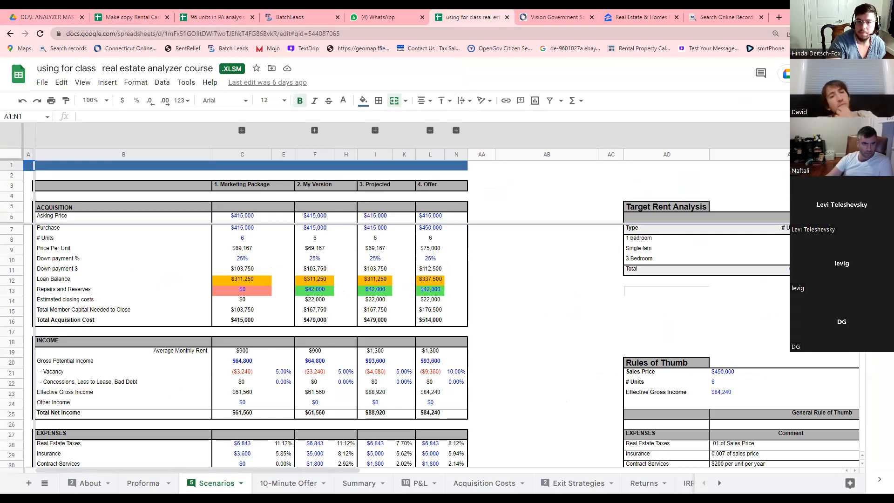
Review the Marketing Package, My Version and Projected scenario headings and average rent formulas.
left_click(250, 188)
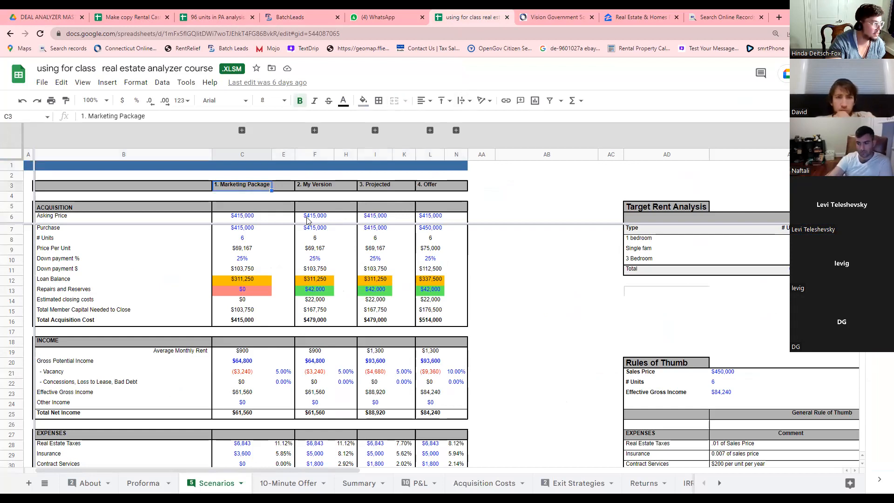
left_click(315, 193)
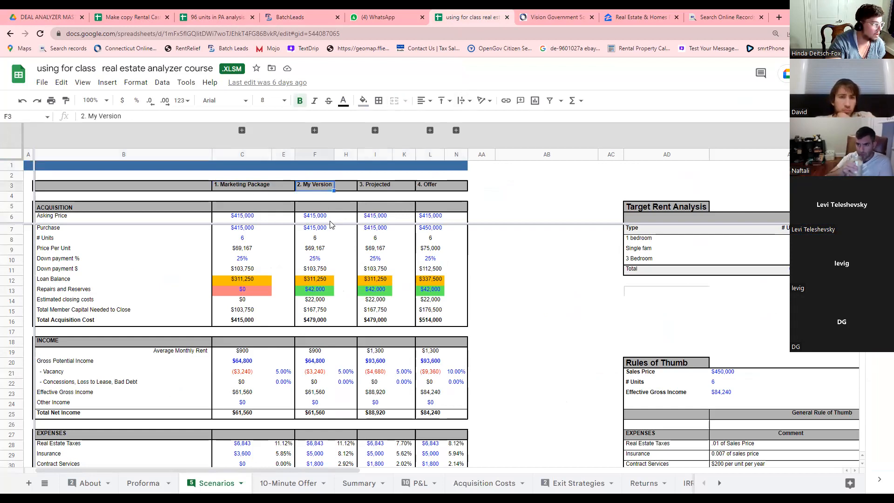
left_click(381, 189)
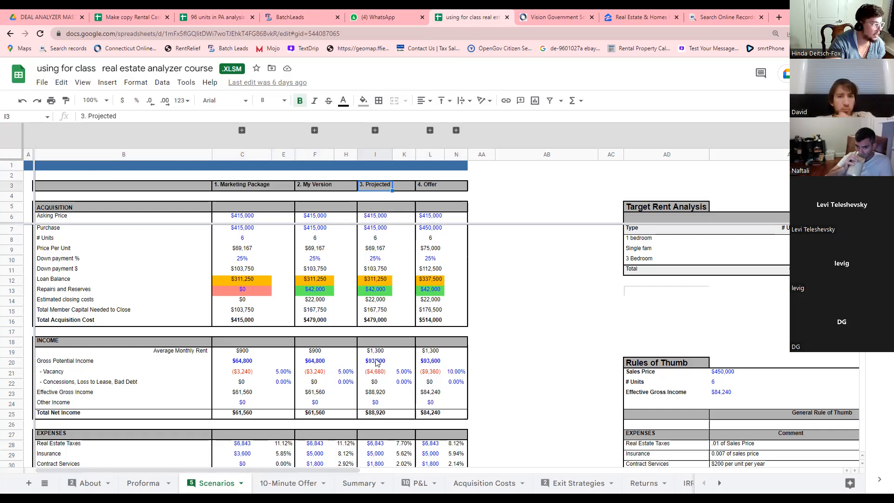
left_click(315, 353)
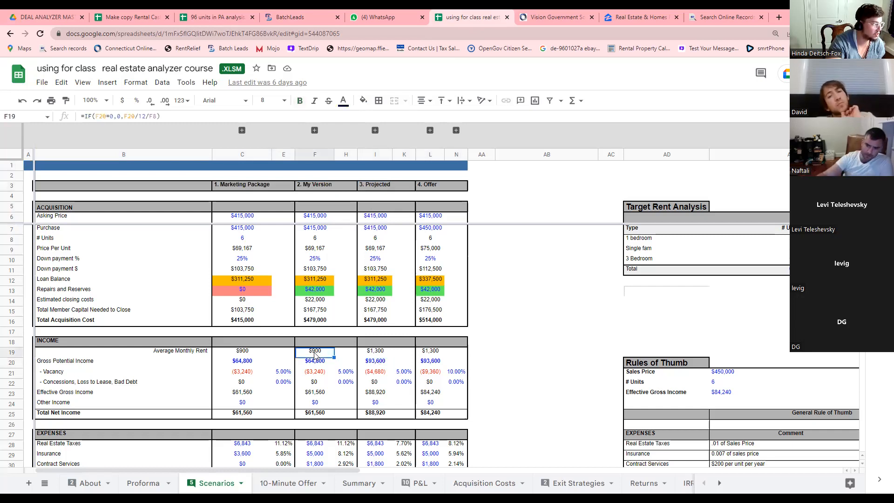
left_click(380, 354)
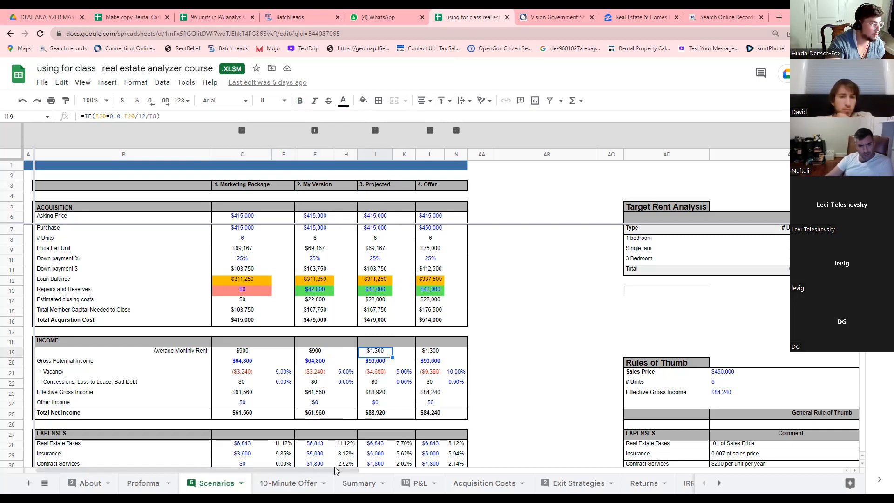
left_click_drag(337, 472, 566, 468)
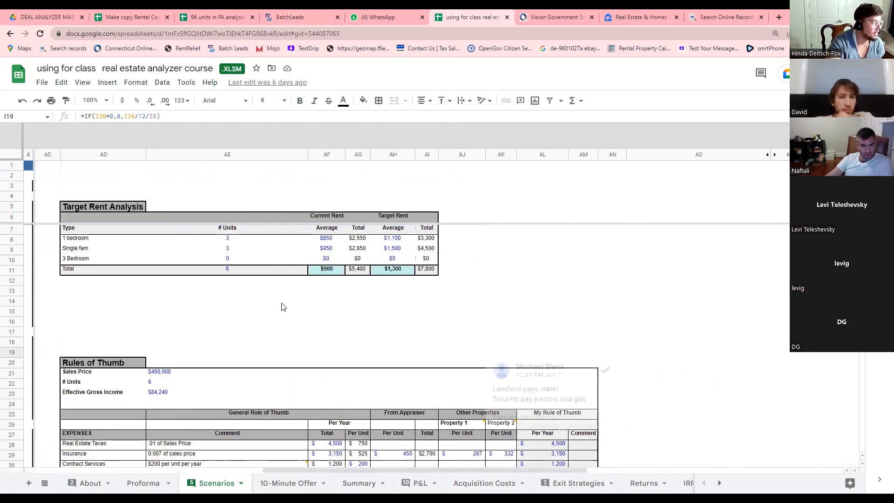
Check the 1 bedroom and Single fam target rent rows and the $7,800 total target rent.
left_click(94, 239)
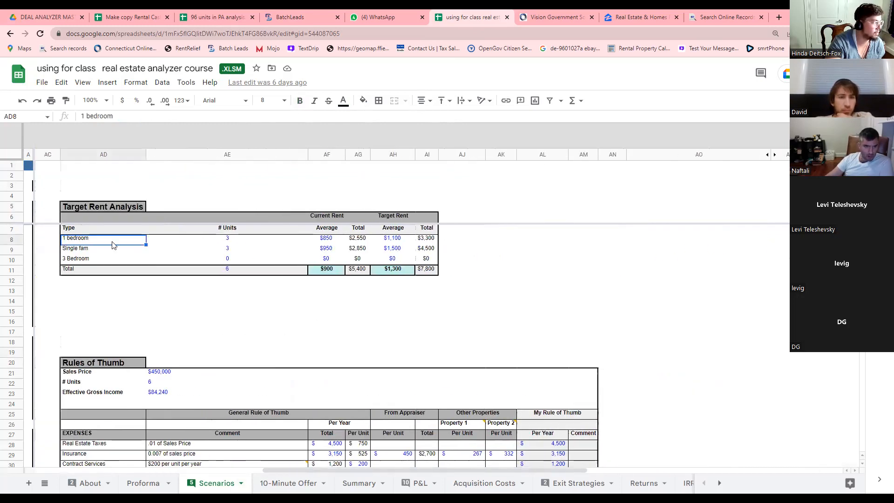
left_click(229, 239)
left_click(384, 239)
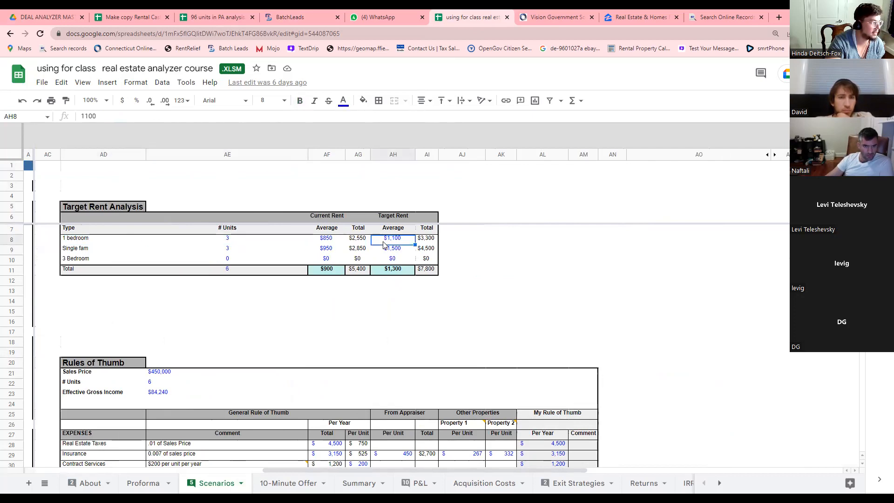
left_click(89, 250)
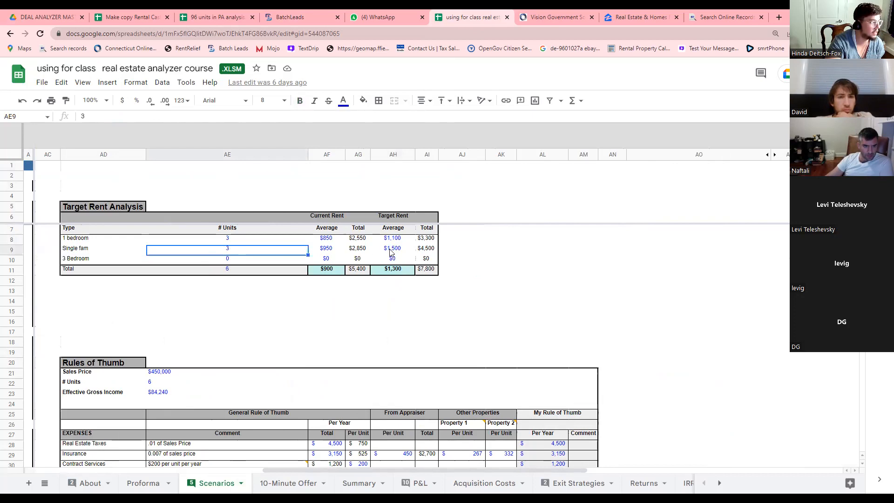
left_click(400, 274)
left_click(422, 274)
scroll(326, 405, "left", 10)
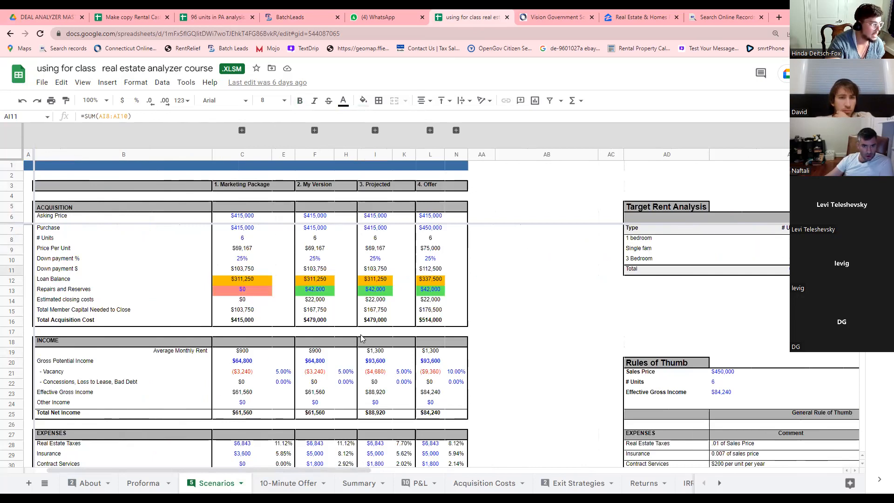
Enter 64800 as the Offer column's gross potential income and confirm its 10% vacancy rate.
left_click(433, 186)
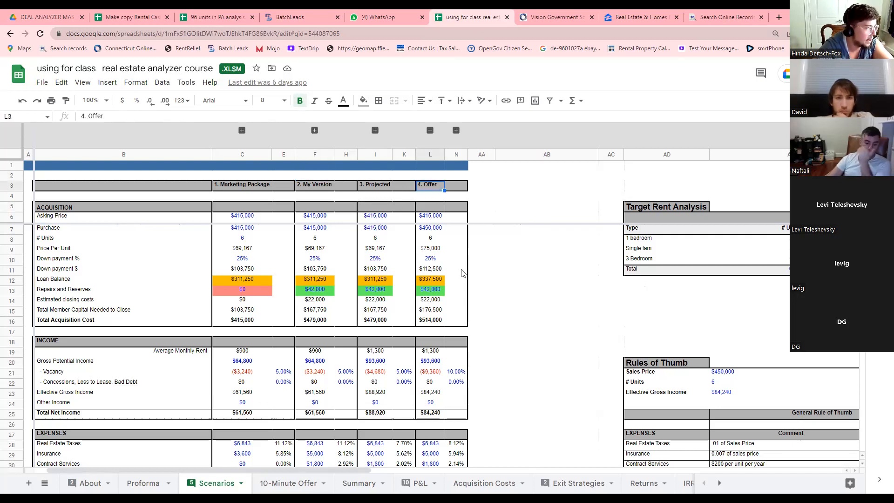
scroll(444, 358, "down", 1)
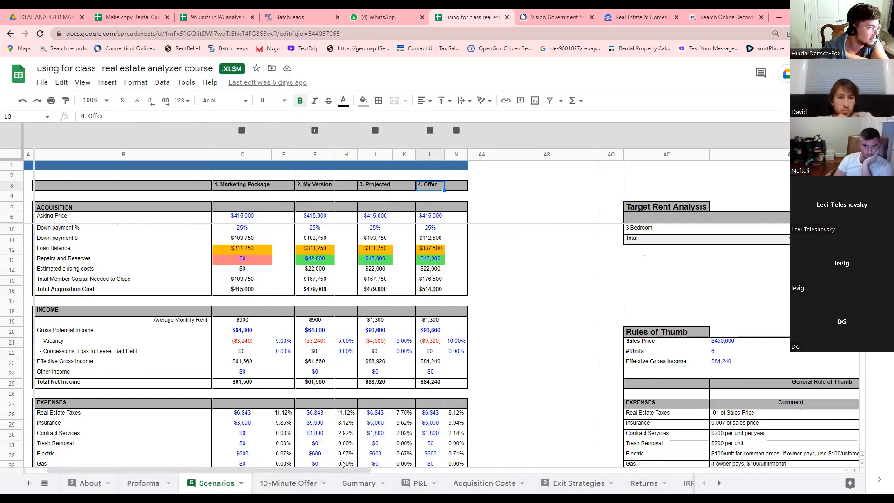
scroll(373, 424, "up", 1)
left_click(429, 362)
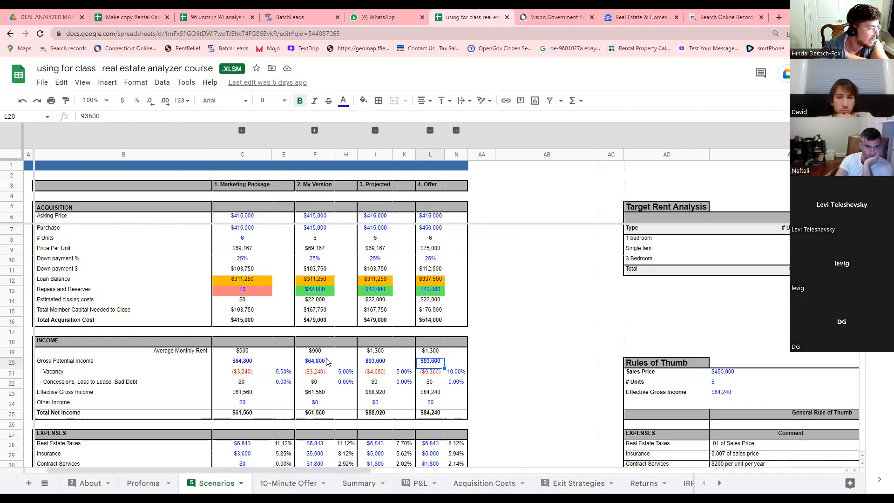
type("64800")
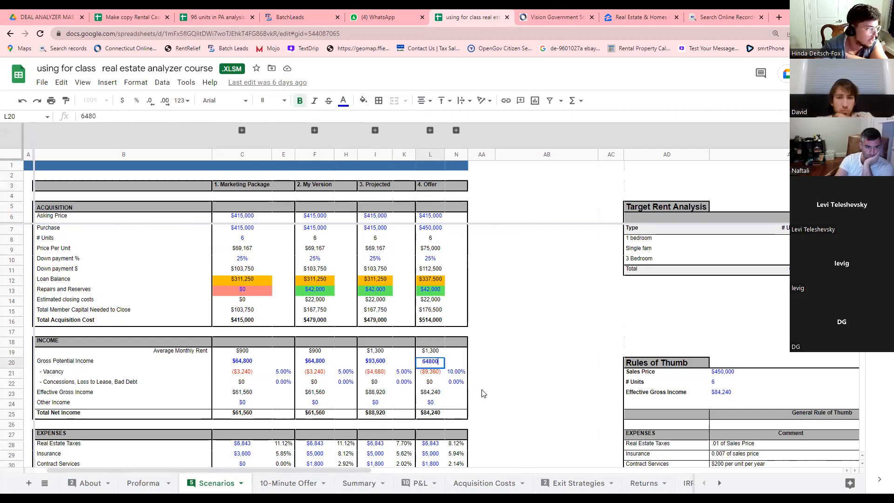
left_click(431, 382)
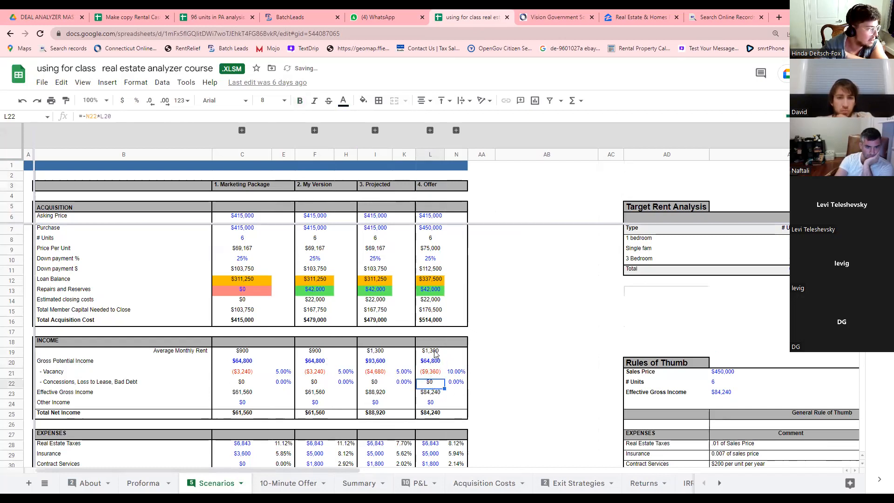
left_click(455, 373)
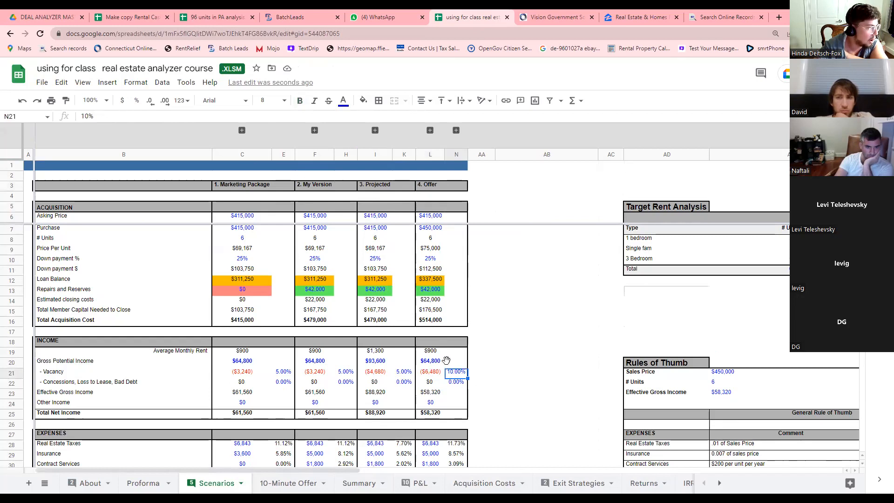
left_click(438, 187)
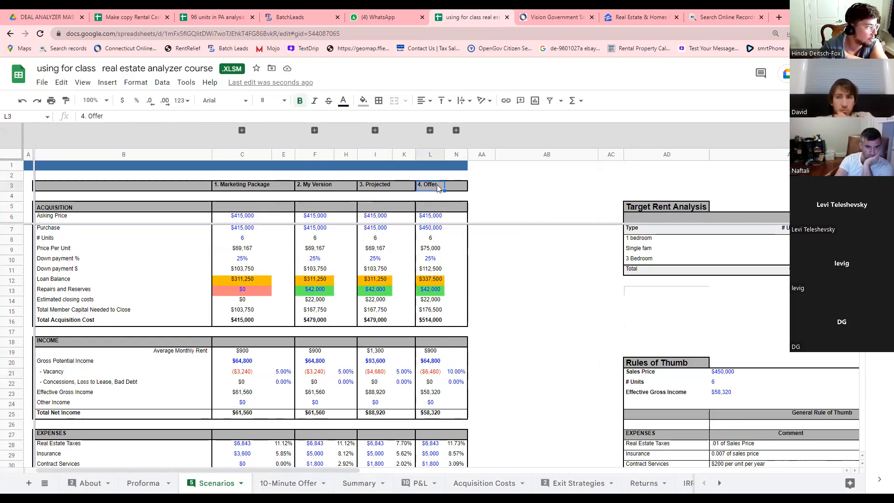
left_click(452, 373)
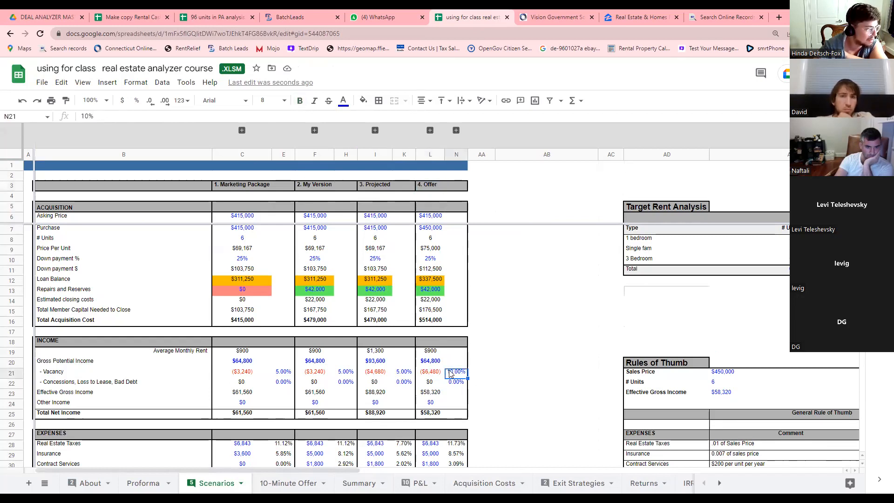
Scroll through the Offer column's recalculated results, then start a new browser tab.
scroll(453, 375, "down", 1)
scroll(453, 374, "down", 3)
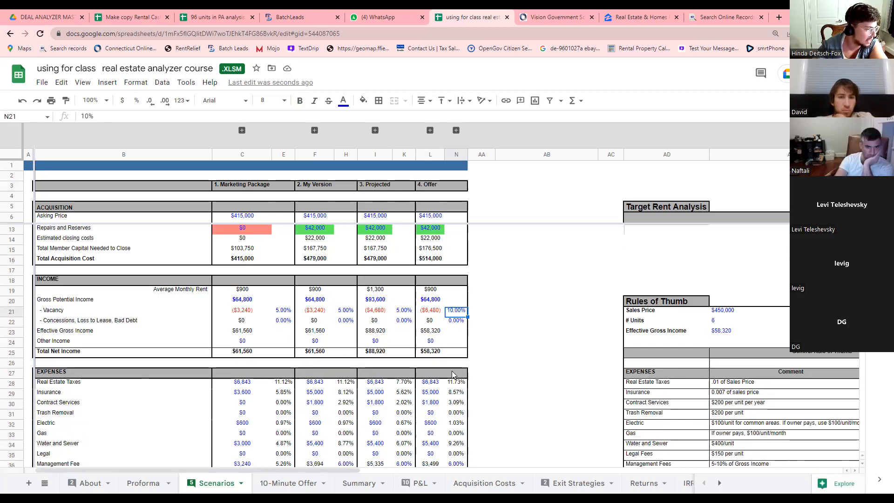
scroll(453, 374, "down", 2)
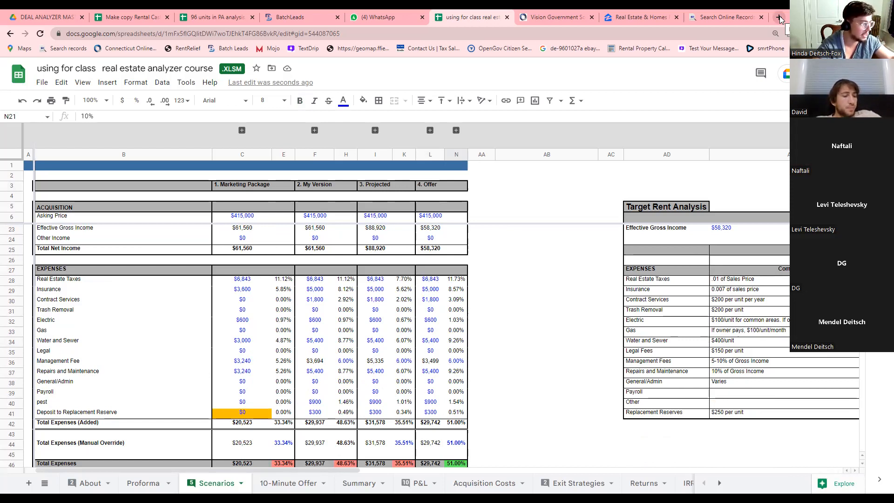
scroll(421, 200, "up", 2)
scroll(421, 199, "down", 2)
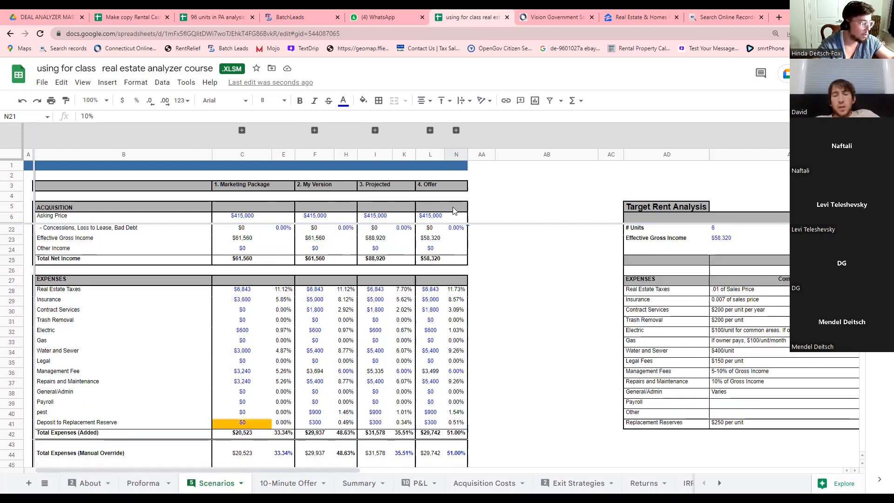
left_click(778, 17)
Search Google for the New Britain tax mill rate.
type("new brt")
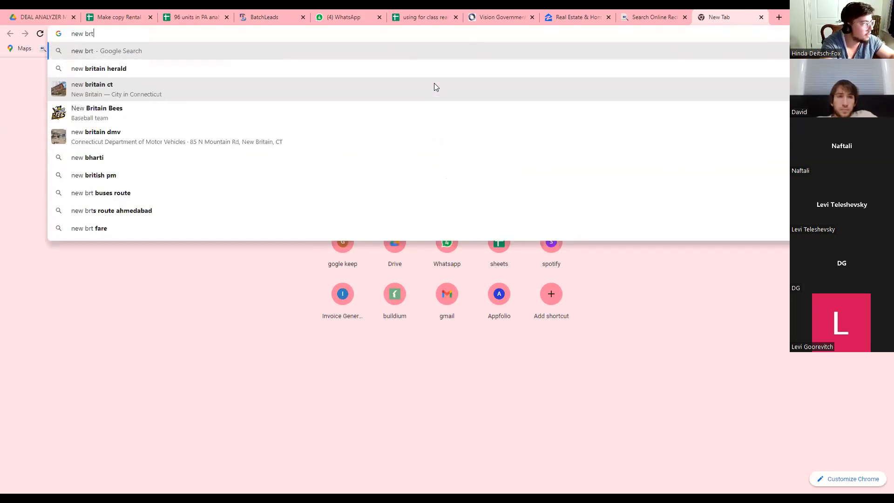
key("BackSpace")
type("ita")
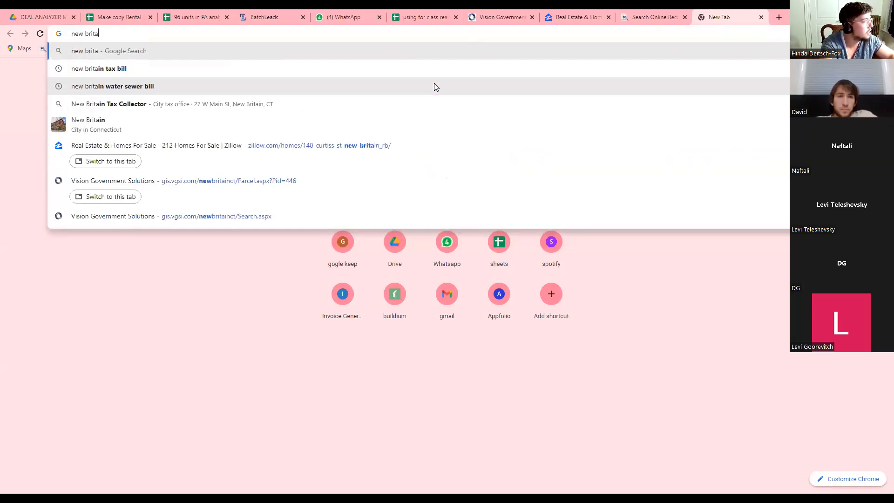
type("in tax mill")
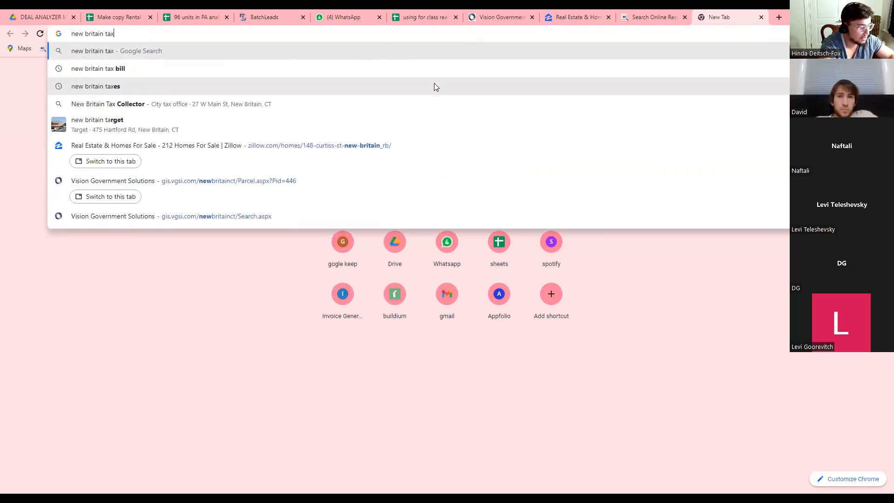
key("Down")
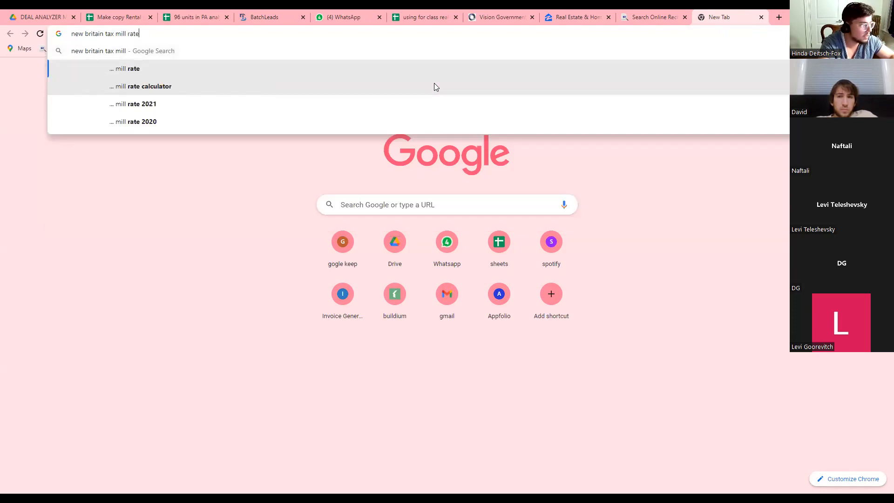
key("Return")
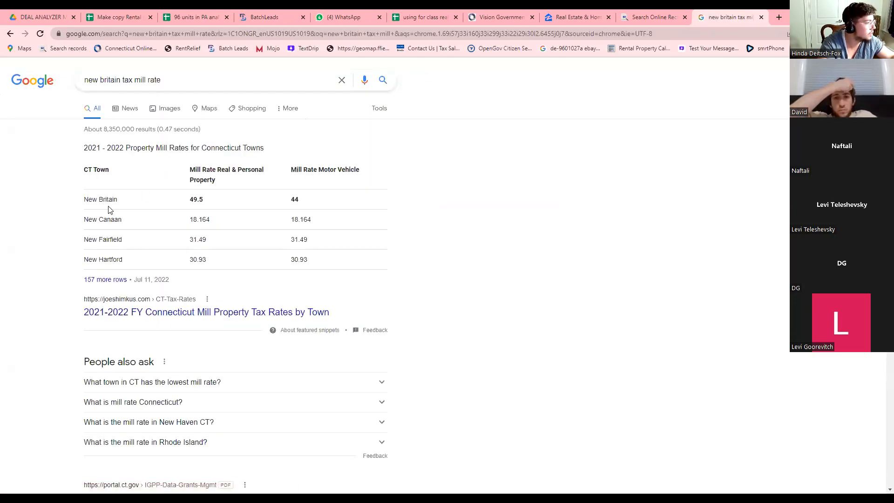
Highlight New Britain's 49.5 real and personal property mill rate in the results table.
left_click_drag(204, 201, 182, 208)
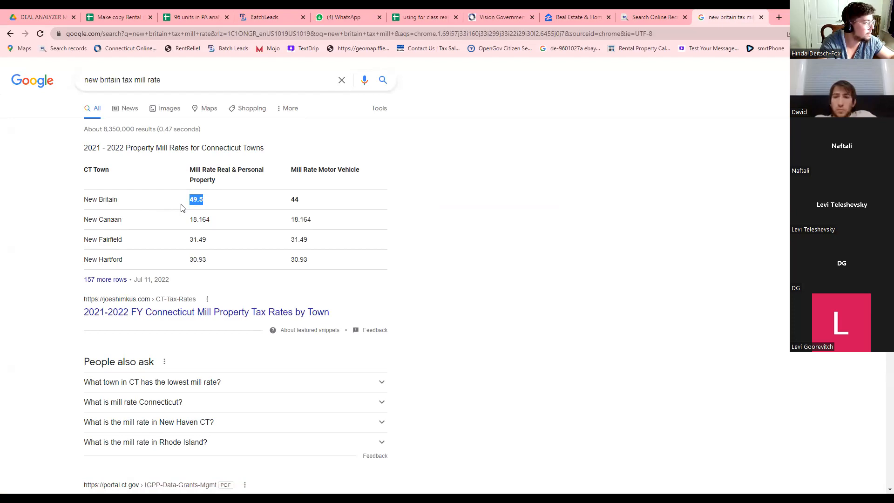
left_click_drag(286, 200, 315, 204)
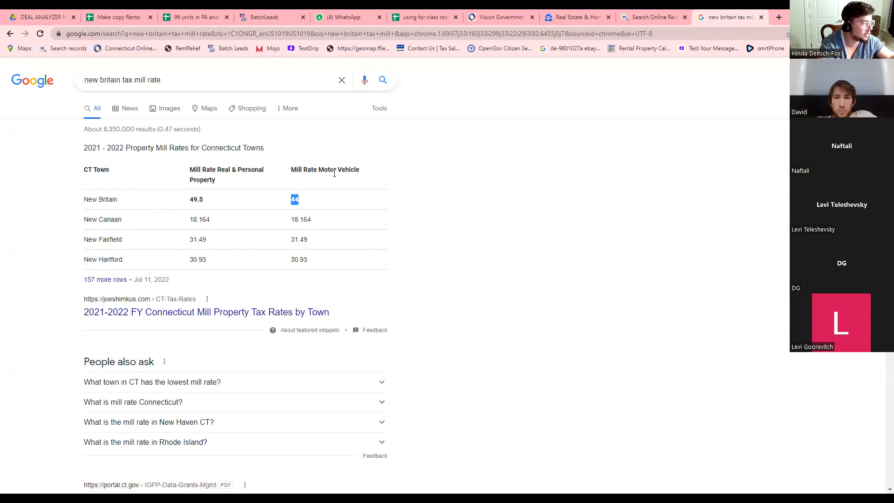
left_click(305, 203)
left_click_drag(292, 199, 300, 201)
left_click(302, 203)
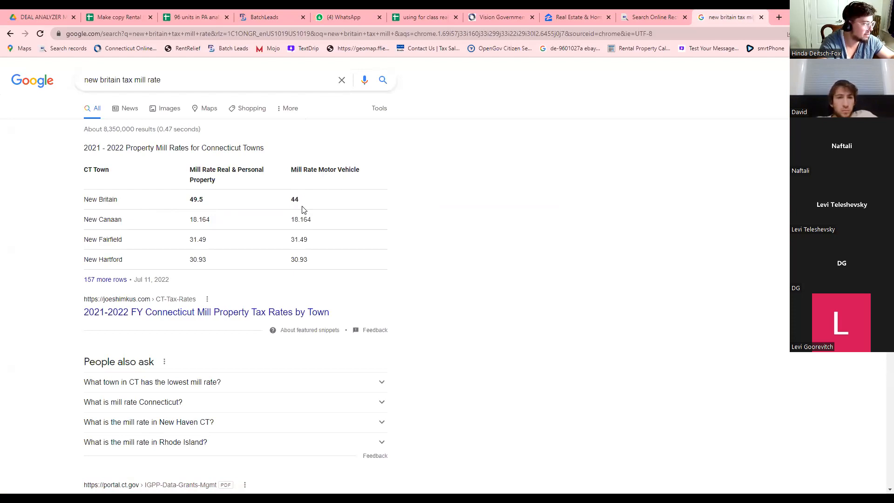
left_click_drag(206, 200, 175, 202)
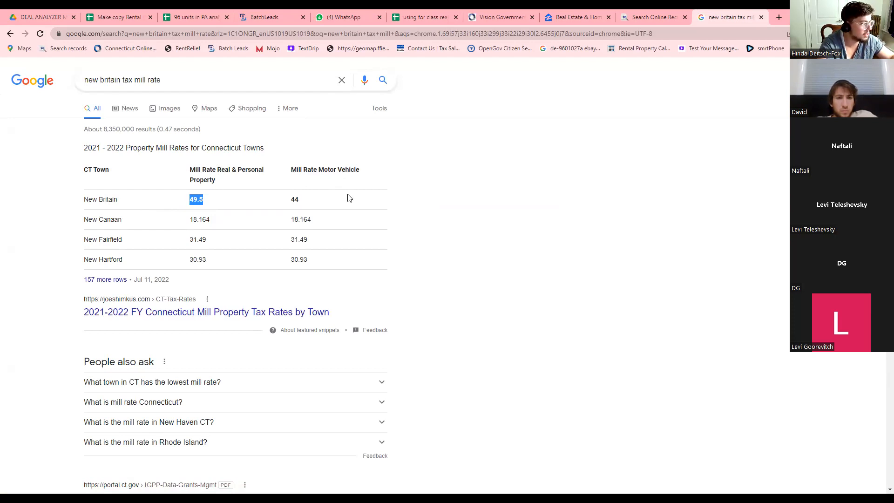
key("alt+Tab")
Advance past the misconceptions, NOI and cap rate slides to the DSCR = NOI / debt service slide.
key("Right")
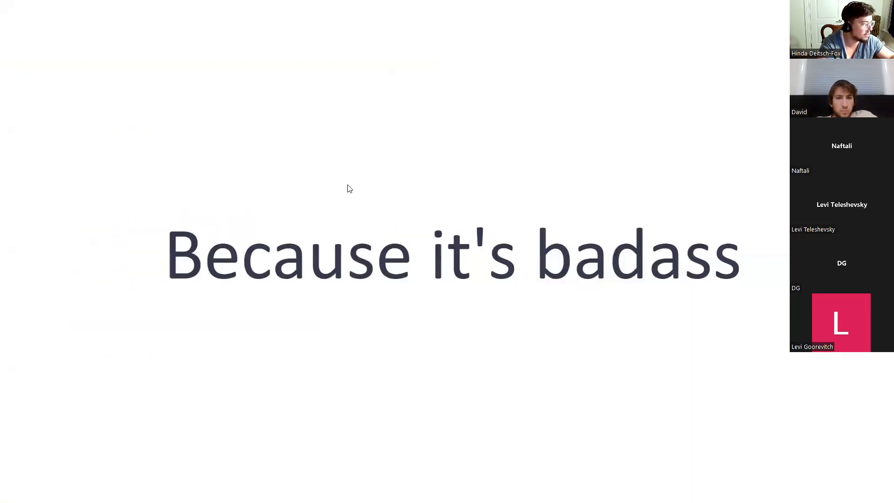
key("Right")
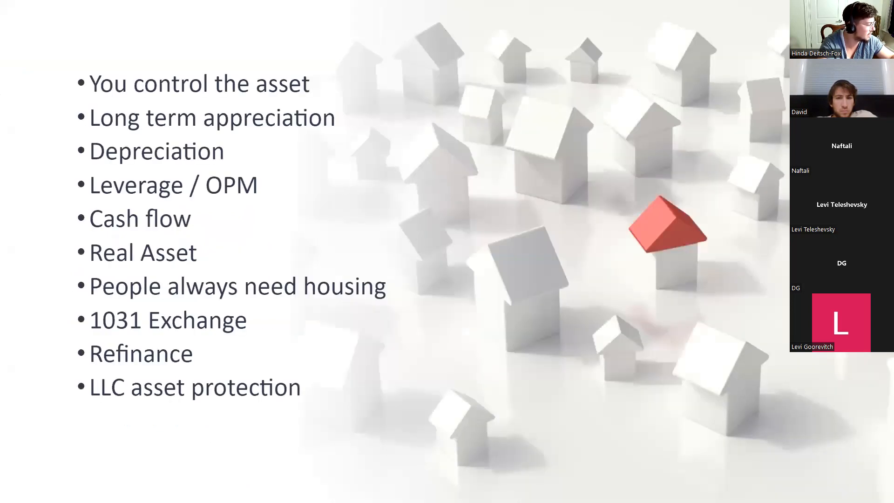
key("Right")
key("Right")
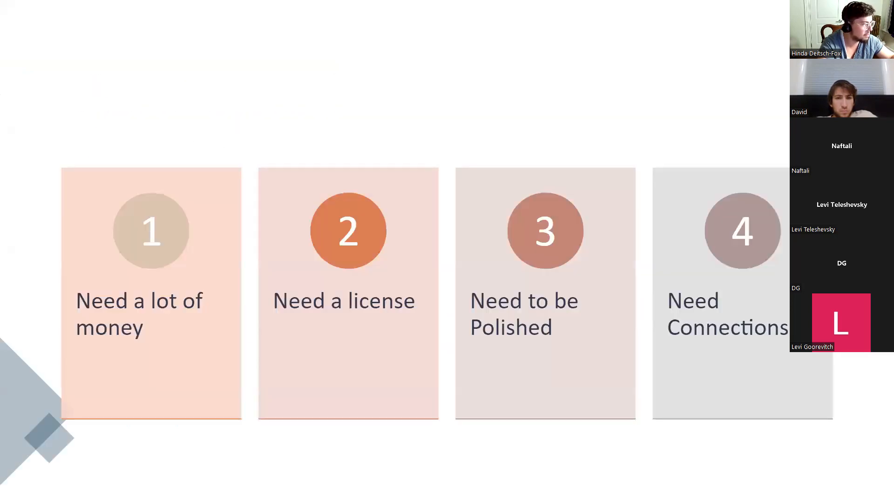
key("Right")
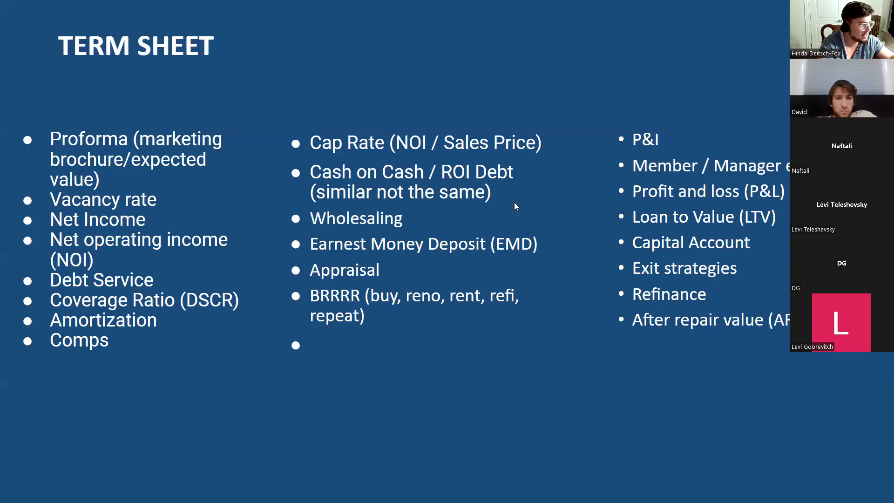
key("Right")
key("Right")
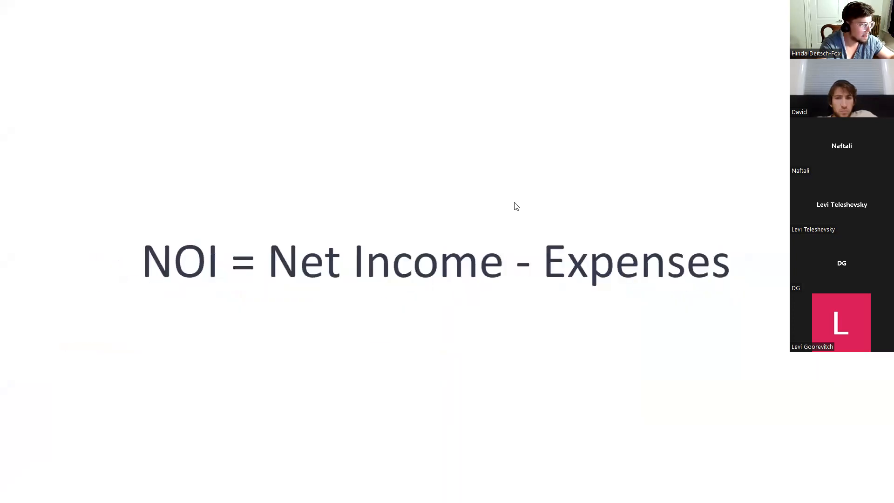
key("Right")
key("Right")
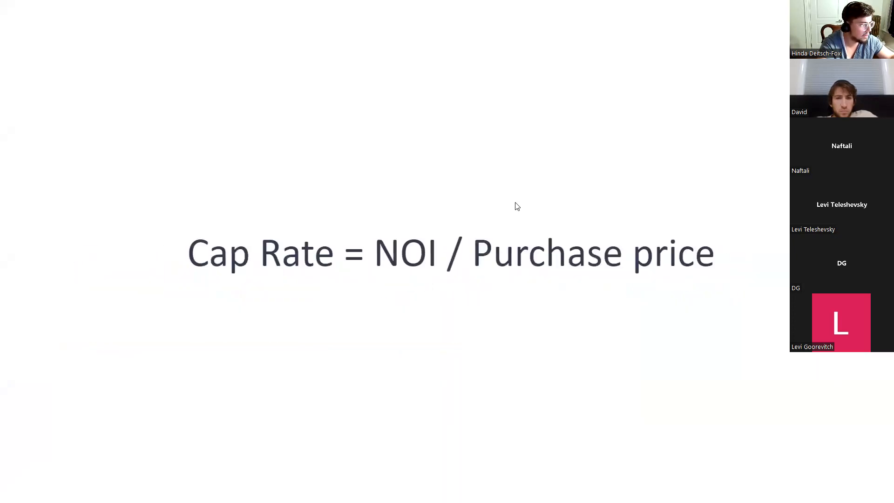
key("Right")
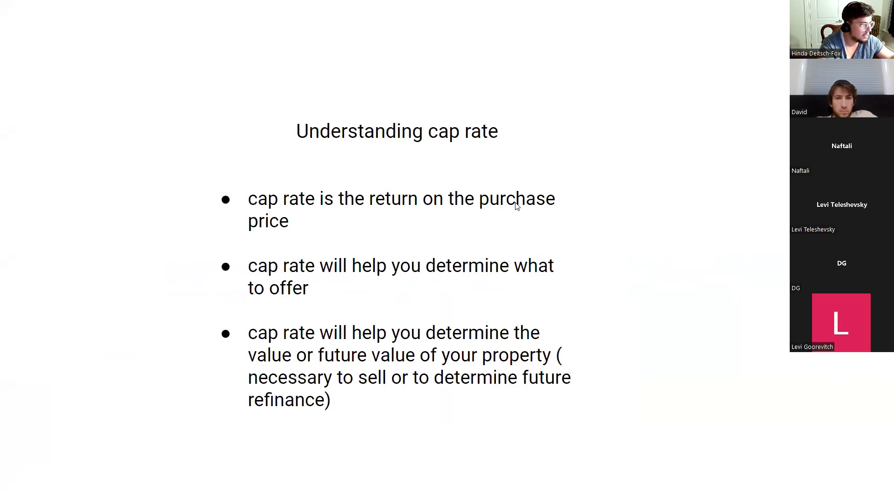
key("Right")
key("Right")
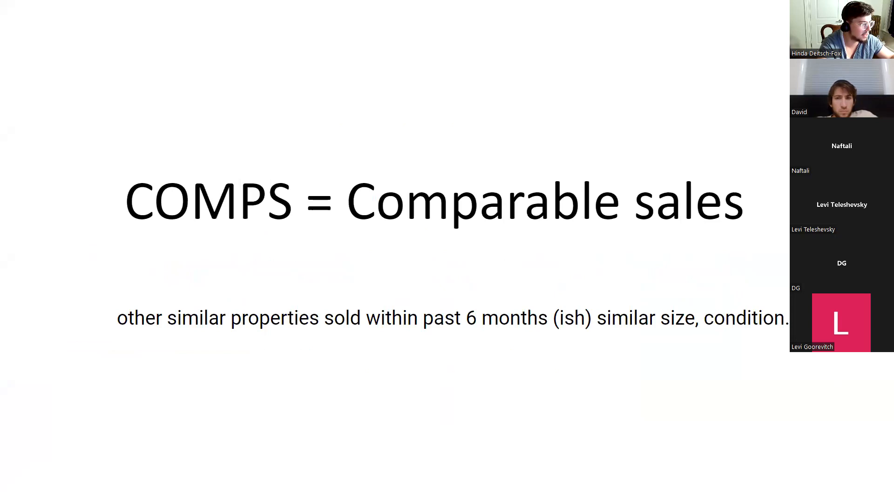
key("Right")
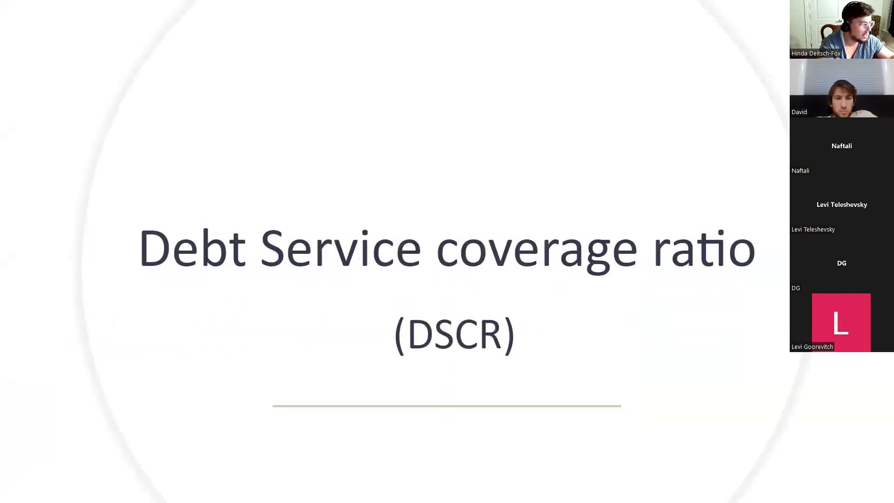
key("Right")
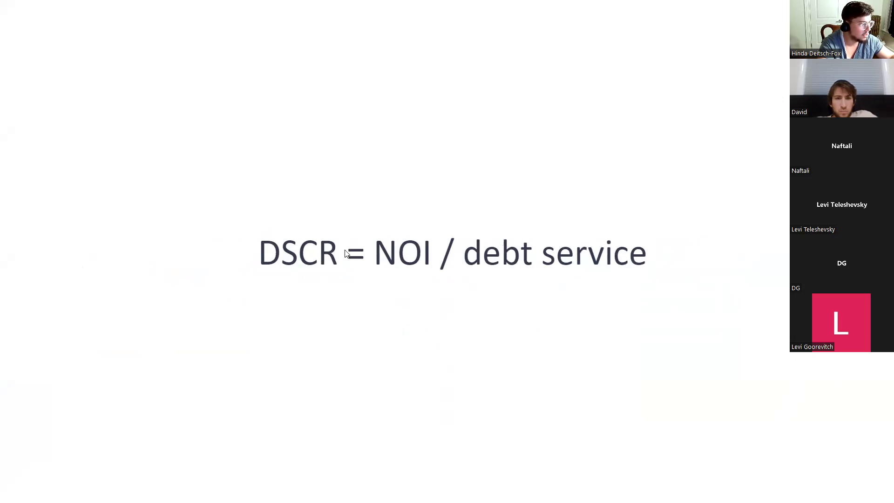
key("Left")
key("Right")
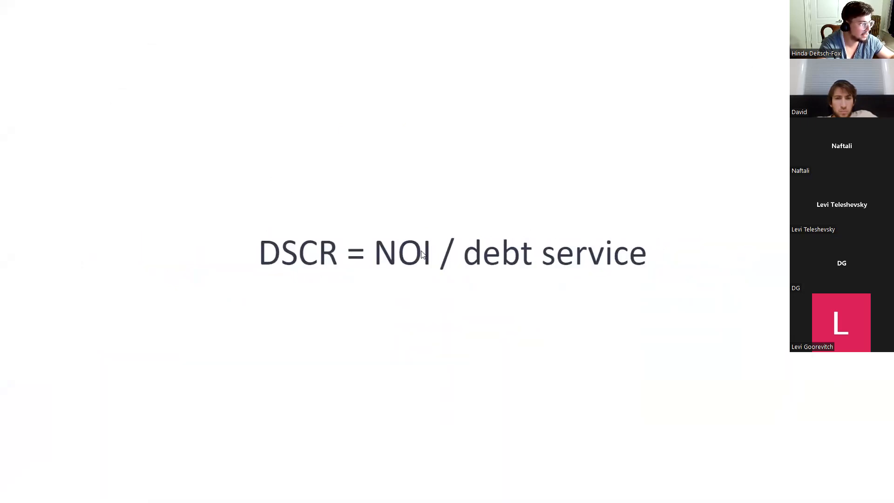
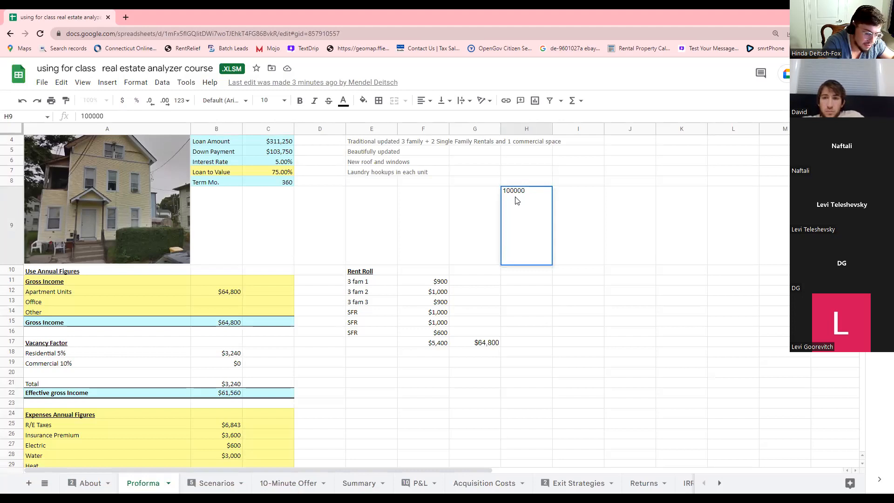
Enter the tax bill formula =100000*49.5/1000 in cell H9.
key("ctrl+plus")
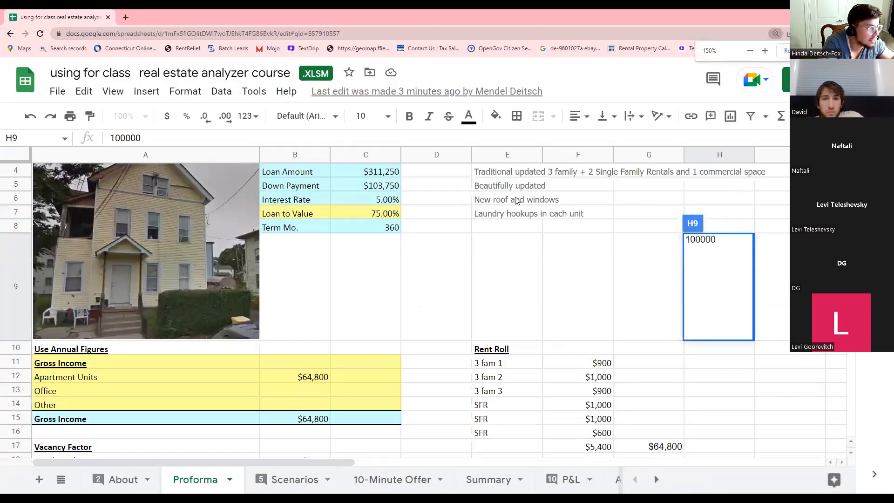
left_click_drag(356, 462, 475, 462)
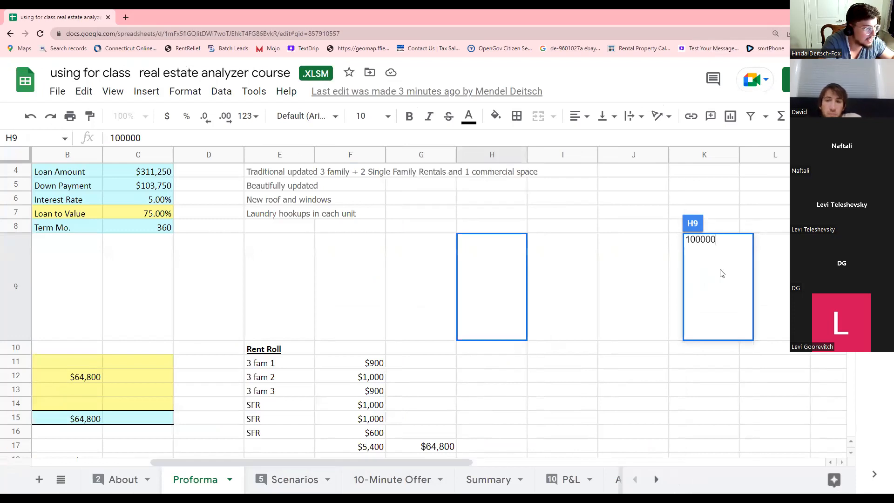
left_click(564, 280)
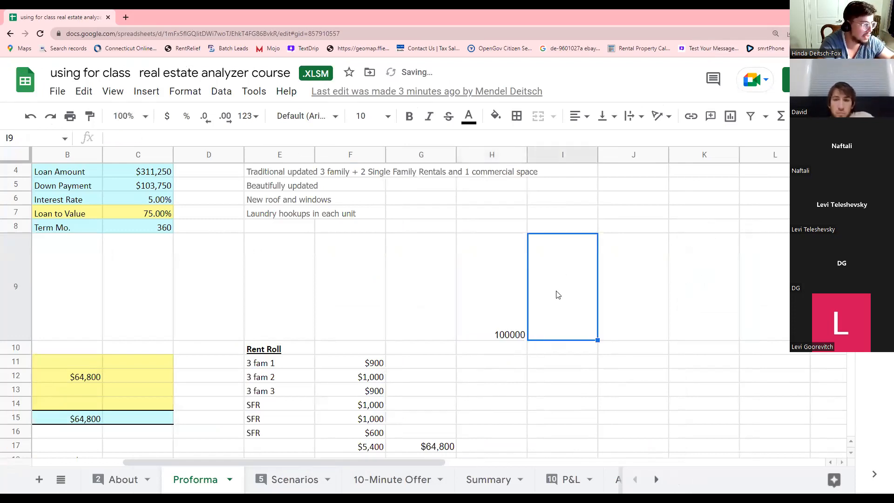
left_click(511, 306)
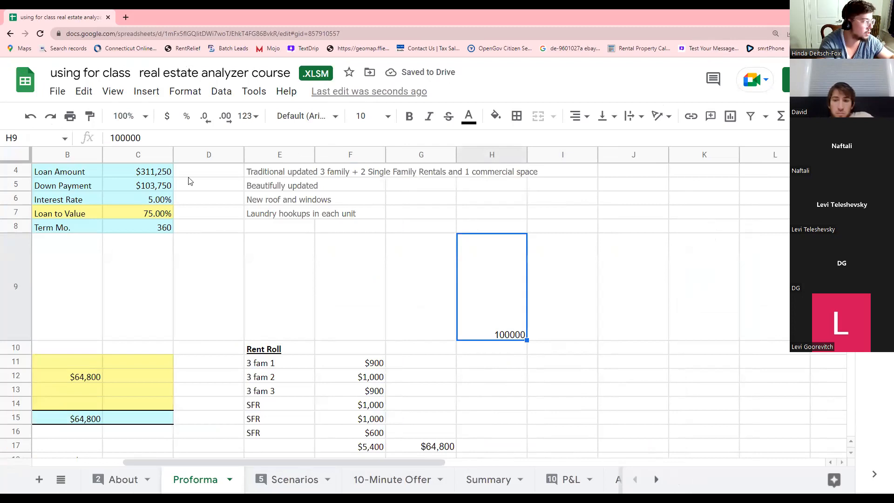
left_click(110, 139)
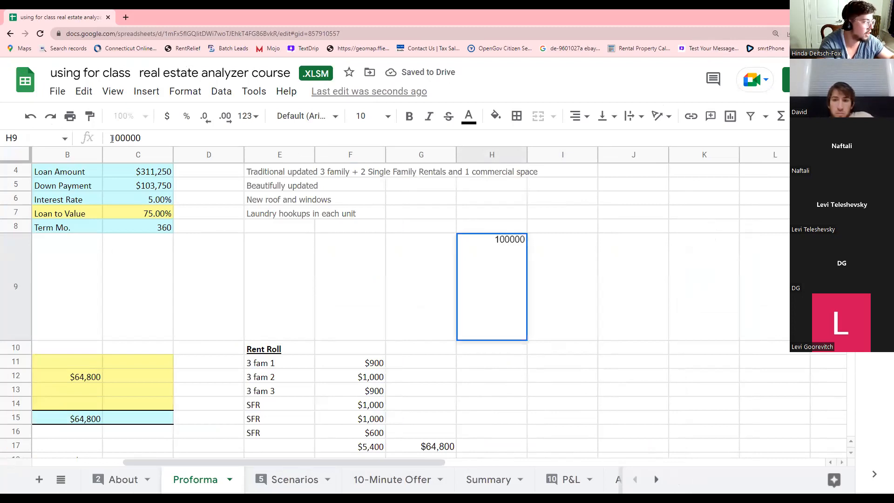
type("=100000")
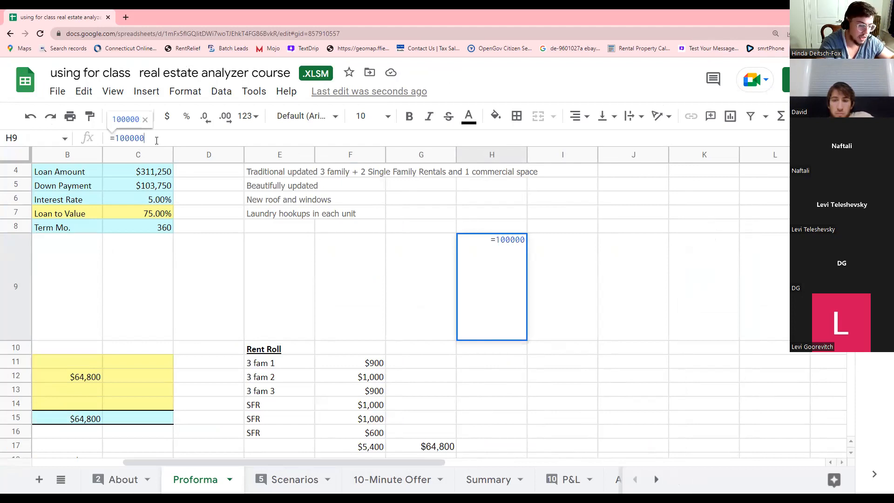
type("*")
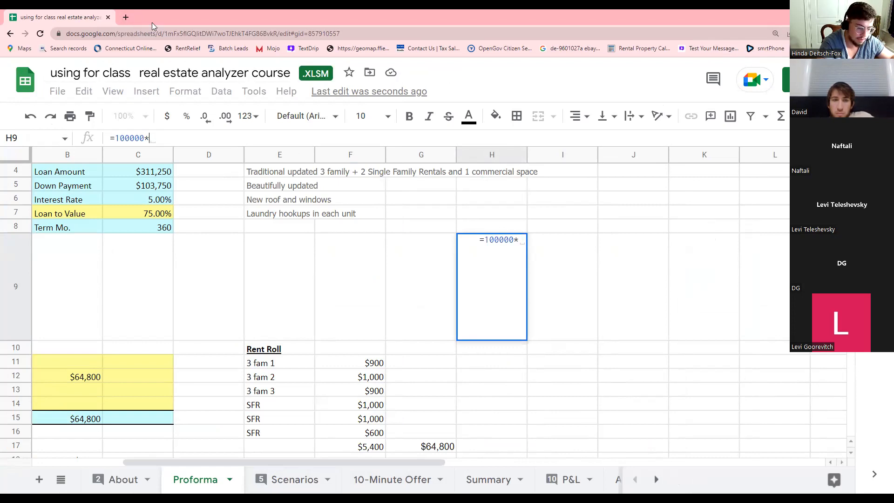
type("49.5")
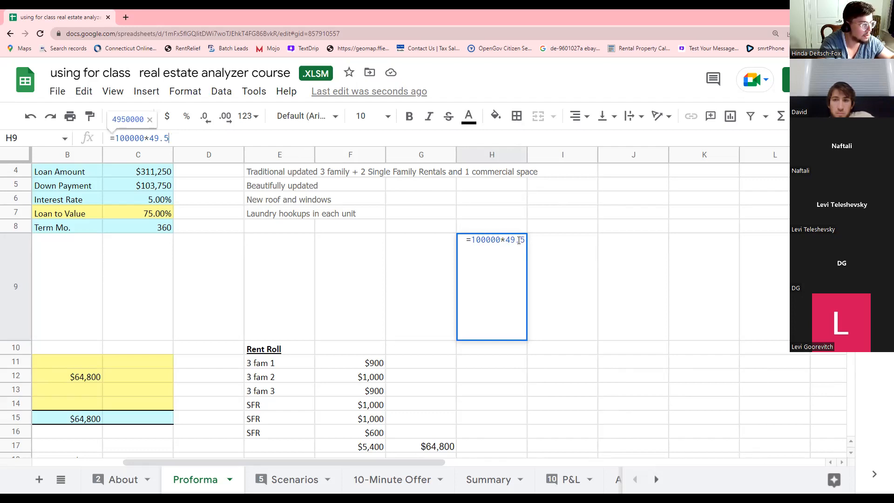
left_click(523, 240)
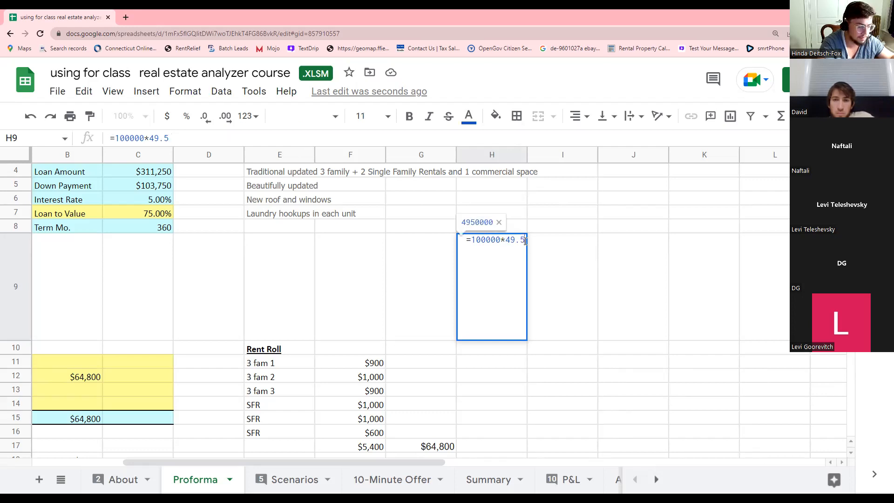
type("/1000")
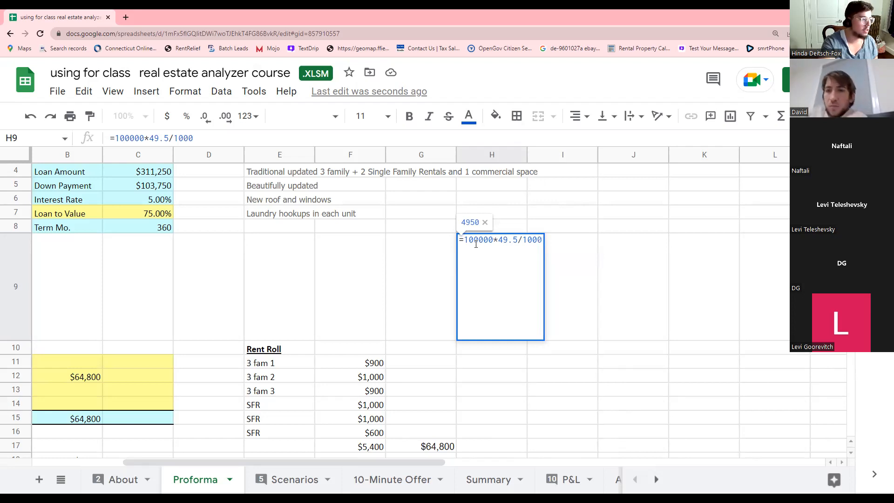
Replace 100000 with 415000 in the H9 formula so it shows 20542.5.
left_click_drag(493, 242, 466, 244)
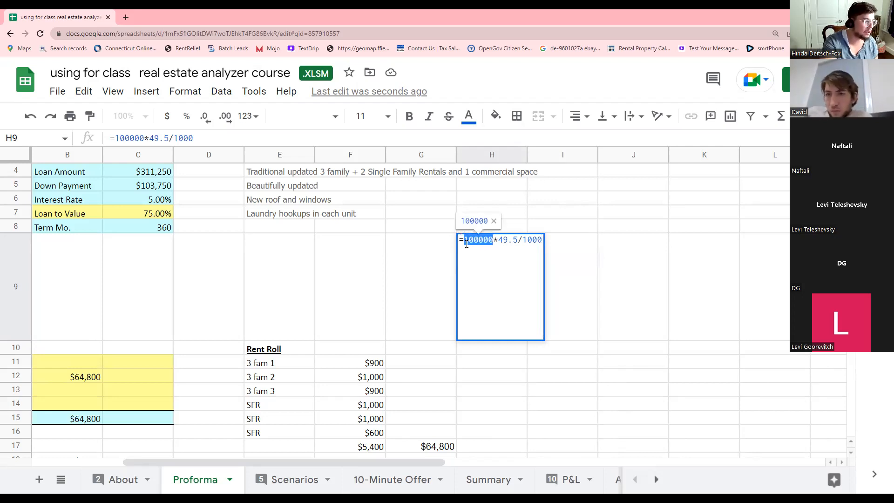
type("415000")
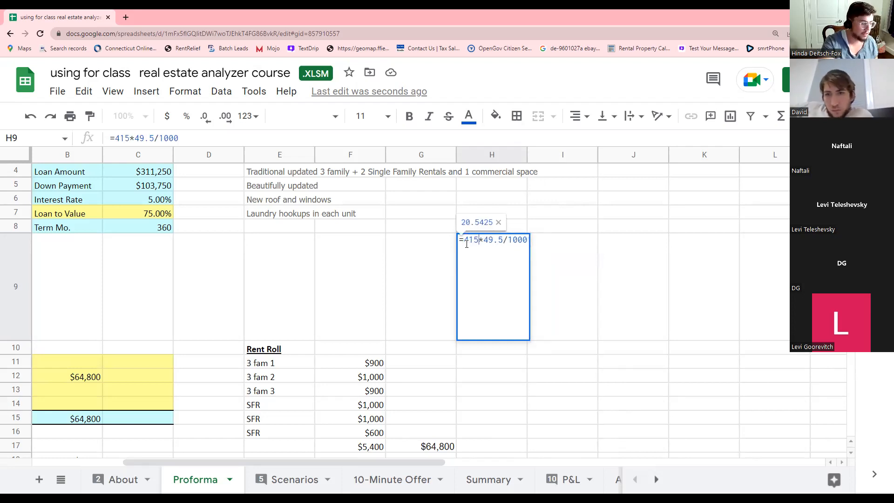
left_click(424, 253)
left_click(497, 335)
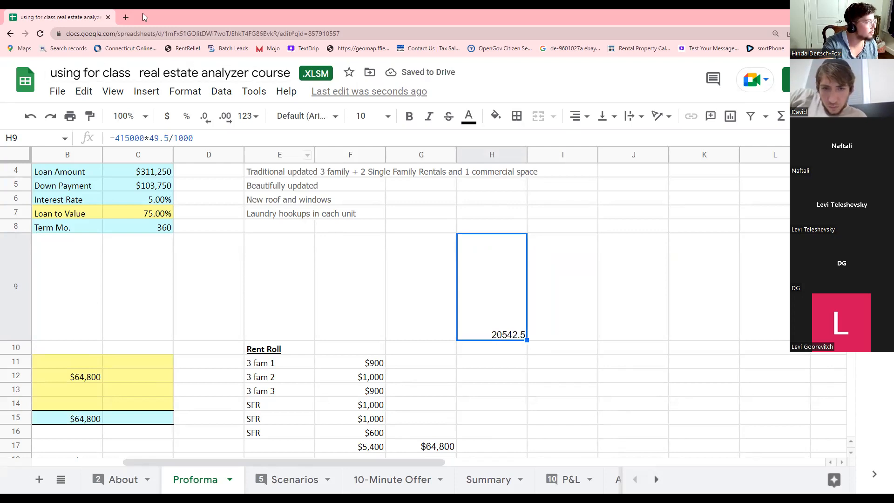
left_click(125, 18)
Load the calculator.com online calculator in the new tab and enter 1.
type("calculator")
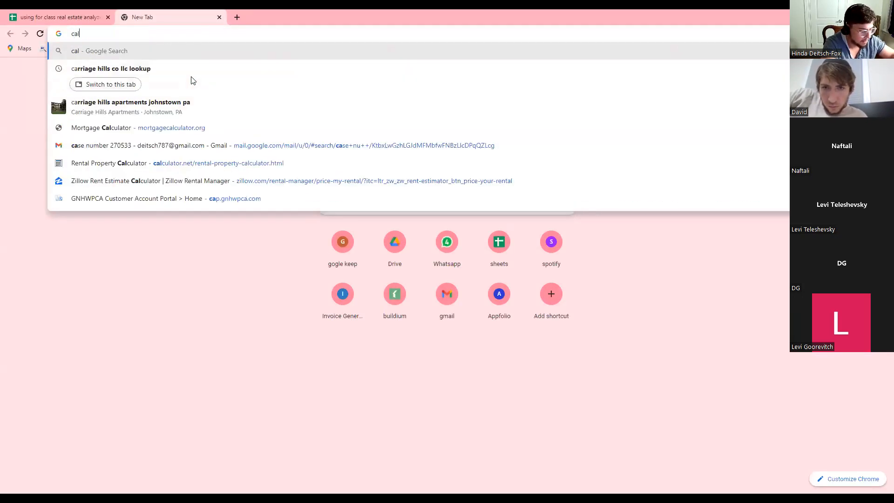
key("Return")
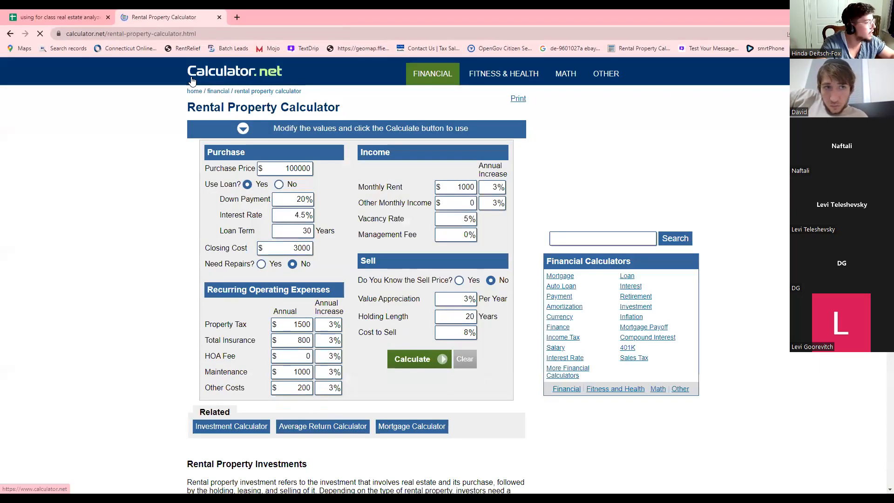
left_click(167, 34)
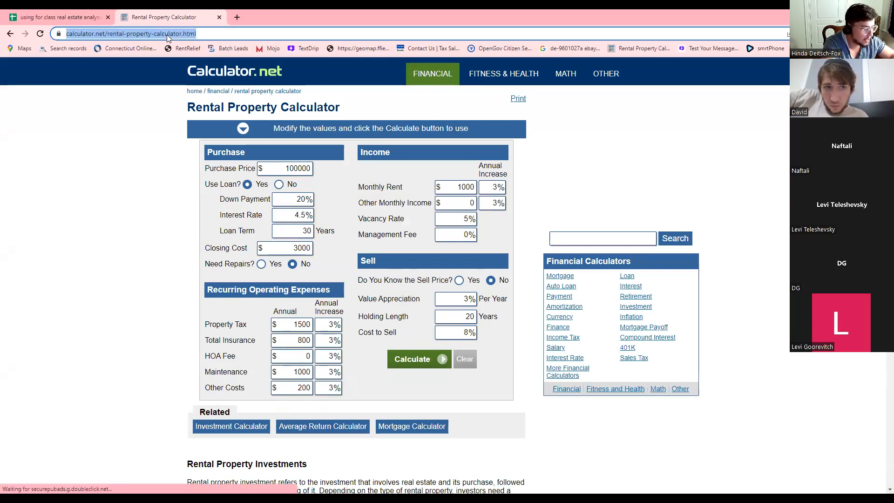
type("calculator.")
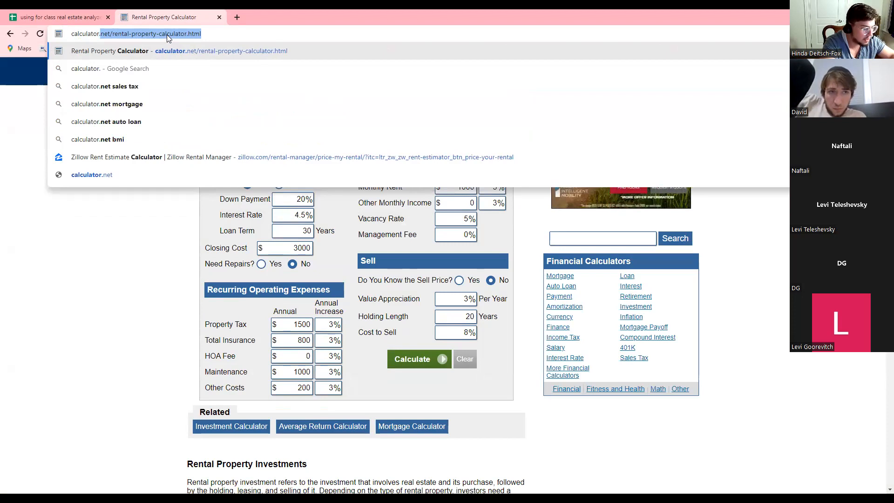
type("com")
key("Return")
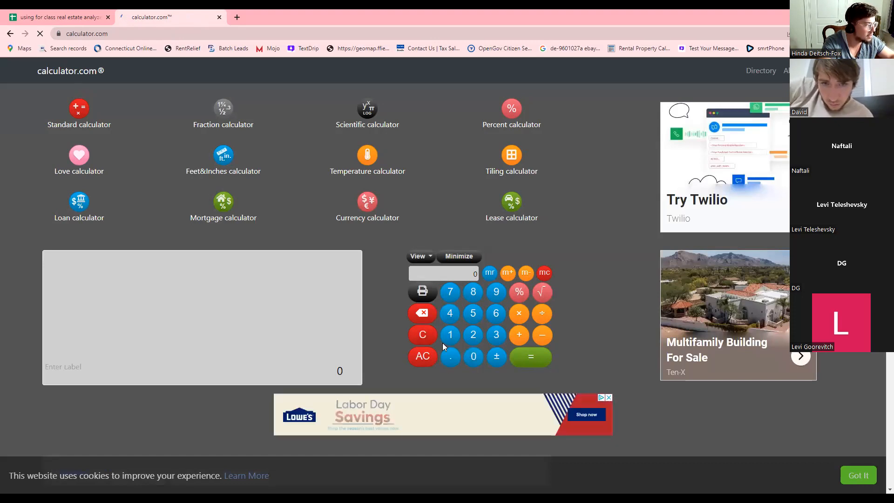
left_click(449, 337)
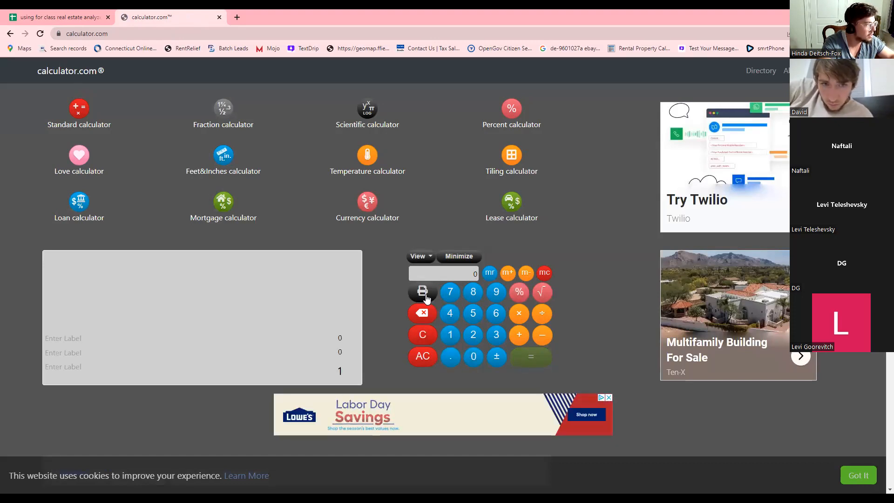
Return to the calculator.com page, then switch to the course slides window.
left_click(221, 34)
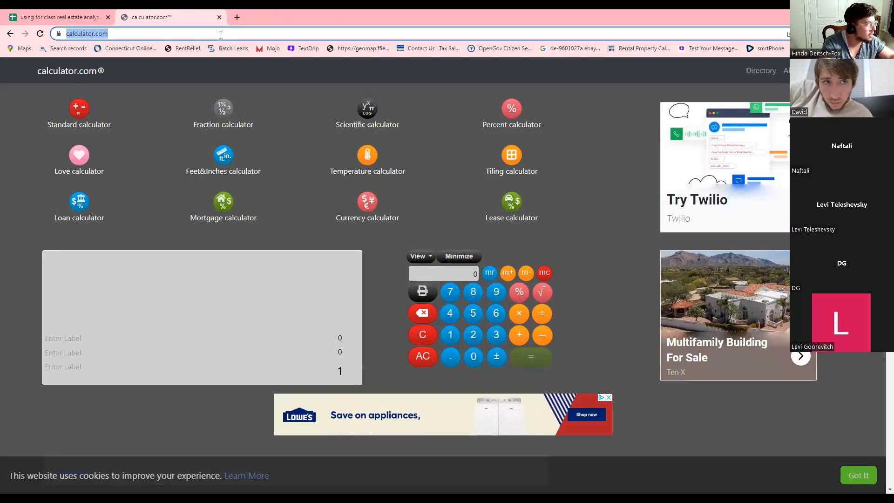
type("cal")
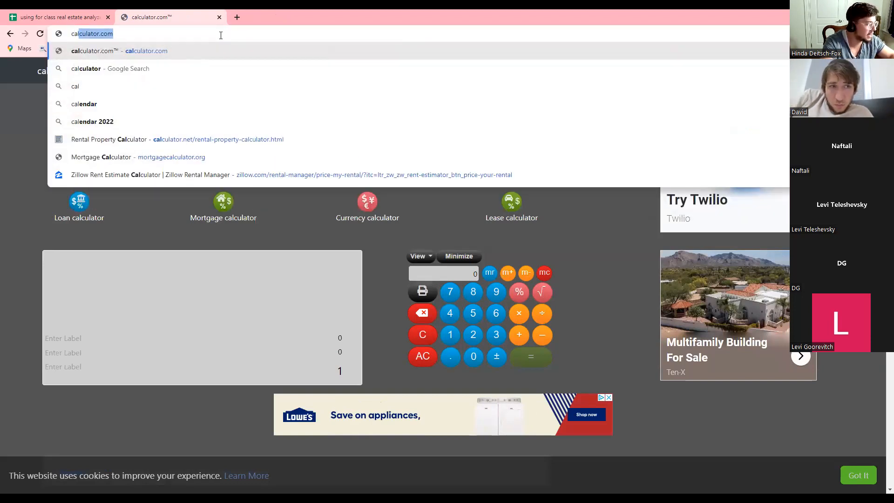
key("Return")
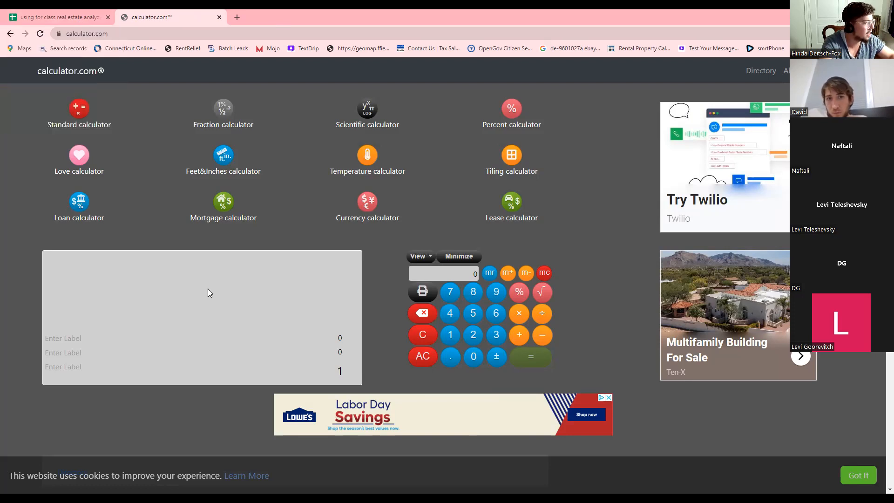
key("alt+Tab")
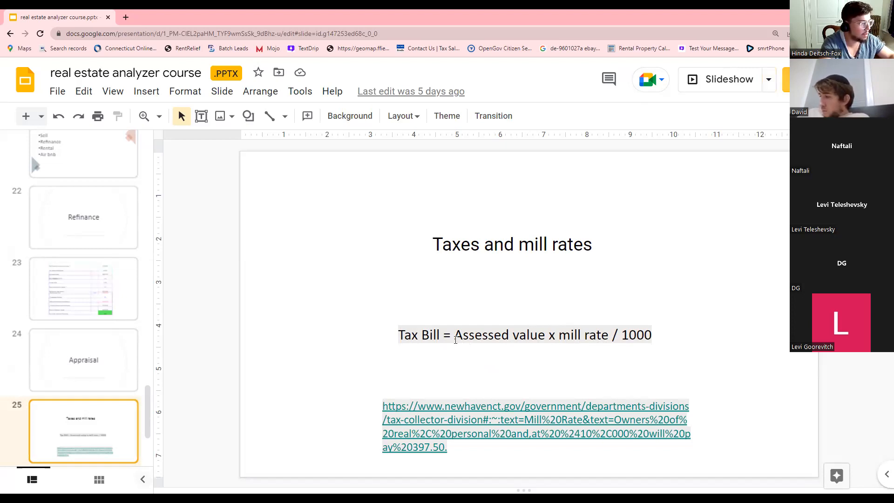
Review slide 25's Tax Bill = Assessed value x mill rate / 1000, then return to the mill rate search.
left_click(733, 301)
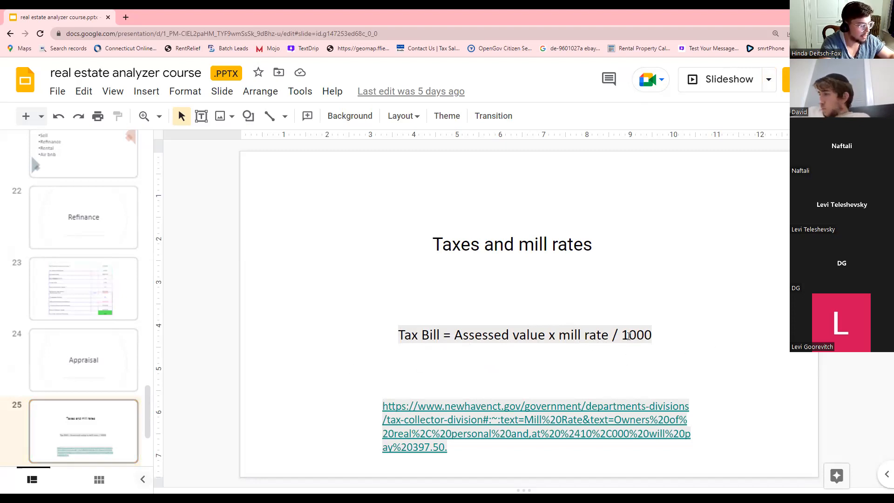
key("Tab")
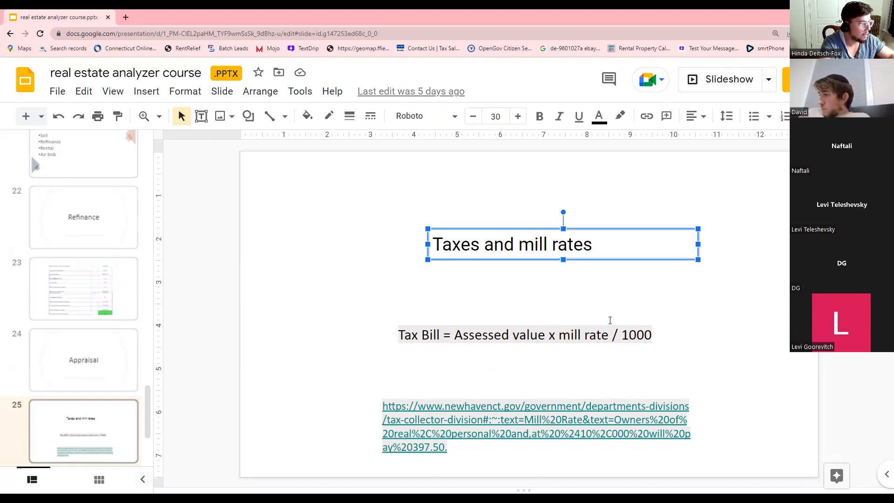
left_click(597, 315)
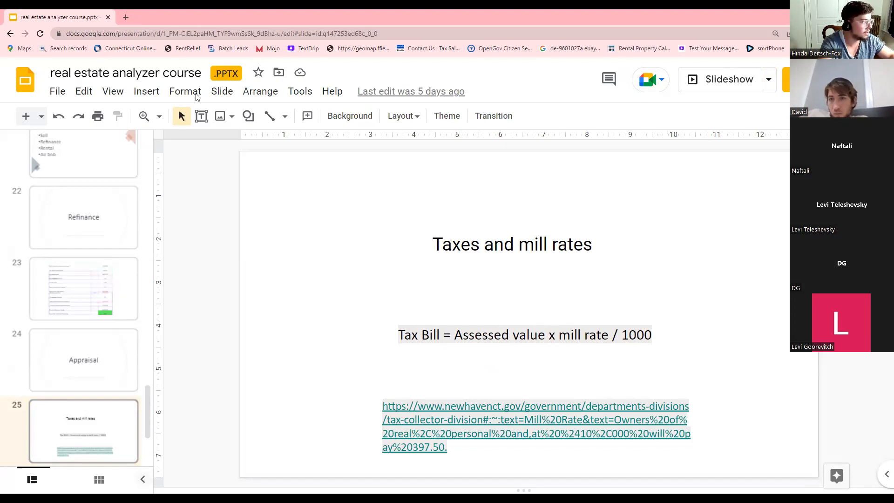
key("alt+Tab")
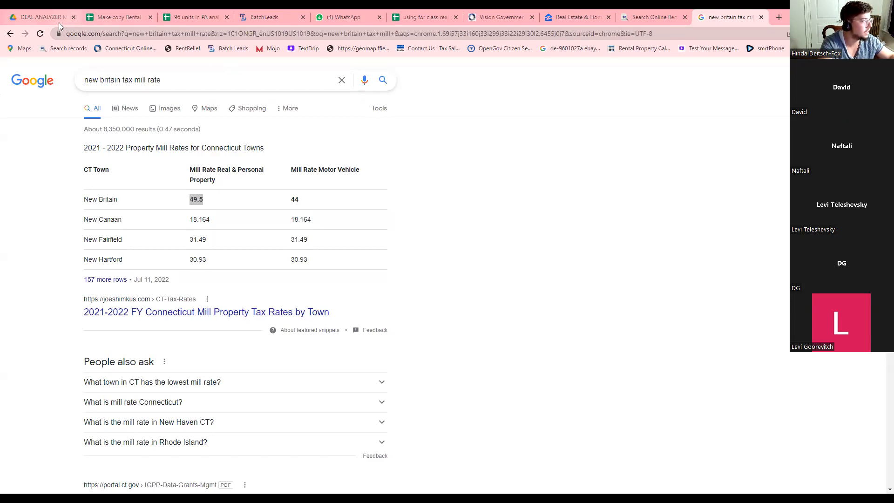
Switch to the 'Make copy Rental Cash Flow Analysis - Copy' spreadsheet tab.
mouse_move(54, 20)
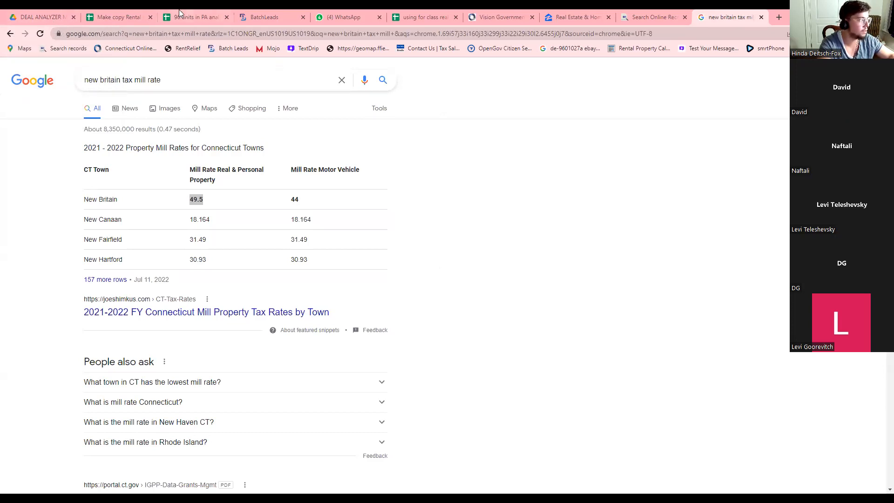
left_click(120, 13)
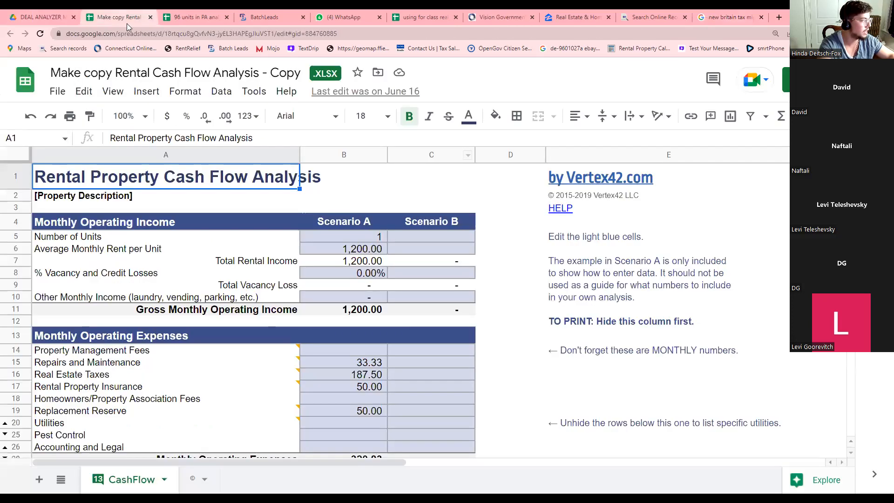
Open the real estate analyzer workbook's Scenarios sheet and check where the Offer real estate taxes come from.
left_click(419, 17)
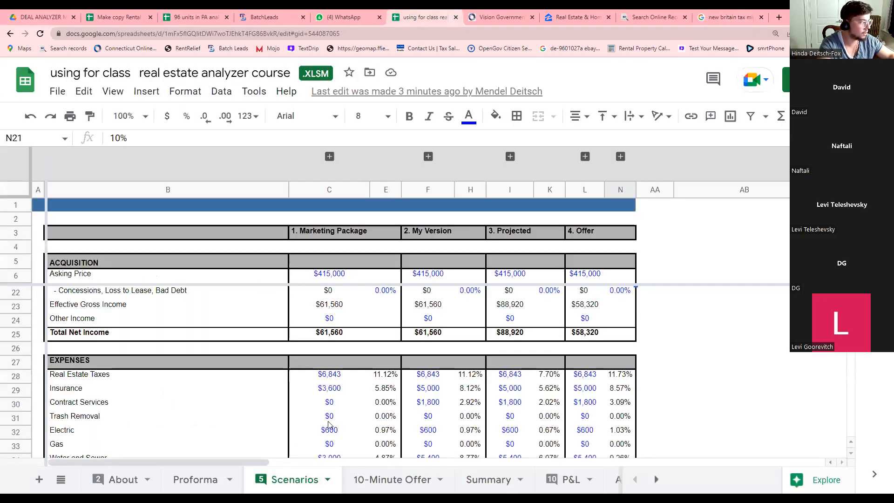
key("ctrl+minus")
key("ctrl+minus")
key("ctrl+minus")
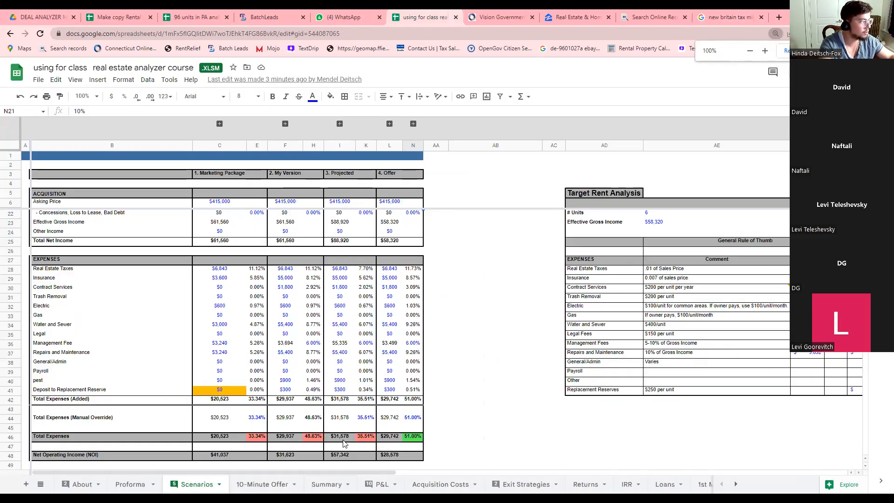
scroll(419, 222, "up", 5)
scroll(419, 222, "down", 3)
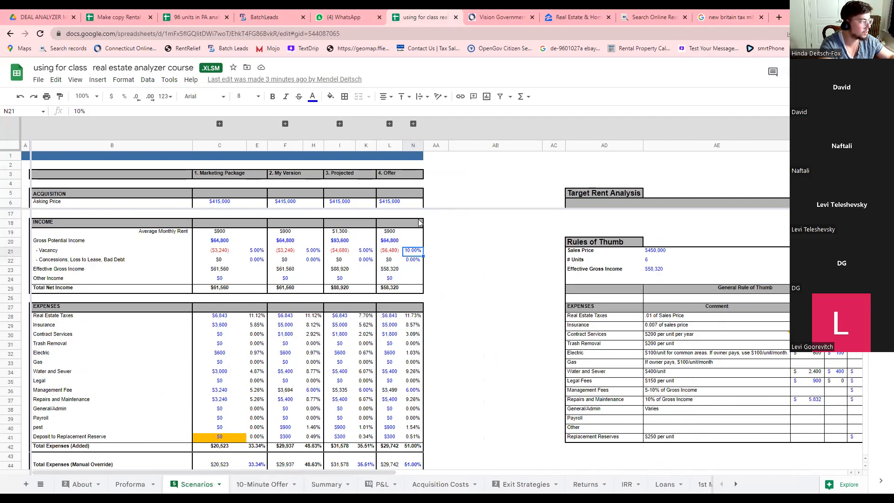
scroll(236, 417, "down", 1)
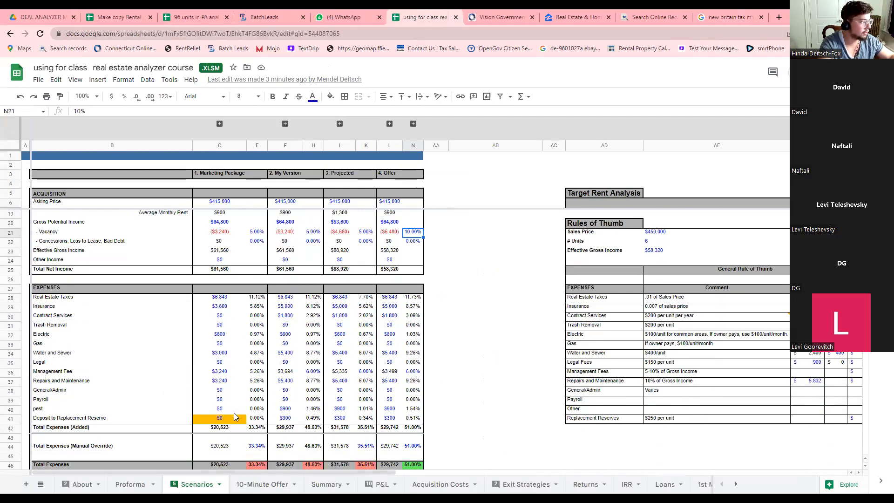
left_click(384, 300)
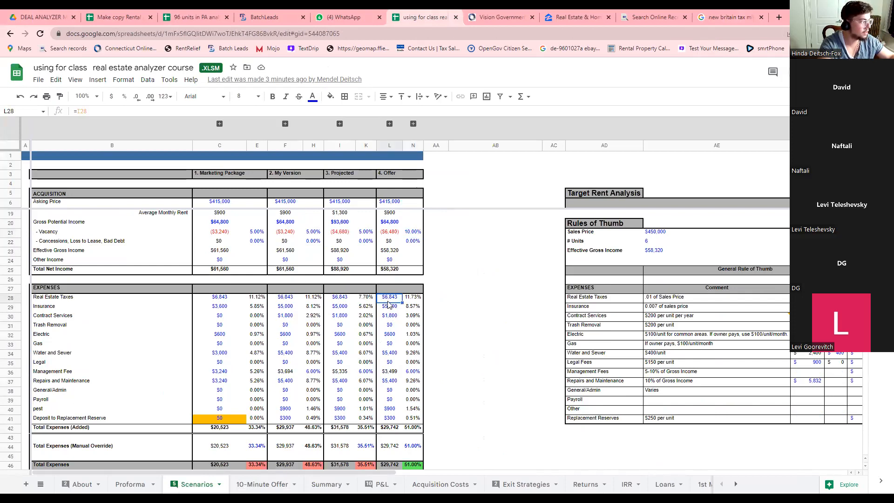
Inspect the Offer cash-on-cash return formula in L56 and the cap rate formula in L55.
scroll(405, 419, "down", 4)
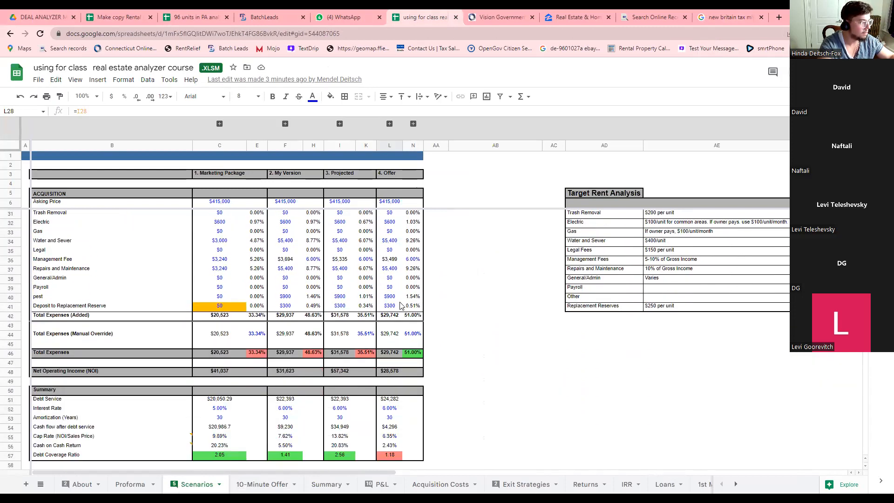
scroll(401, 305, "down", 3)
left_click(389, 371)
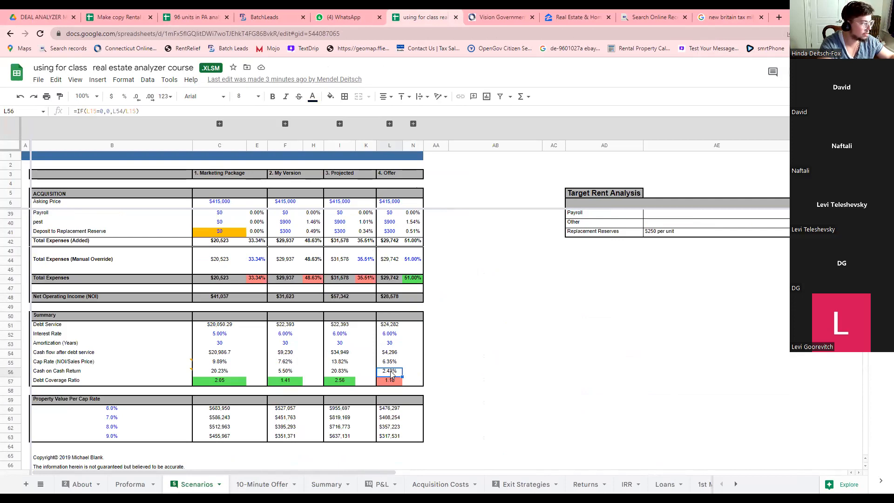
key("Up")
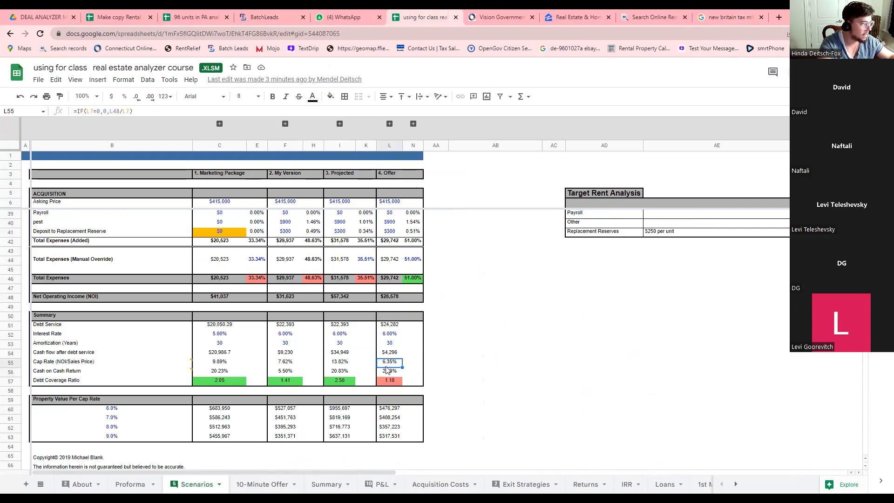
scroll(386, 371, "up", 10)
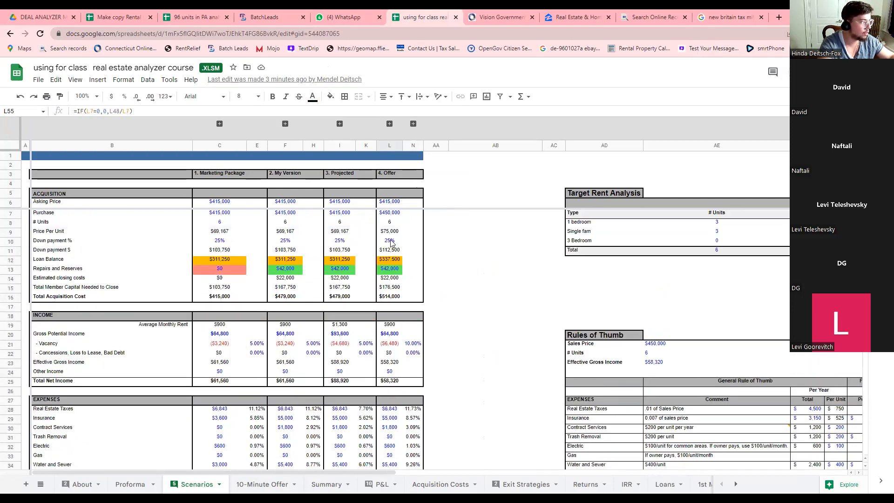
Set the Offer purchase price in L7 to 415000 and check the recalculated cash-on-cash return and cap rate.
left_click(391, 214)
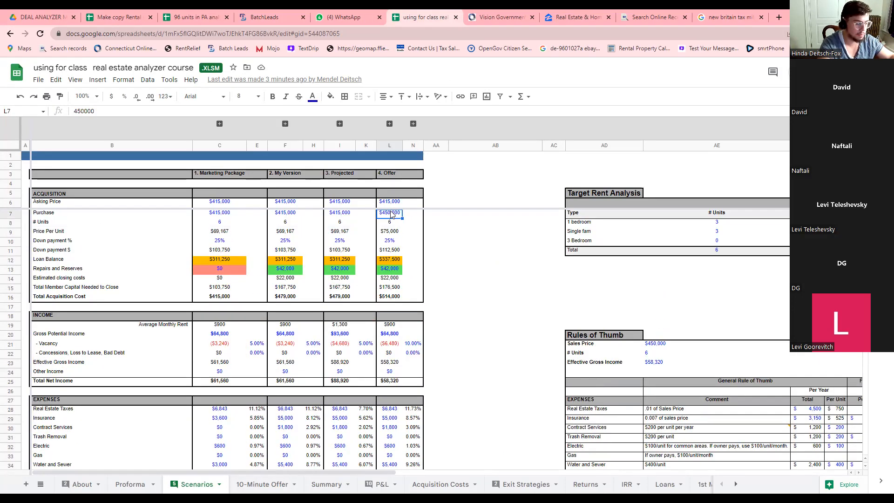
type("415000")
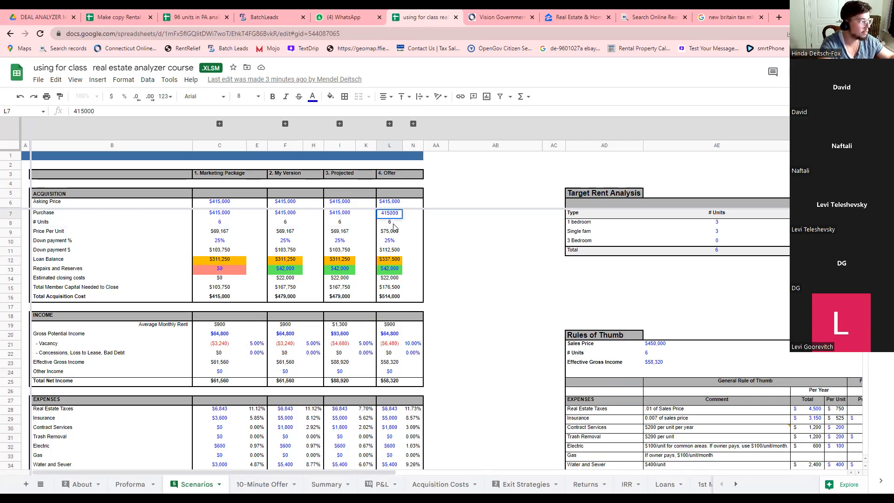
key("Return")
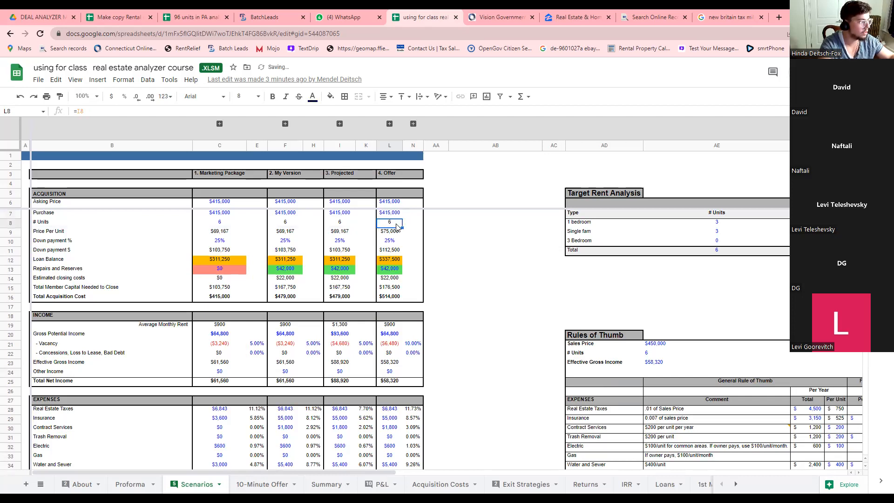
scroll(401, 217, "down", 9)
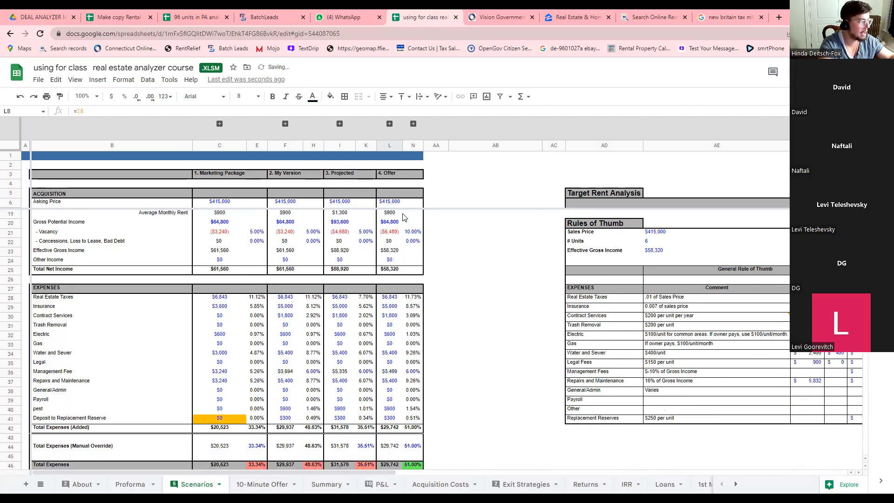
left_click(399, 418)
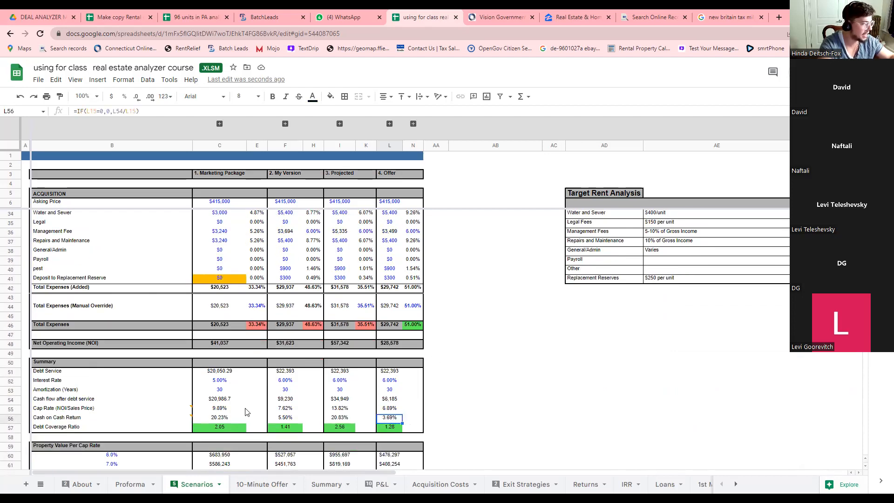
left_click(391, 409)
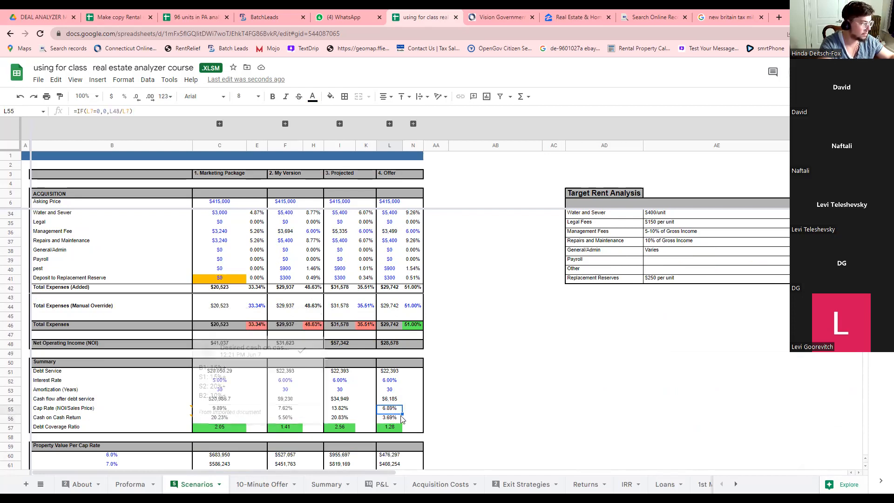
Review the Current Rent figures across the Target Rent table.
scroll(394, 410, "up", 6)
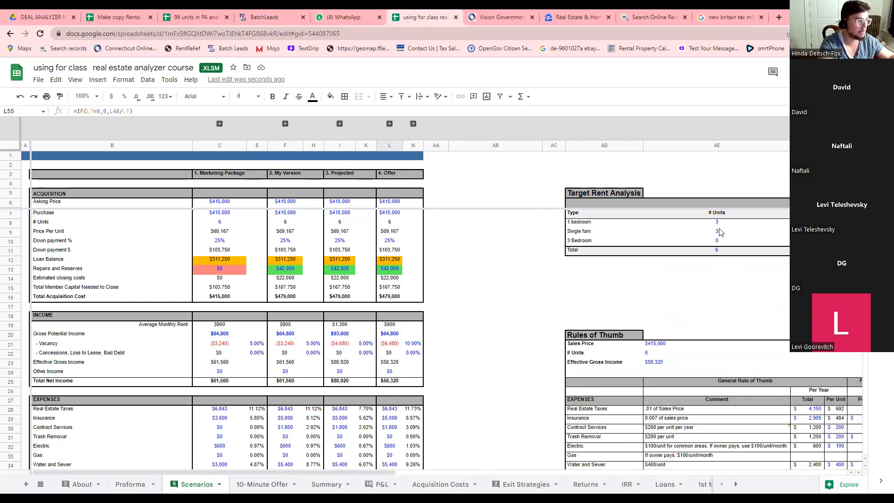
left_click(808, 203)
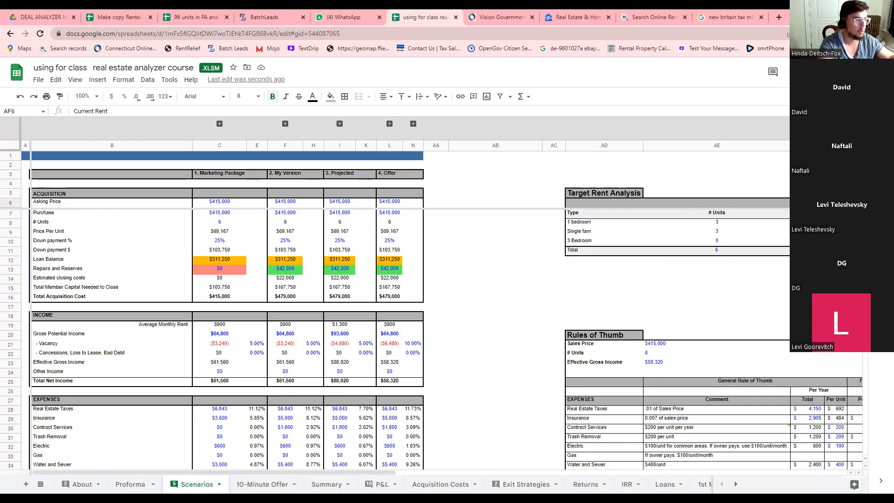
left_click_drag(343, 474, 445, 475)
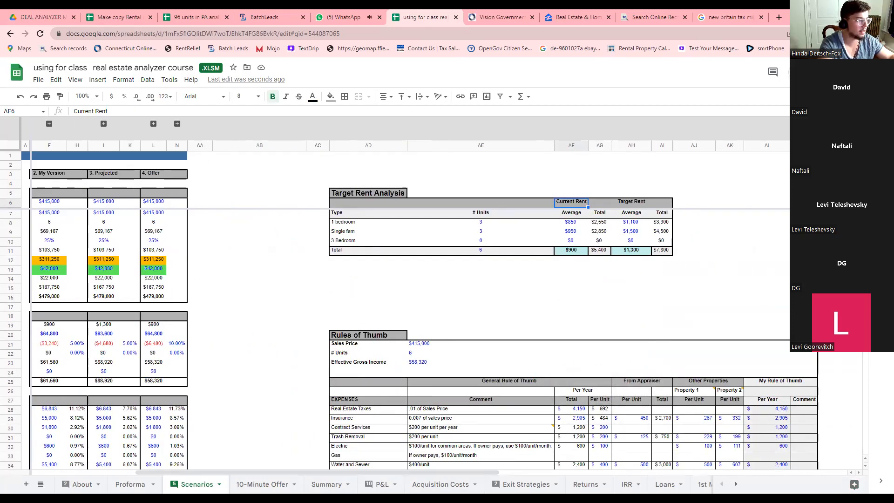
left_click_drag(249, 471, 138, 474)
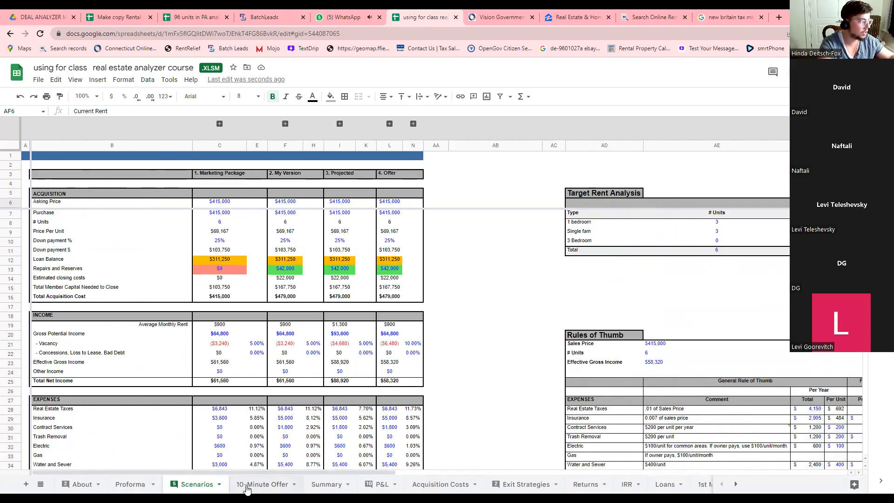
Populate the Executive Summary from scenario 4 via the D3 dropdown, then return to Scenarios.
left_click(322, 487)
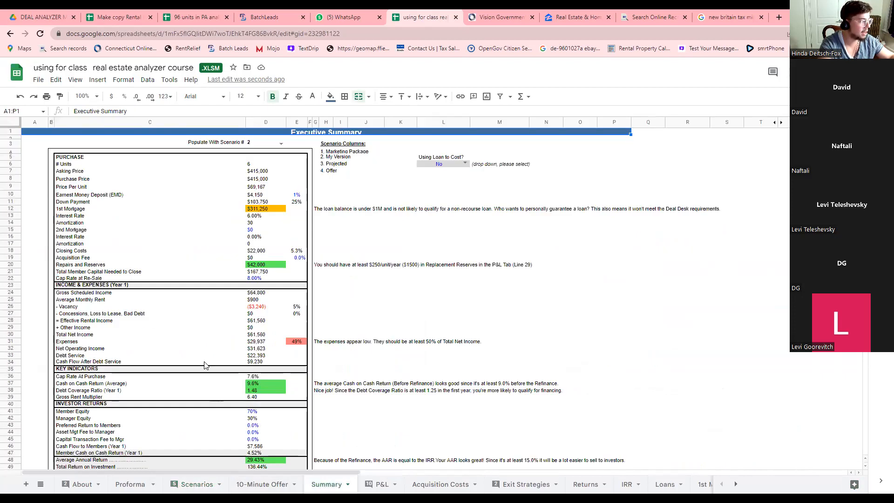
left_click(281, 144)
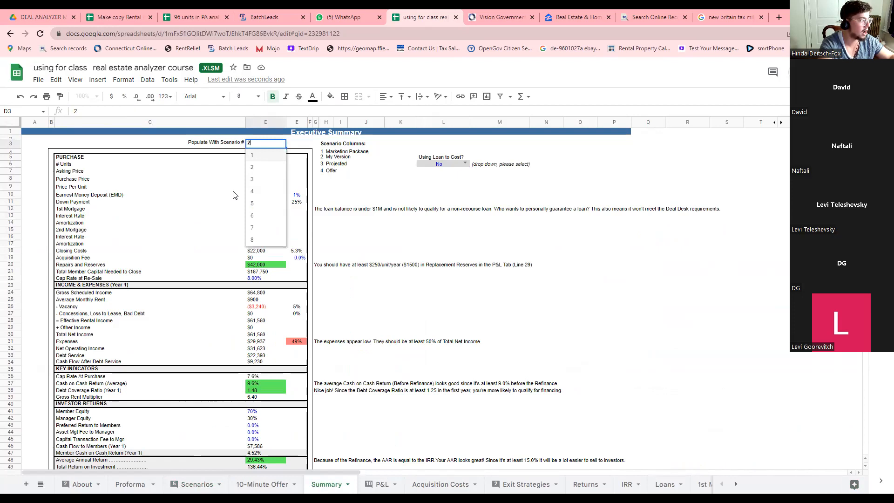
left_click(254, 191)
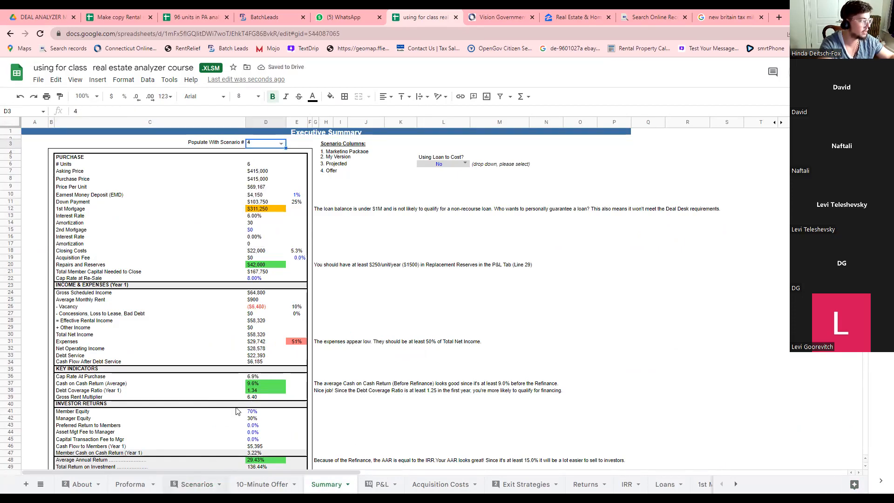
left_click(184, 485)
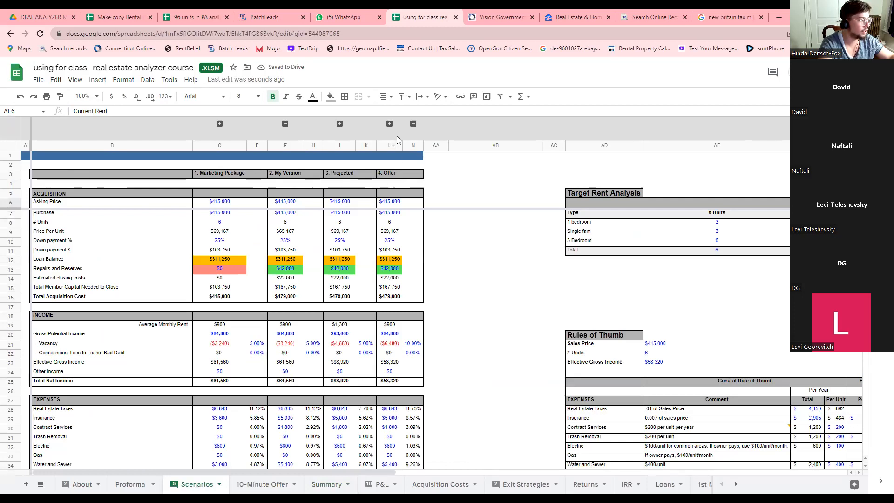
Briefly reveal and re-hide the Scenario A–D and Offer per-unit expense columns, then go to the Summary sheet.
left_click(413, 124)
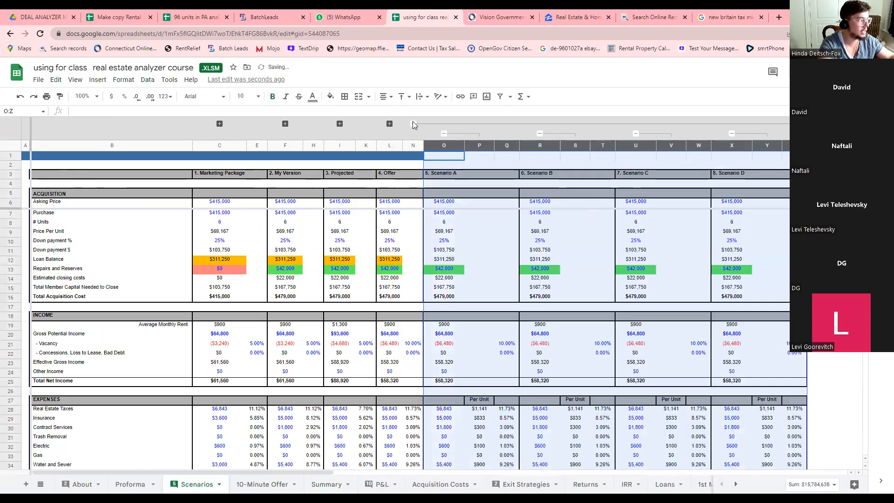
left_click(413, 123)
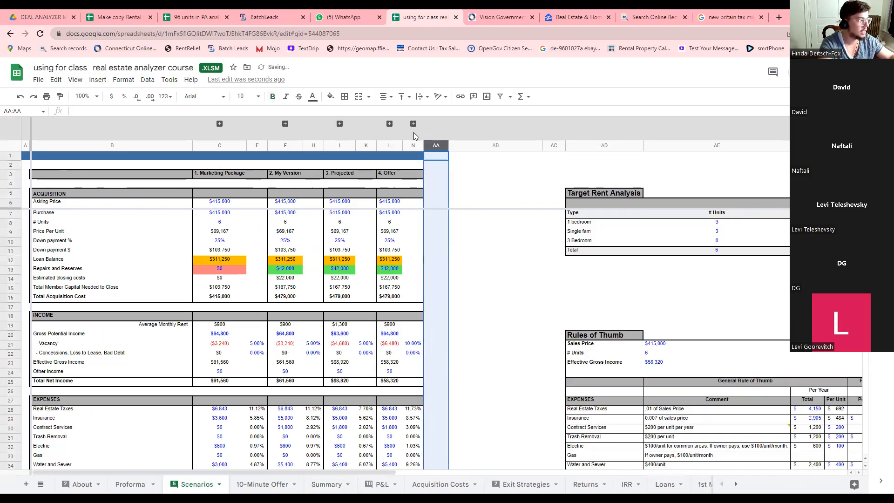
left_click(389, 124)
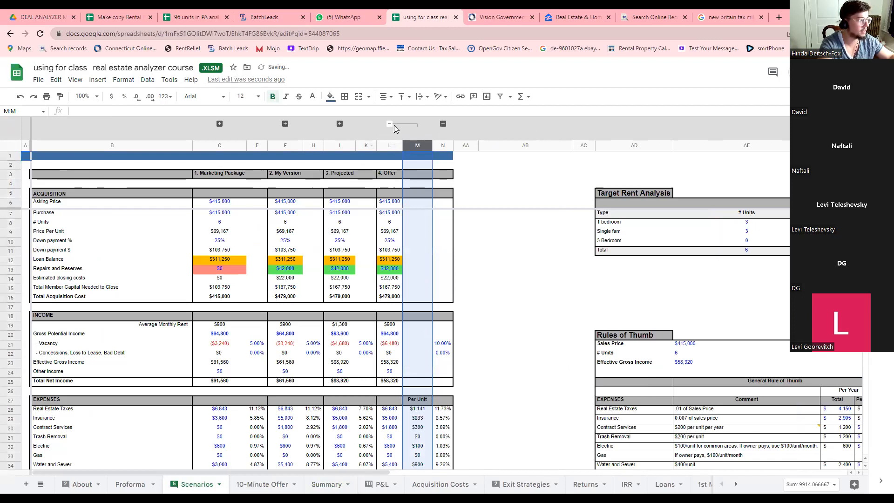
scroll(427, 405, "down", 1)
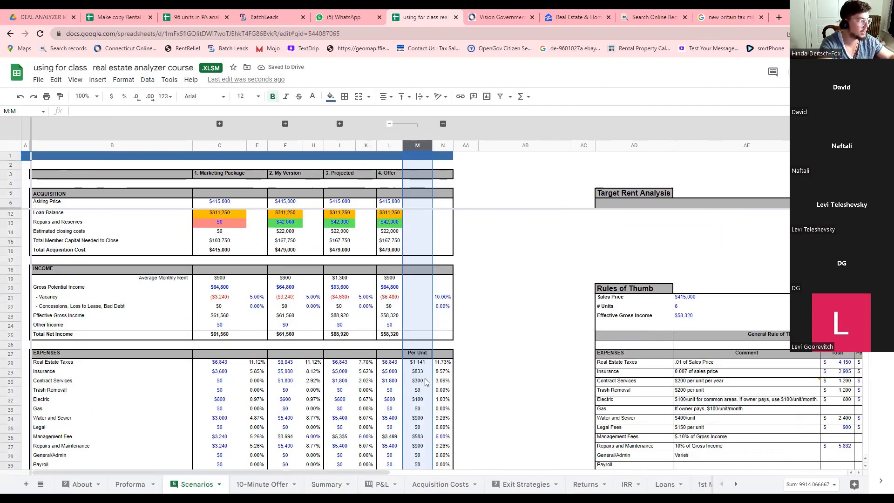
scroll(452, 202, "up", 1)
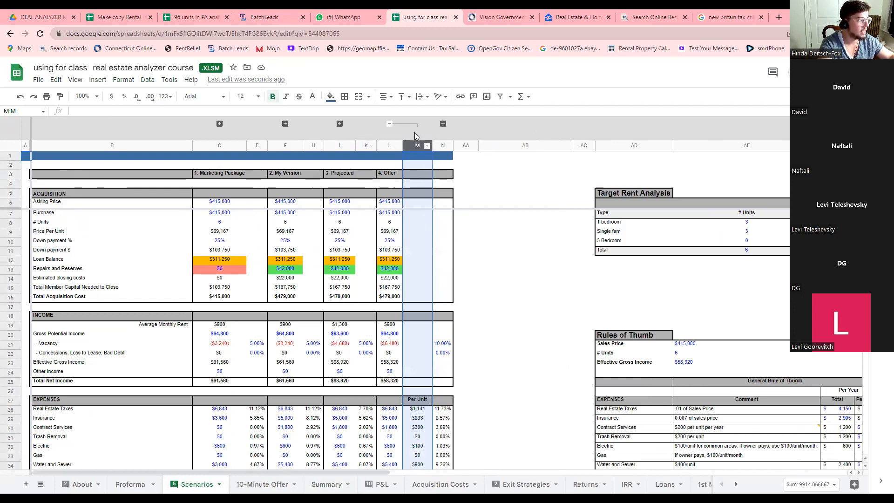
left_click(390, 124)
left_click(458, 264)
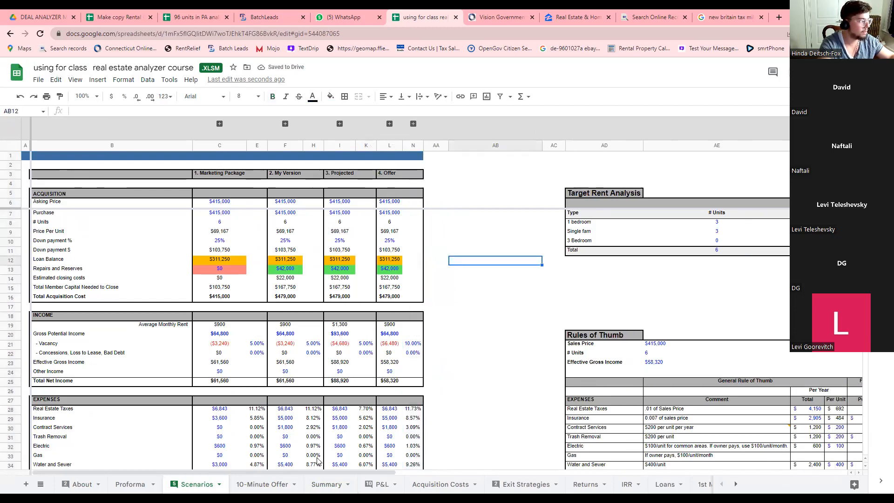
left_click(326, 485)
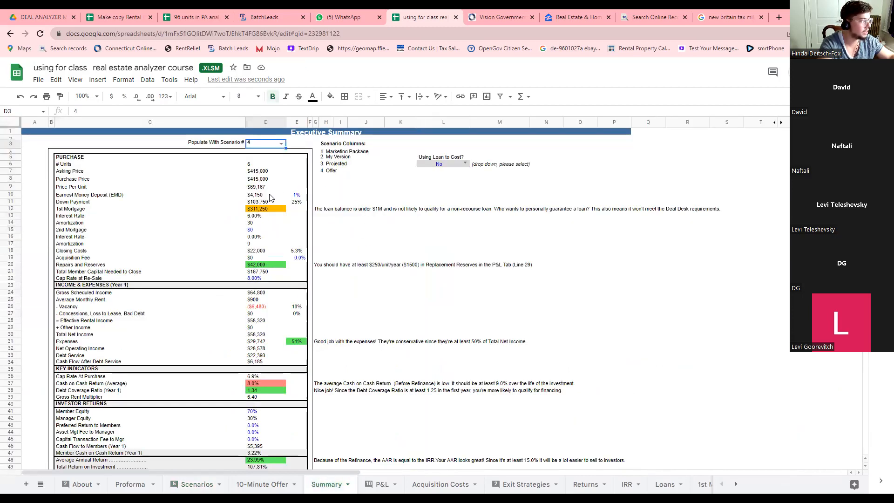
left_click(257, 173)
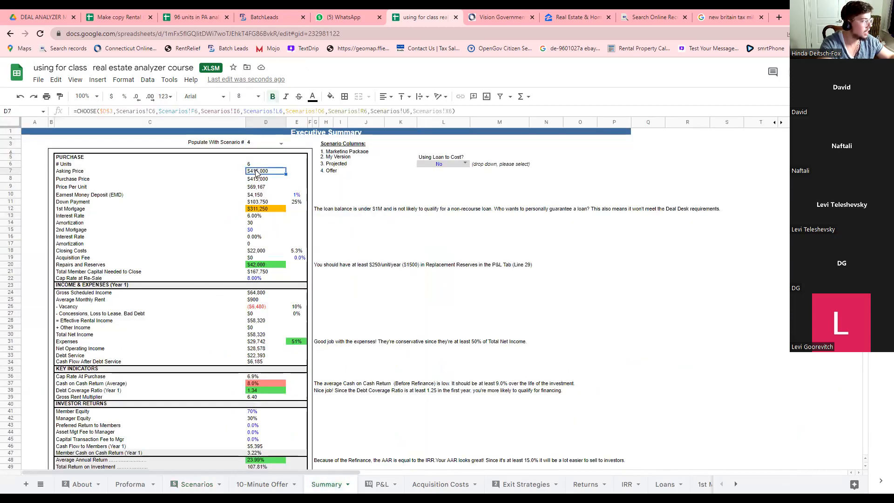
left_click(257, 196)
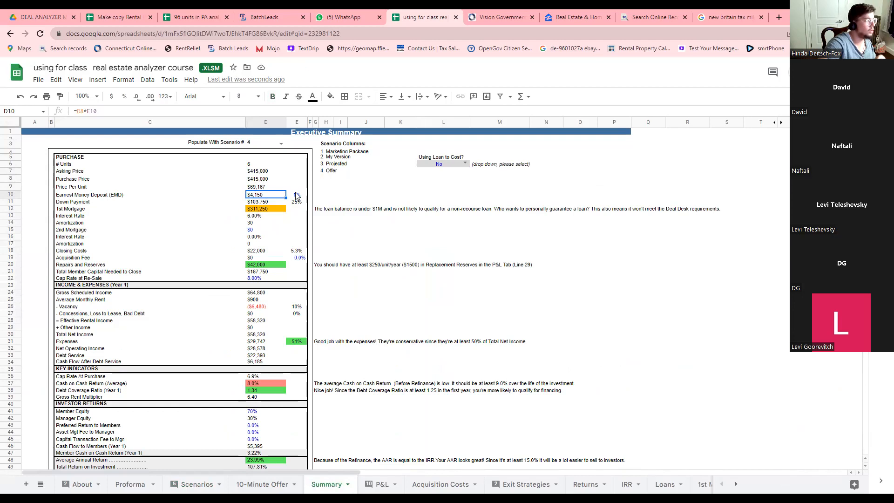
left_click(254, 203)
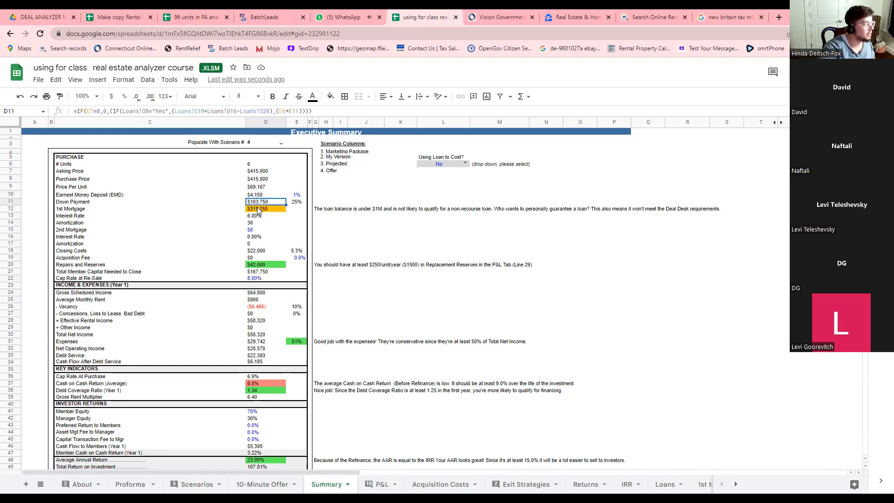
left_click(259, 216)
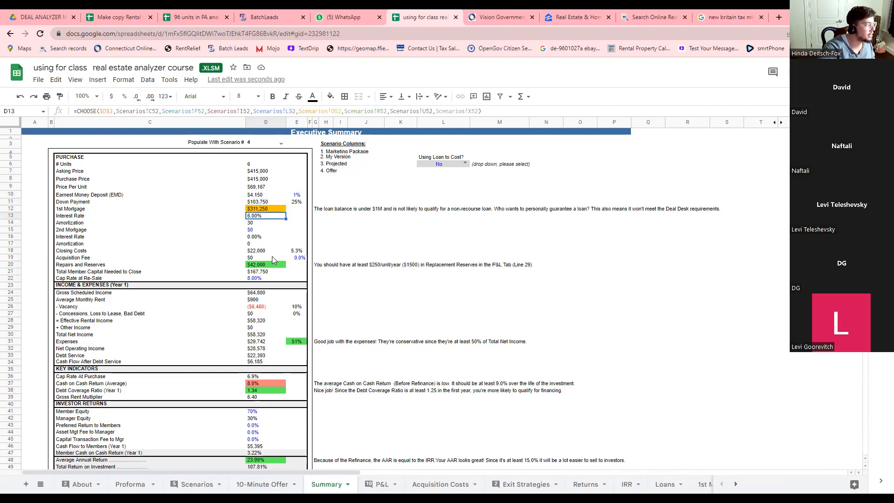
left_click(295, 259)
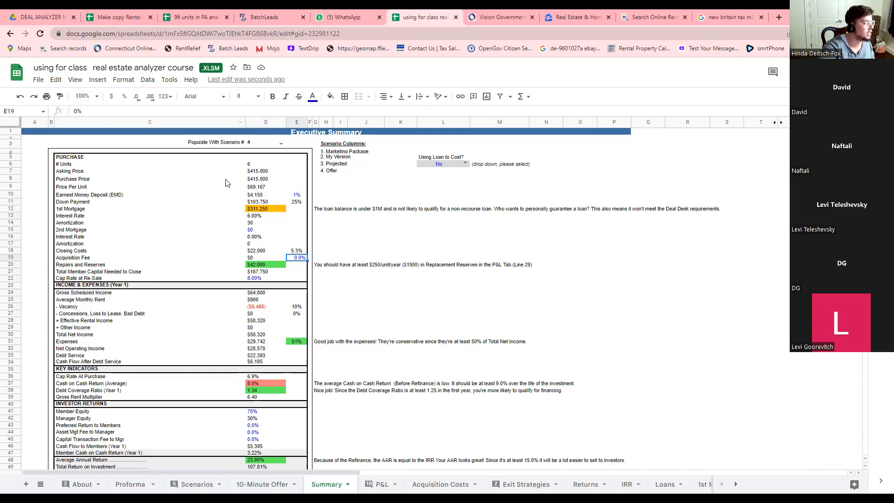
left_click(254, 258)
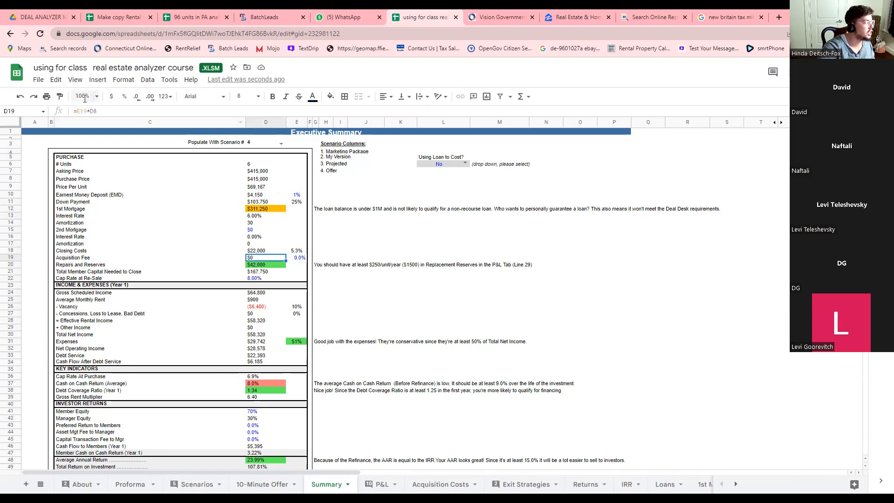
left_click(297, 258)
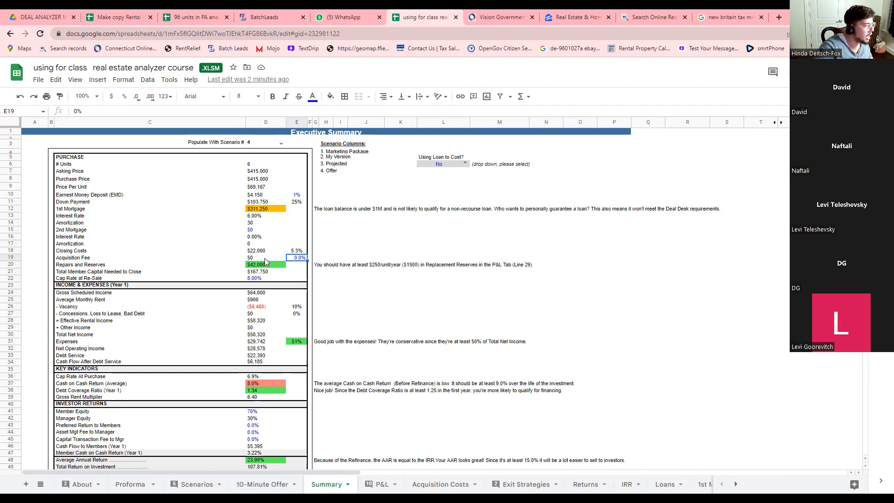
Try a 1% acquisition fee in E19 and review the recalculated fee amount.
type("1")
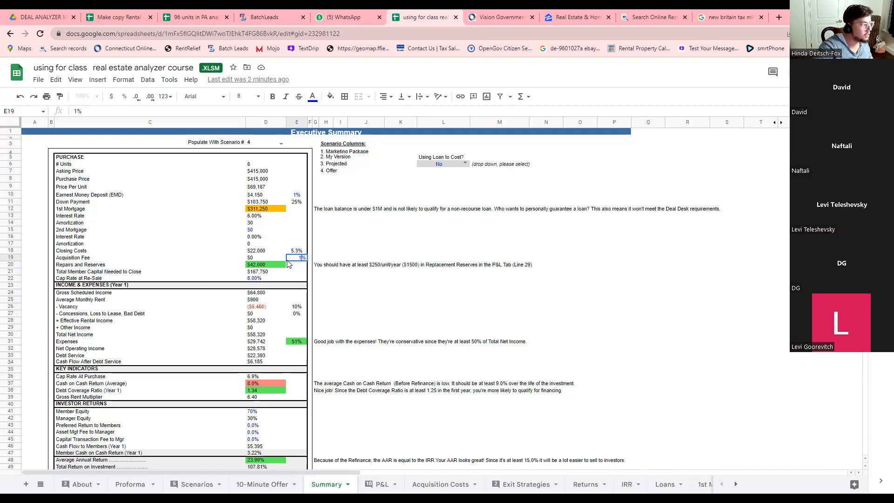
key("Return")
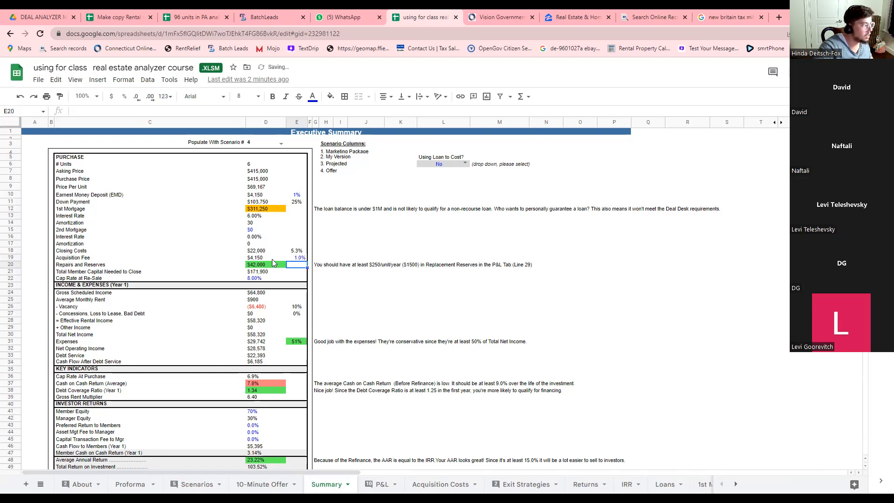
left_click(262, 259)
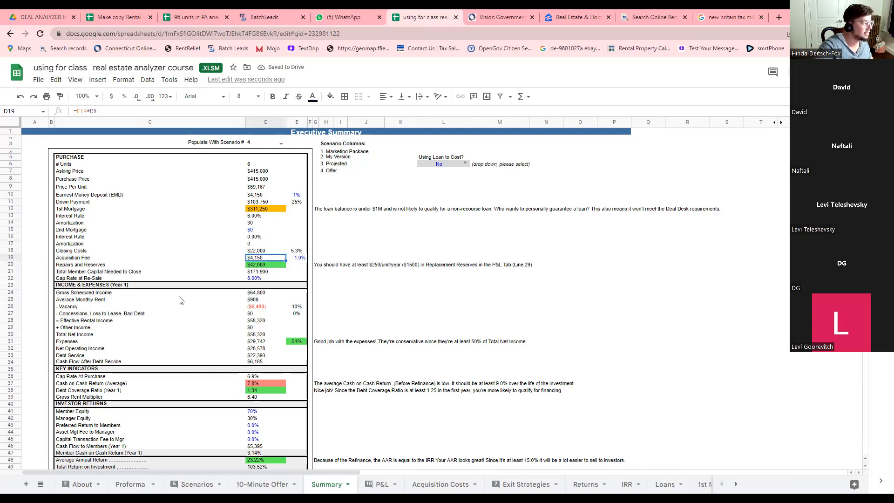
scroll(191, 310, "down", 5)
scroll(227, 328, "up", 3)
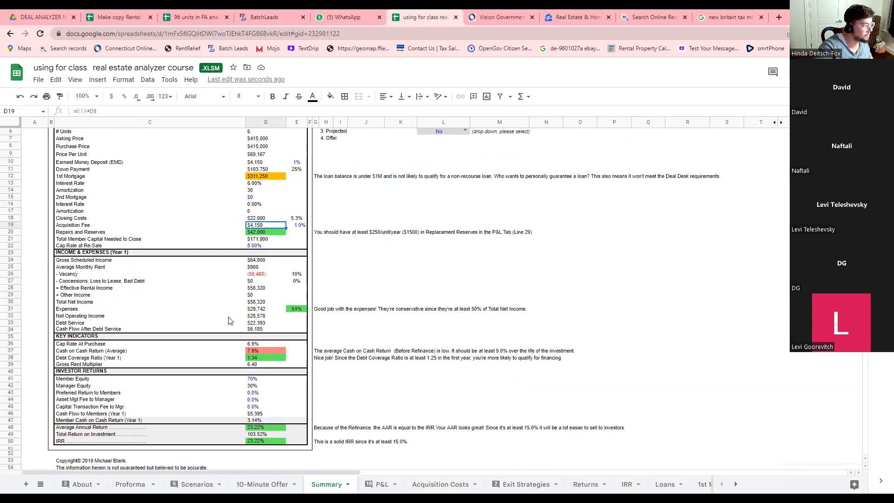
Reset the acquisition fee to 0% and move to the P&L sheet.
left_click(297, 225)
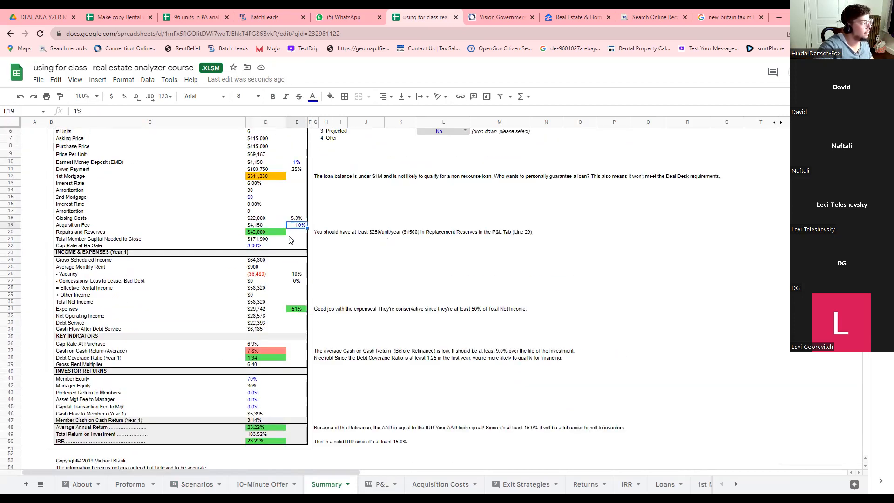
type("0")
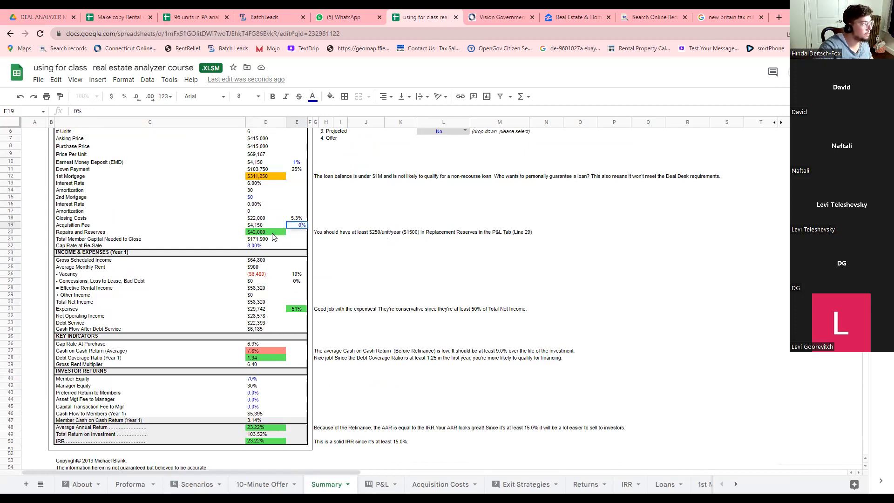
left_click(269, 232)
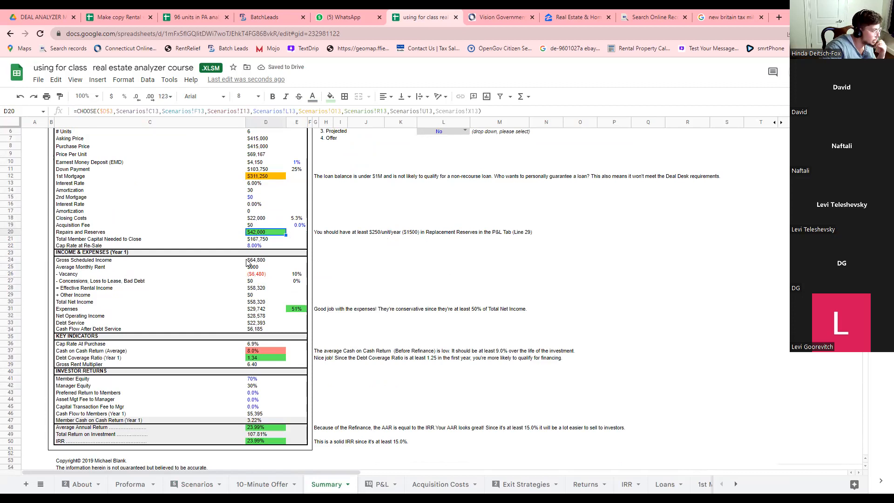
left_click(376, 485)
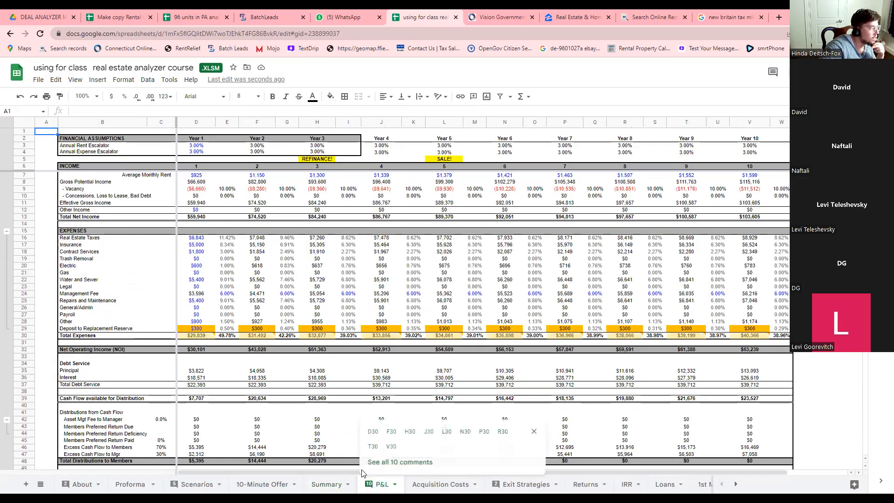
Check the Year 1–4 average monthly rents in D7, F7, H7 and J7, then return to Summary.
left_click(196, 175)
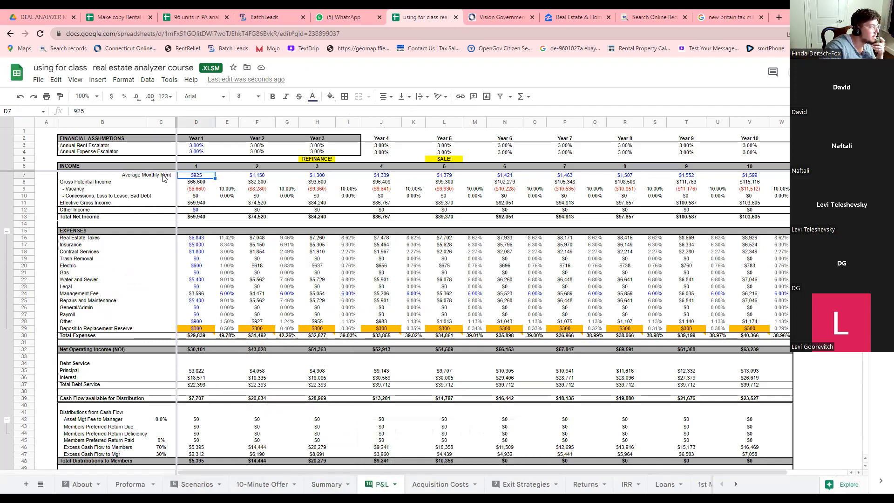
left_click(254, 176)
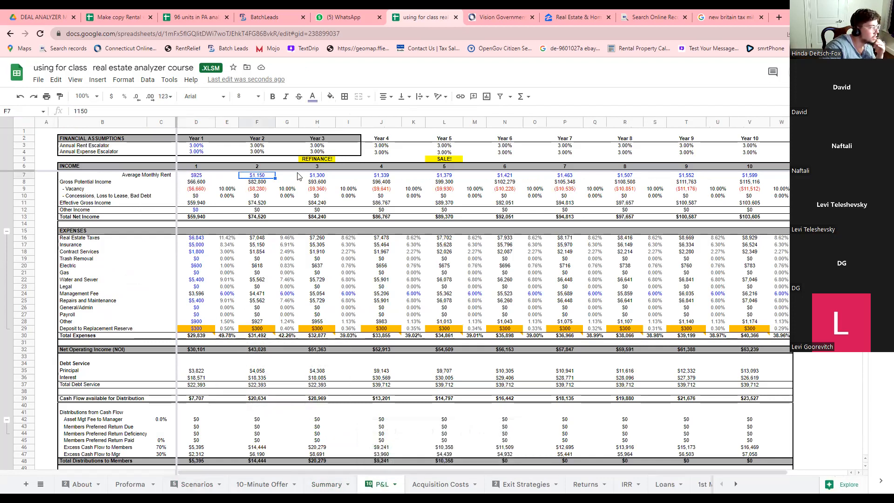
left_click(313, 177)
left_click(382, 180)
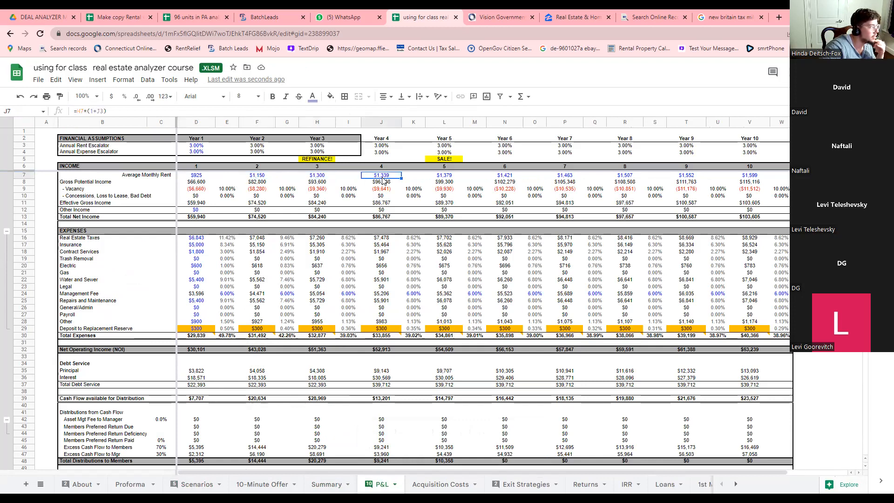
left_click(315, 485)
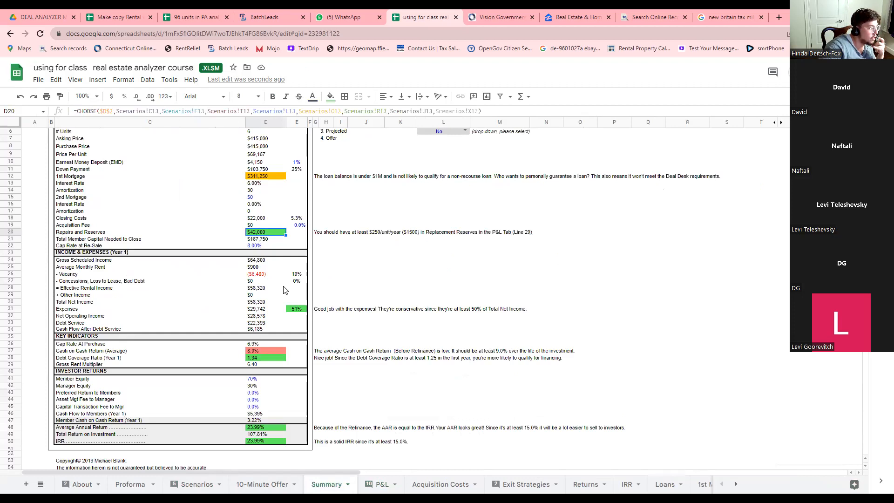
left_click(296, 225)
left_click(256, 247)
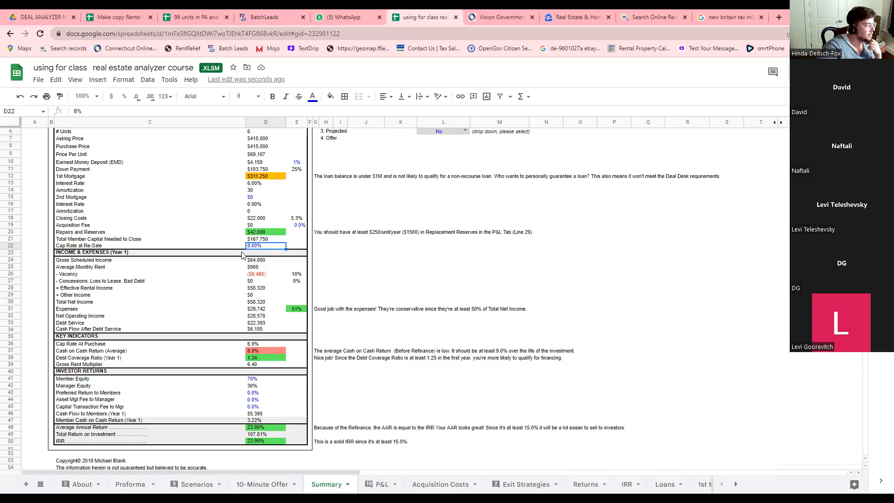
left_click(263, 262)
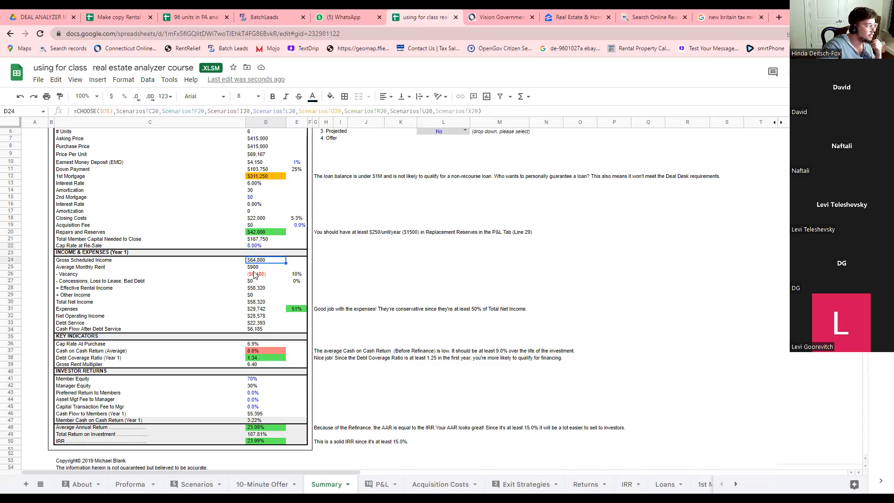
left_click(258, 269)
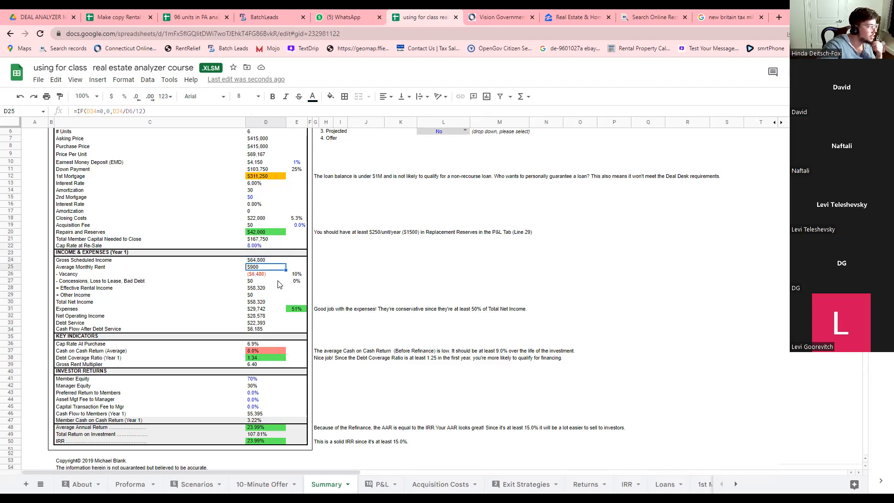
scroll(288, 312, "down", 1)
scroll(290, 298, "down", 2)
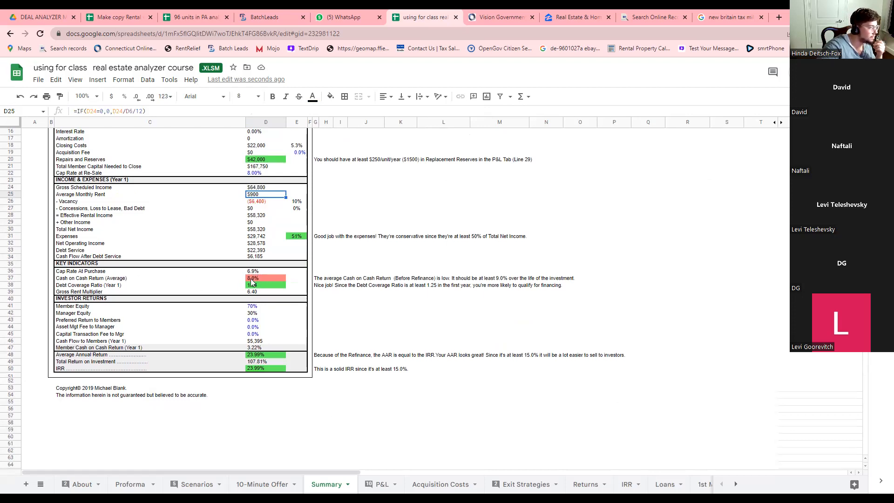
left_click(77, 281)
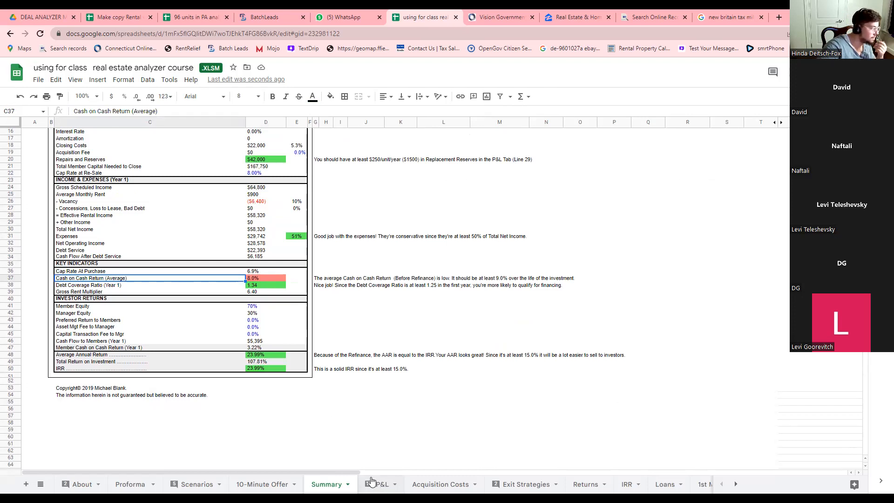
left_click(251, 281)
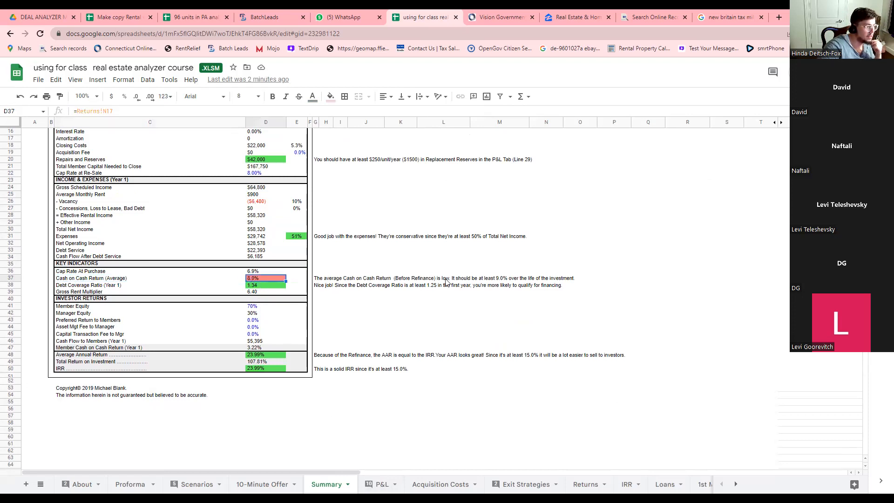
left_click(345, 279)
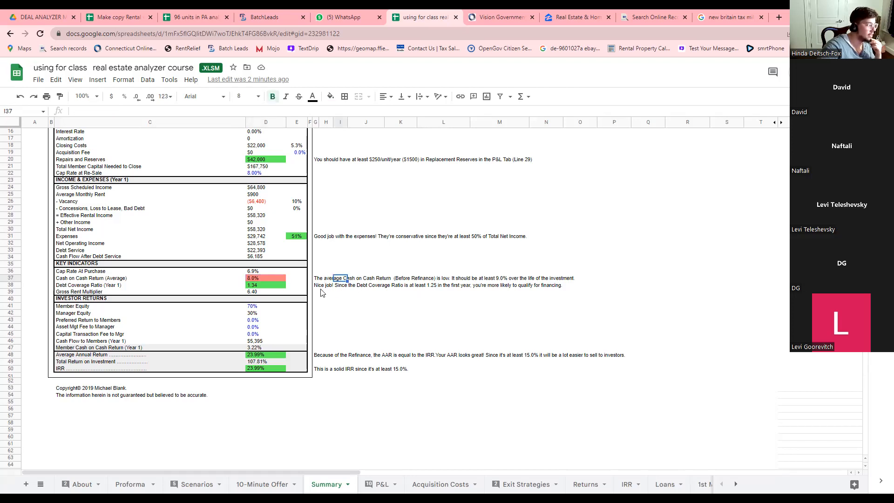
left_click(254, 286)
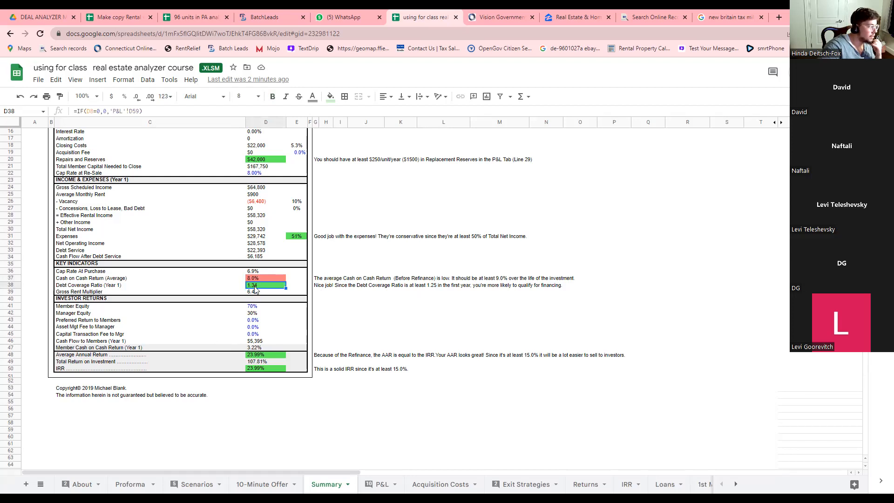
left_click(113, 286)
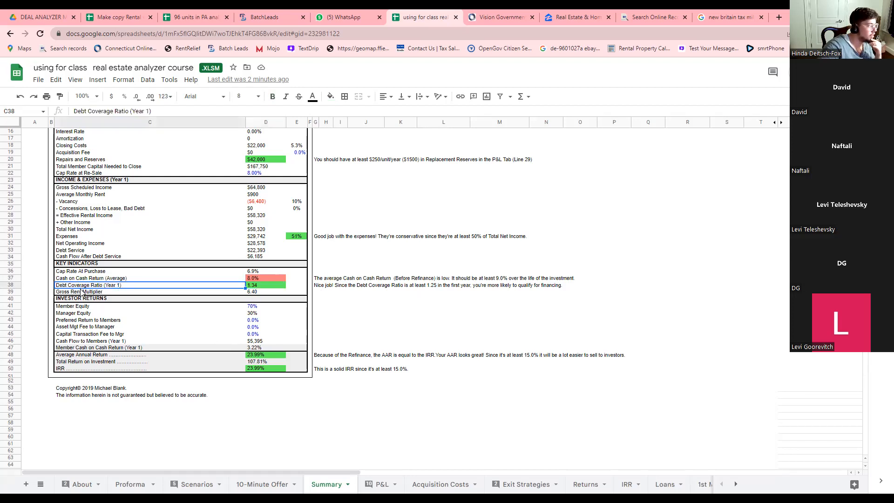
left_click(251, 287)
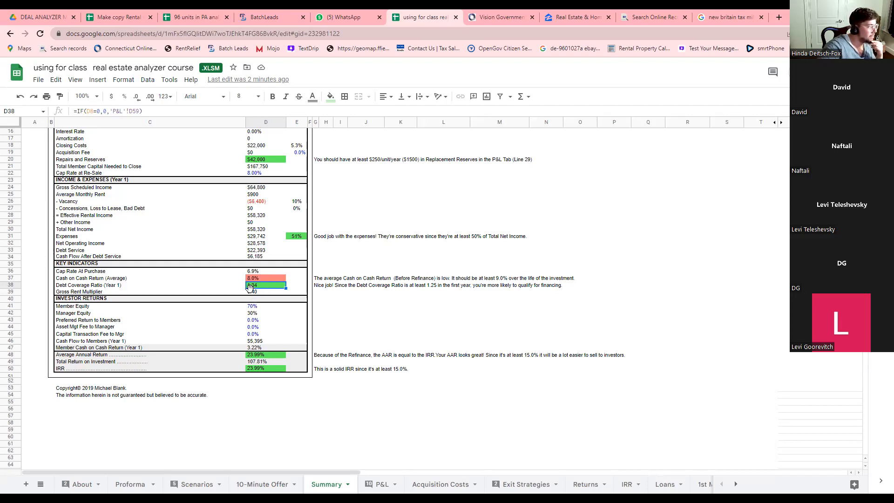
left_click(252, 292)
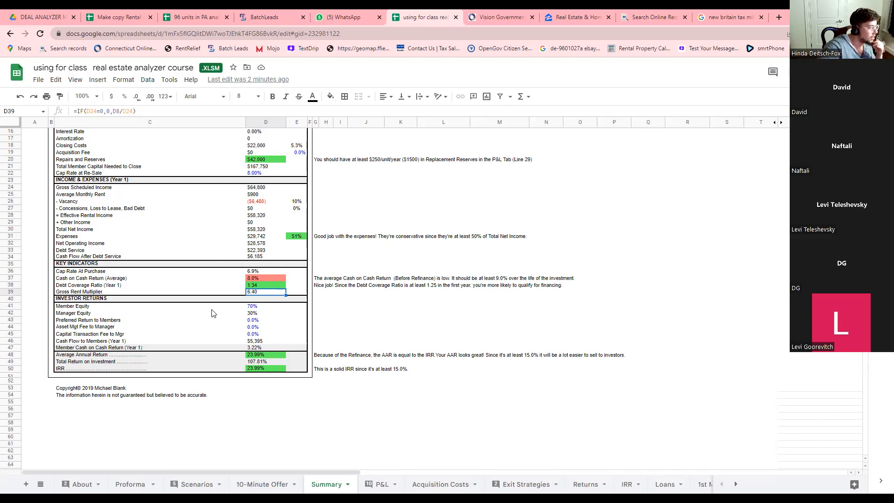
left_click(249, 308)
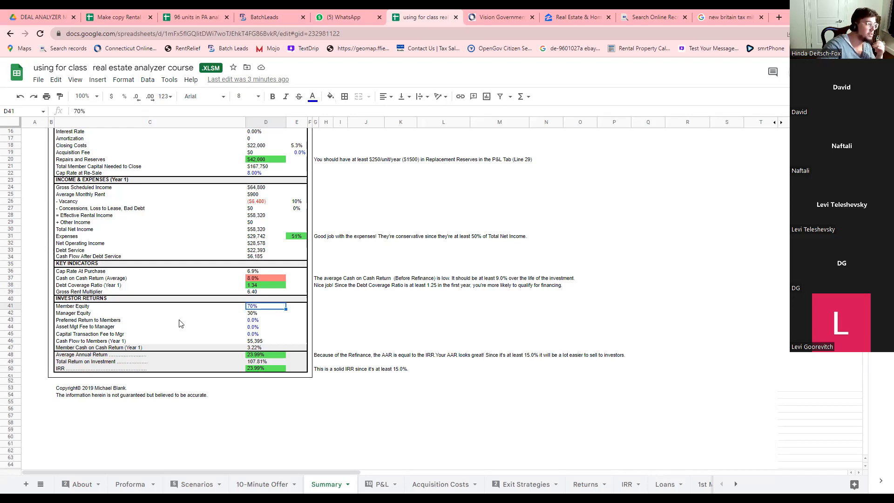
left_click(253, 314)
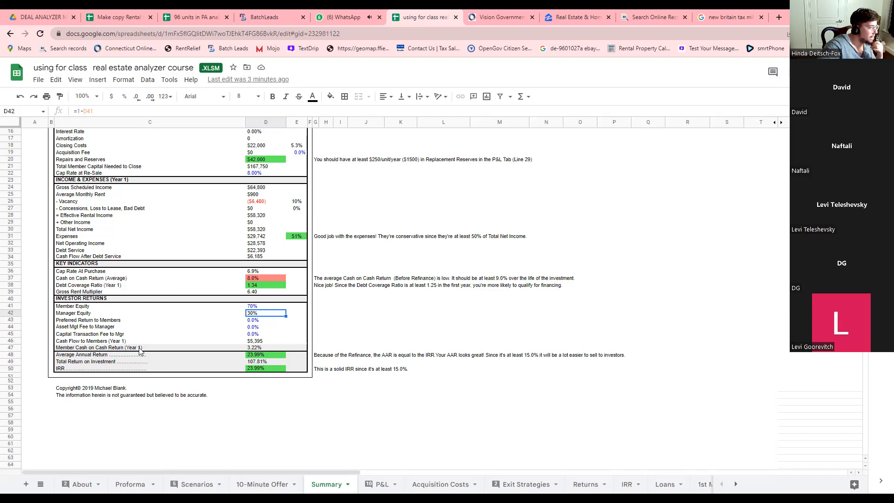
Enter 80 as the Member Equity percentage in D41.
left_click(251, 307)
type("80")
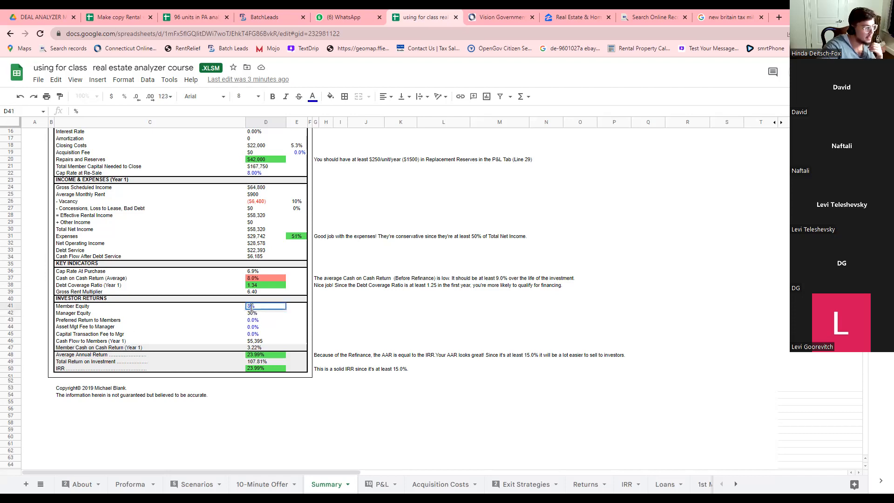
left_click(238, 308)
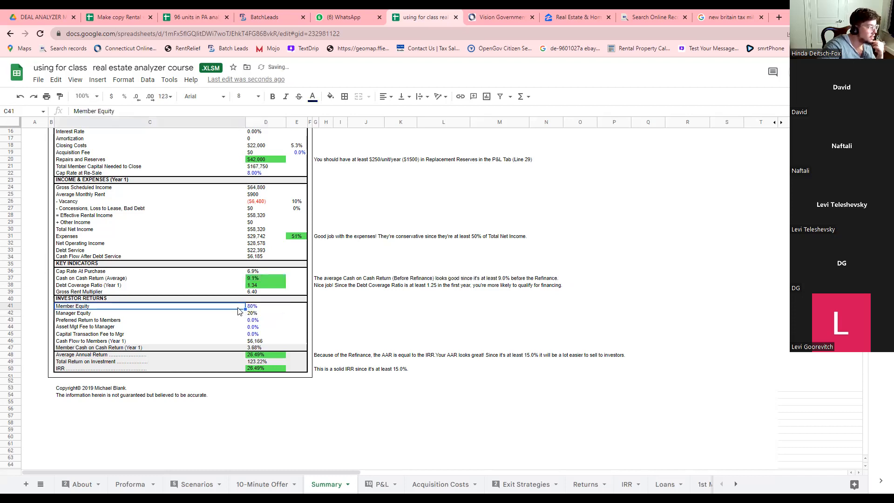
Check the recalculated Cash on Cash Return in D37 against the 80% Member Equity.
left_click(256, 280)
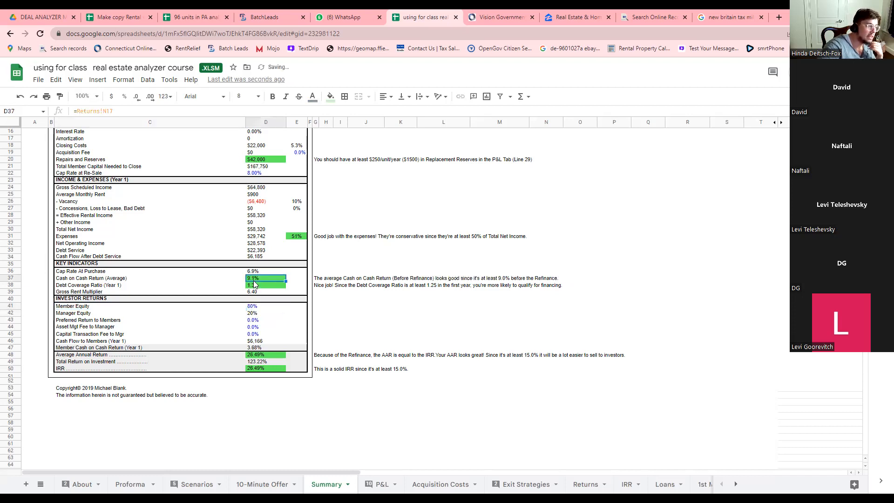
left_click(255, 308)
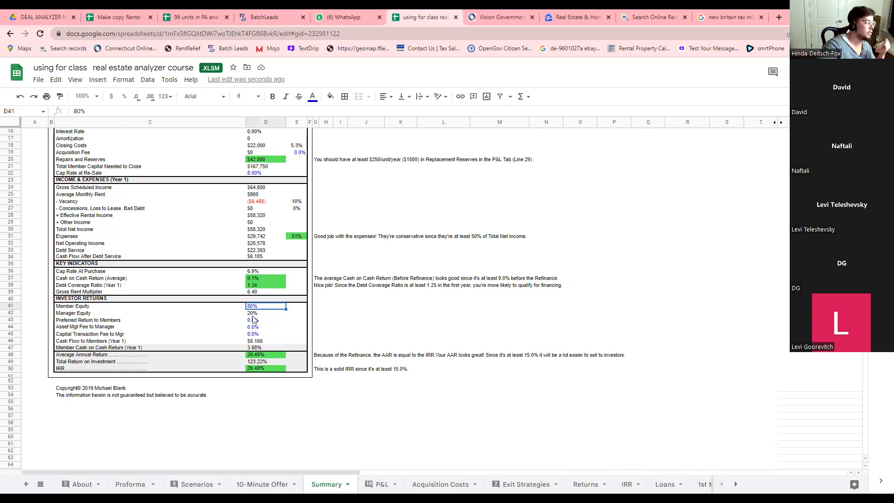
left_click(250, 280)
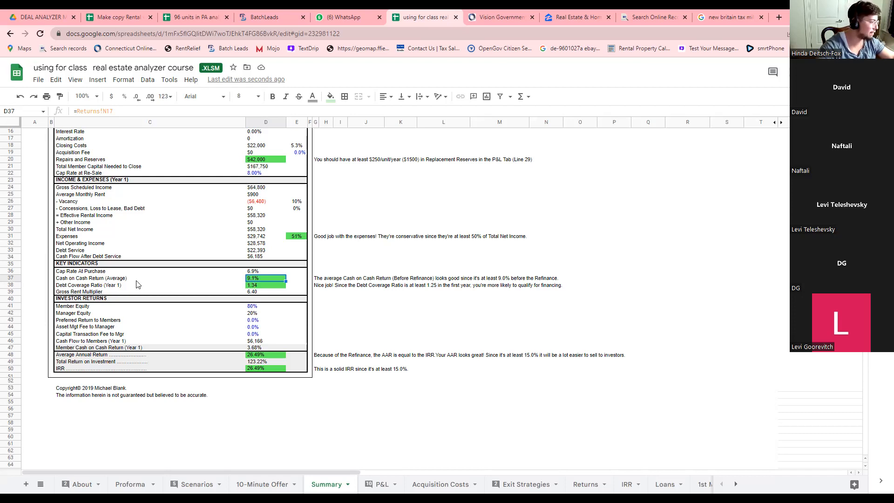
left_click(254, 307)
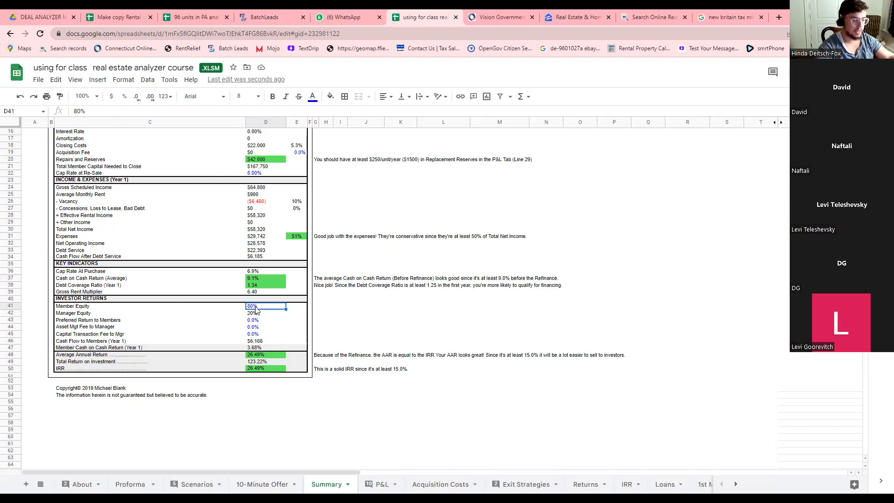
Enter 90% in D41 and confirm Manager Equity in D42 drops to 10%.
type("90%")
key("Return")
key("Return")
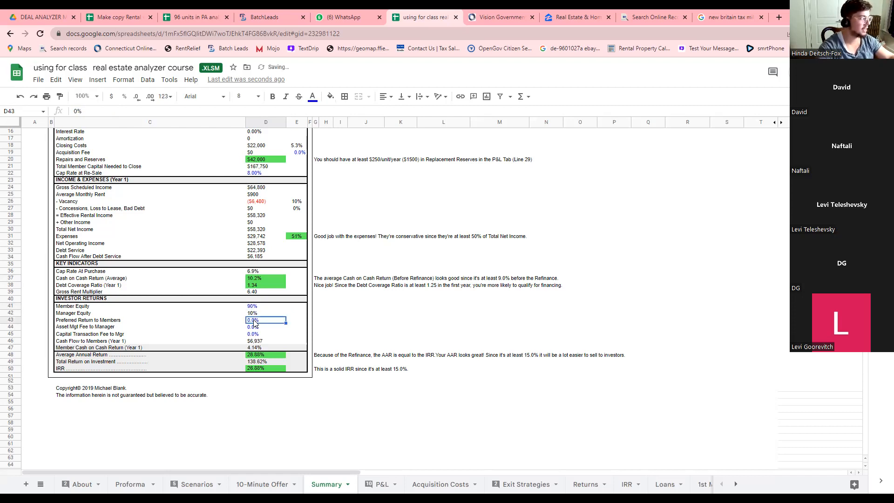
left_click(254, 314)
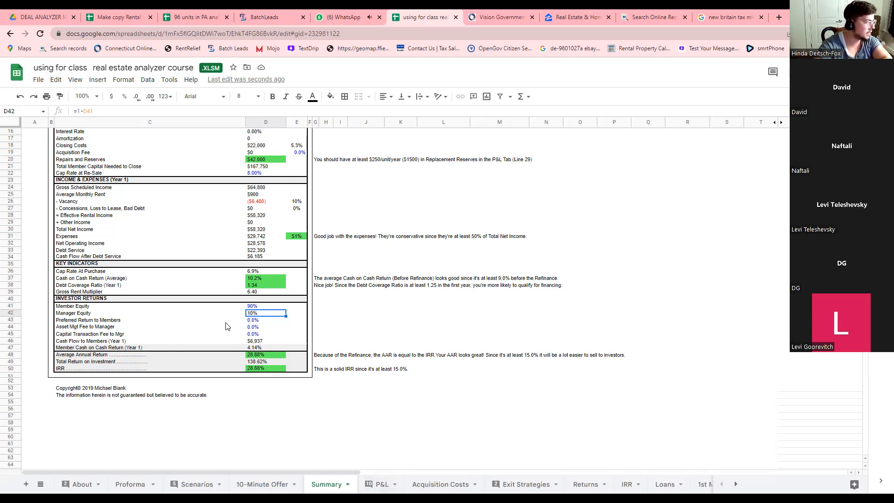
Change Member Equity in D41 back to 80.
left_click(251, 308)
type("80")
left_click(244, 320)
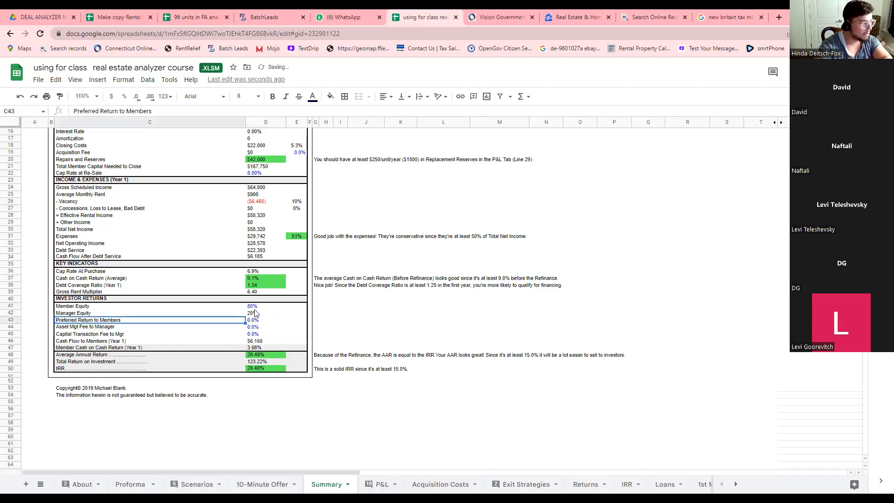
Review the Investor Returns rows, including Asset Mgt Fee and Capital Transaction Fee to Manager.
mouse_move(252, 306)
left_mouse_down()
mouse_move(250, 345)
mouse_move(252, 307)
left_mouse_up()
left_click(230, 299)
left_click(231, 306)
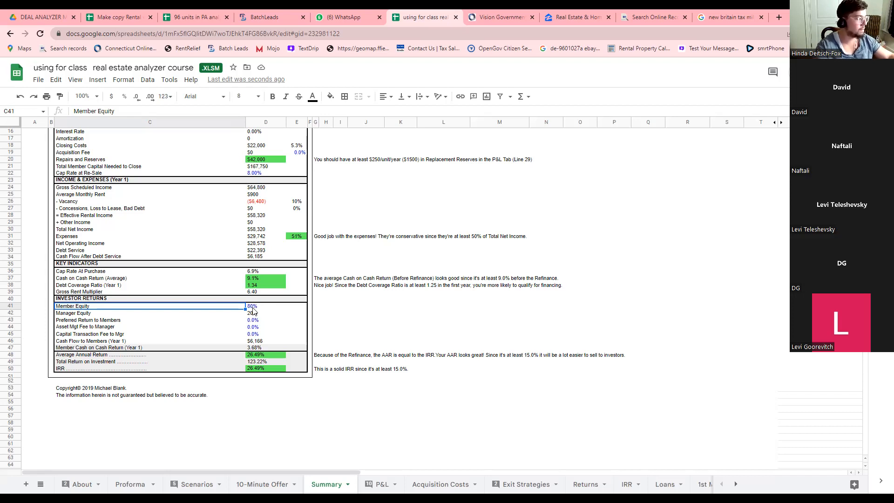
left_click(253, 309)
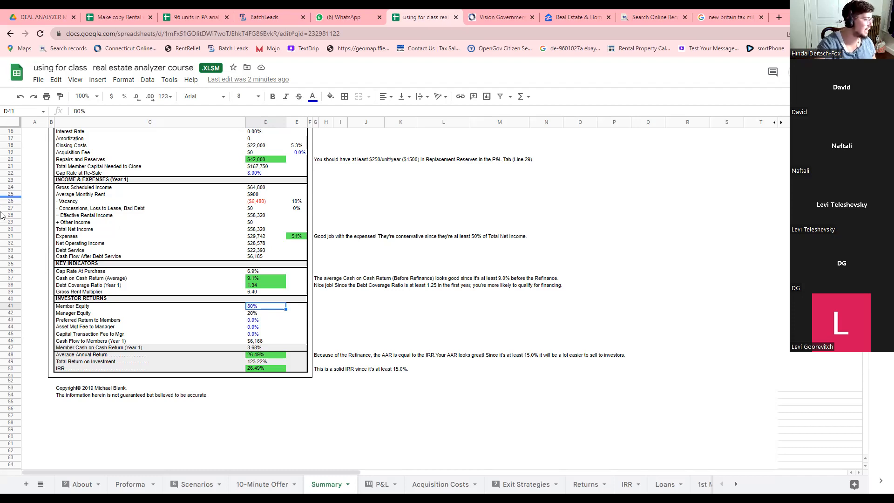
left_click(74, 328)
left_click(97, 336)
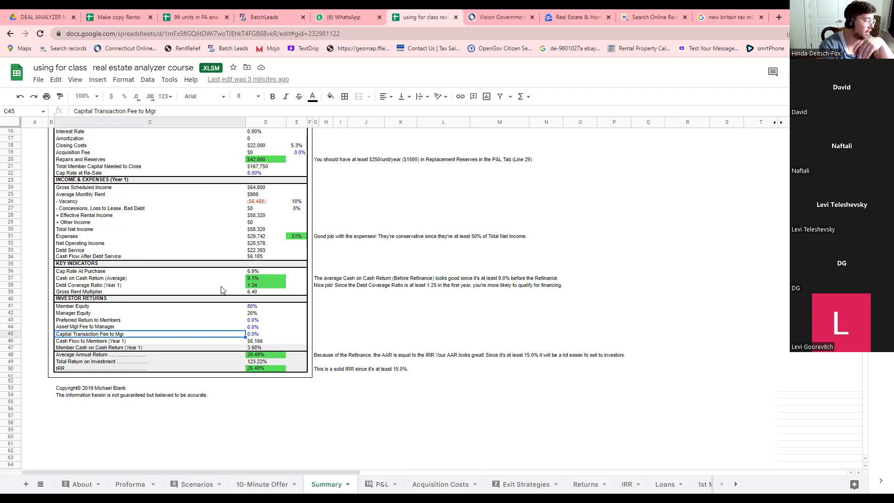
Select the Cash on Cash Return cell D37 to review key indicators and the 26.49% IRR.
left_click(254, 279)
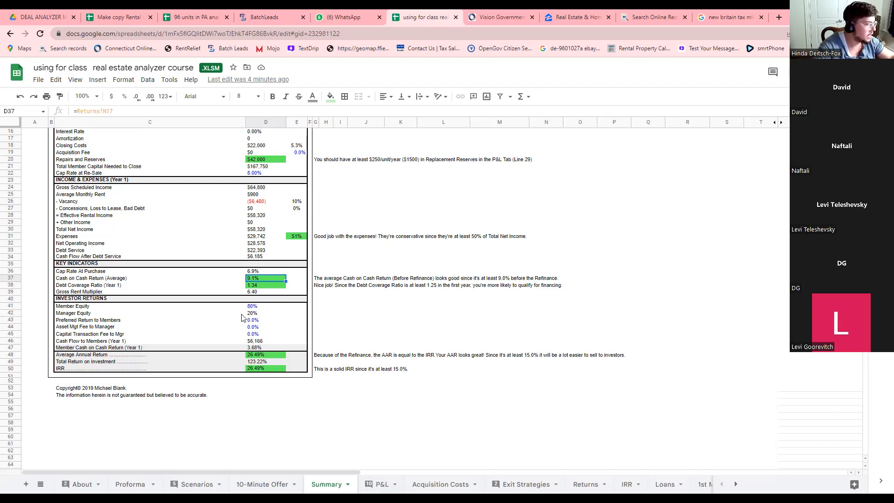
left_click(255, 288)
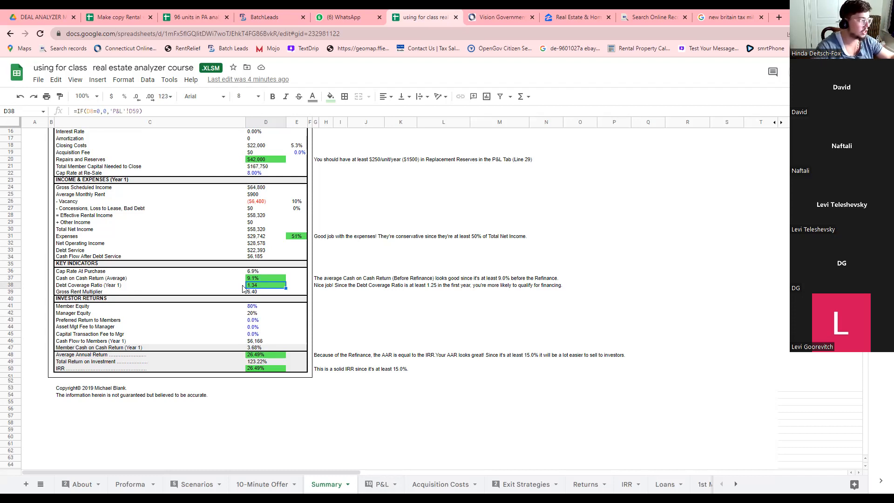
left_click(243, 287)
left_click(259, 288)
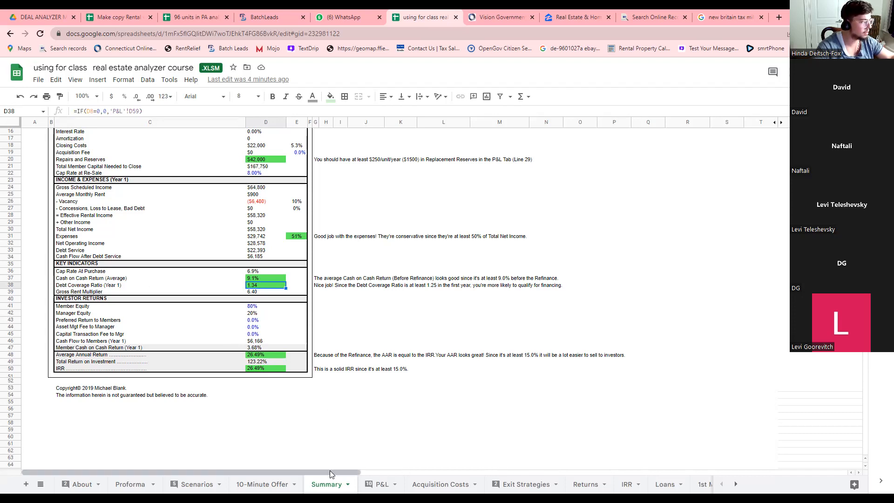
left_click(375, 484)
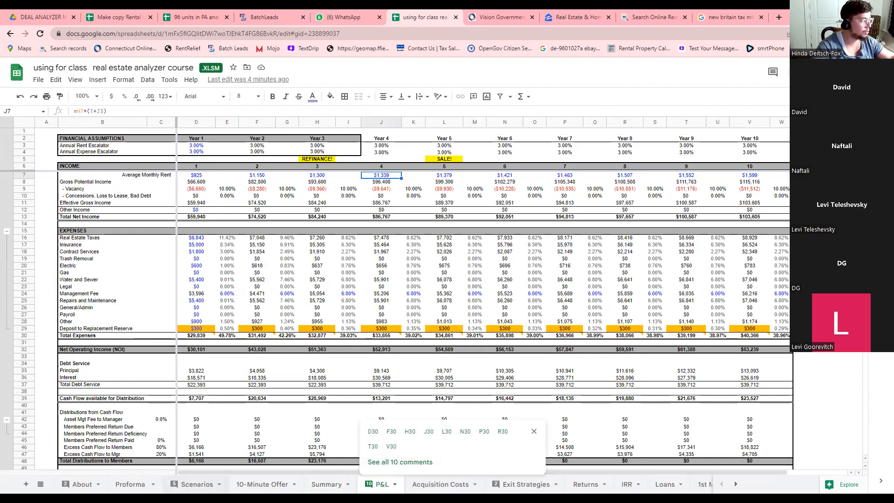
left_click(326, 484)
left_click(379, 485)
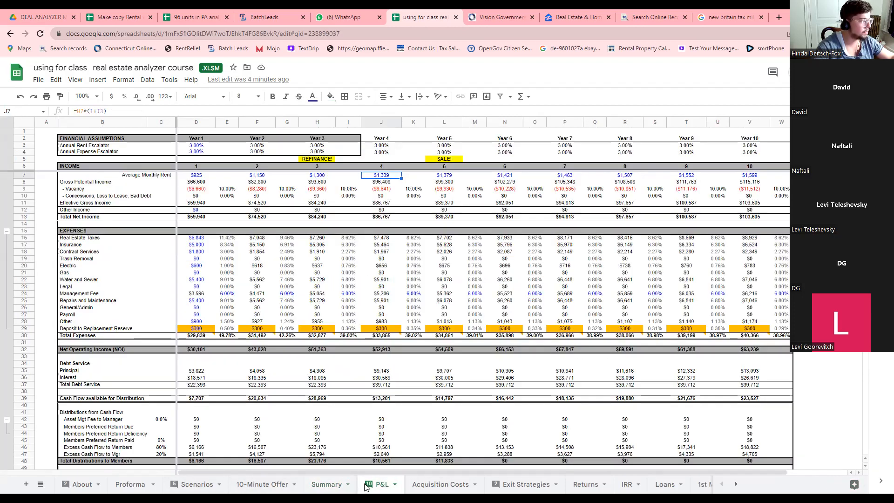
left_click(199, 176)
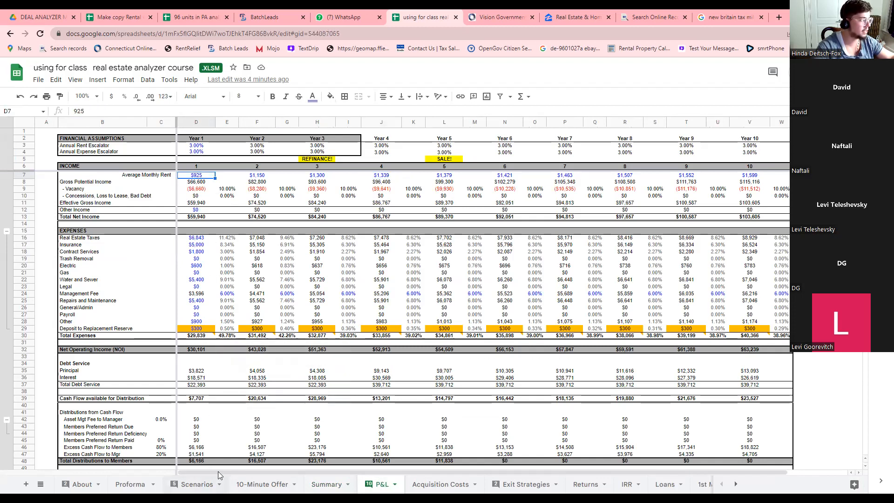
left_click(209, 484)
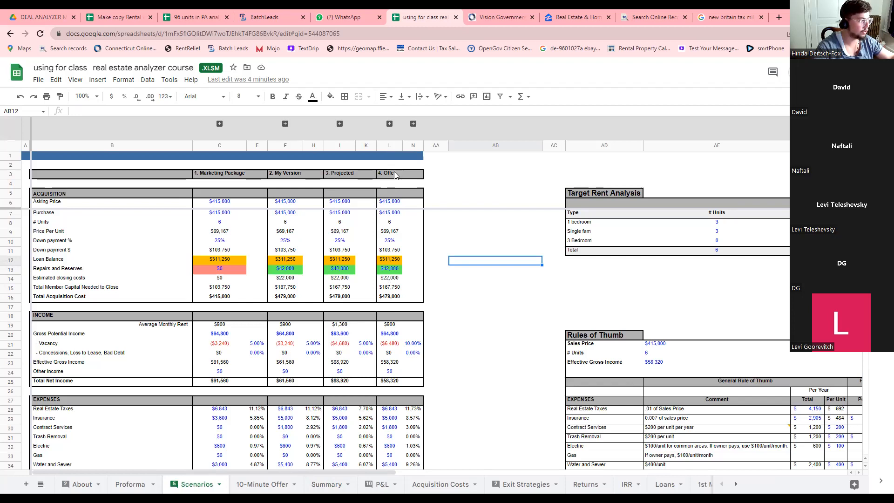
left_click(390, 142)
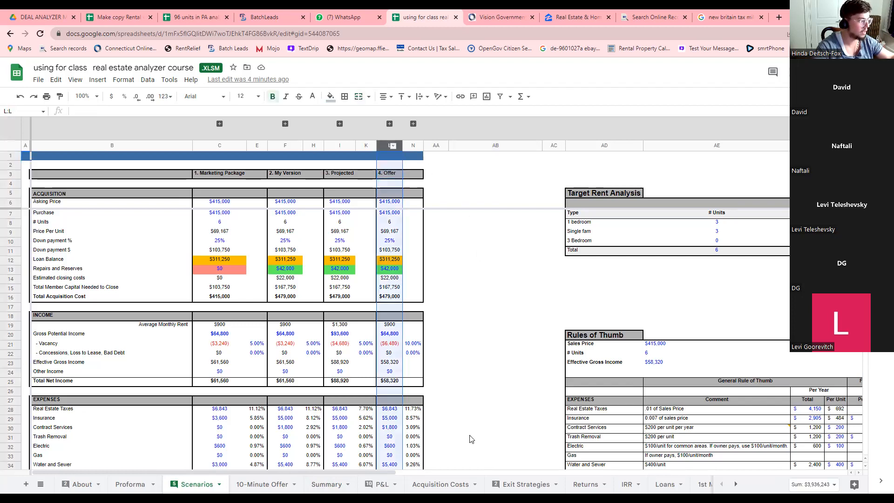
left_click(376, 484)
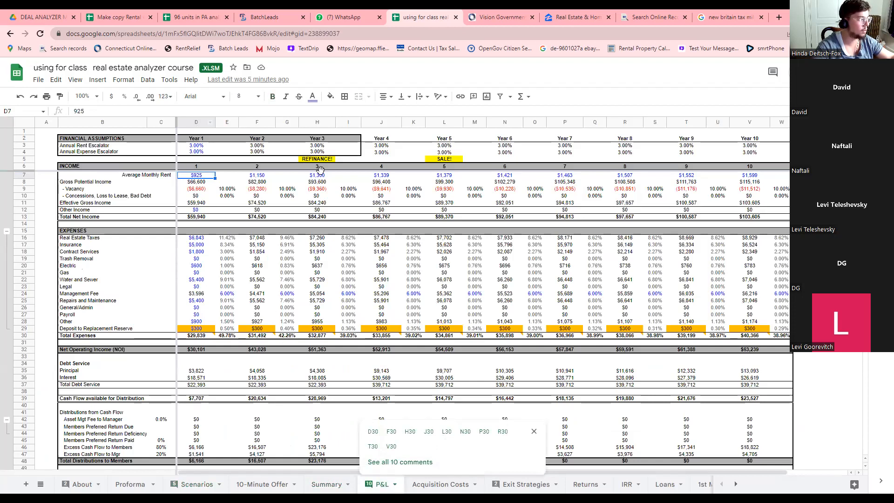
left_click(534, 431)
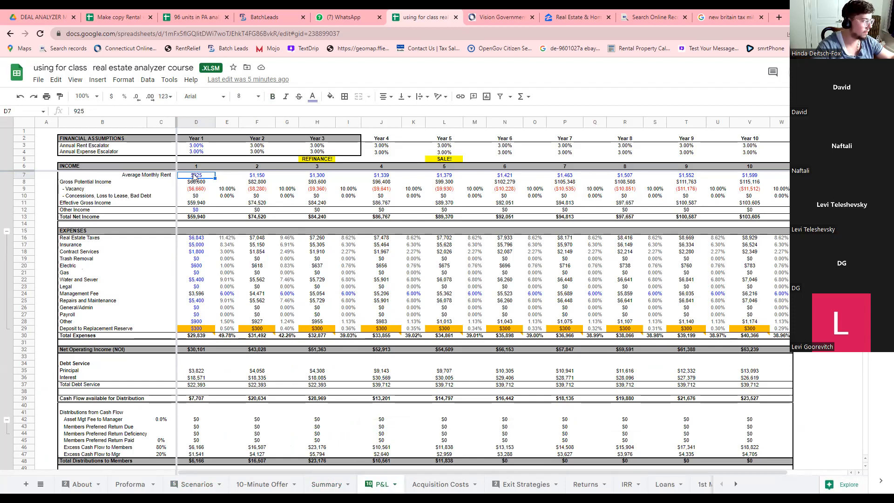
left_click(326, 178)
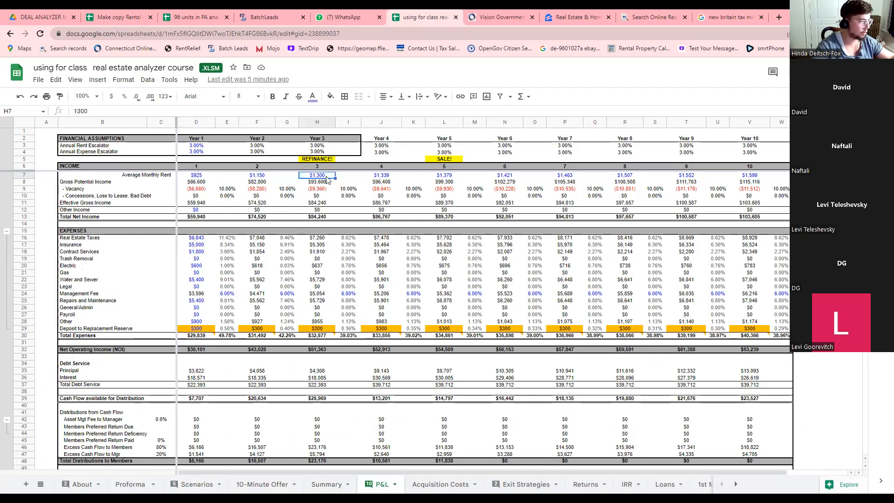
left_click(208, 177)
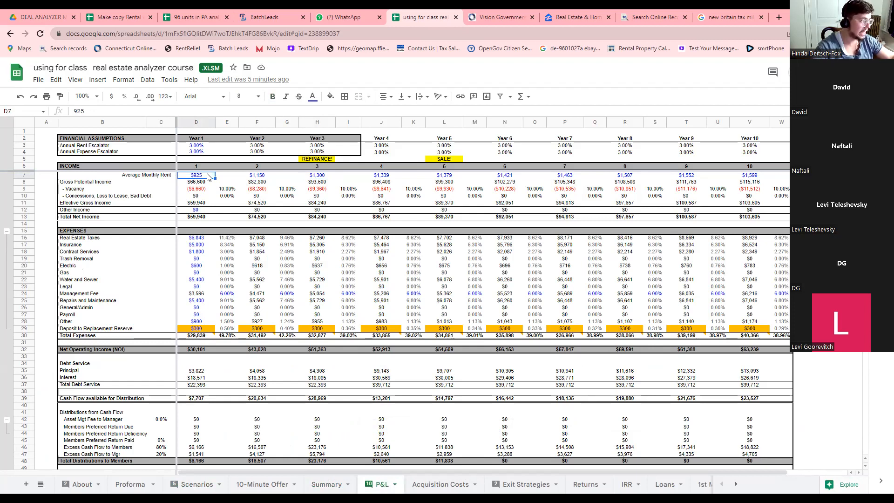
left_click(326, 177)
left_click(195, 177)
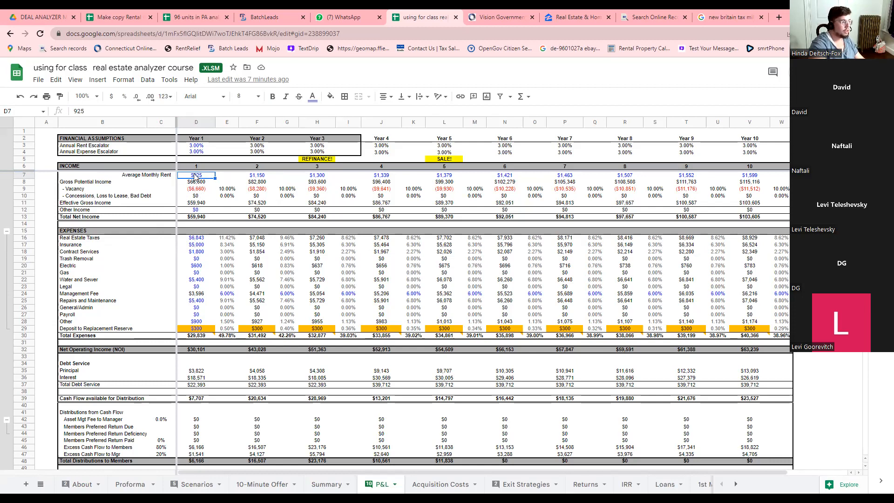
left_click(262, 176)
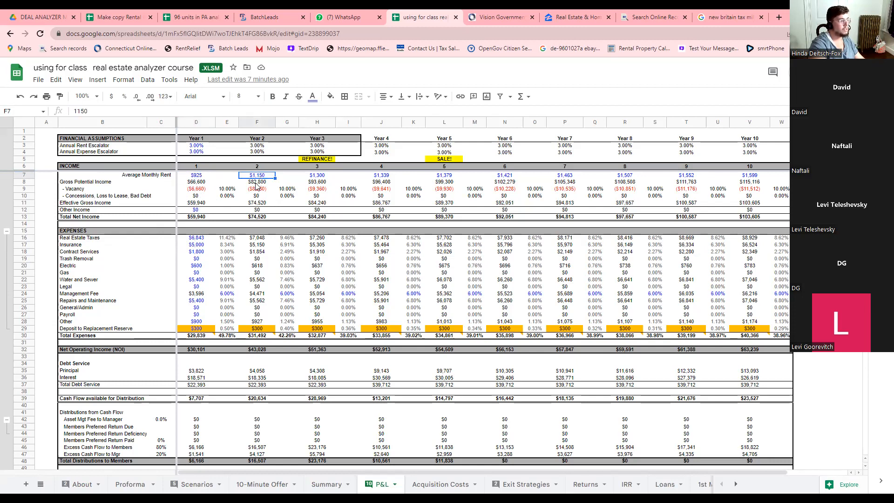
left_click(321, 176)
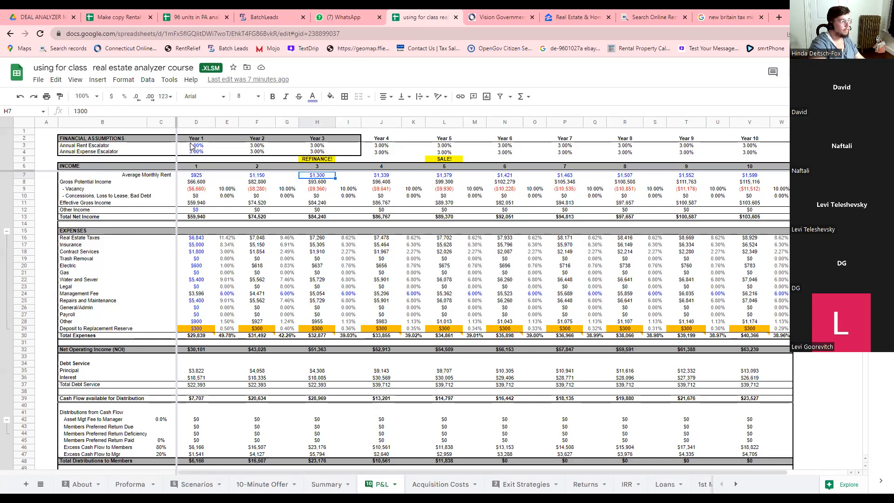
left_click(91, 148)
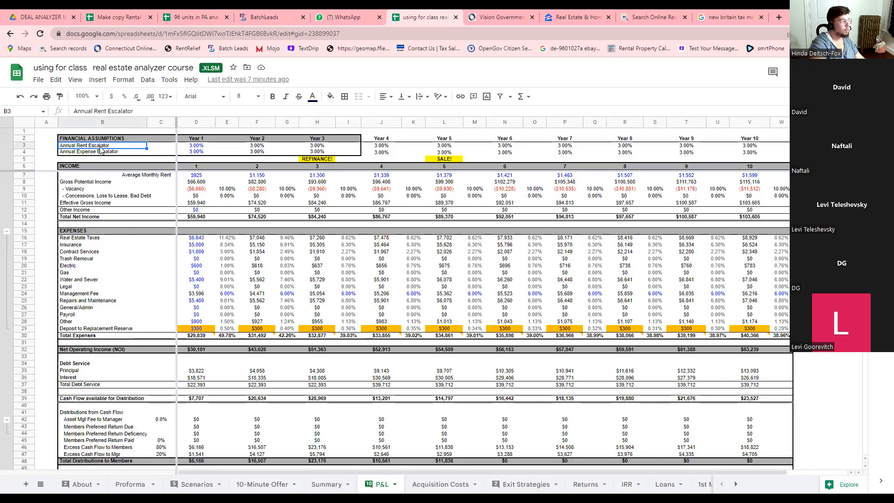
left_click(191, 148)
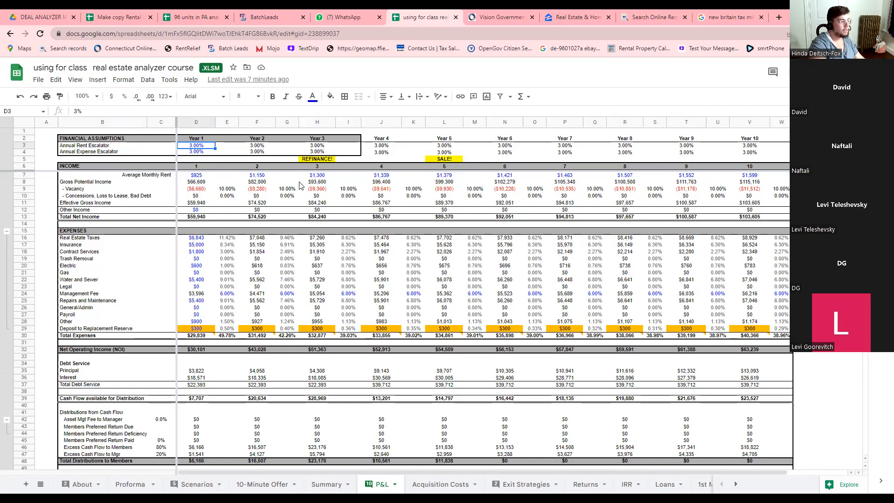
left_click(318, 168)
left_click(382, 176)
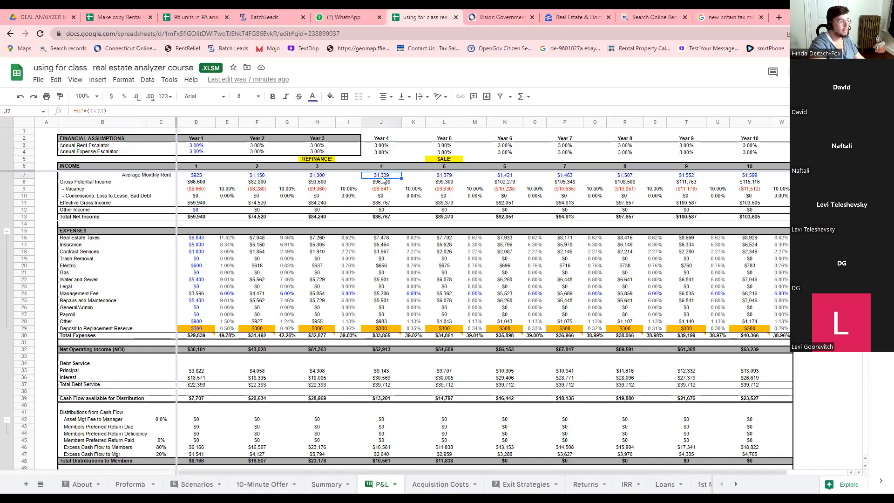
left_click(441, 176)
left_click(197, 147)
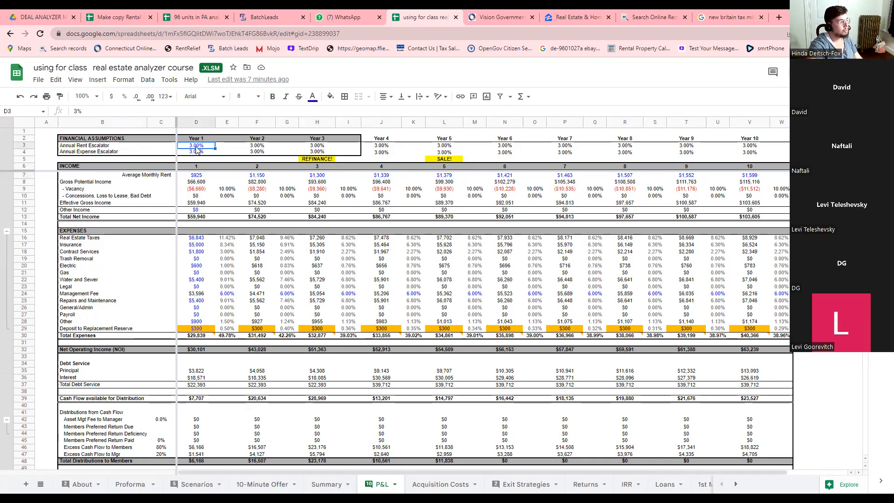
type("5")
left_click(219, 176)
left_click(323, 177)
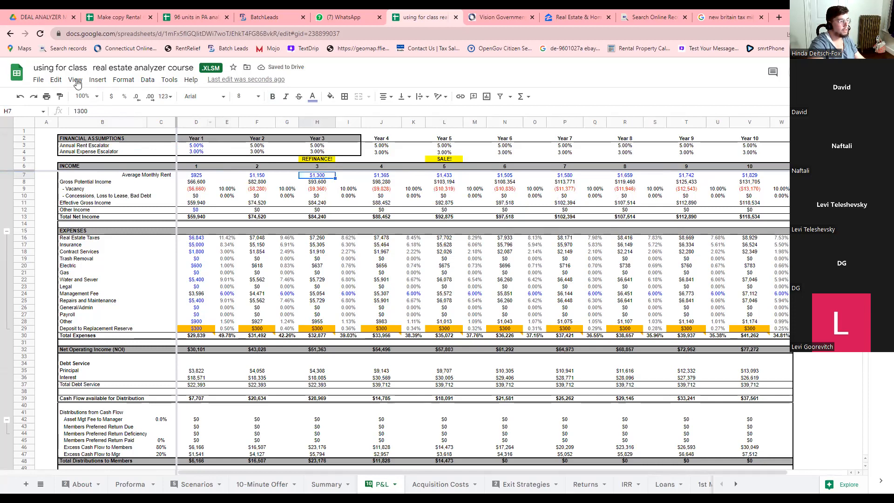
key("Right")
key("Right")
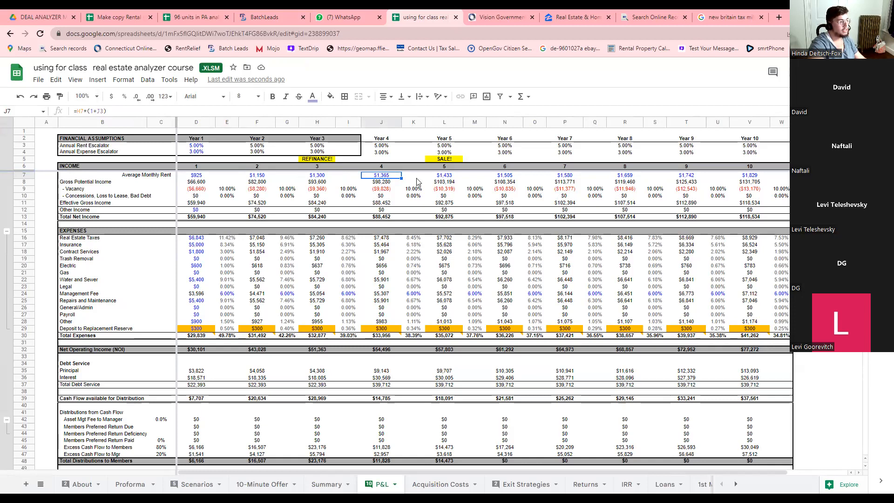
left_click(196, 153)
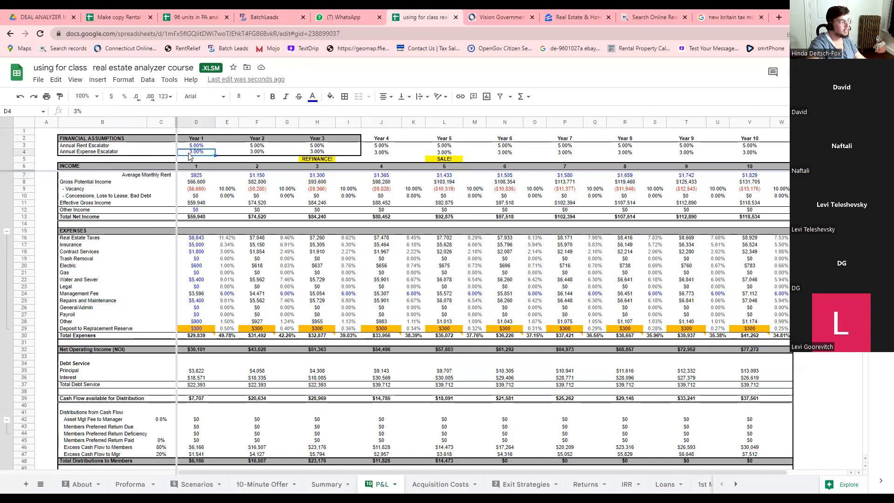
type("8")
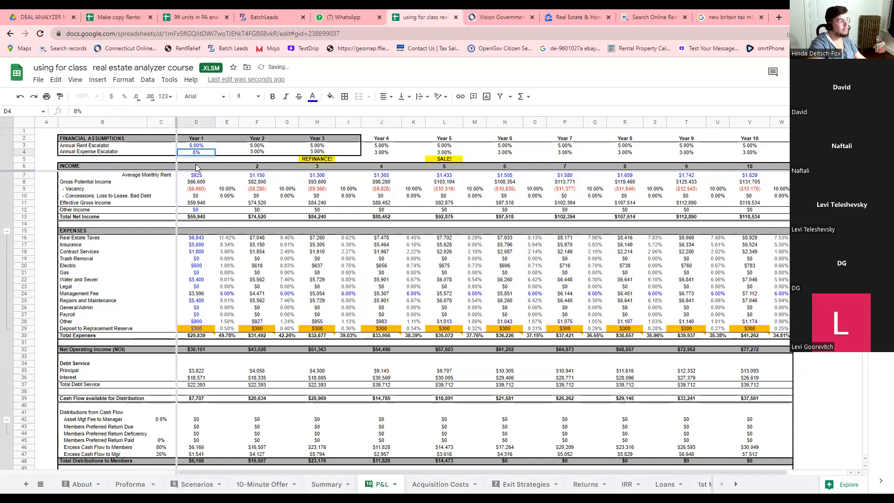
key("Return")
left_click(196, 152)
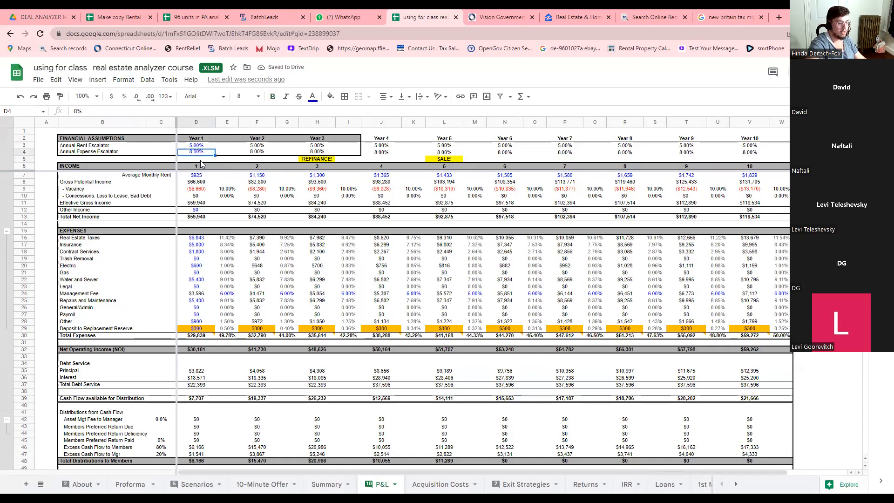
type("3%")
left_click(190, 147)
type("3%")
left_click(200, 176)
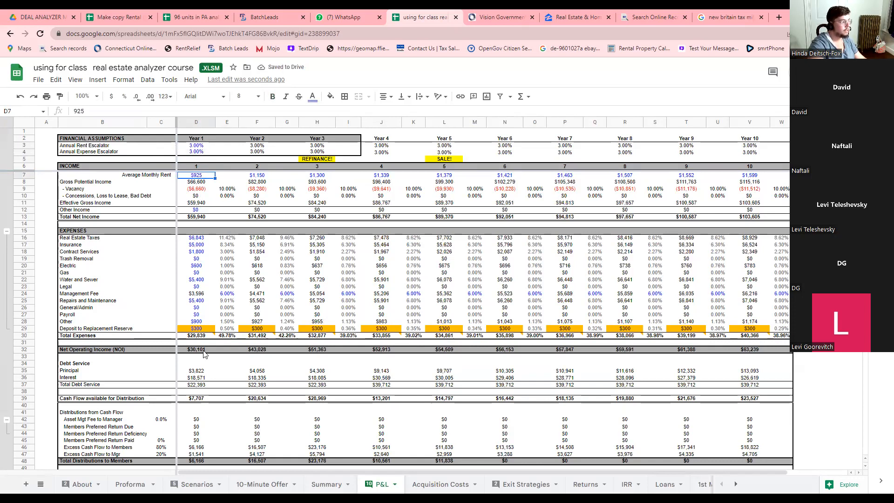
Inspect the Real Estate Taxes formulas and Year 3–4 expense escalator on P&L.
left_click(267, 238)
left_click(326, 238)
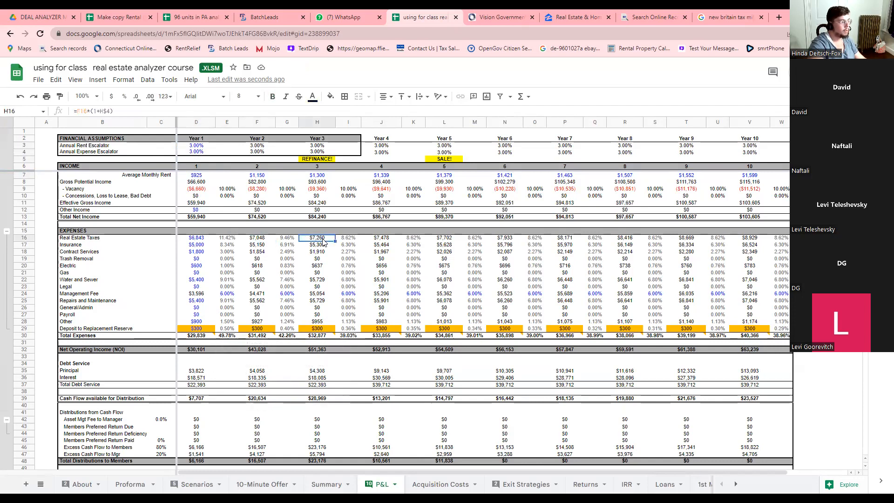
left_click(373, 240)
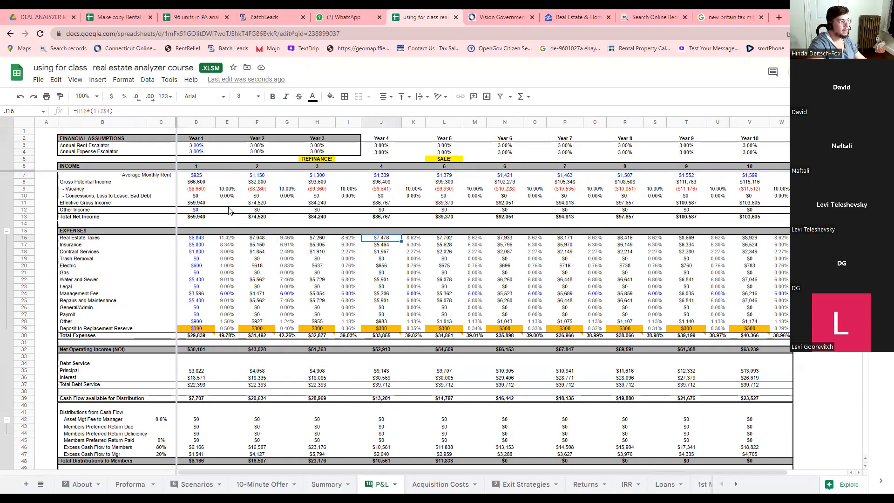
Review the Summary's acquisition fee, repairs and reserves, and closing costs before moving to Exit Strategies.
left_click(197, 485)
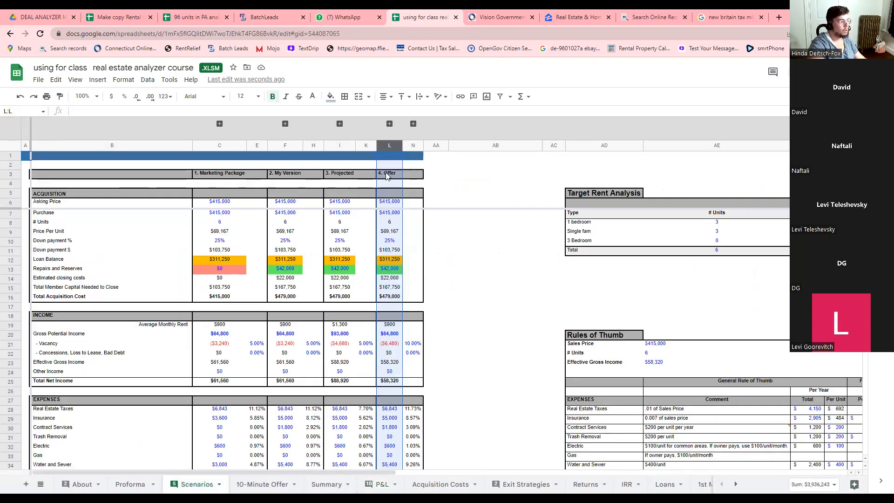
left_click(328, 485)
scroll(180, 372, "up", 5)
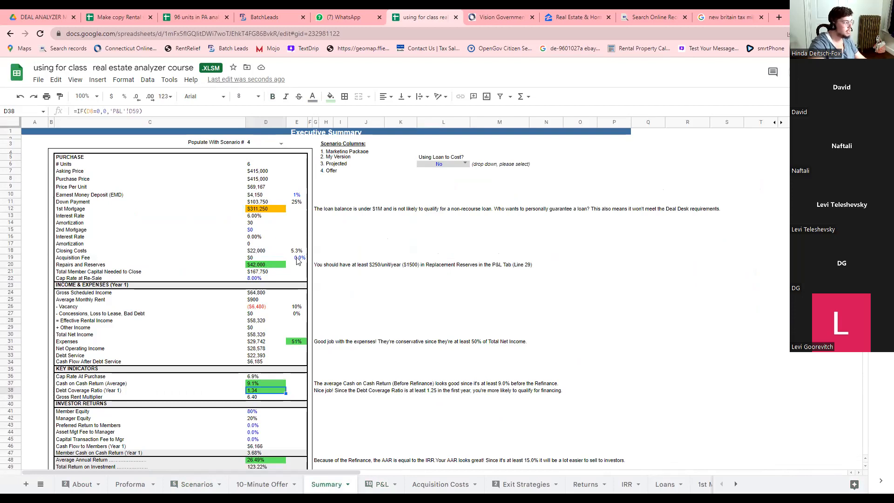
left_click(298, 259)
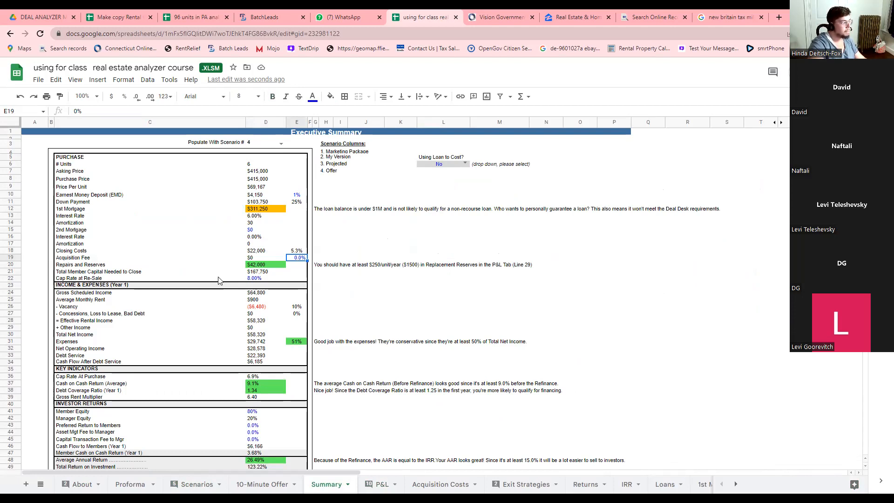
left_click(264, 265)
left_click(262, 253)
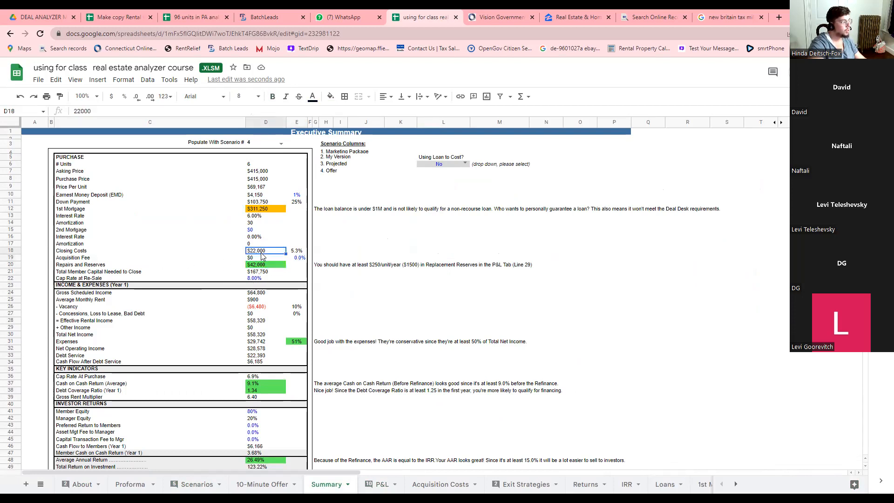
key("ctrl+Page_Down")
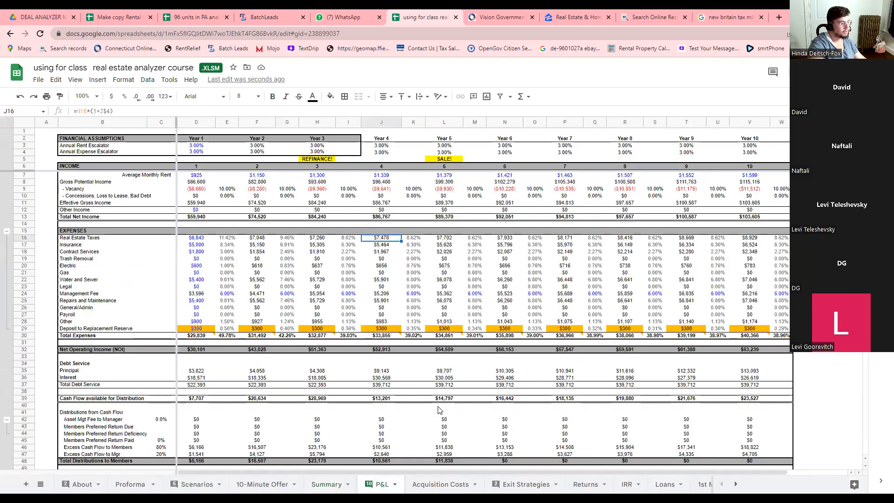
left_click(512, 490)
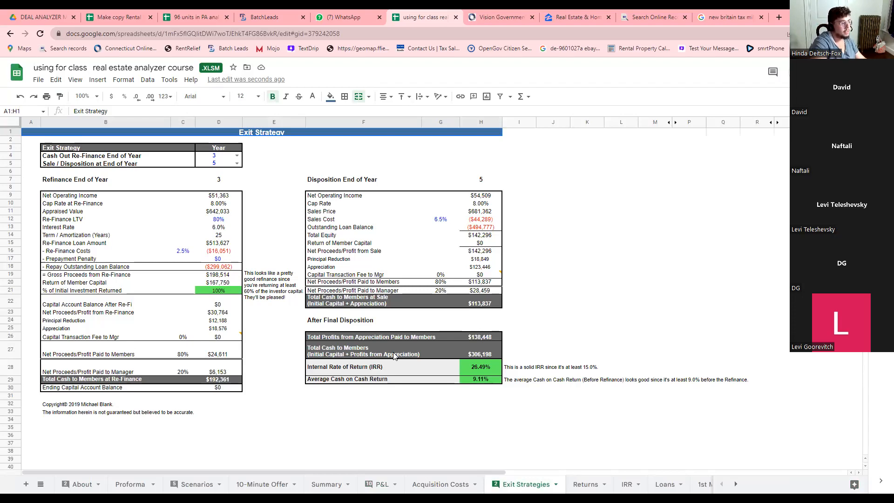
left_click(236, 156)
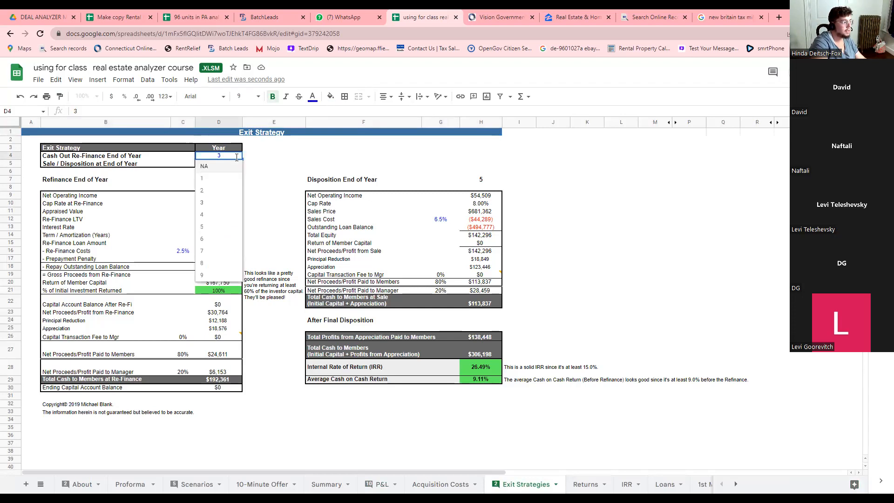
left_click(209, 166)
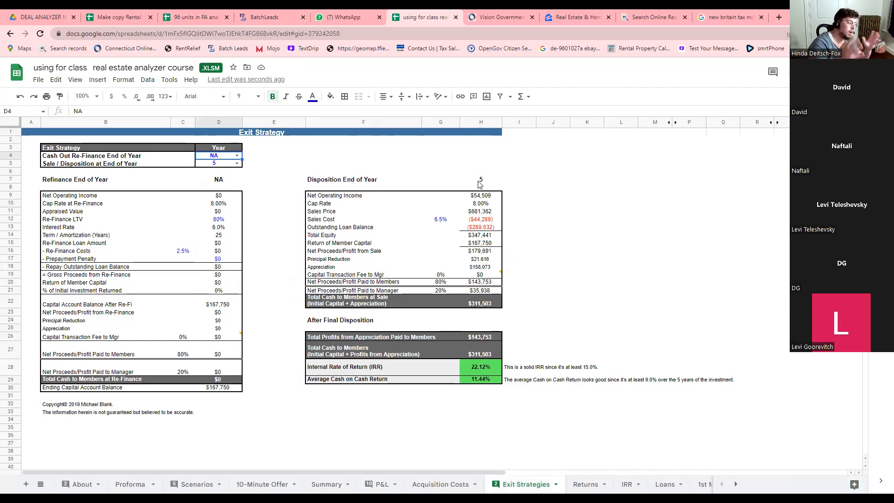
left_click(480, 180)
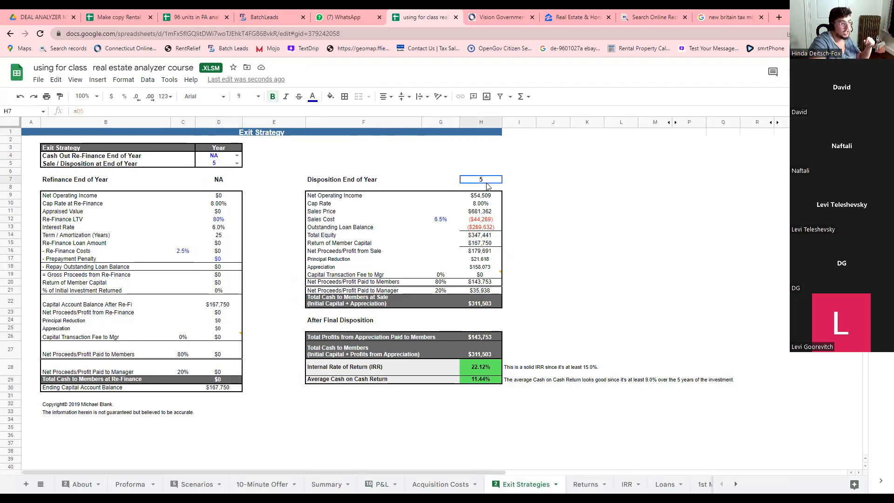
type("10")
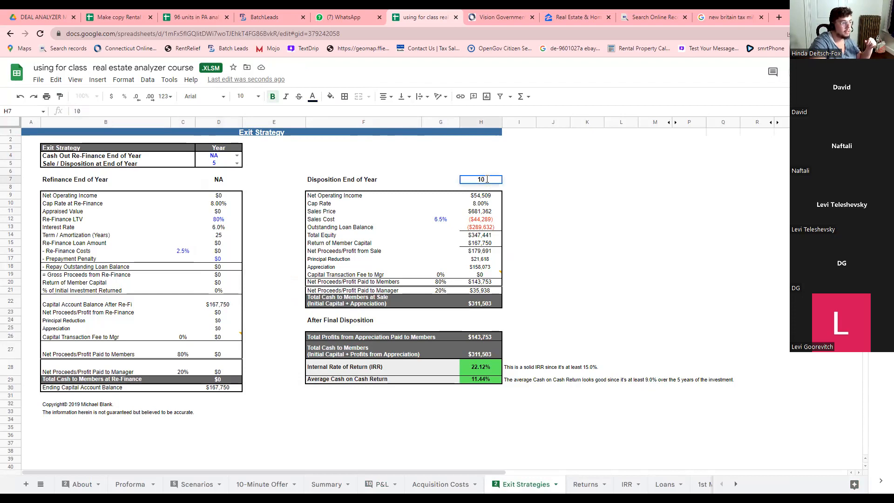
left_click(529, 186)
left_click(487, 183)
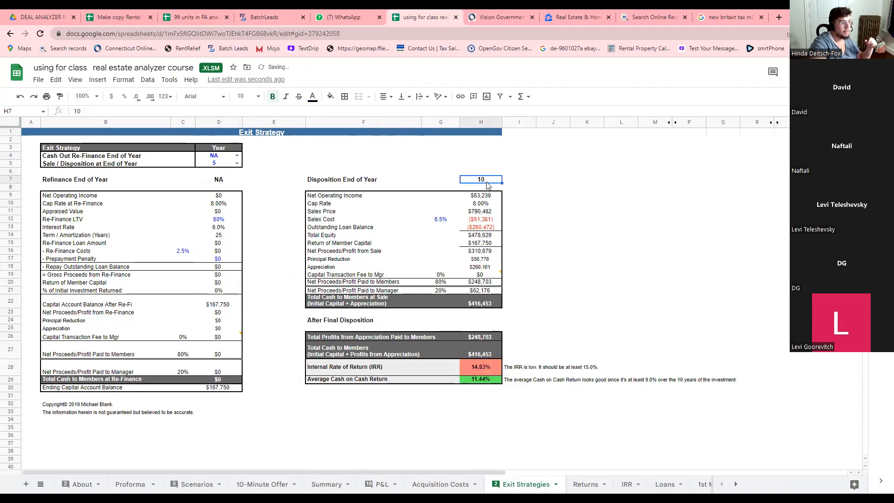
type("5")
left_click(446, 182)
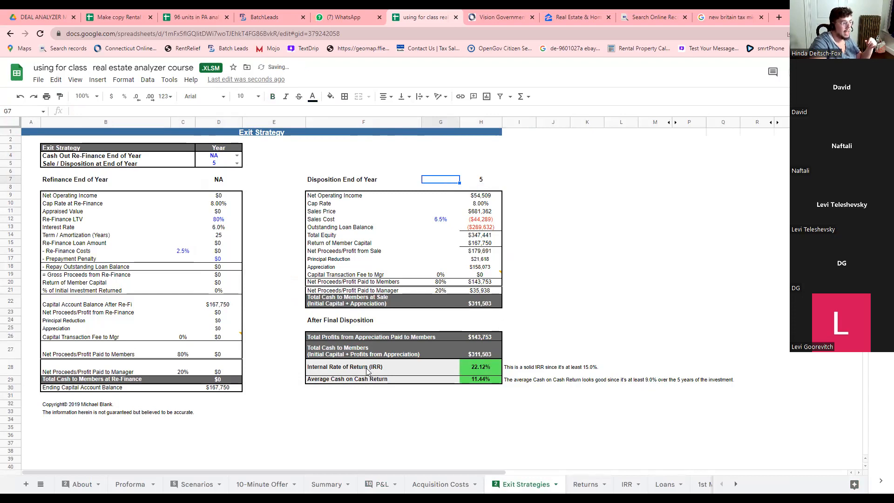
left_click(471, 371)
left_click(238, 157)
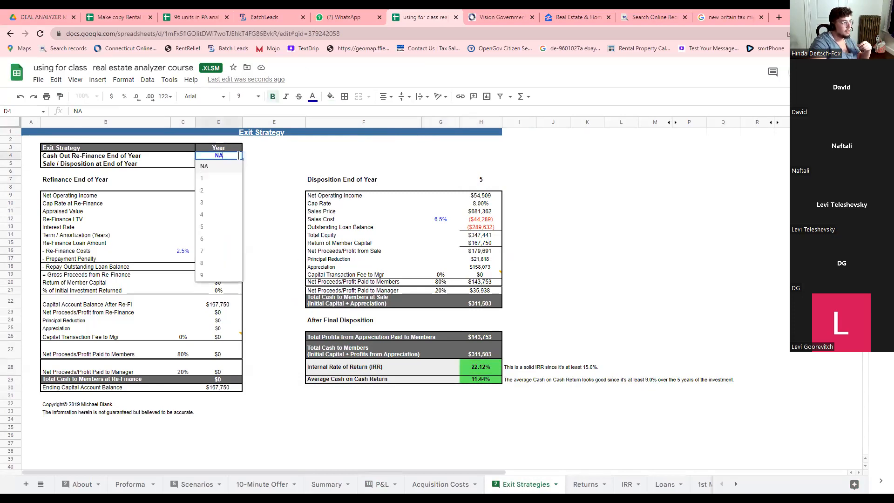
left_click(225, 202)
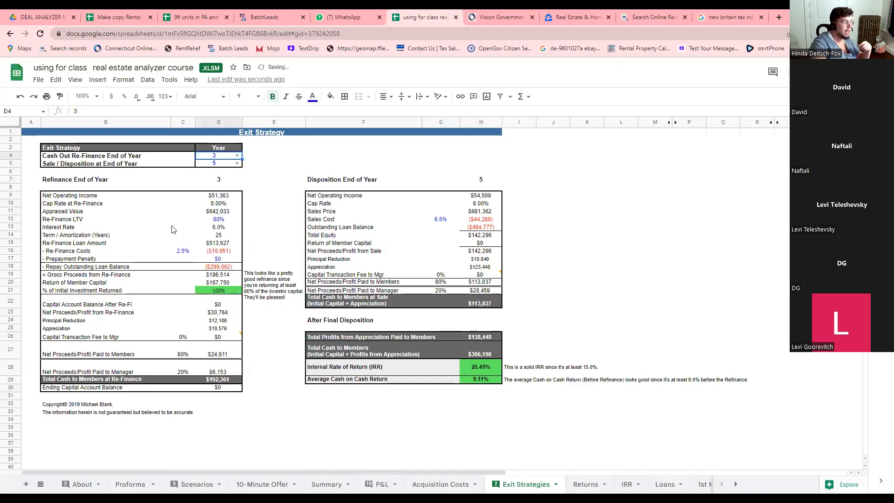
left_click(64, 150)
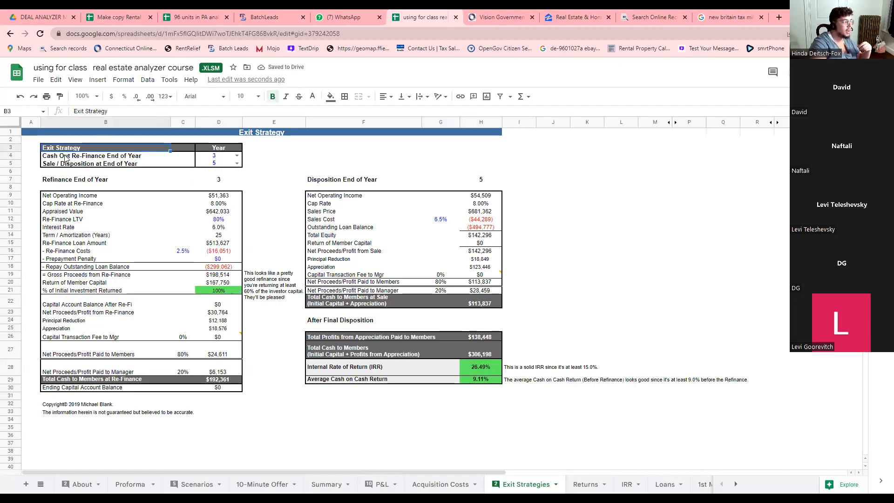
left_click(66, 157)
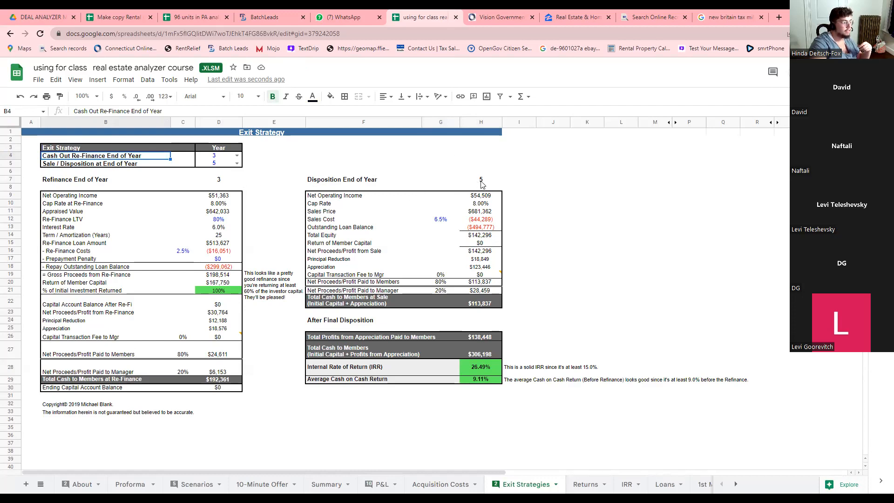
left_click(237, 164)
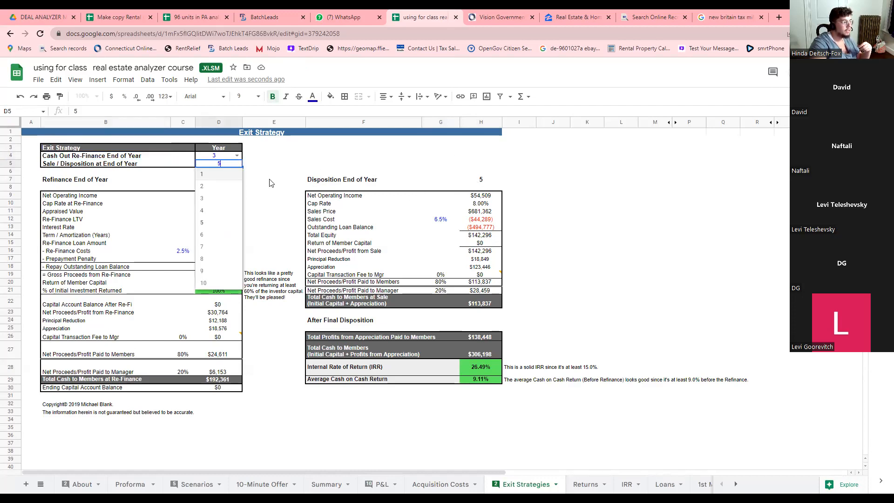
left_click(481, 182)
key("ctrl+z")
key("ctrl+z")
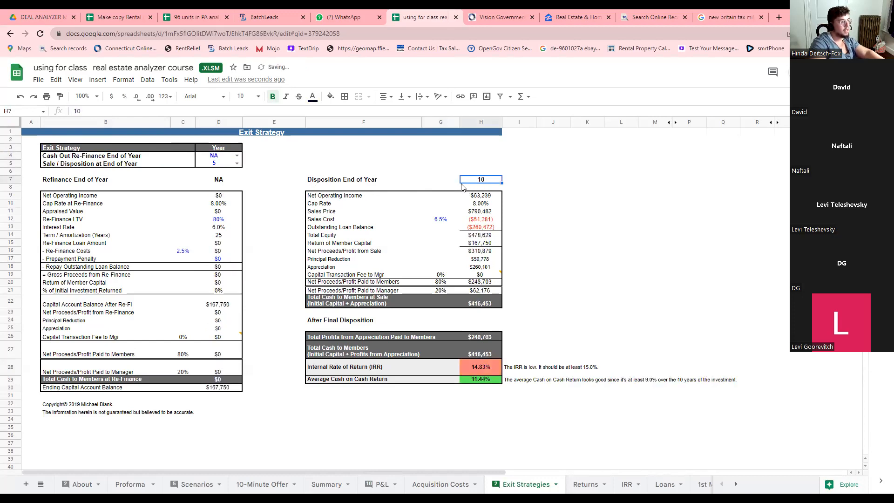
key("ctrl+z")
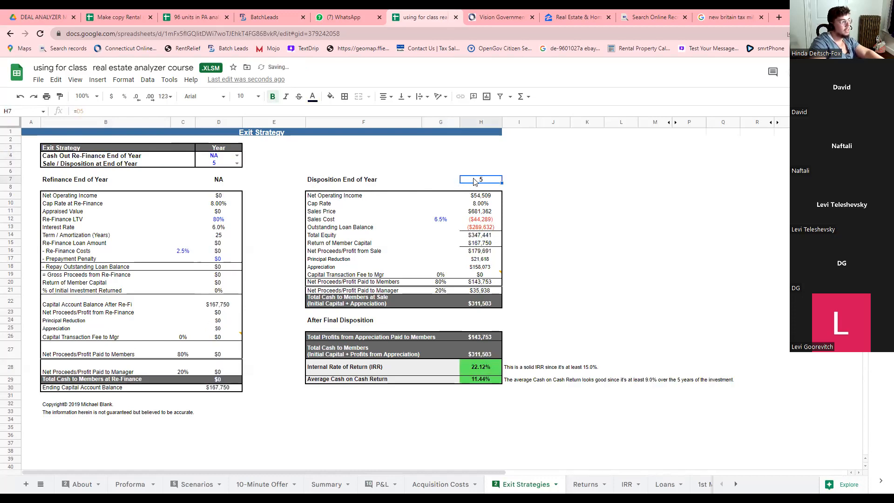
left_click(237, 163)
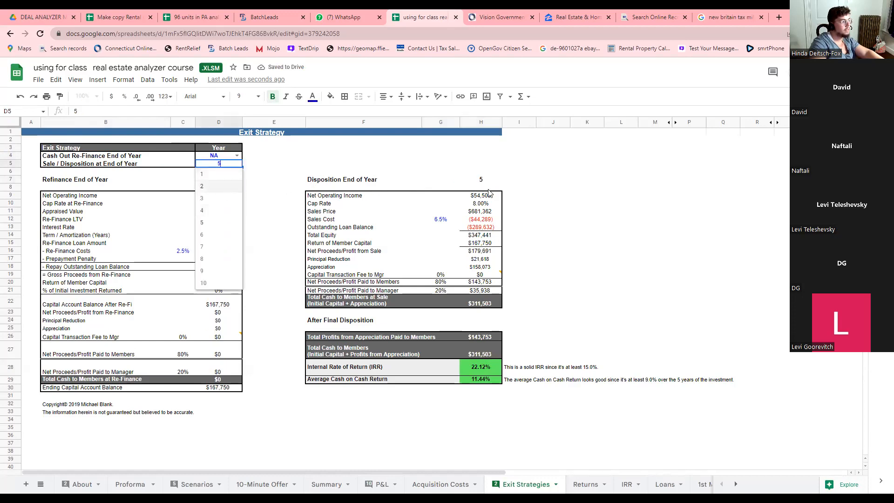
left_click(236, 157)
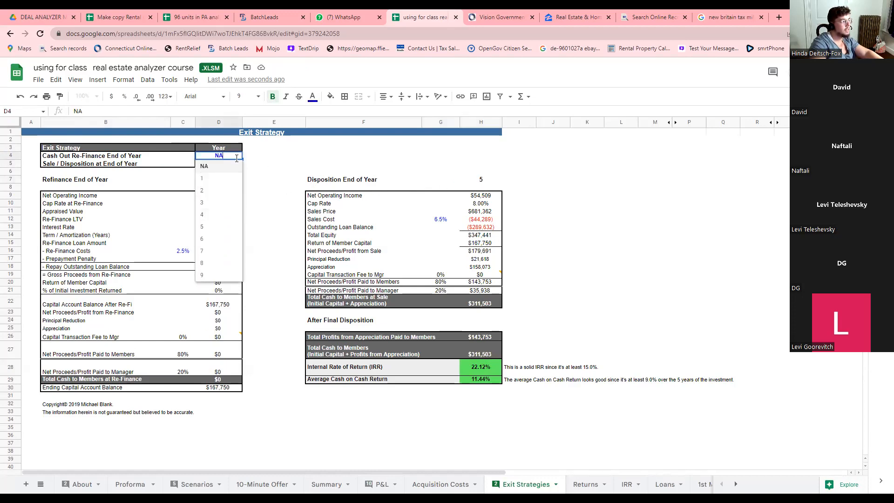
left_click(212, 202)
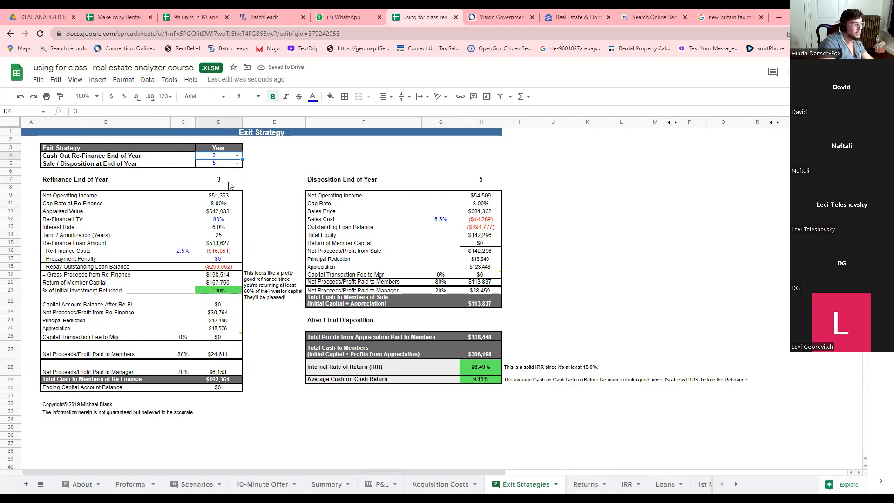
key("ctrl+plus")
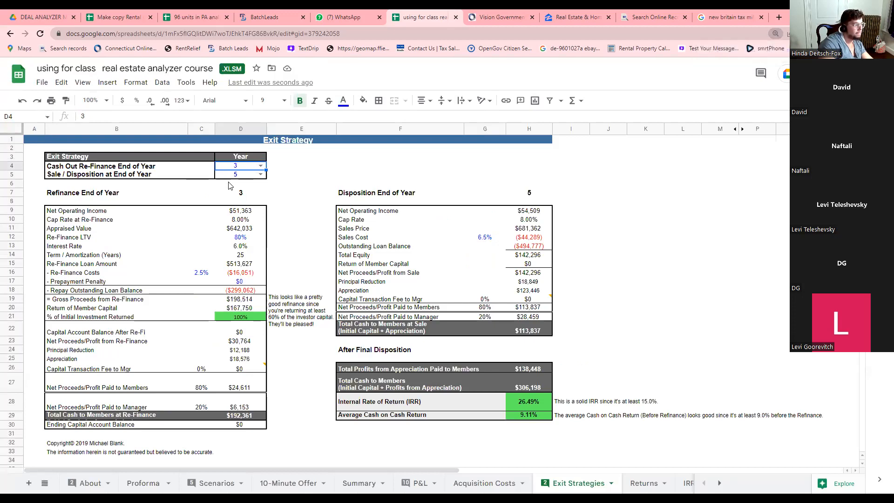
key("ctrl+plus")
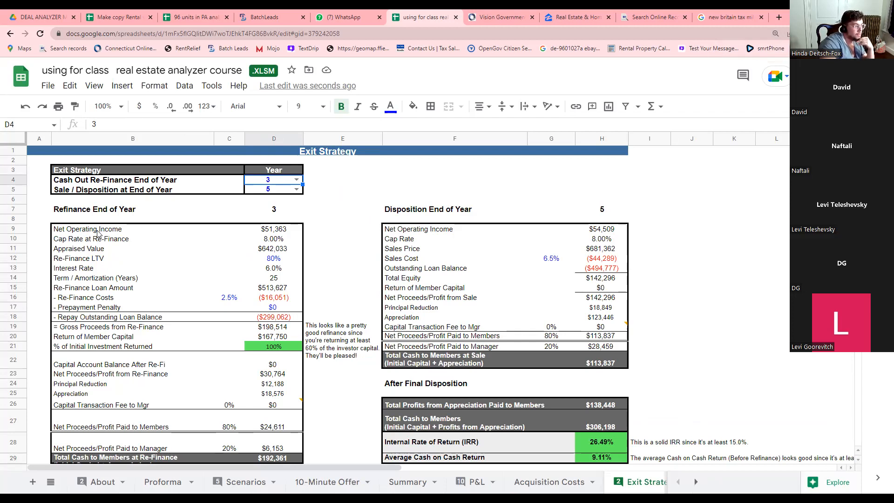
left_click(264, 231)
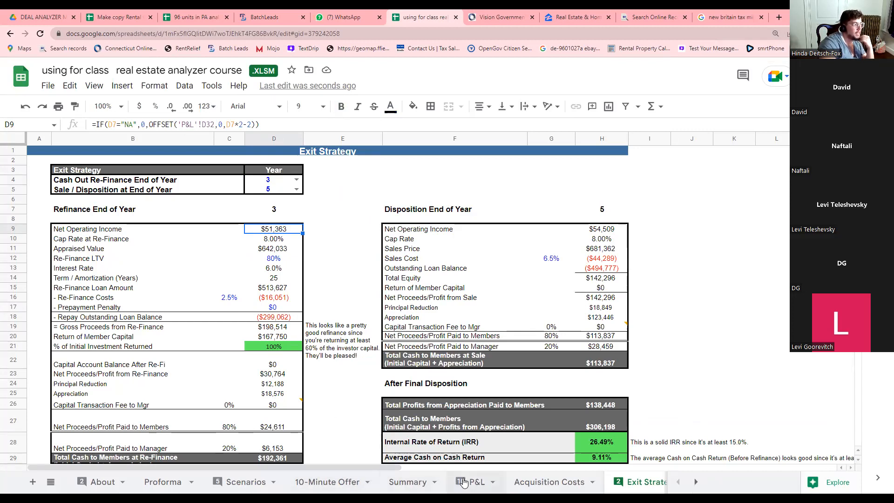
left_click(464, 483)
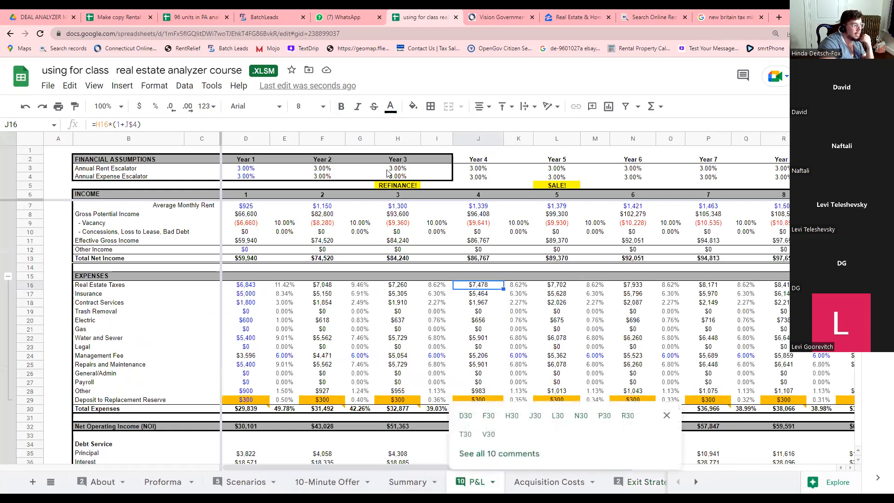
scroll(414, 273, "down", 3)
left_click(402, 368)
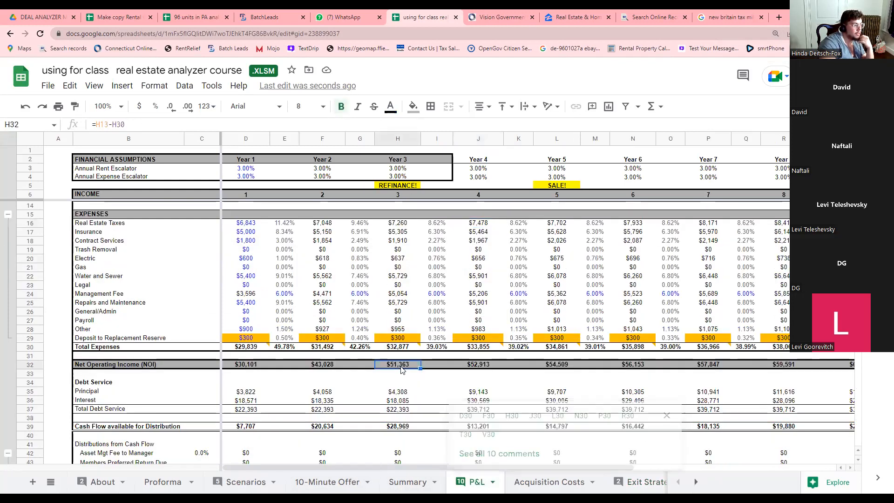
scroll(402, 372, "up", 3)
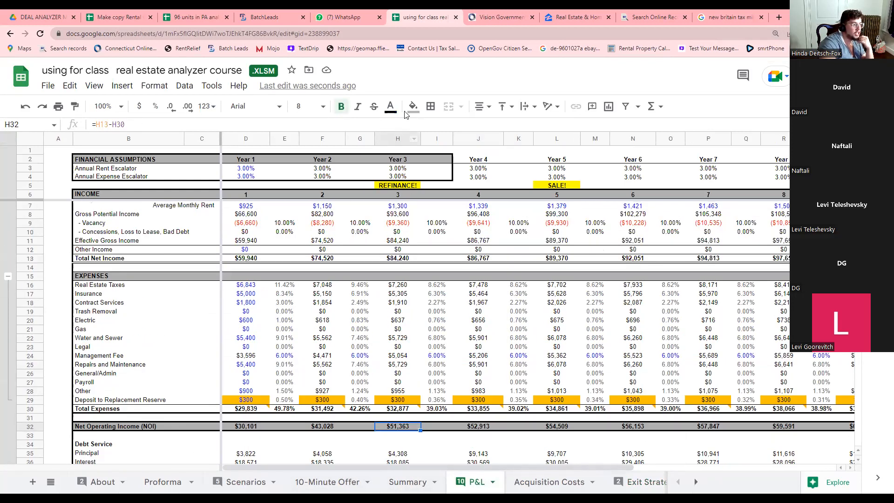
left_click(590, 483)
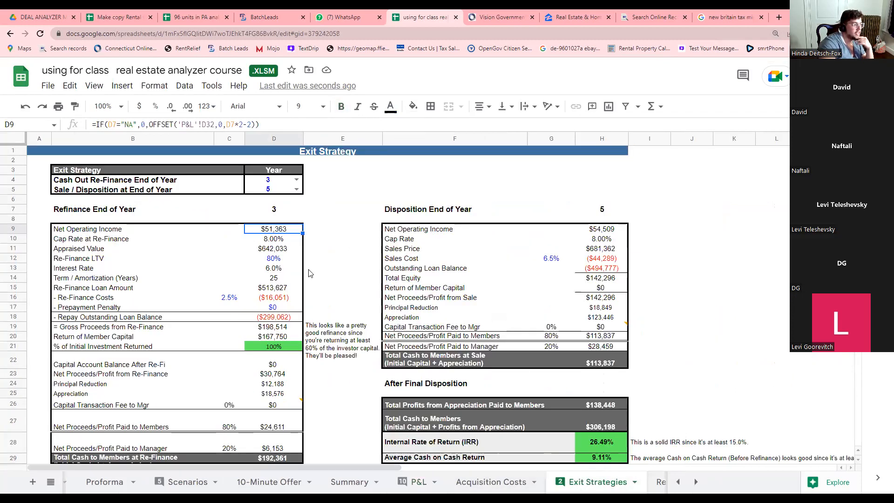
left_click(274, 242)
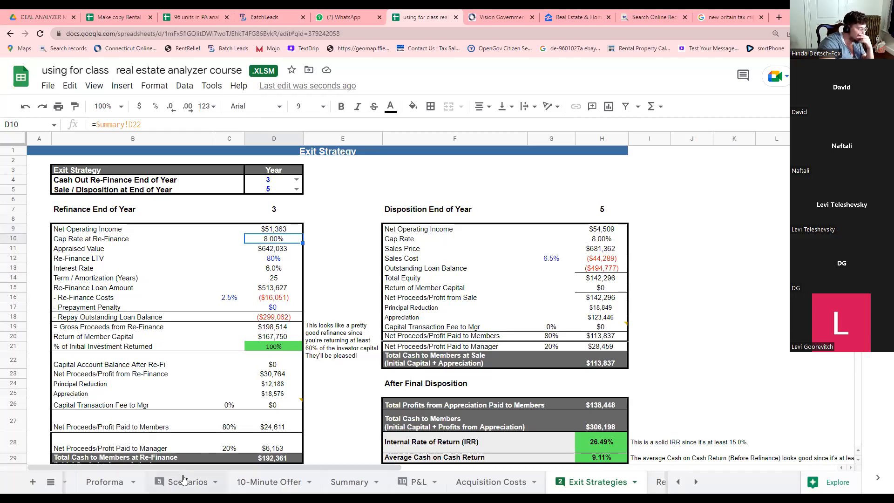
left_click(352, 481)
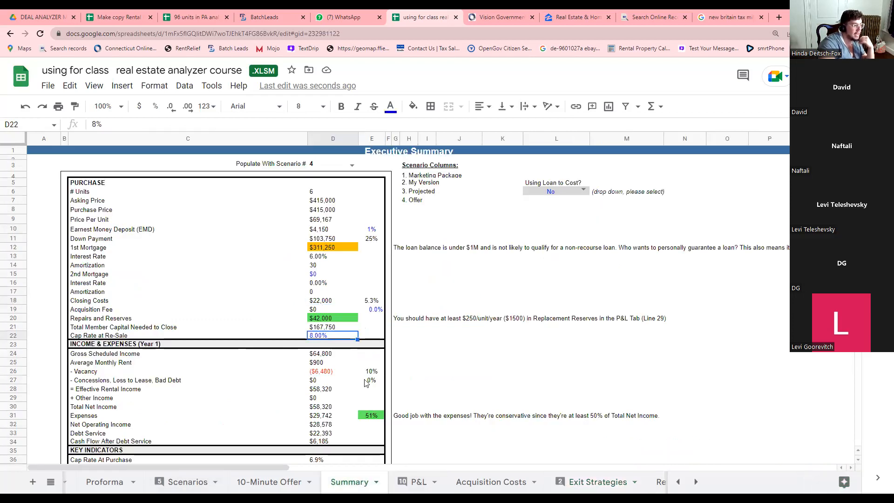
left_click(580, 483)
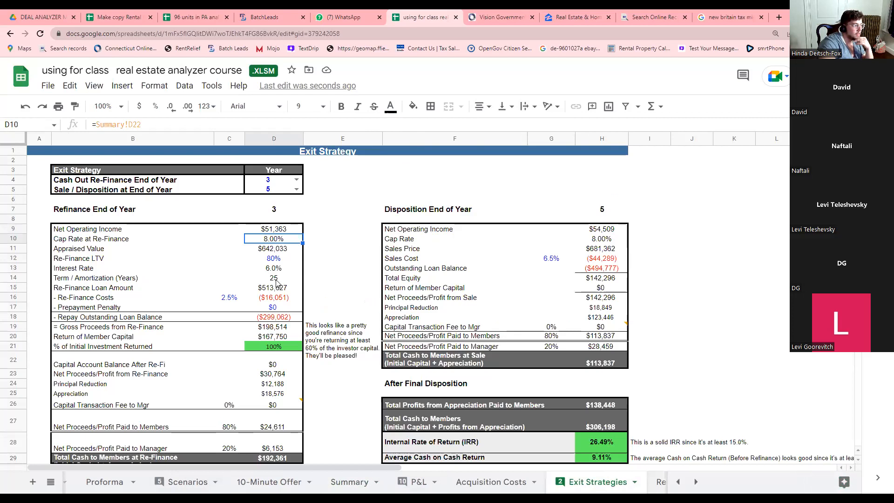
left_click(272, 230)
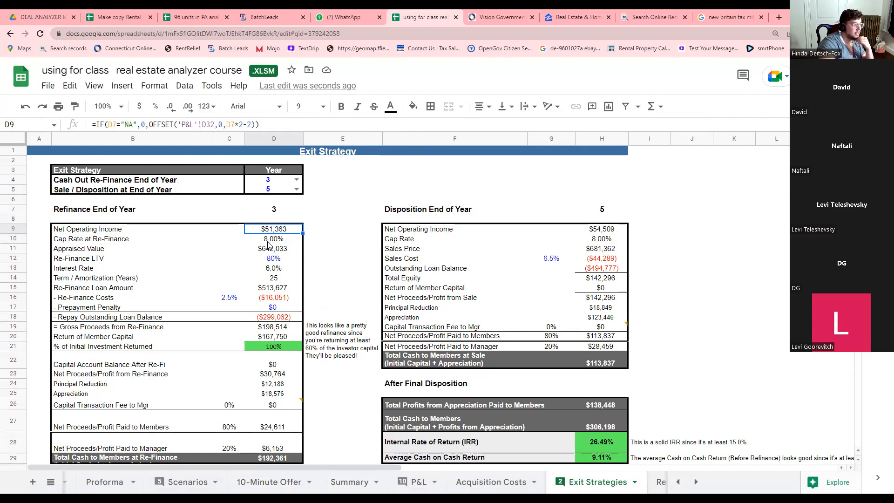
left_click(268, 239)
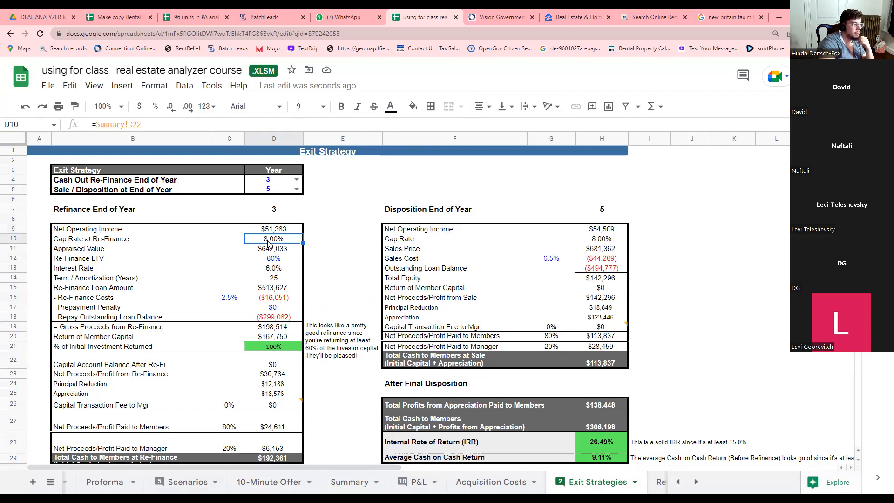
left_click(270, 250)
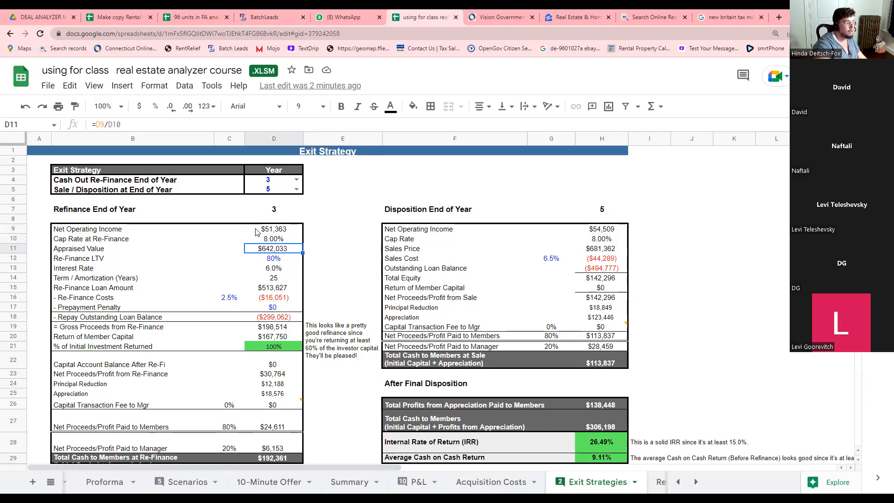
Set the refinance LTV in D12 to 75%.
left_click(95, 259)
left_click(275, 262)
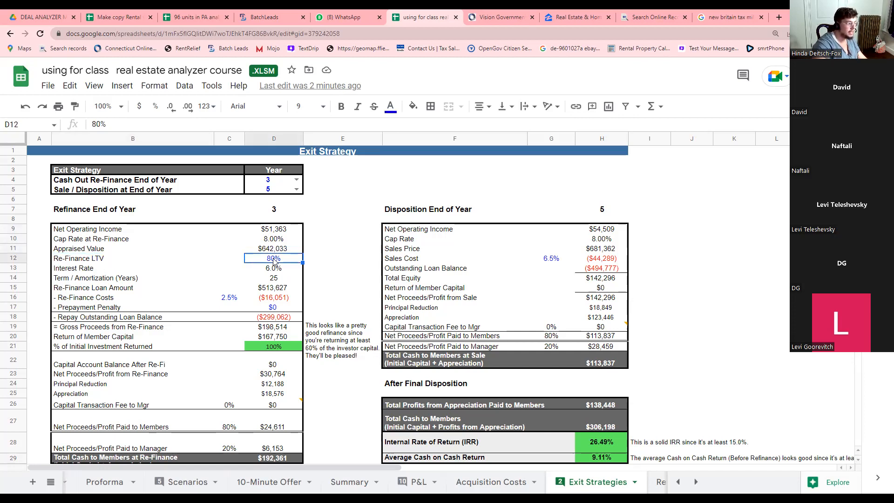
type("75")
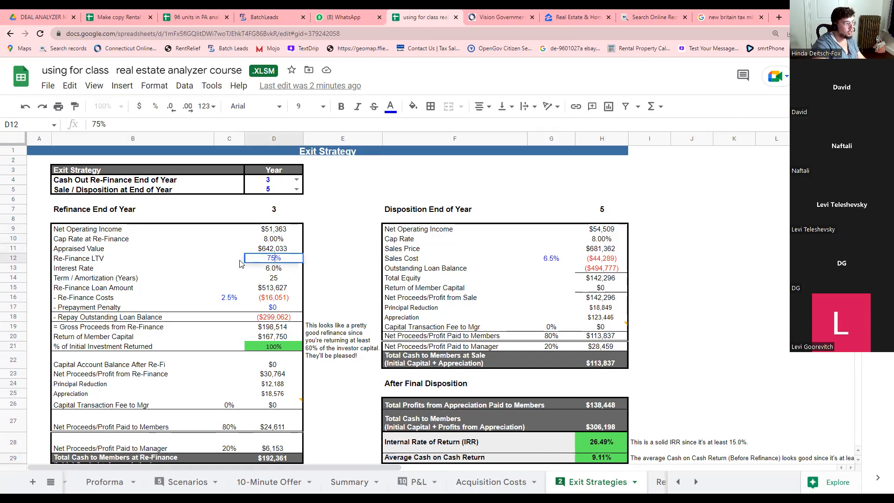
left_click(240, 260)
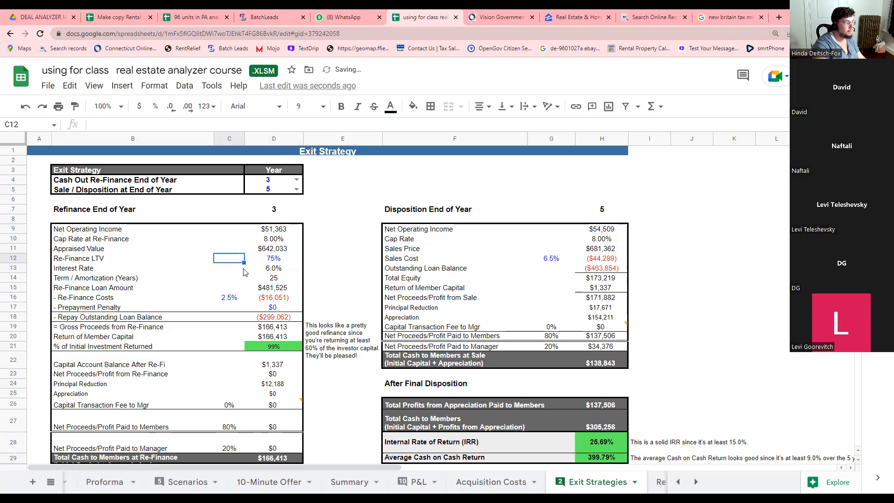
Change the refinance term in D14 from 25 to 30 years.
left_click(274, 273)
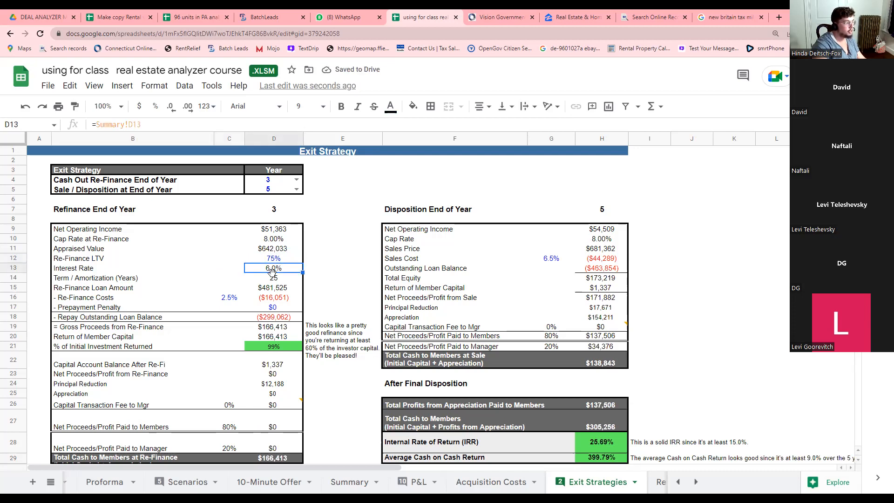
key("Down")
key("Delete")
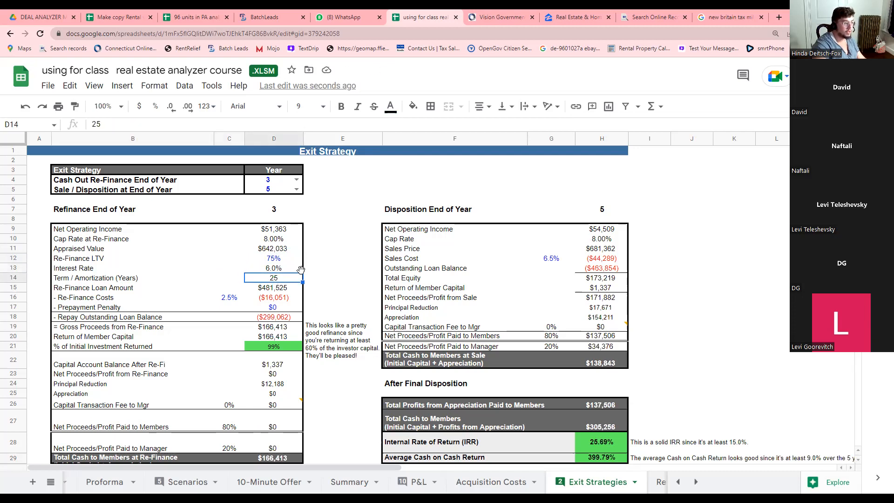
type("30")
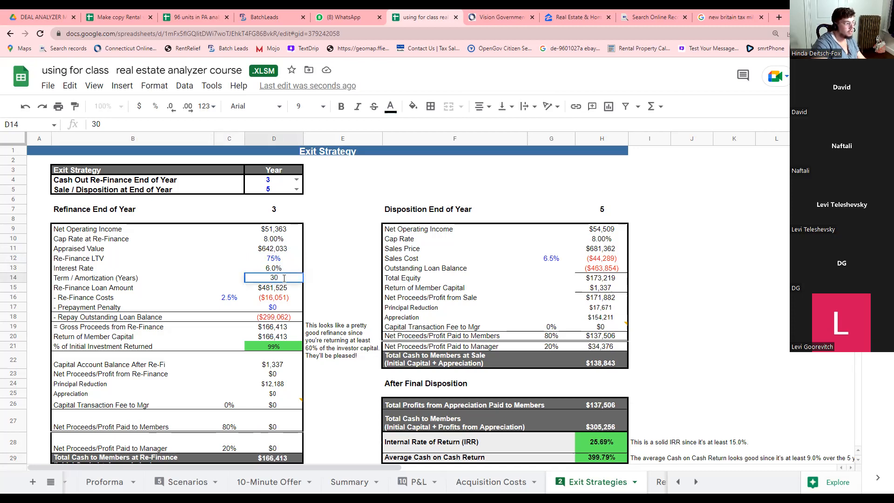
left_click(275, 292)
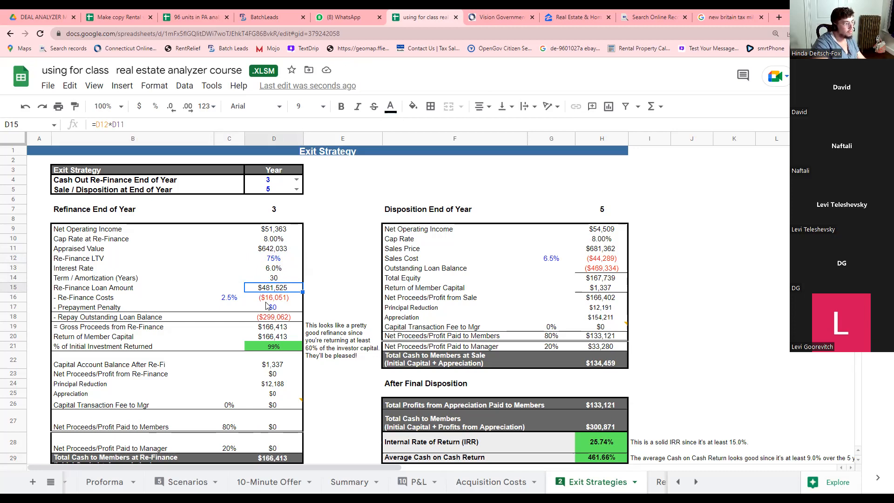
left_click(260, 302)
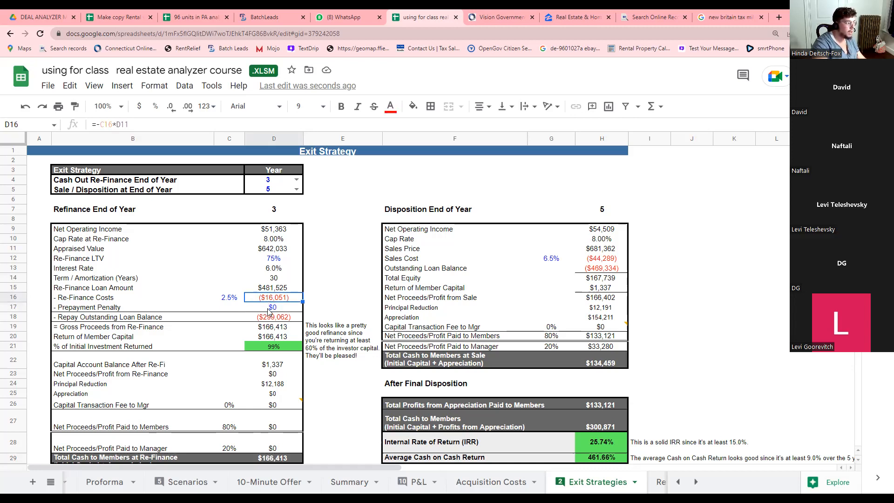
left_click(228, 300)
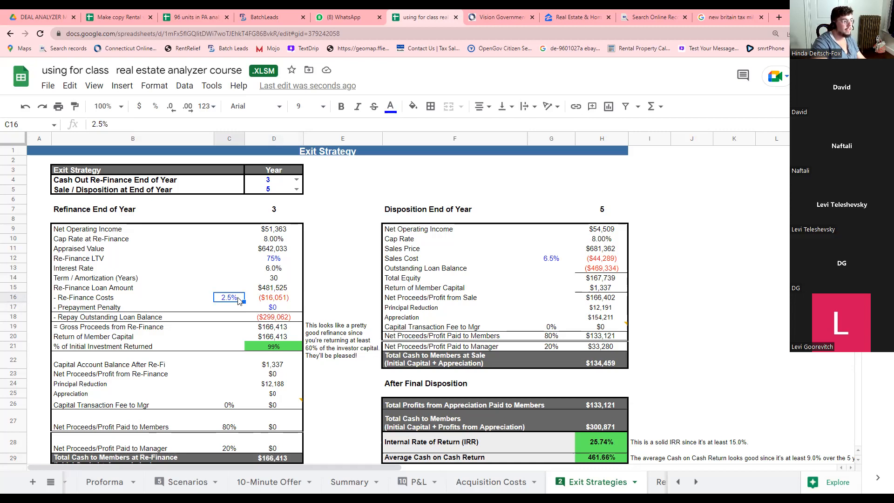
left_click(273, 310)
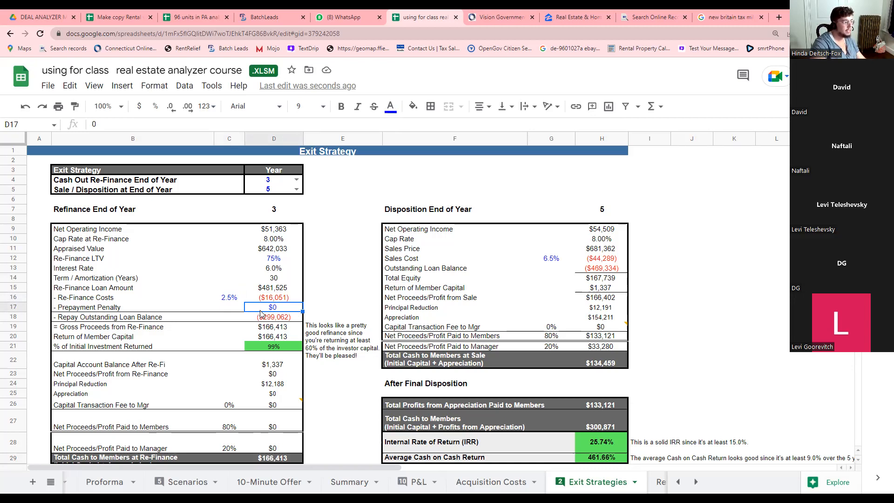
left_click(264, 320)
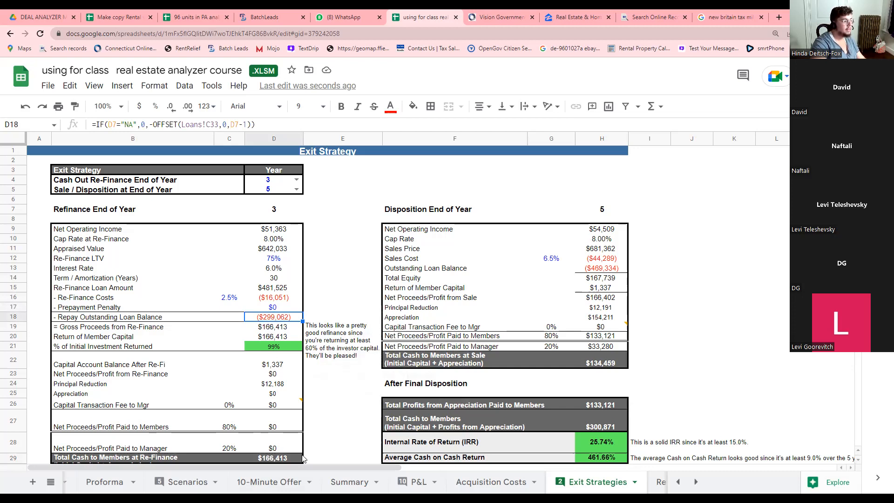
left_click(407, 483)
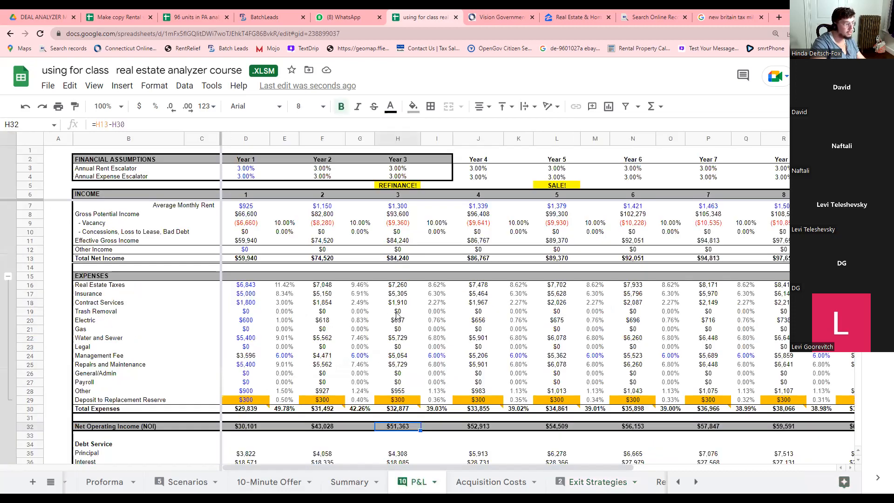
scroll(422, 369, "down", 3)
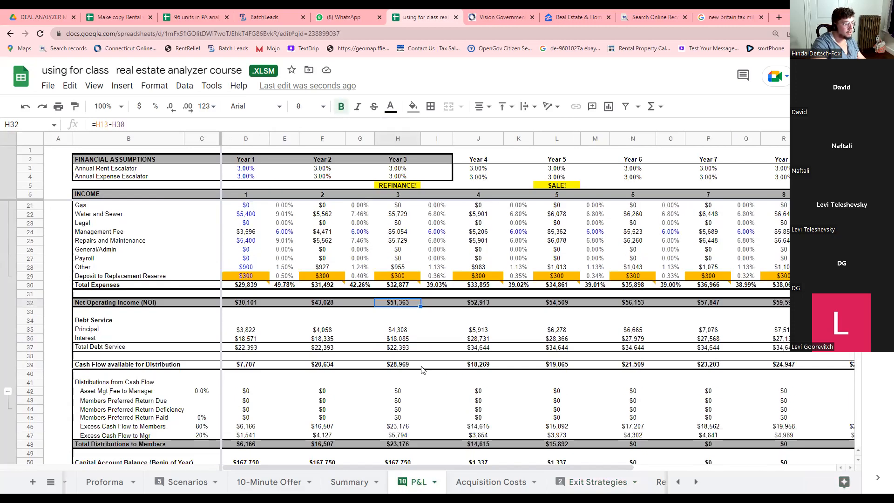
scroll(422, 370, "down", 2)
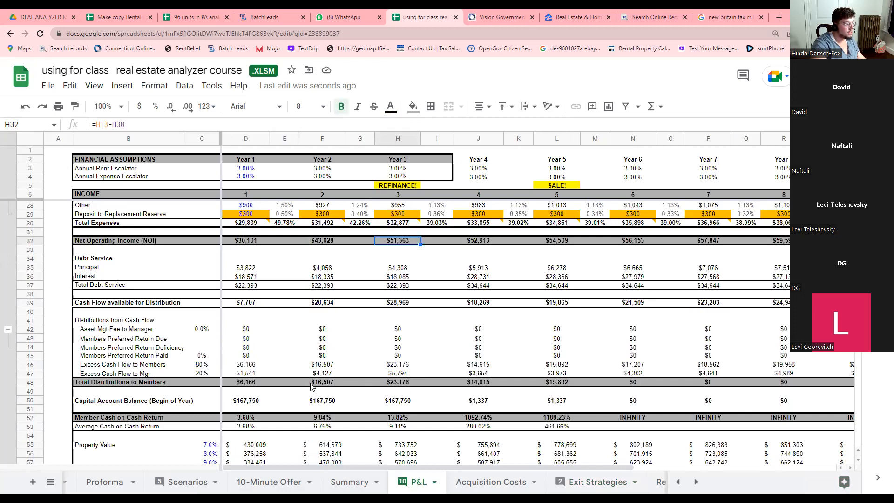
scroll(312, 387, "down", 2)
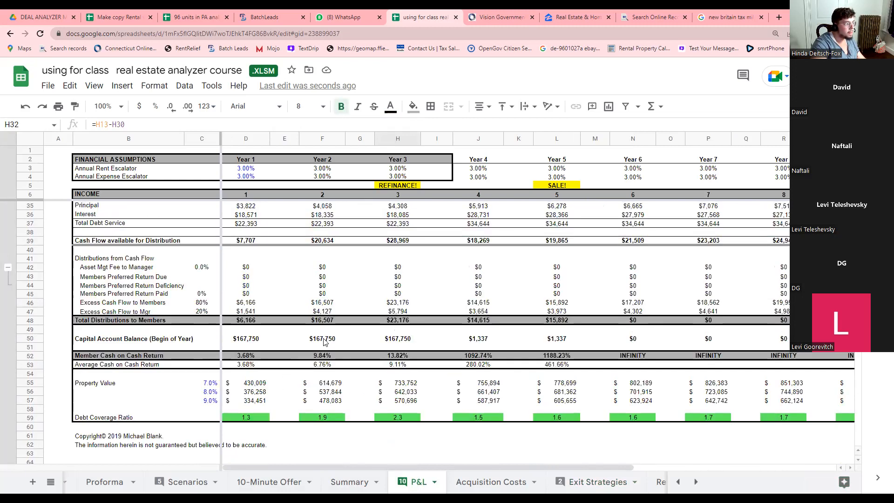
scroll(153, 288, "up", 3)
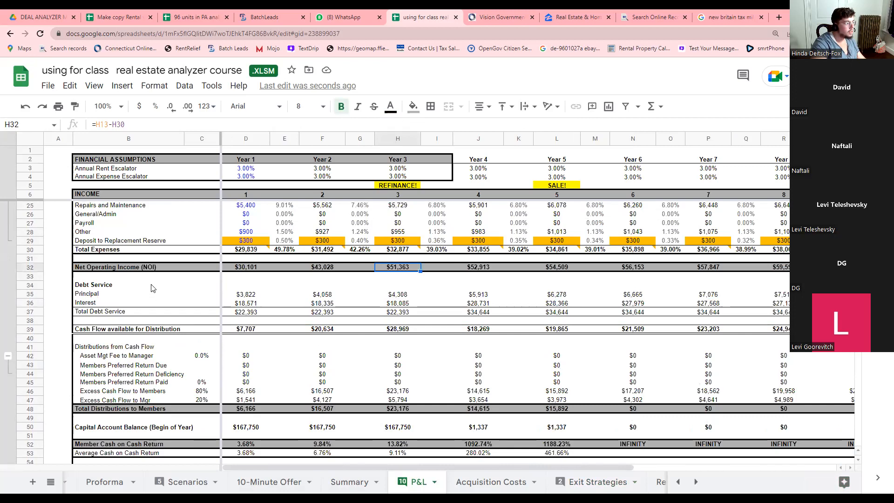
left_click(246, 297)
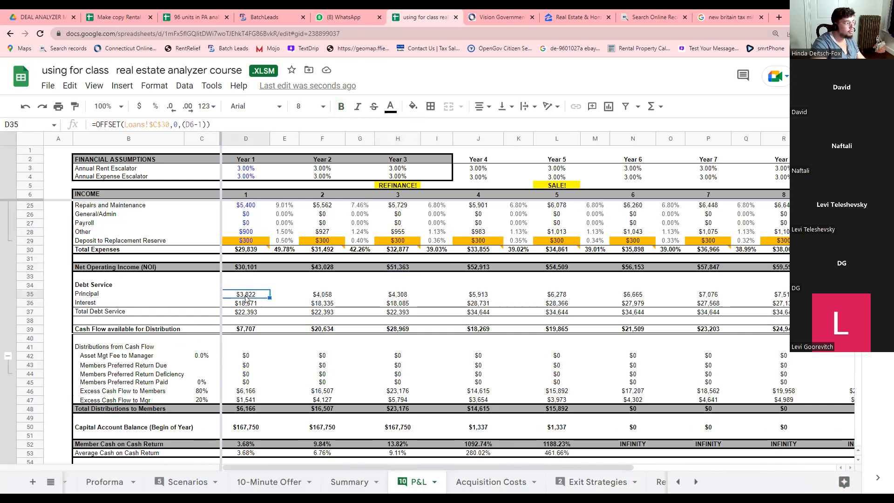
left_click(320, 300)
left_click(400, 300)
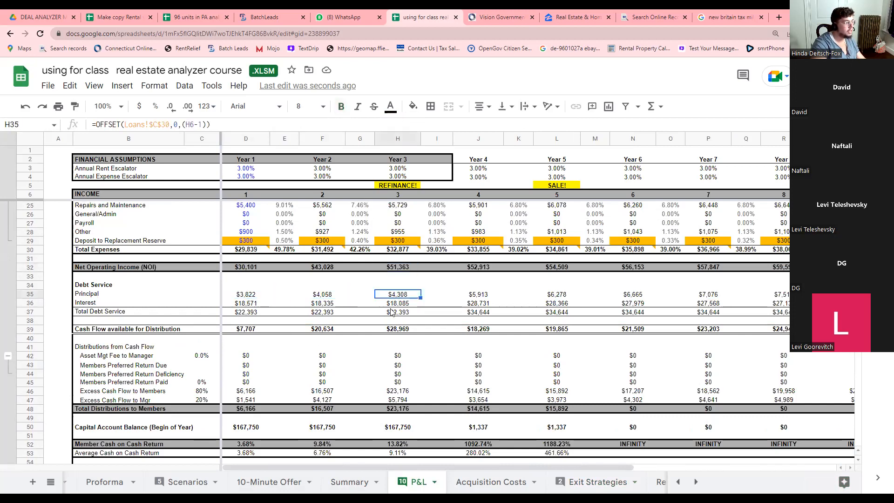
scroll(377, 403, "up", 5)
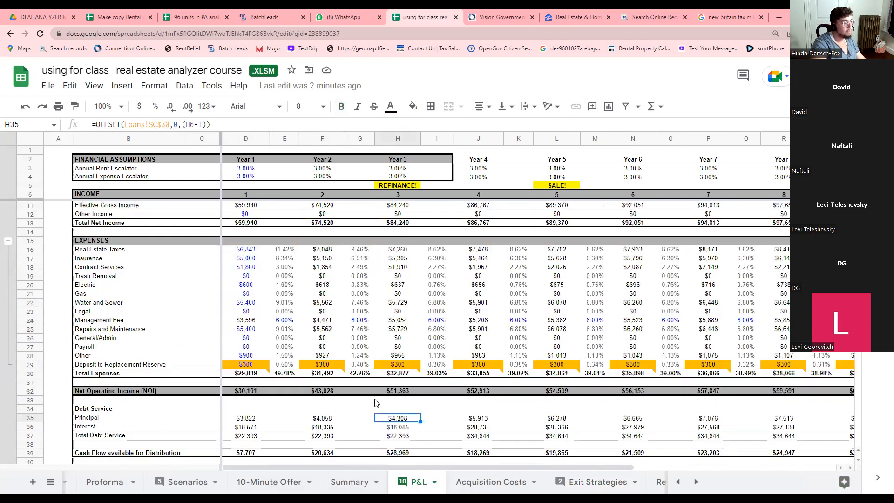
scroll(377, 403, "up", 1)
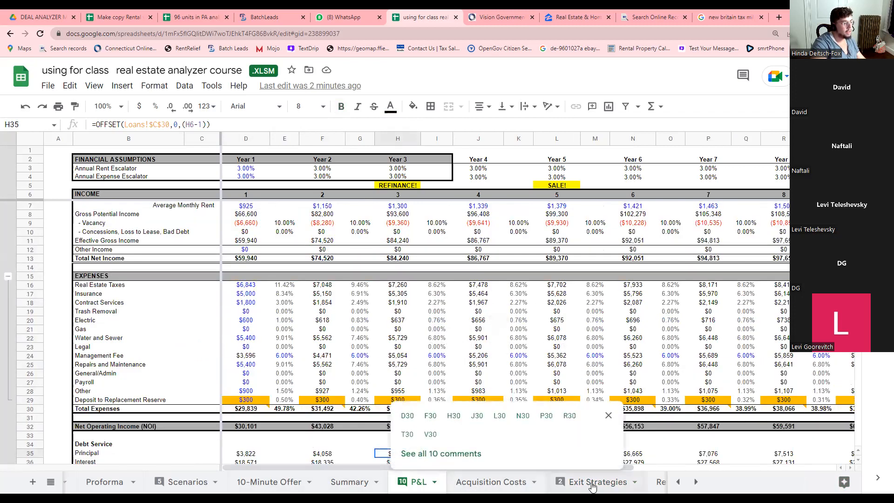
left_click(592, 482)
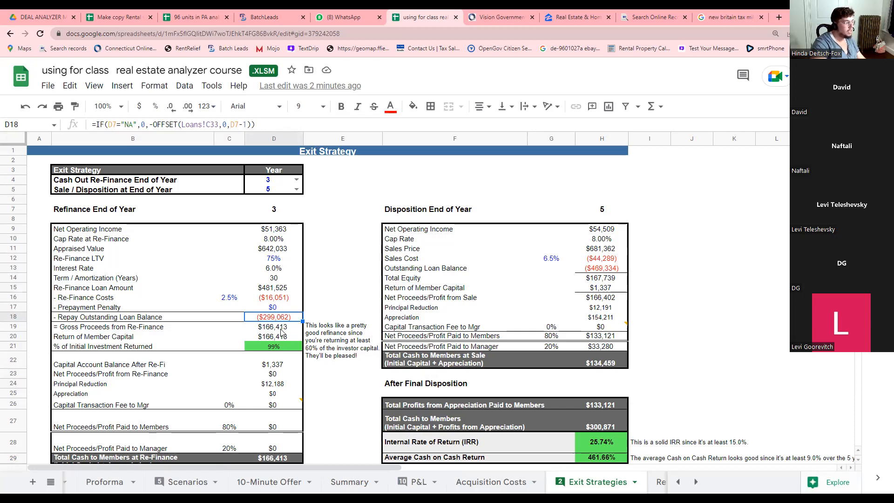
left_click(282, 328)
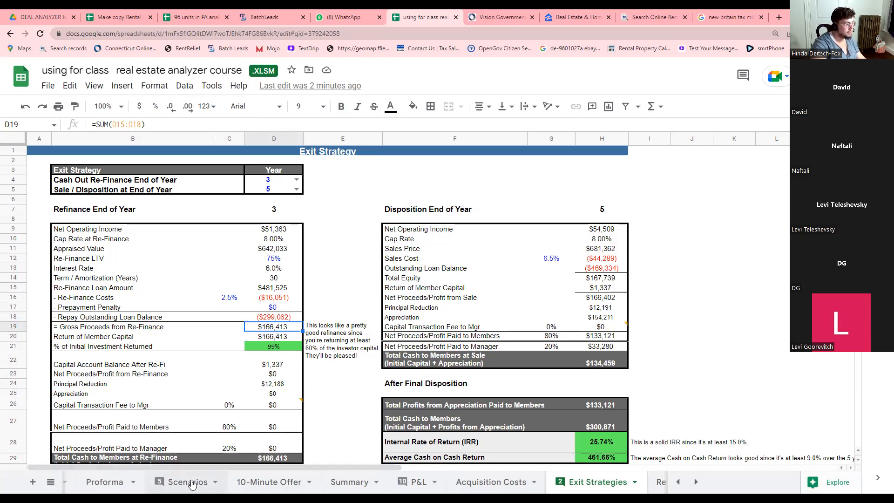
left_click(189, 482)
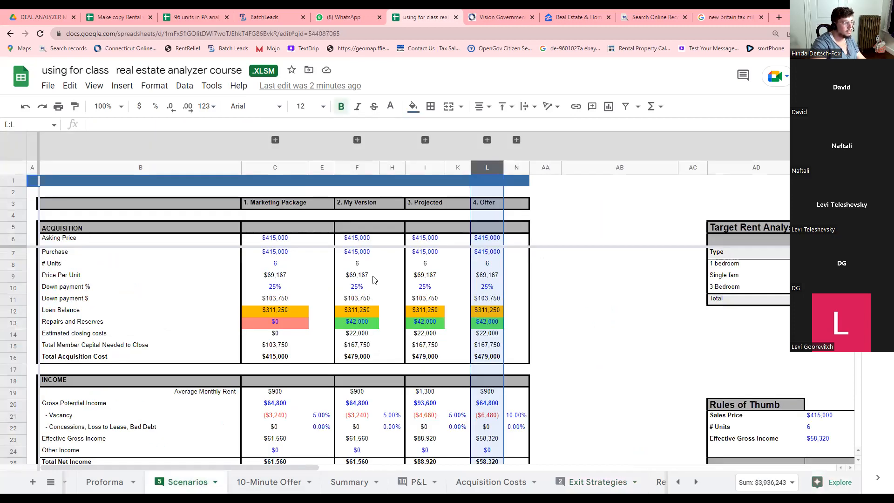
left_click(564, 313)
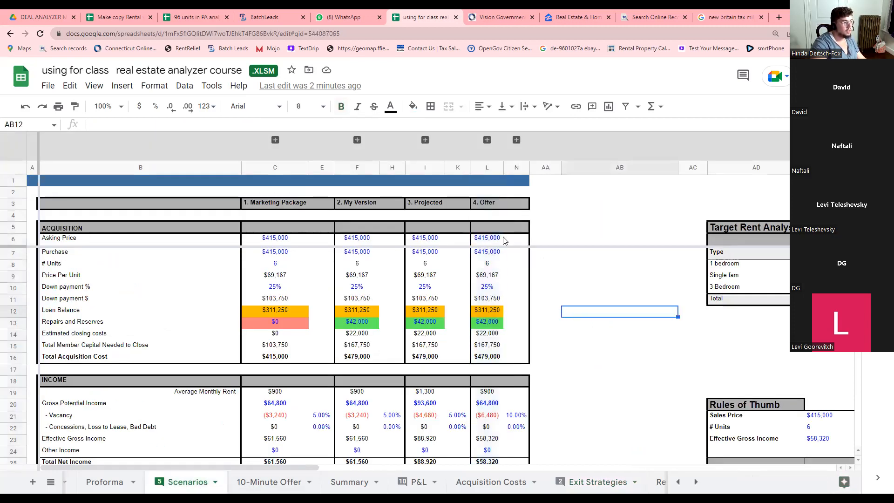
left_click(491, 347)
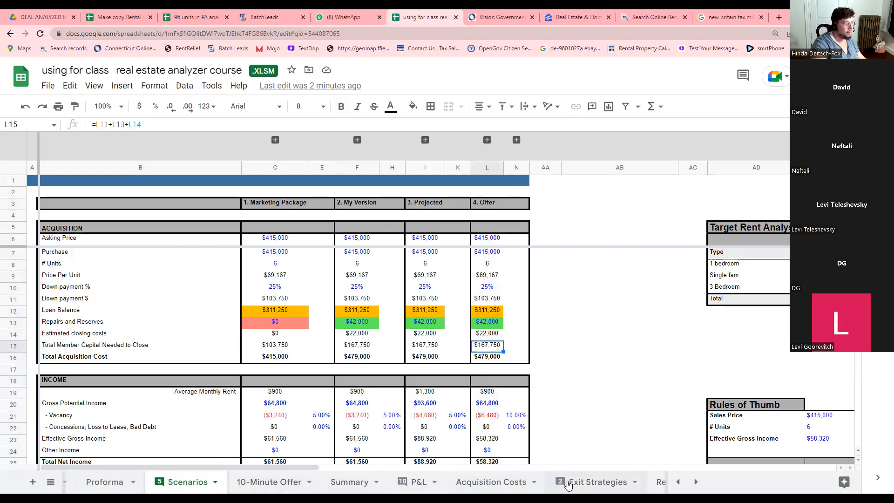
left_click(594, 482)
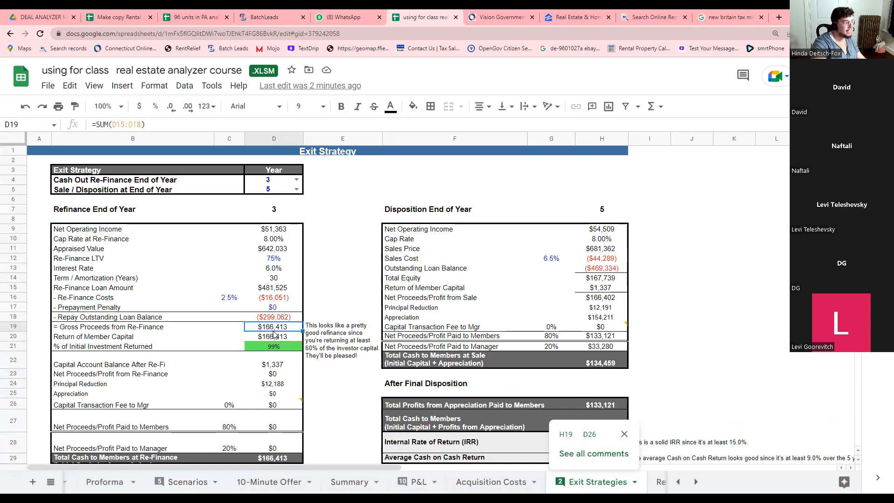
Close the comments list and review the capital balance formula =Summary!$D$21-D20, then return to P&L.
left_click(111, 368)
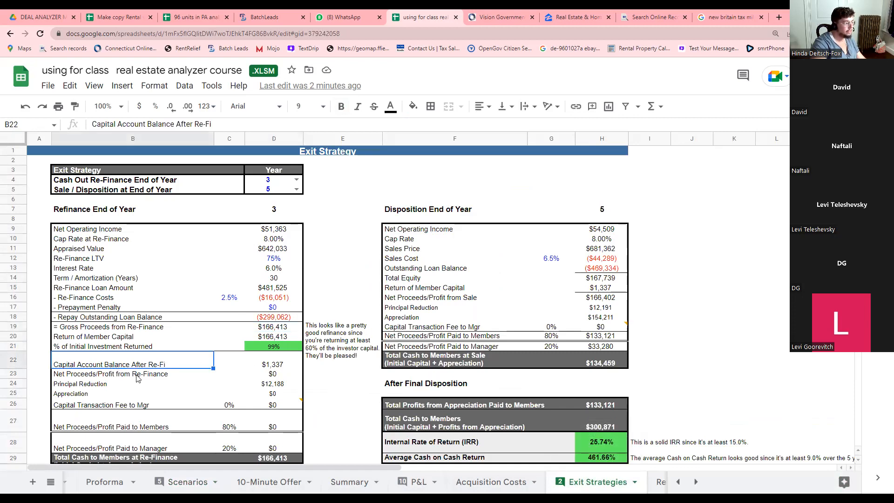
left_click(267, 368)
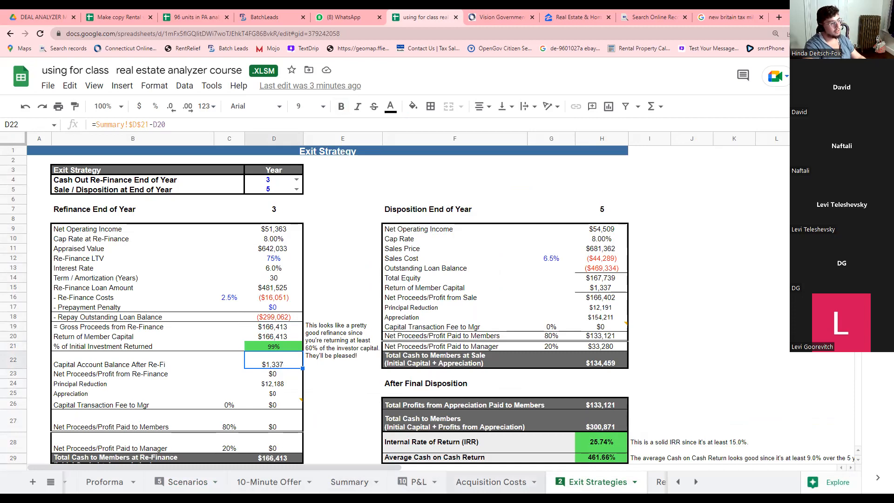
left_click(418, 483)
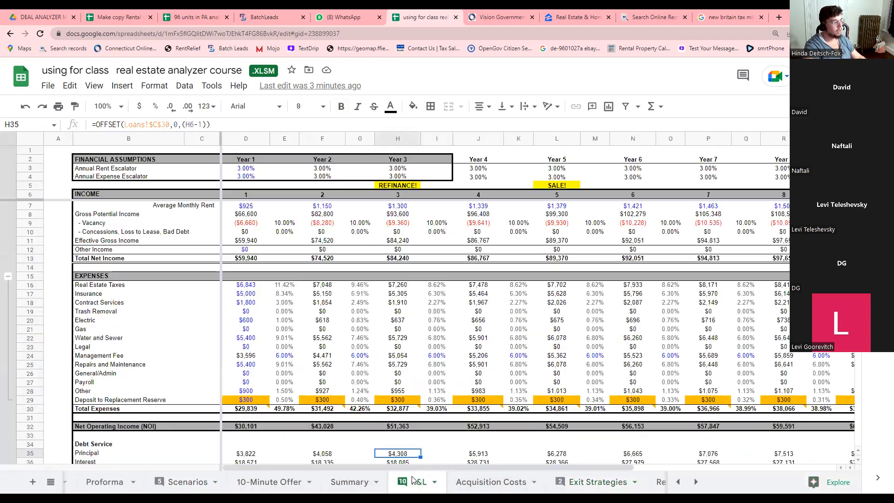
Inspect the Year 1–3 excess cash flow to members formulas on P&L.
scroll(236, 379, "down", 1)
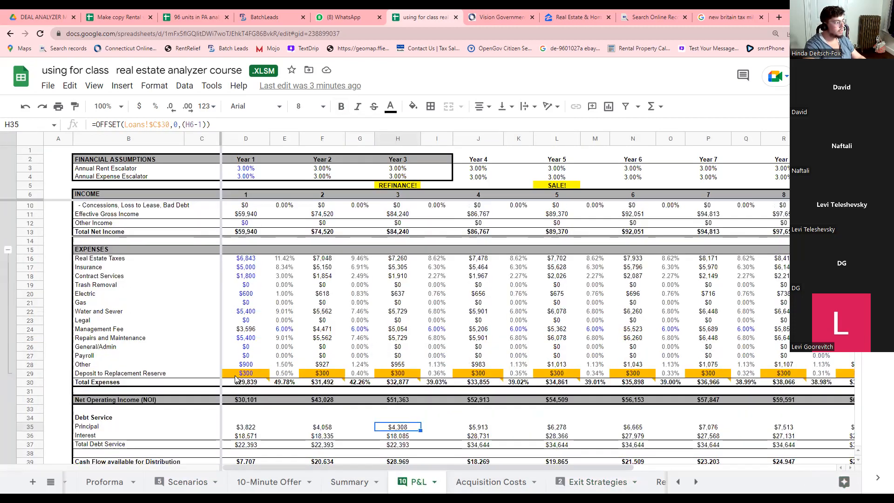
scroll(236, 379, "down", 3)
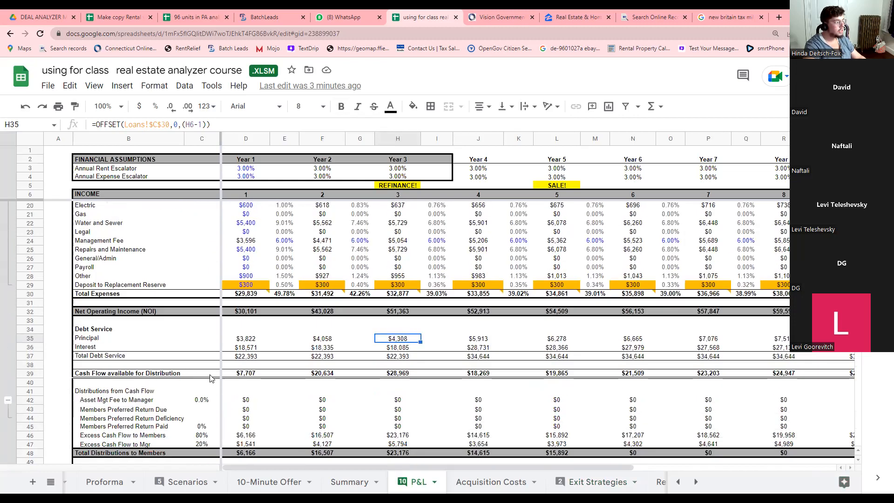
left_click(248, 435)
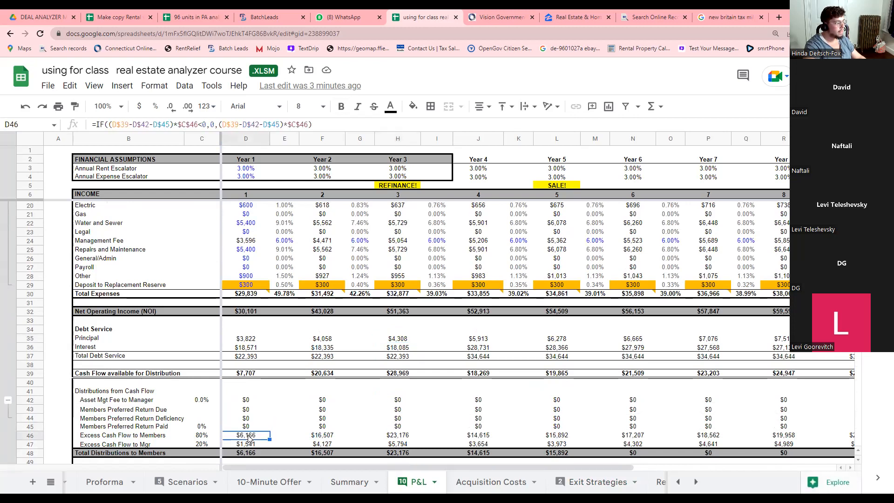
scroll(264, 422, "down", 1)
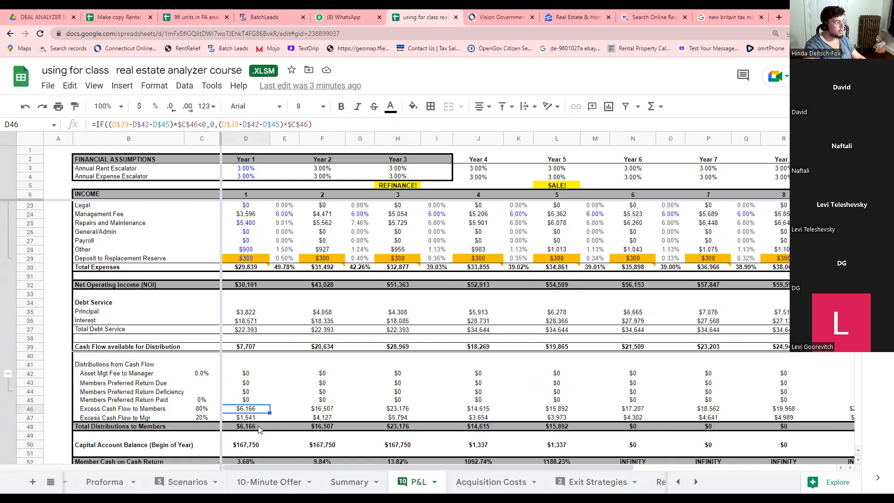
left_click(324, 412)
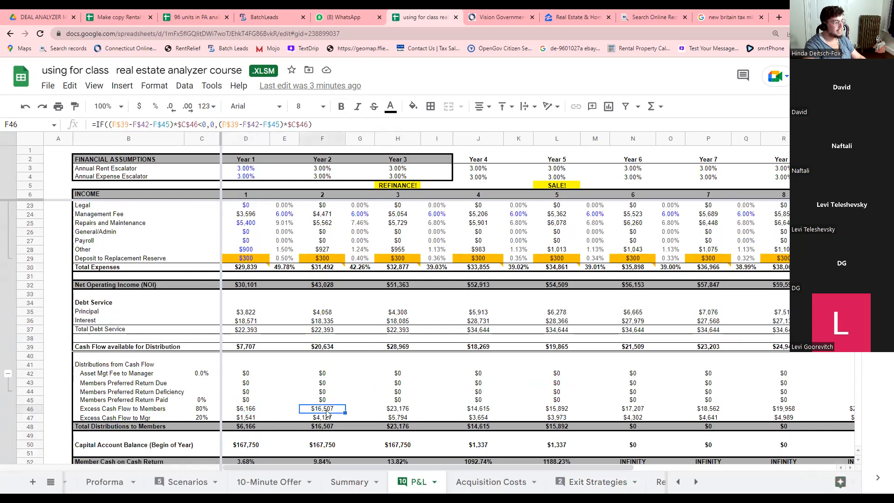
left_click(406, 413)
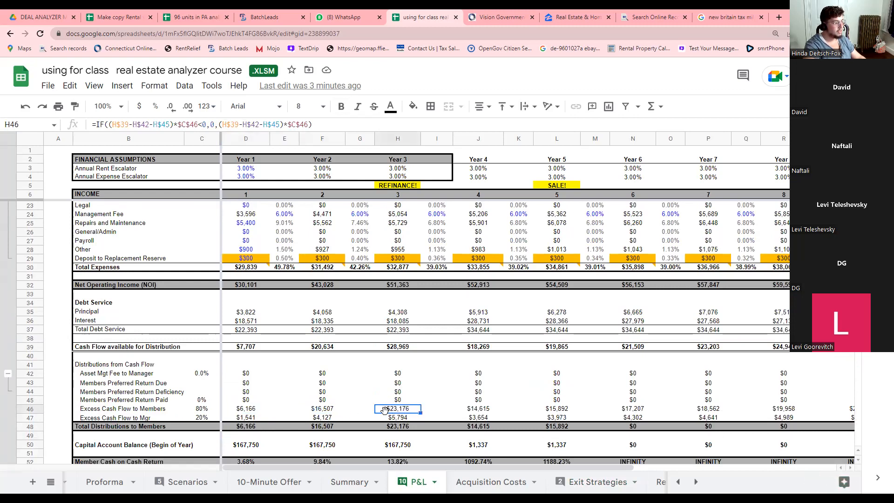
Inspect the Year 1–3 cash flow to manager formulas and the manager's 20% share.
left_click(244, 419)
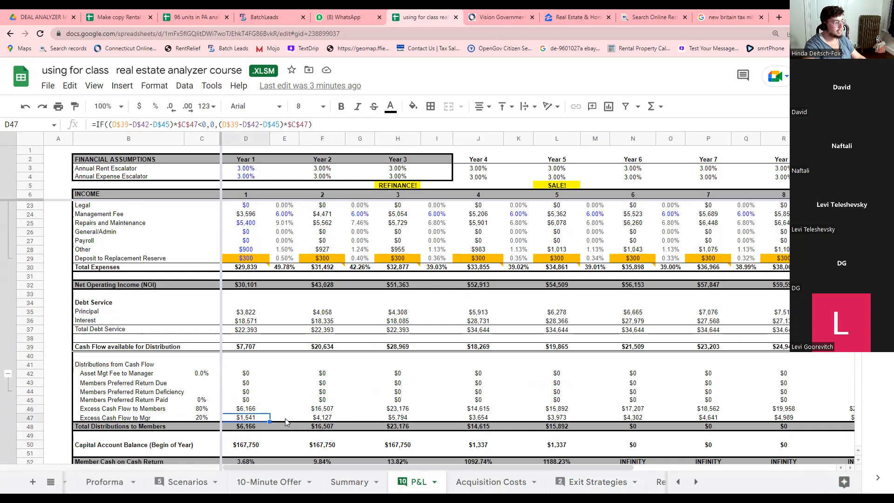
left_click(322, 420)
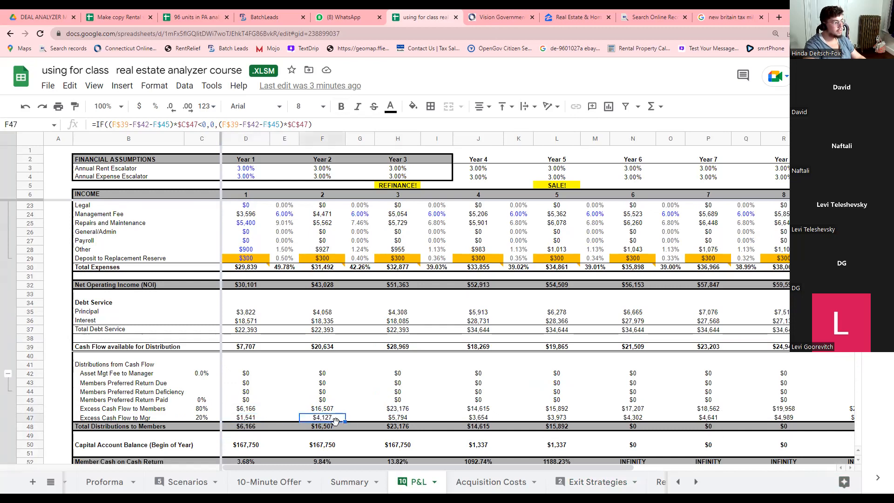
left_click(398, 418)
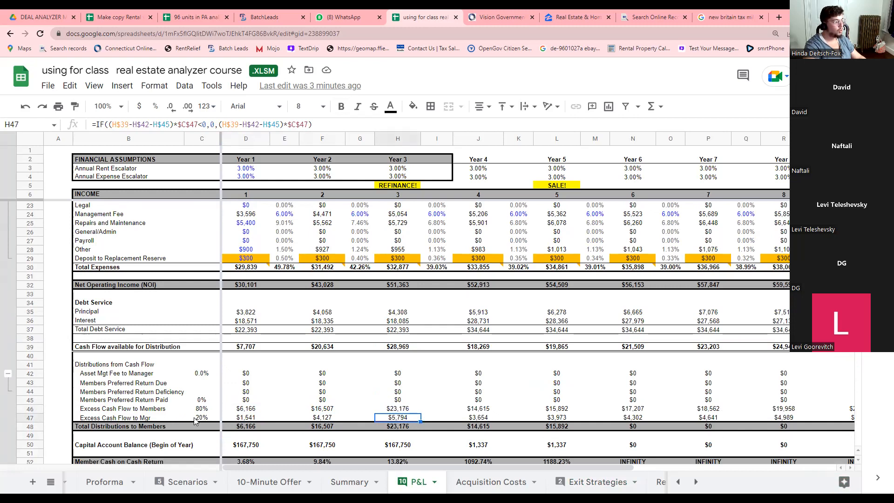
left_click(196, 418)
Trace the members' 80% share into the Year 1–3 members' excess cash flow formulas.
left_click(199, 409)
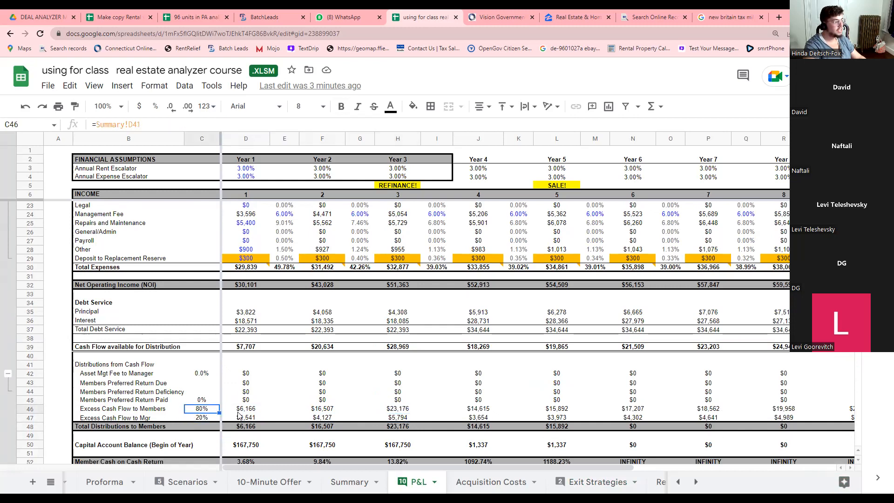
left_click(238, 412)
left_click(317, 410)
left_click(397, 412)
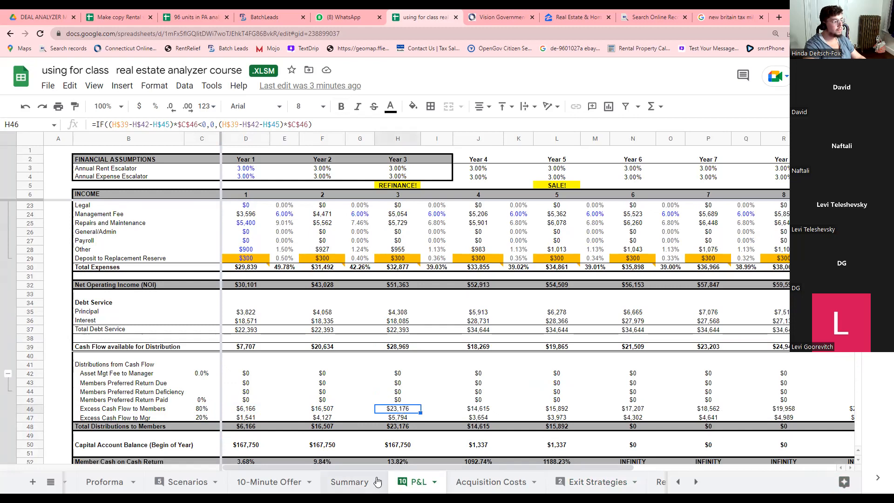
left_click(598, 482)
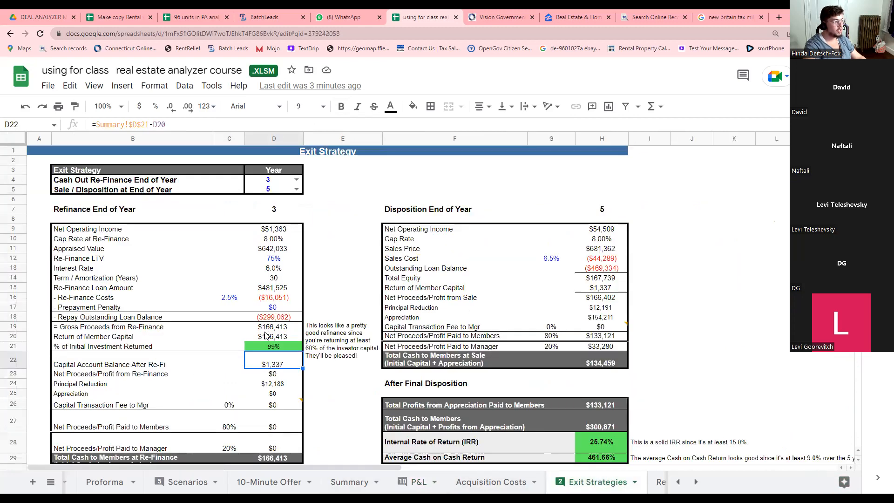
Override the refinance-year Net Operating Income in D9 with 75,000.
left_click(269, 336)
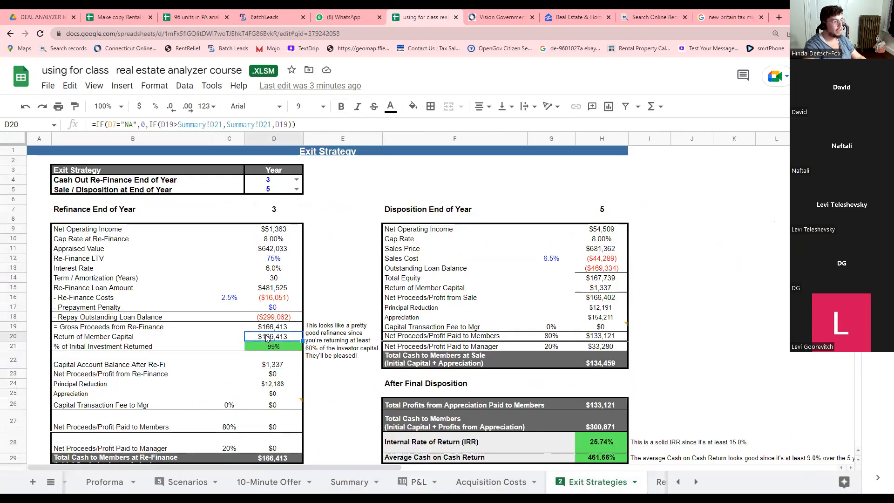
left_click(275, 367)
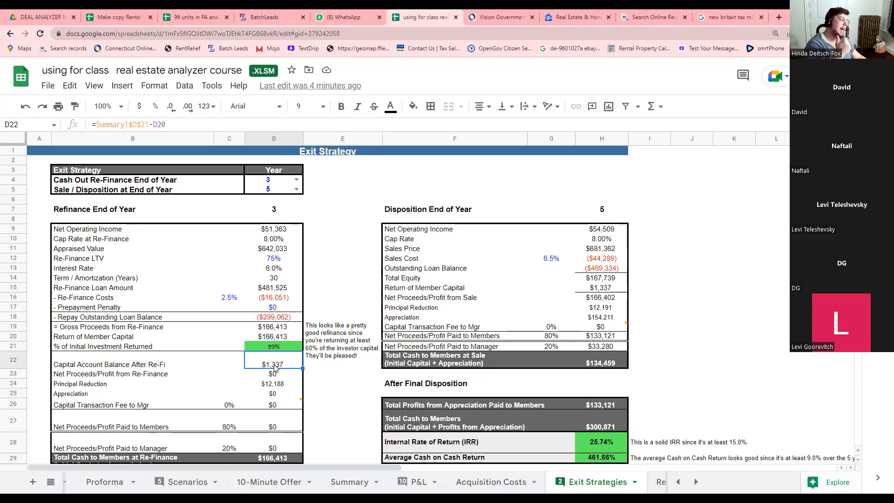
left_click(277, 230)
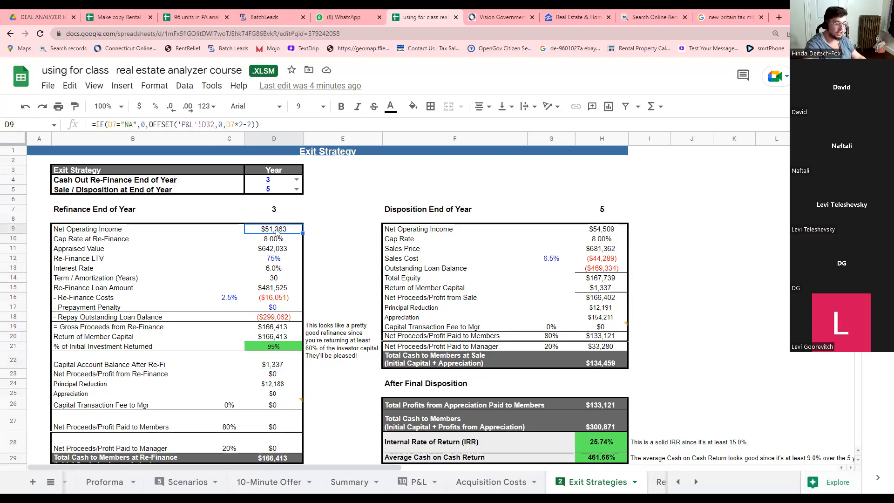
type("75,000")
key("Tab")
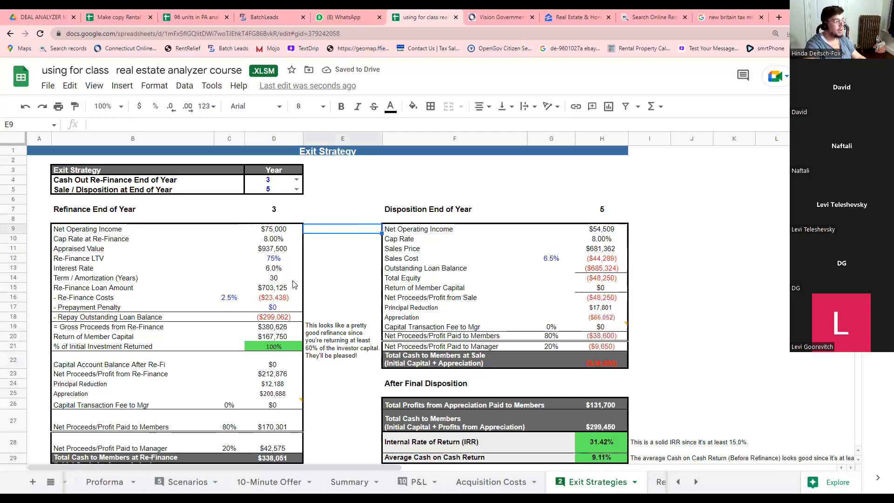
Check the recalculated appraised value, refinance proceeds, return of capital, net proceeds and appreciation.
left_click(275, 250)
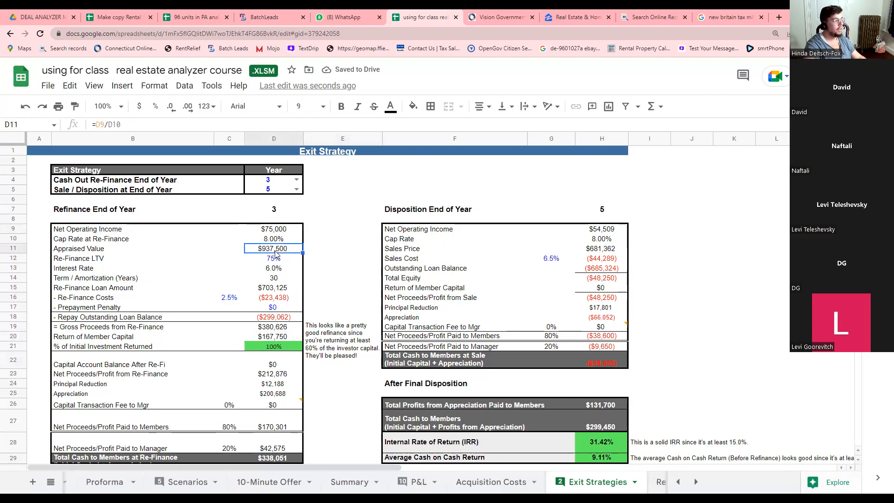
left_click(281, 329)
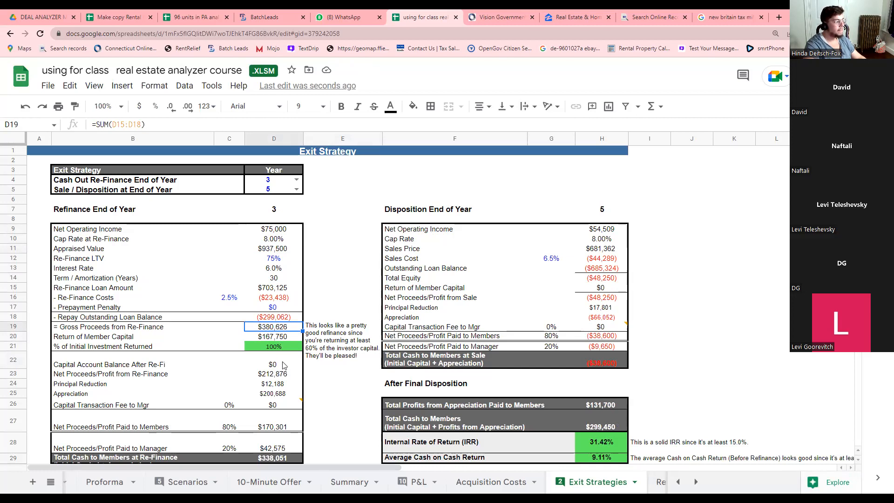
left_click(285, 338)
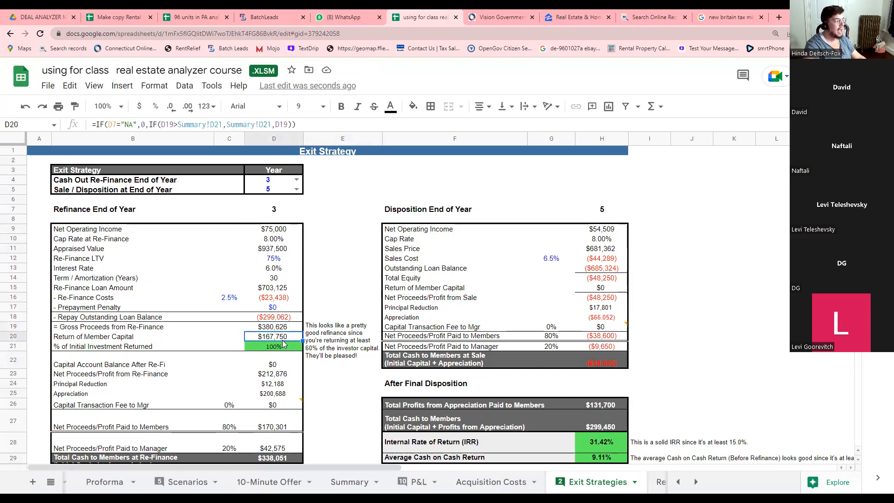
left_click(279, 376)
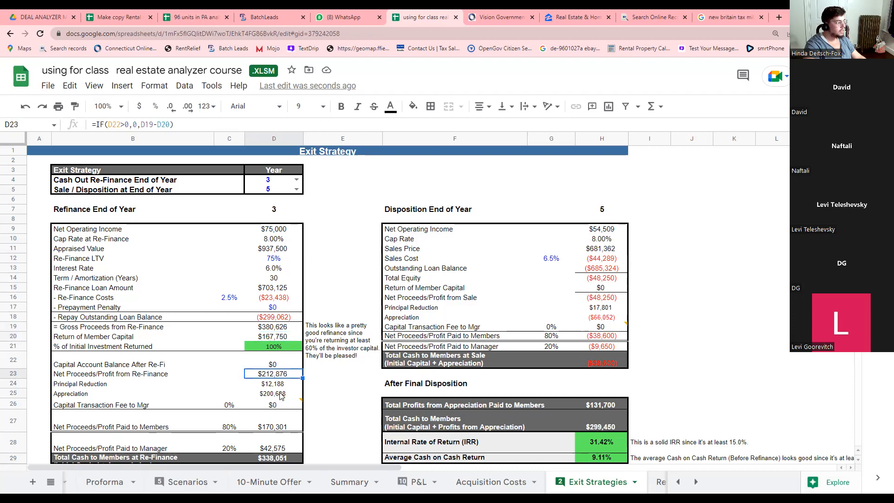
left_click(280, 394)
scroll(281, 396, "down", 3)
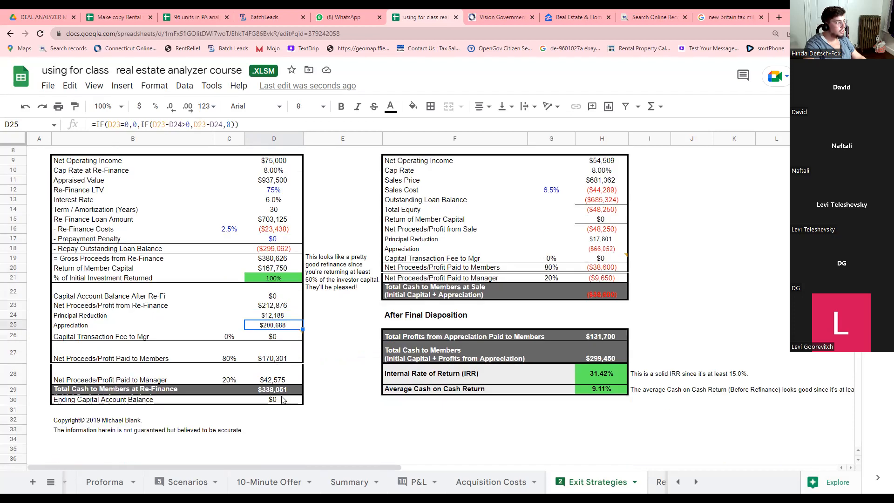
left_click(275, 359)
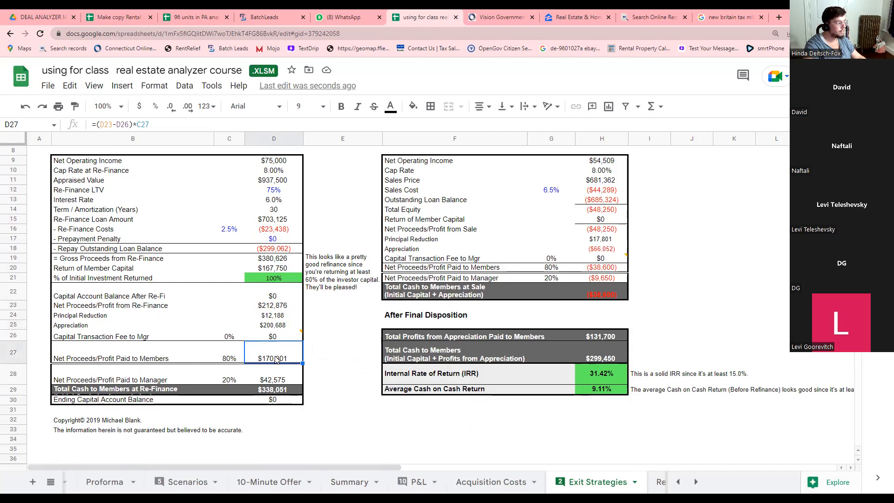
left_click(277, 304)
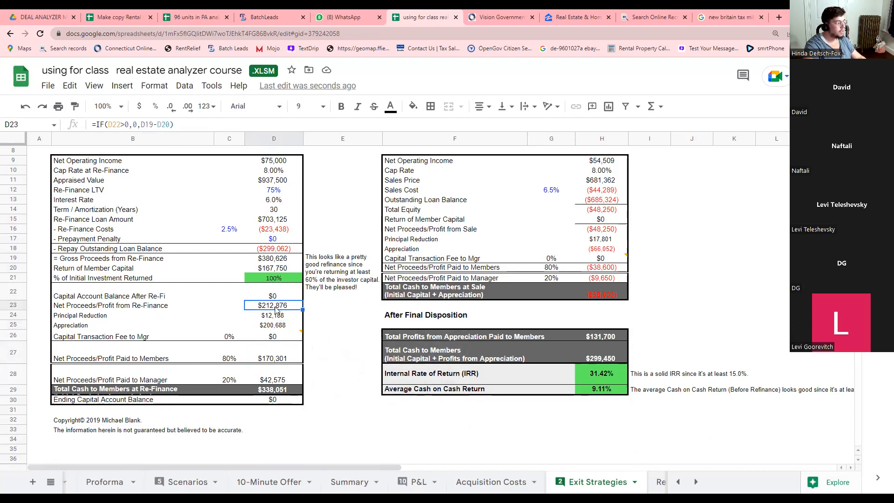
left_click(265, 356)
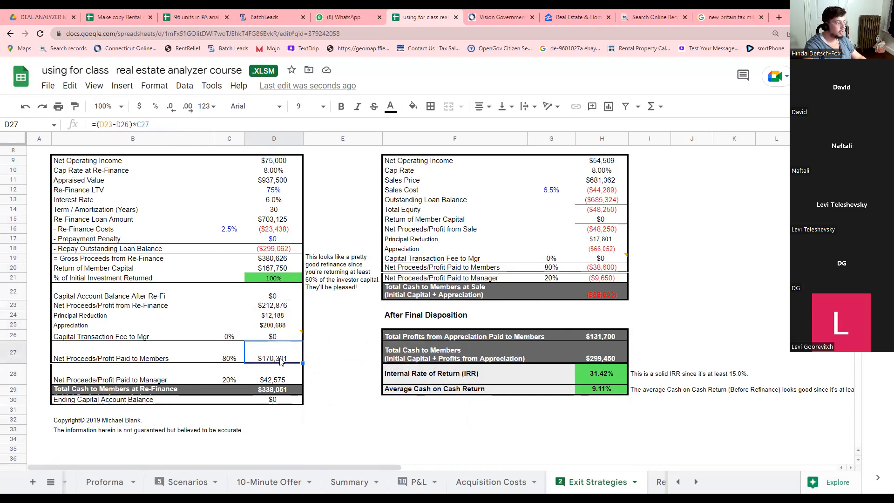
left_click(277, 377)
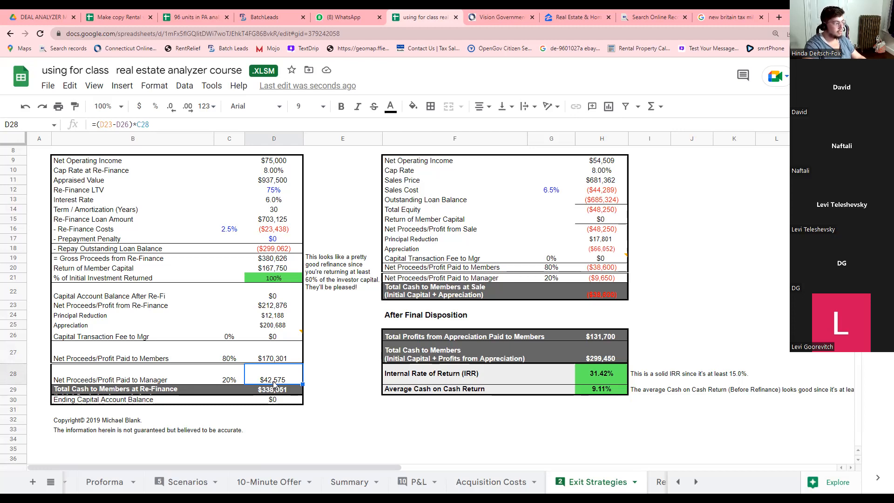
scroll(274, 385, "up", 3)
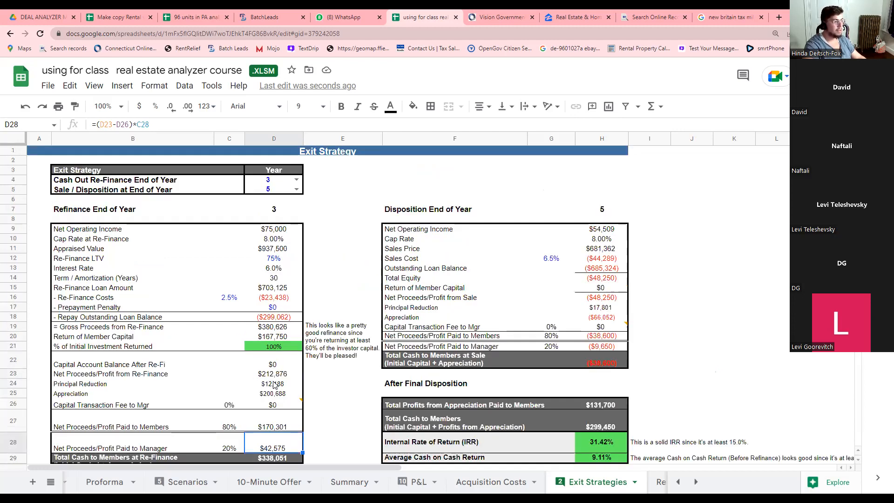
left_click(275, 233)
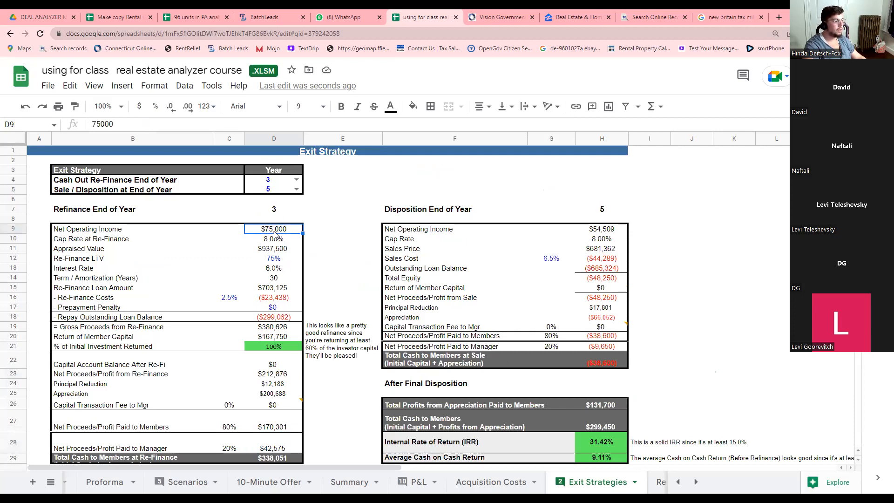
Undo the 75,000 NOI override and verify the restored capital balance and profit shares.
key("ctrl+z")
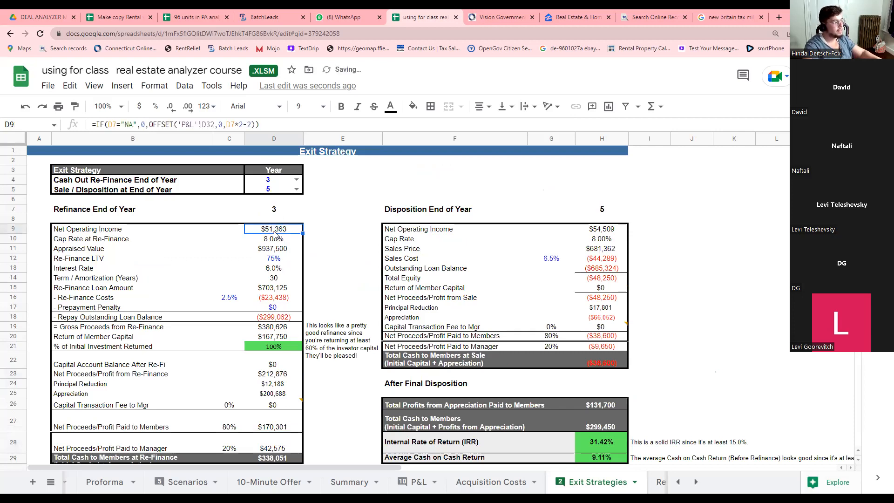
scroll(267, 280, "down", 5)
scroll(268, 279, "up", 4)
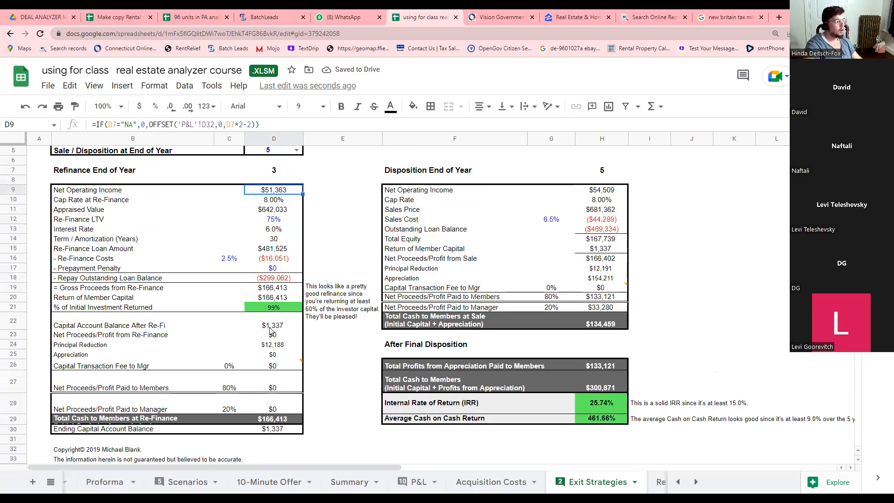
left_click(273, 326)
left_click(262, 404)
left_click(277, 387)
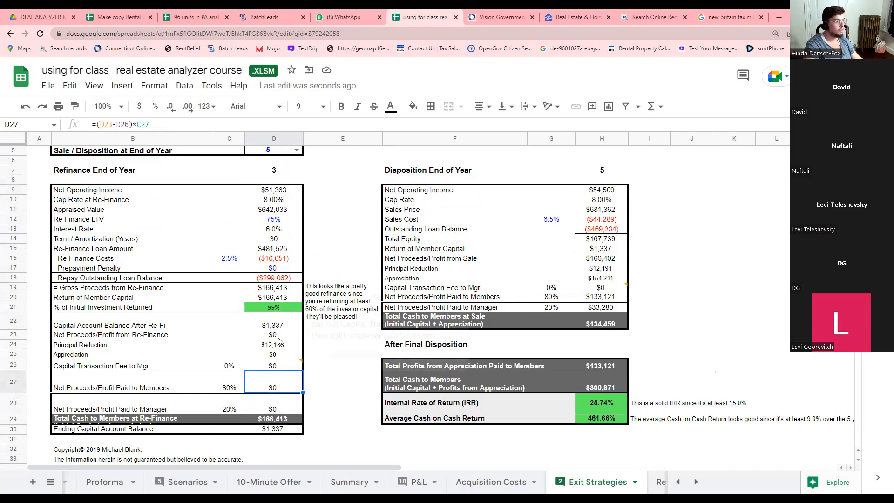
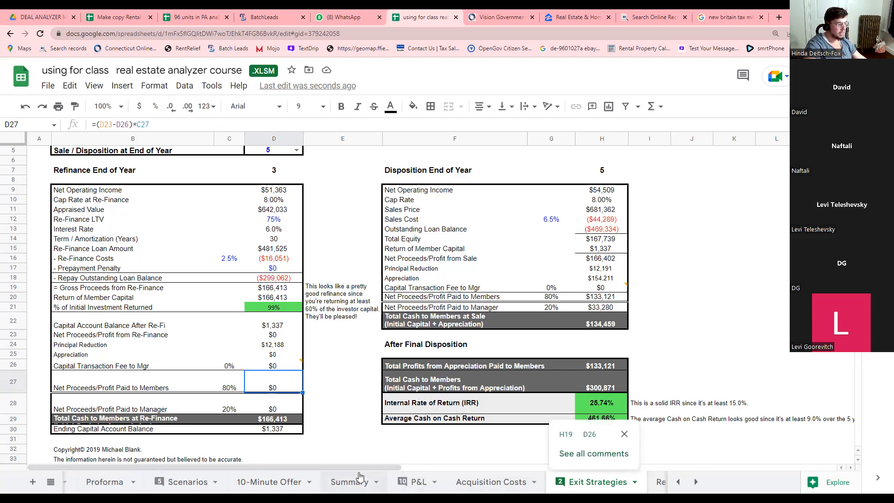
On P&L, compare the year 1–3 Management Fee formulas (Year 1: 6% of $59,940 = $3,596).
left_click(407, 483)
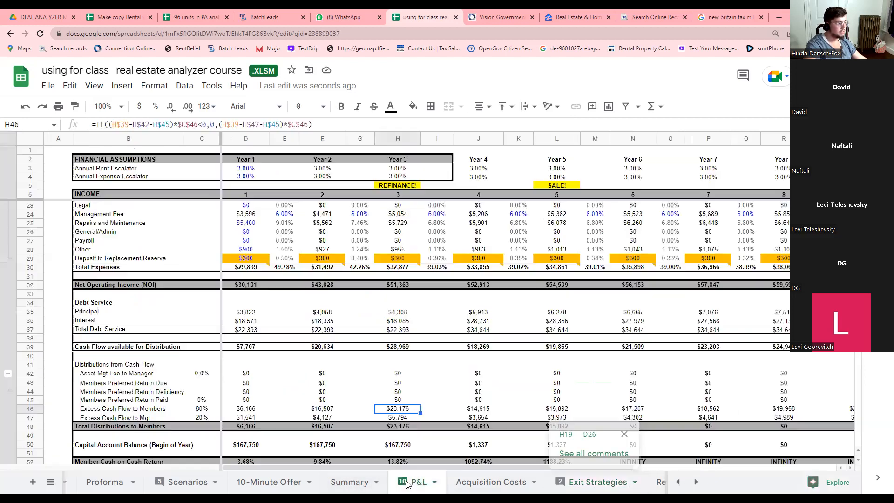
scroll(289, 335, "up", 5)
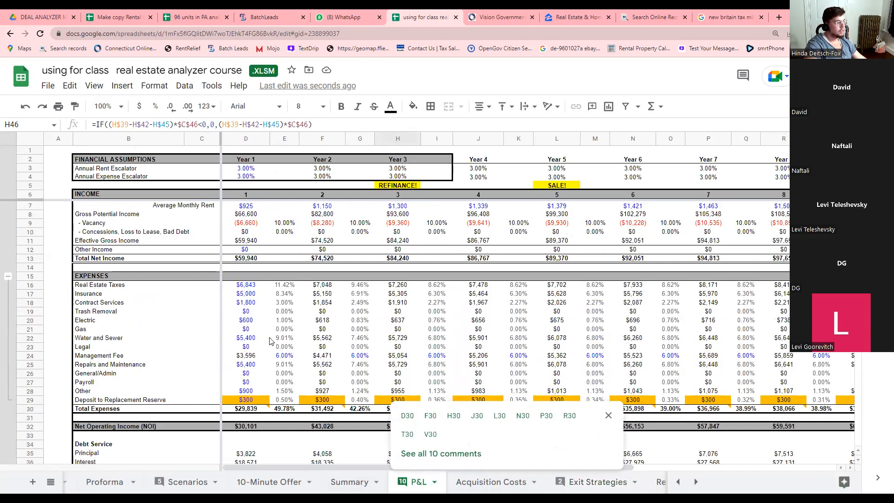
left_click(260, 358)
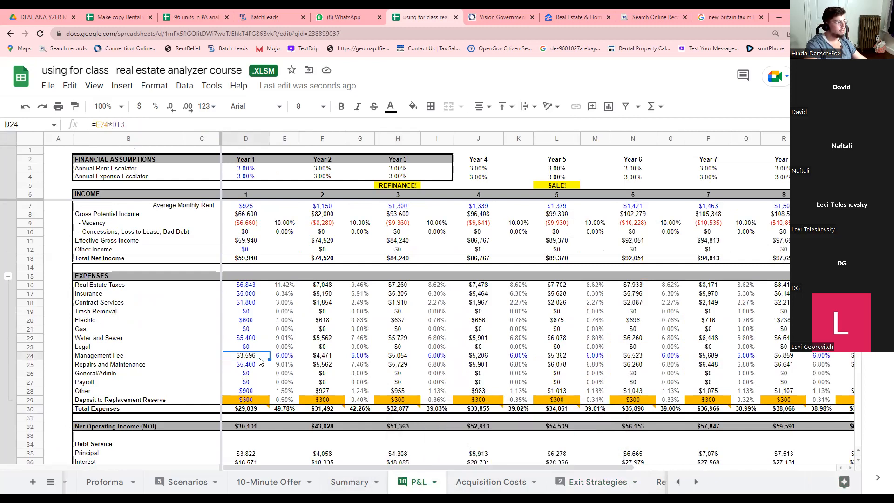
left_click(332, 359)
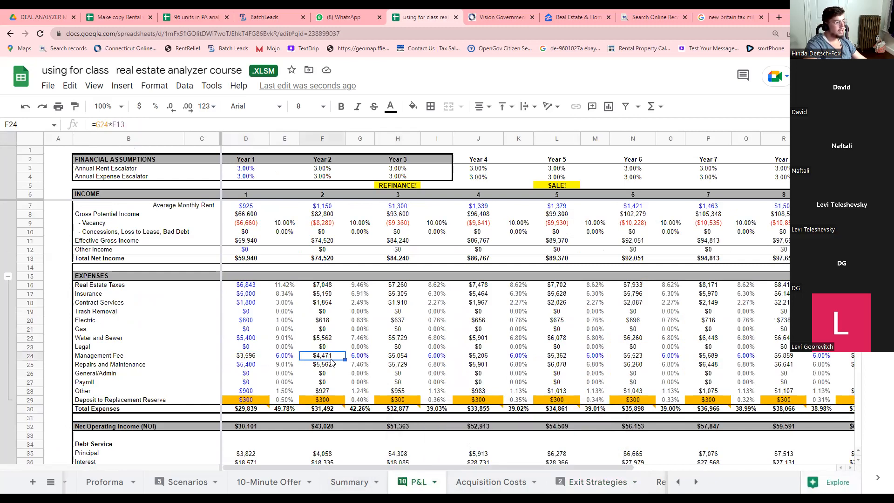
left_click(390, 362)
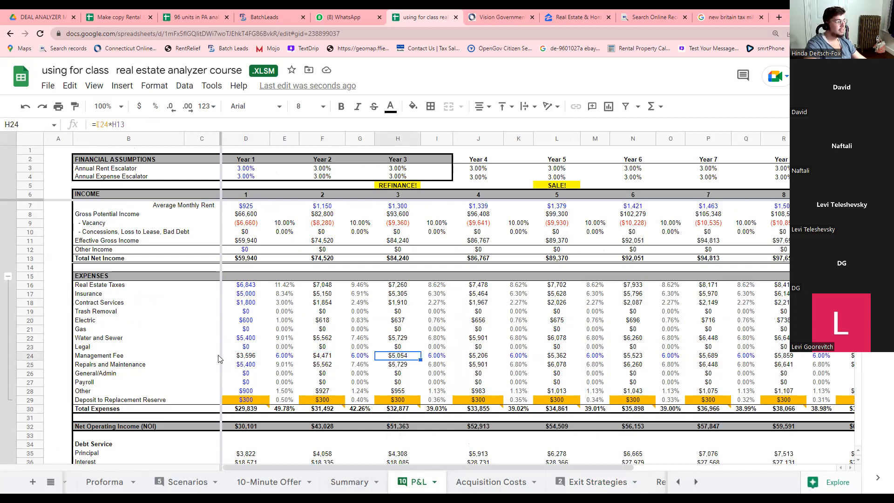
left_click(248, 360)
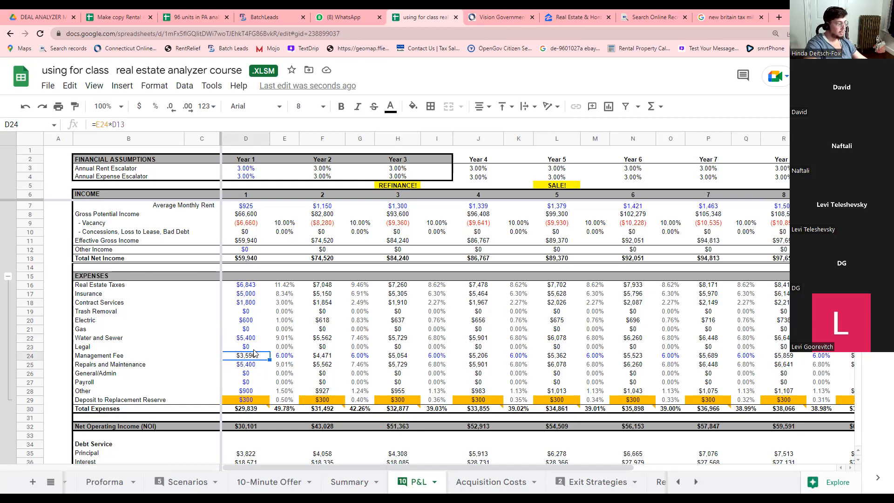
scroll(253, 354, "down", 2)
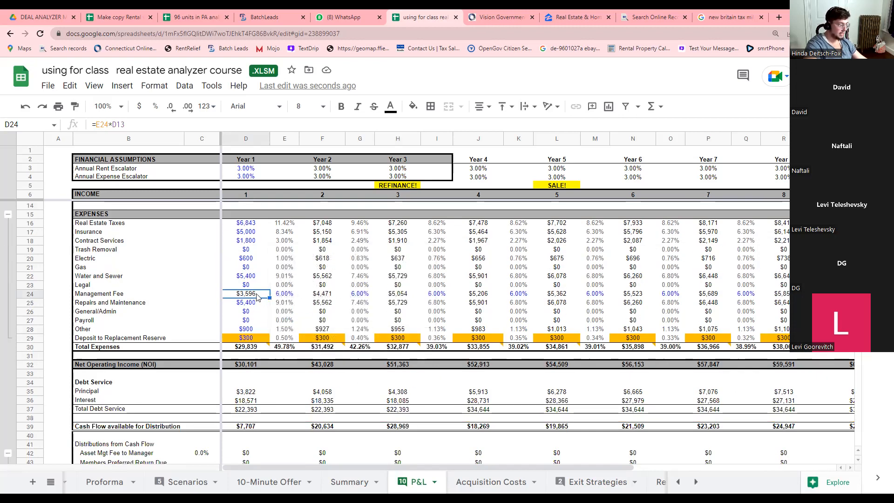
scroll(262, 378, "down", 3)
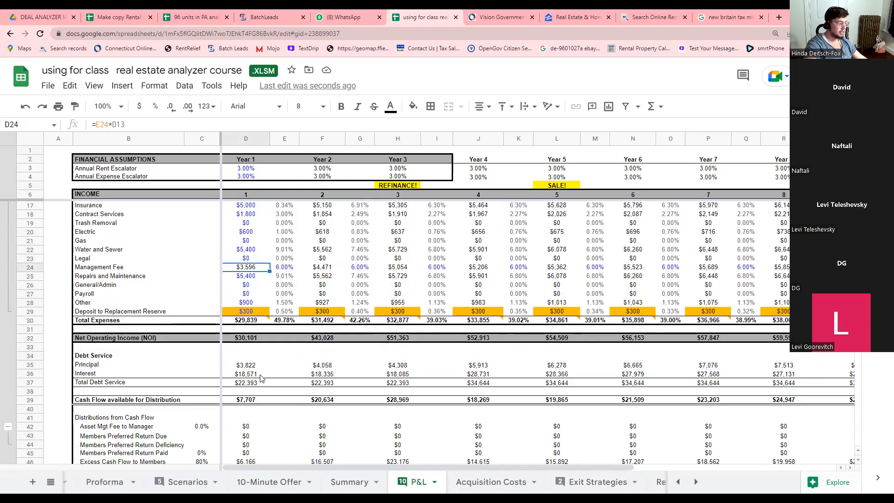
scroll(262, 379, "down", 2)
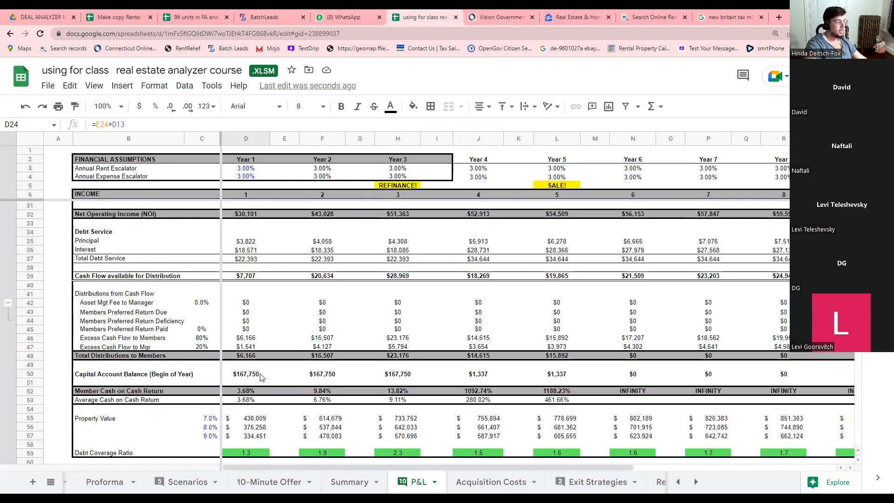
scroll(267, 374, "up", 3)
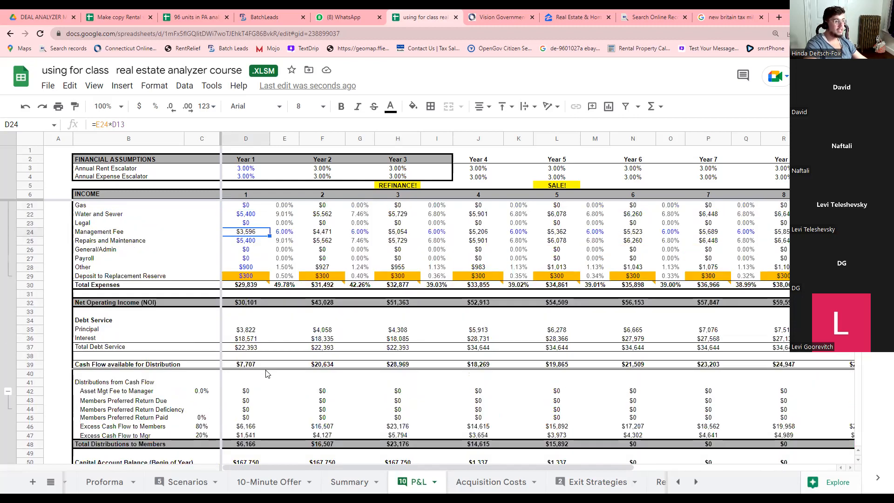
scroll(267, 374, "up", 3)
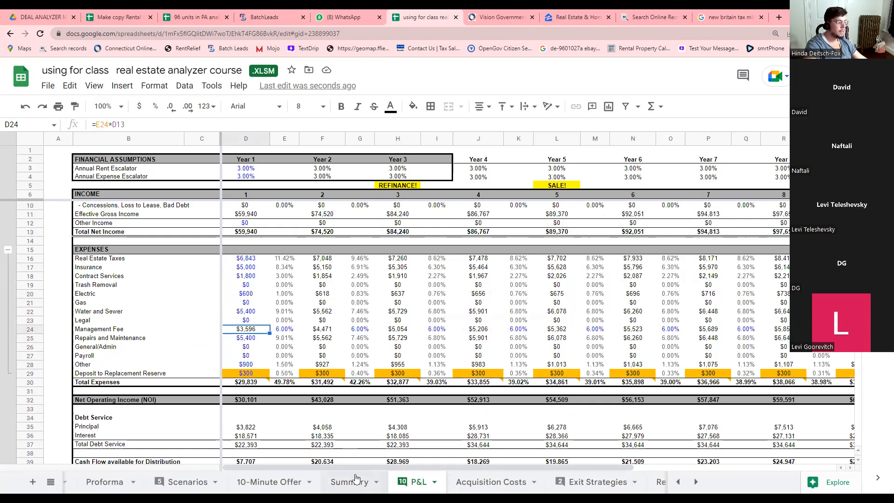
On Exit Strategies, trace % Returned, post-refi capital balance, gross refi proceeds and member capital return formulas.
left_click(580, 483)
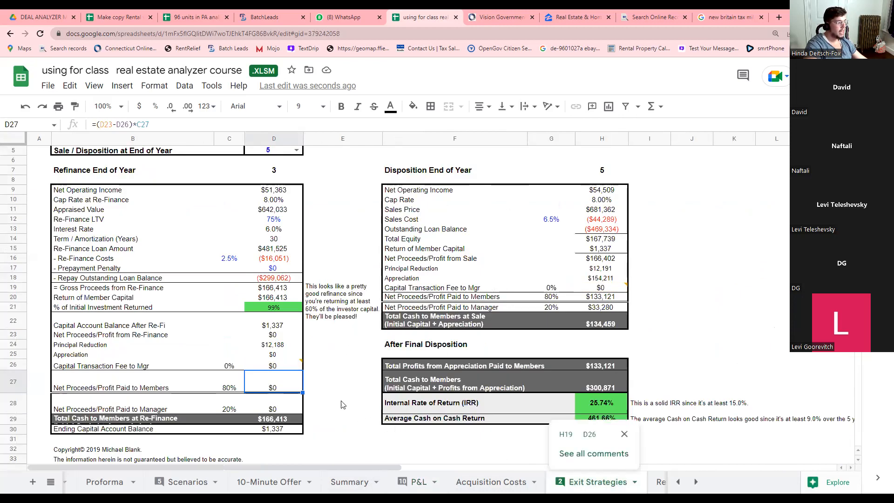
mouse_move(284, 365)
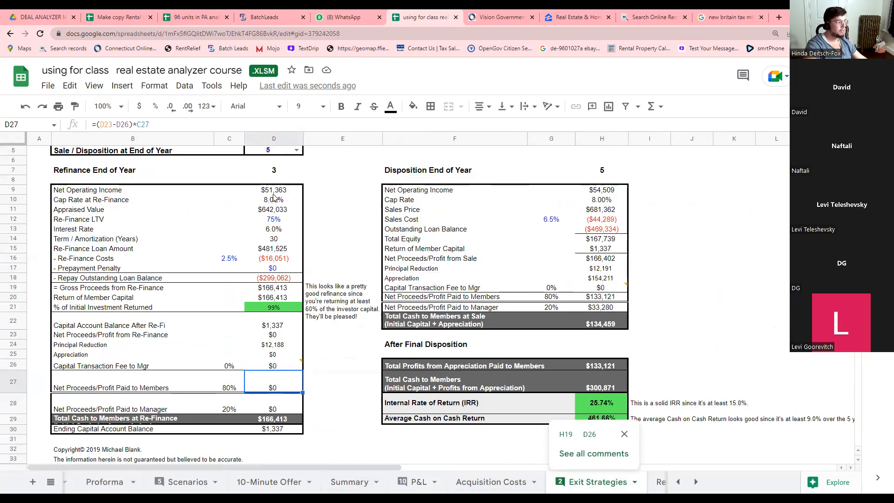
scroll(275, 201, "up", 1)
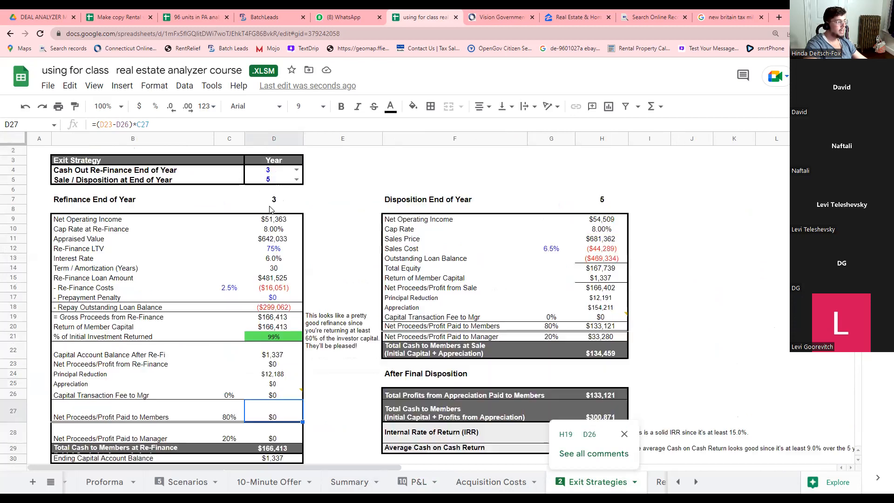
left_click(280, 334)
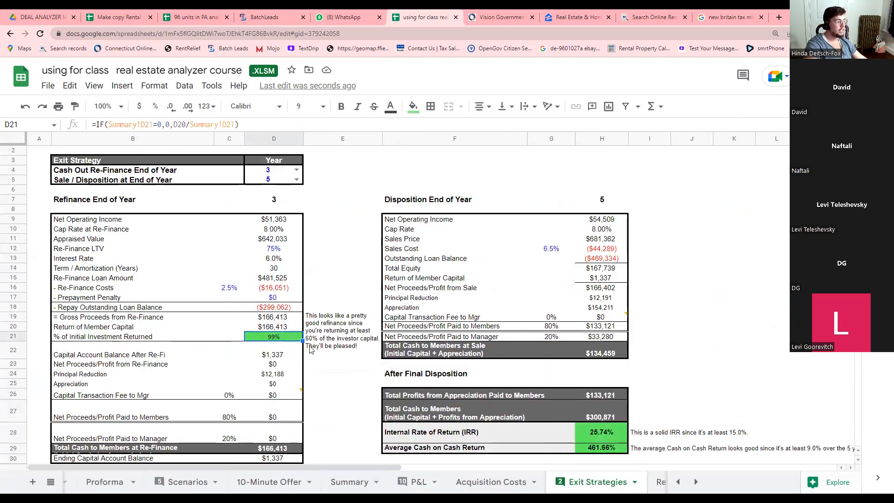
left_click(282, 356)
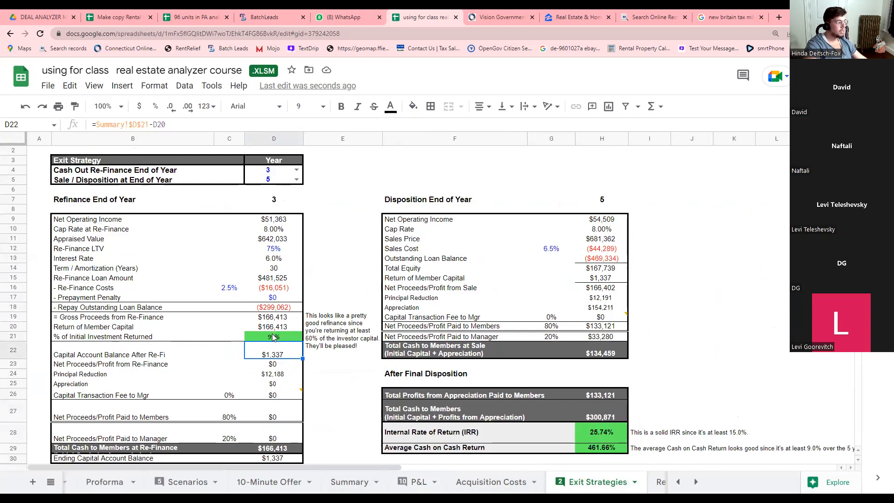
left_click(273, 337)
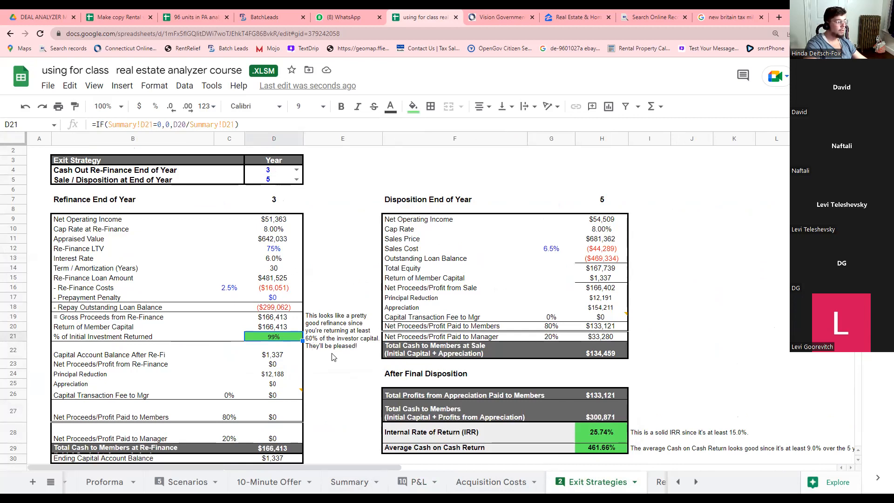
left_click(346, 354)
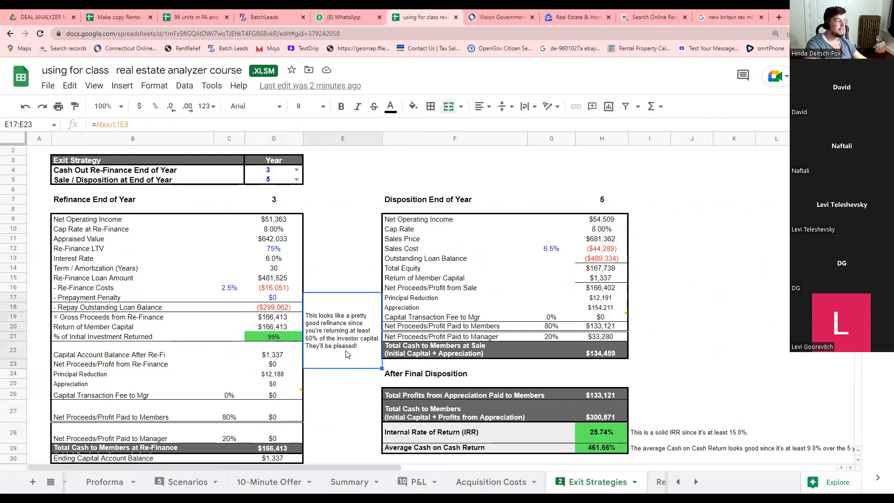
left_click(285, 339)
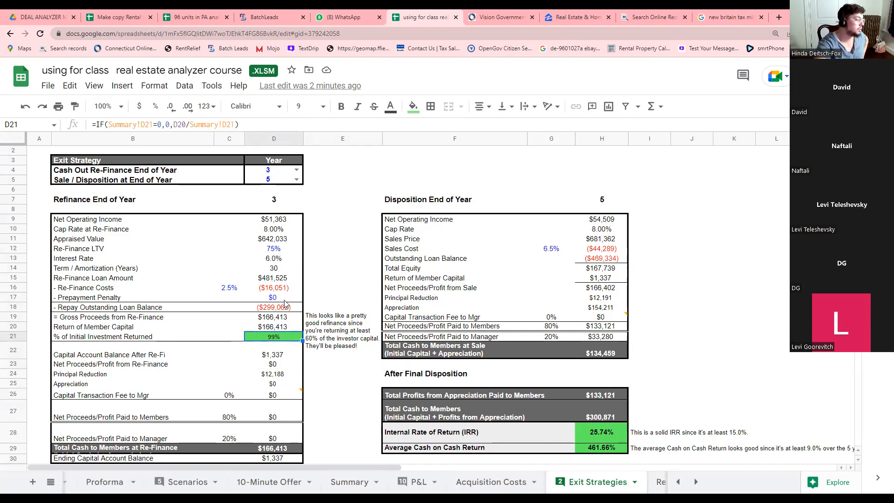
left_click(284, 319)
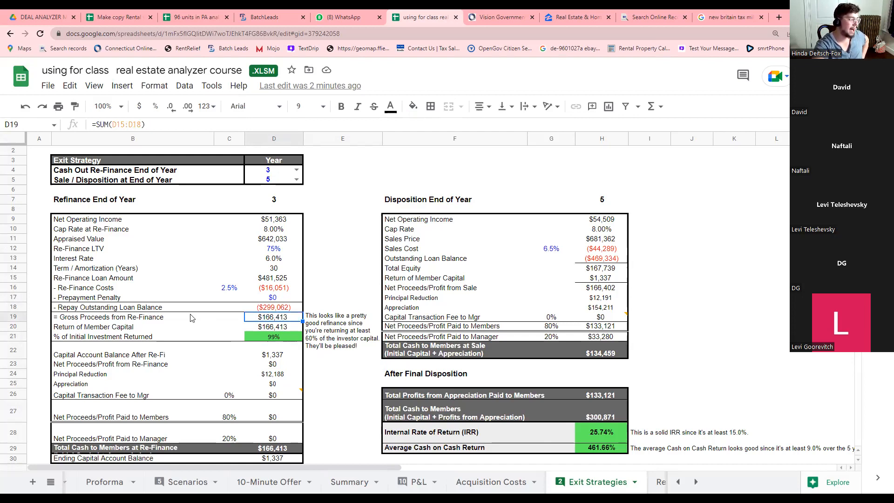
left_click(267, 328)
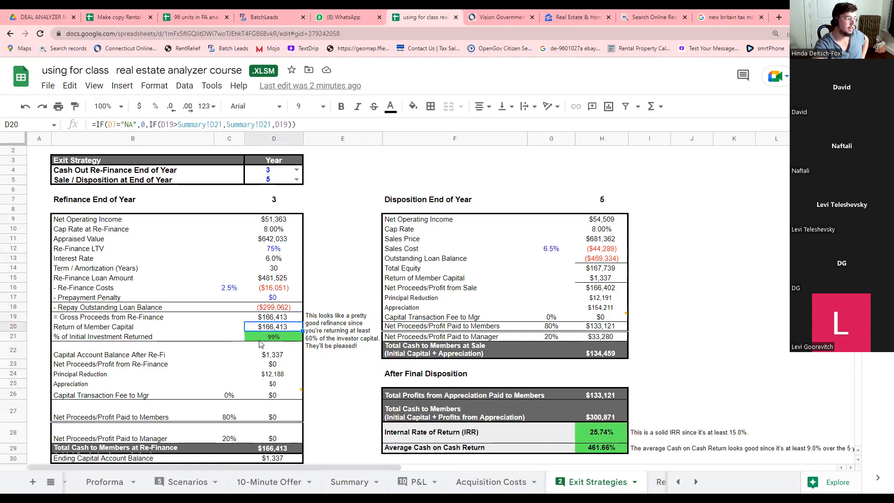
left_click(696, 482)
left_click(695, 483)
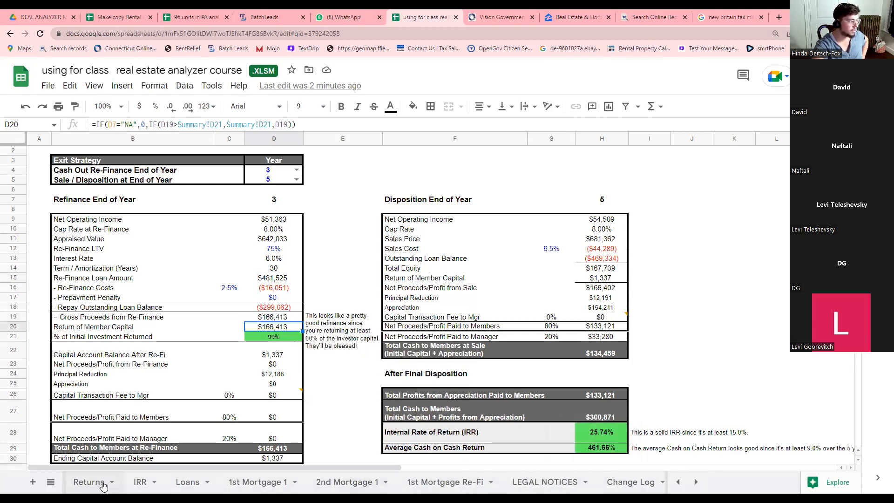
left_click(89, 482)
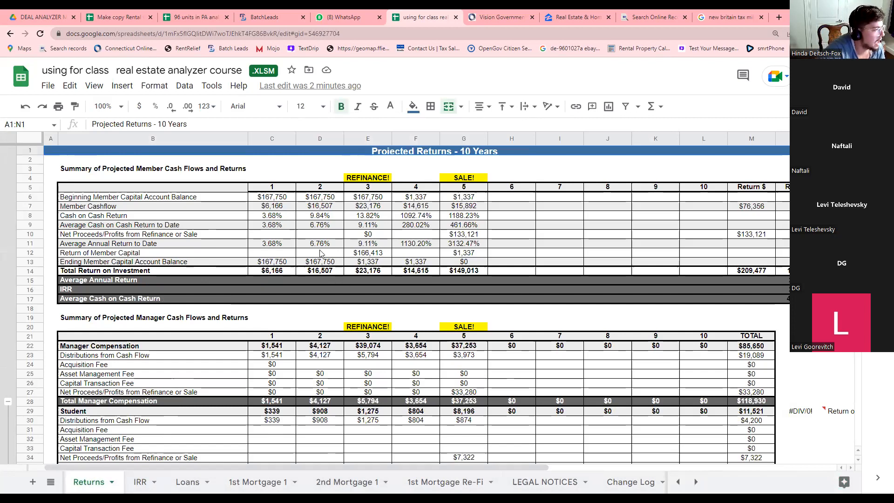
left_click(275, 199)
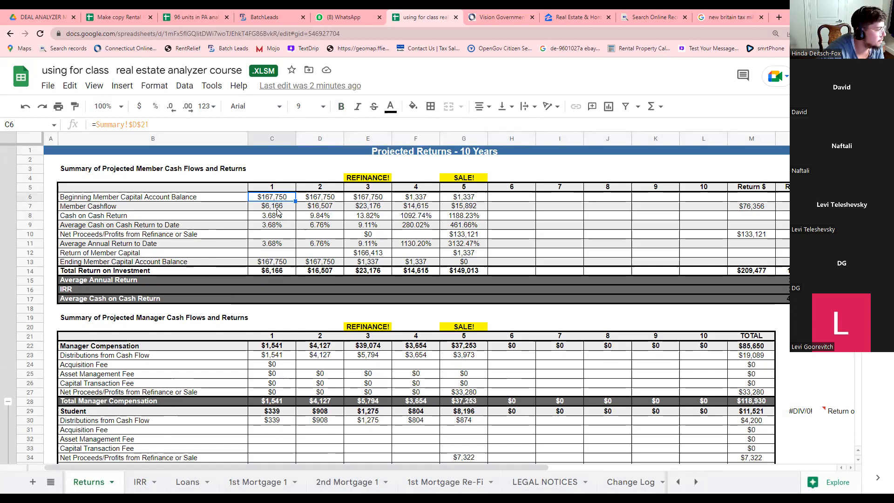
left_click(279, 208)
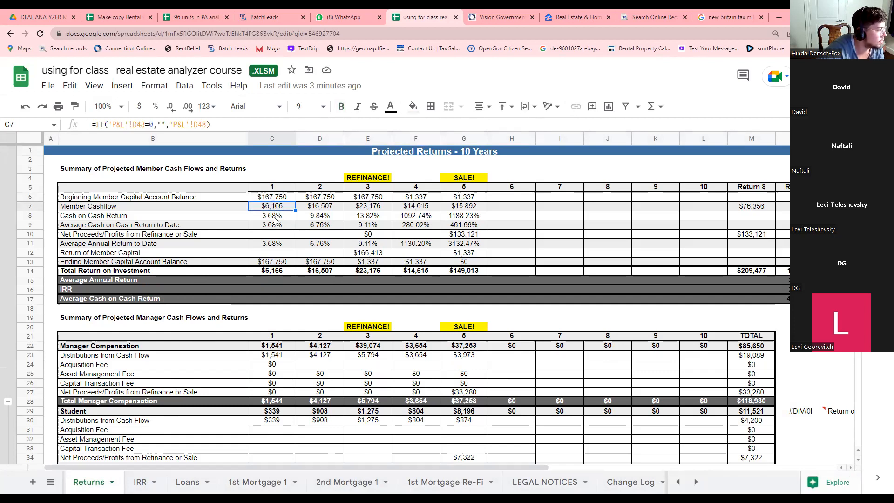
left_click(274, 217)
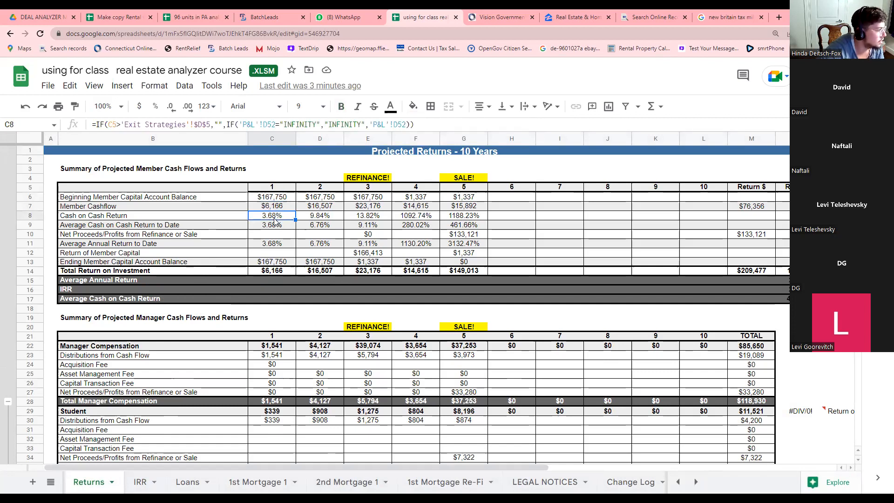
left_click(317, 208)
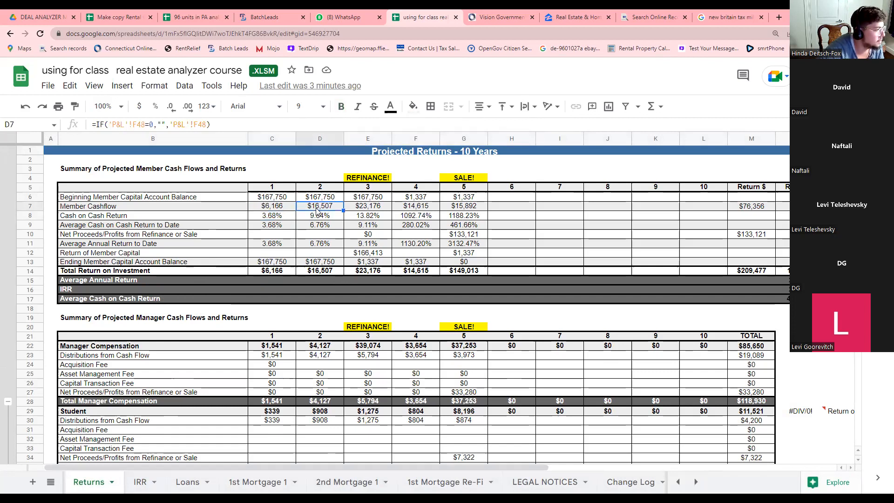
left_click(317, 220)
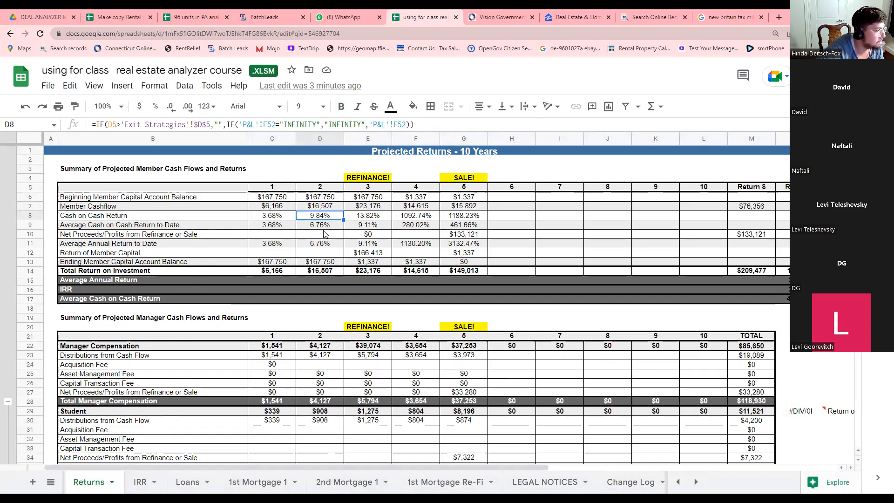
left_click(316, 227)
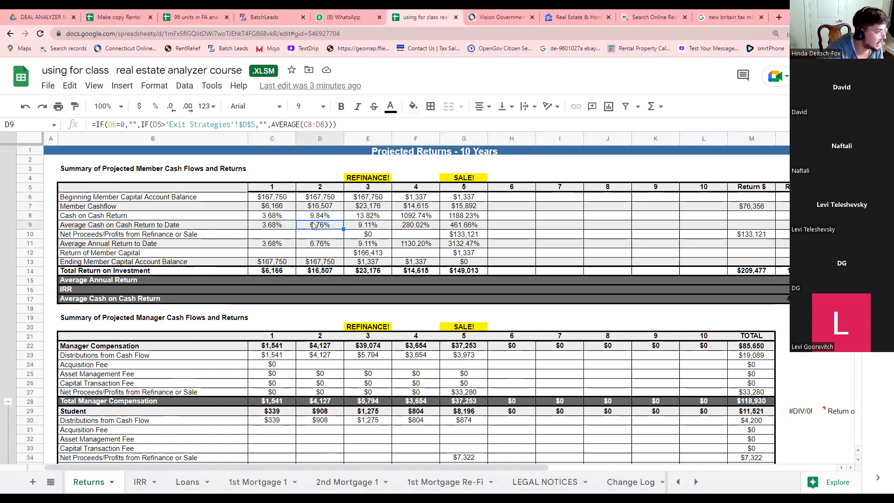
left_click(362, 218)
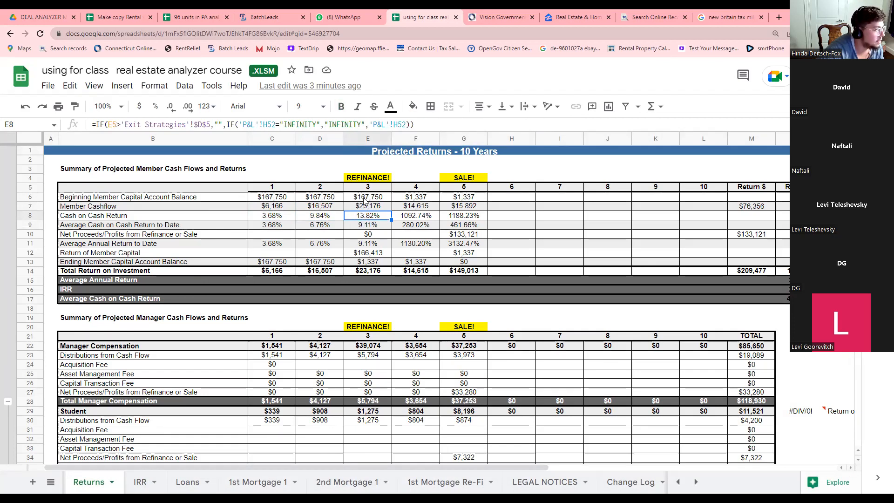
left_click(367, 198)
left_click(366, 208)
left_click(369, 200)
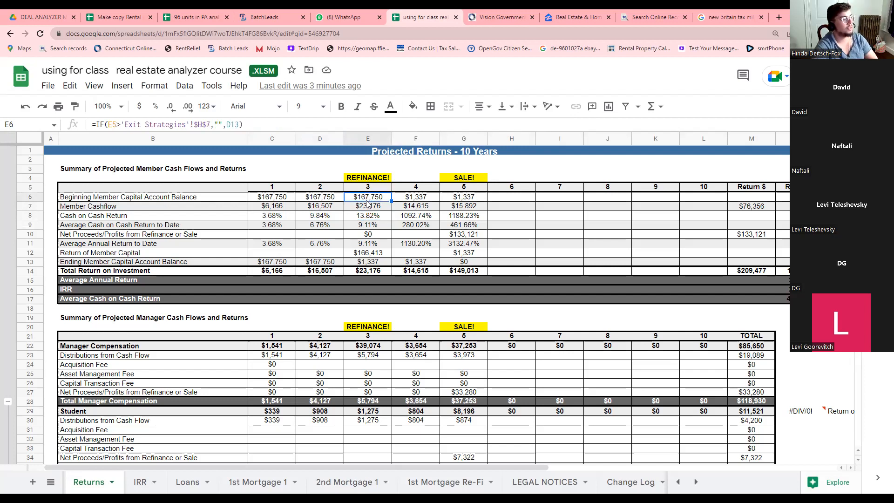
left_click(377, 208)
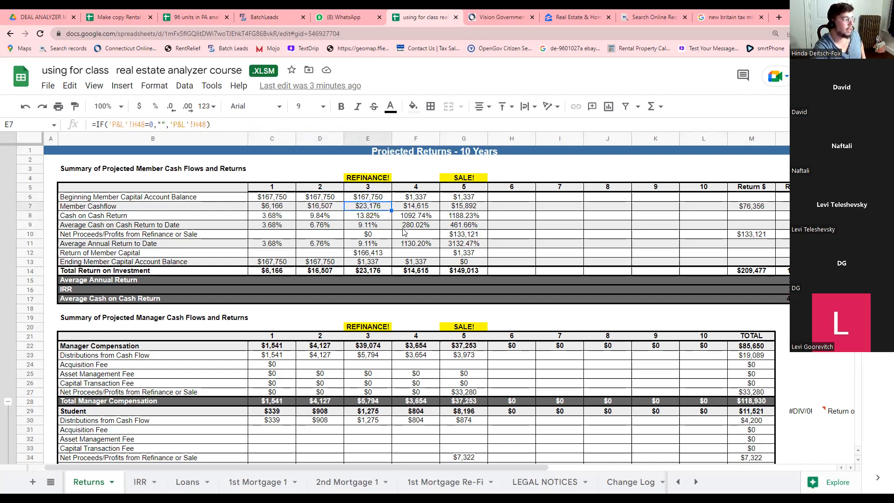
left_click(379, 217)
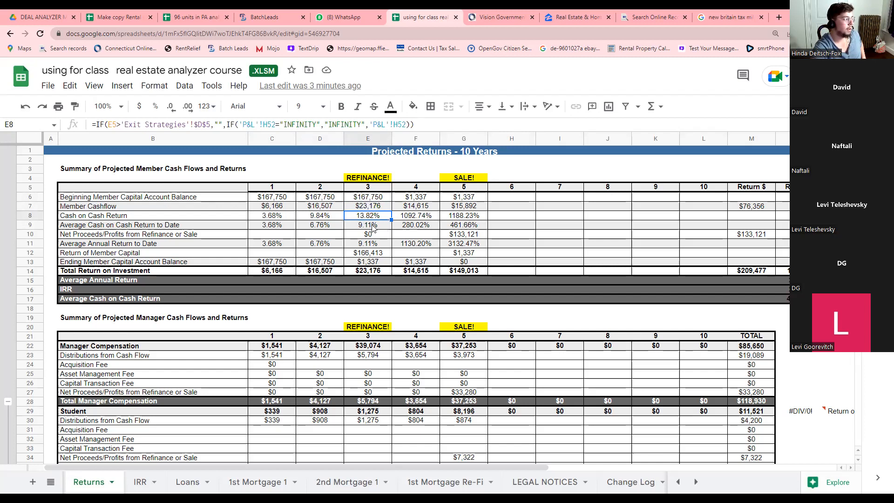
left_click(372, 227)
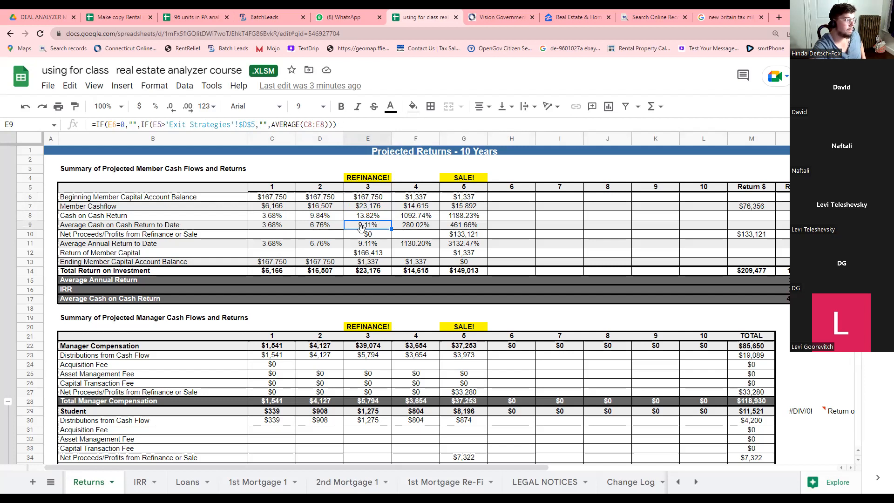
left_click(362, 252)
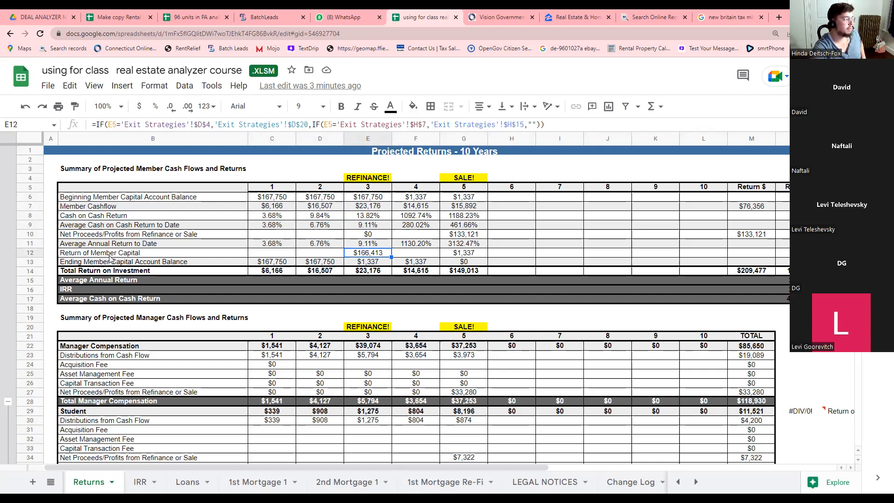
left_click(373, 263)
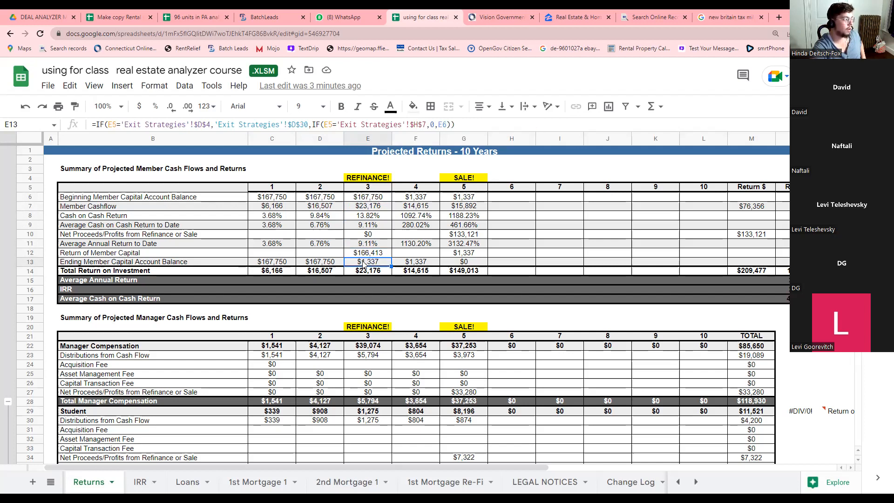
left_click_drag(269, 210, 358, 212)
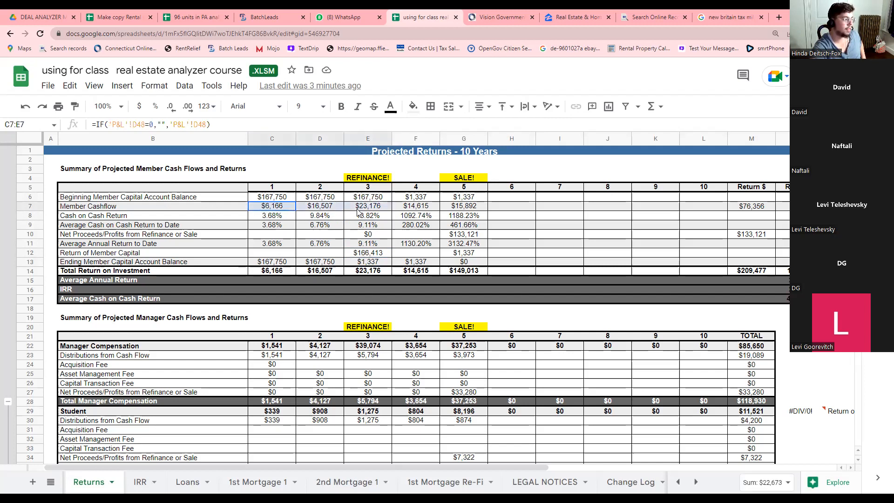
left_click(373, 260)
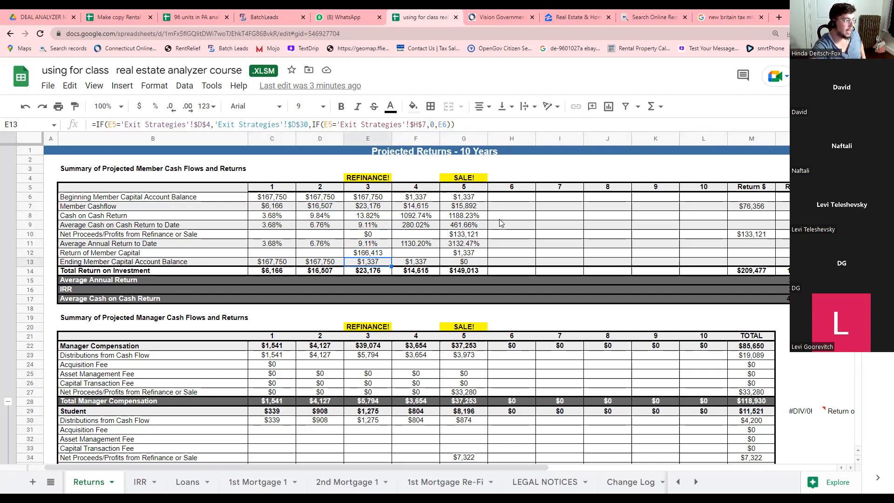
left_click(405, 219)
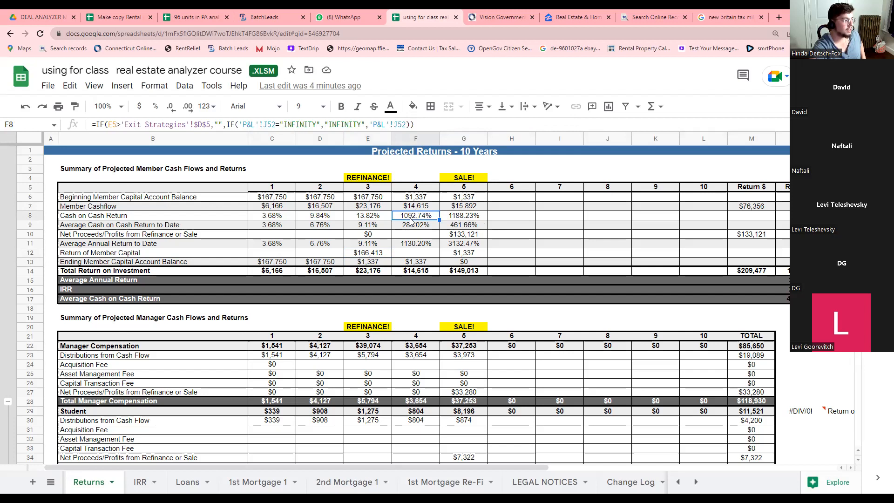
left_click(421, 197)
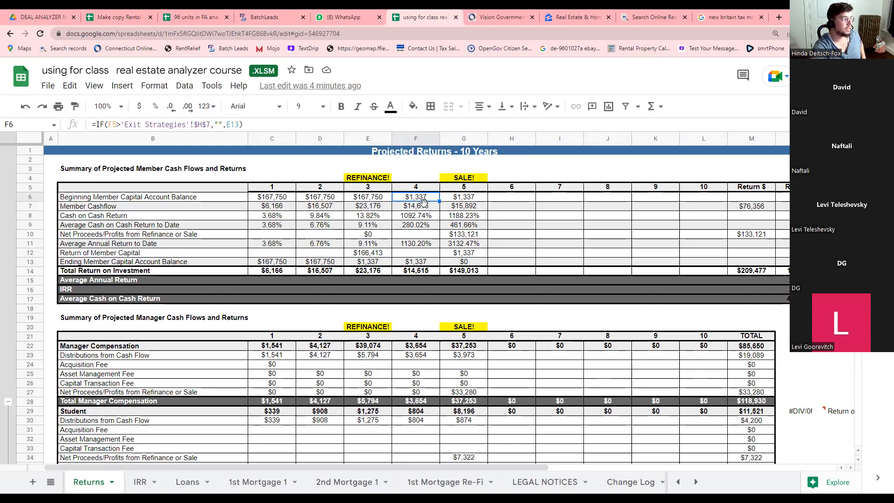
left_click(412, 209)
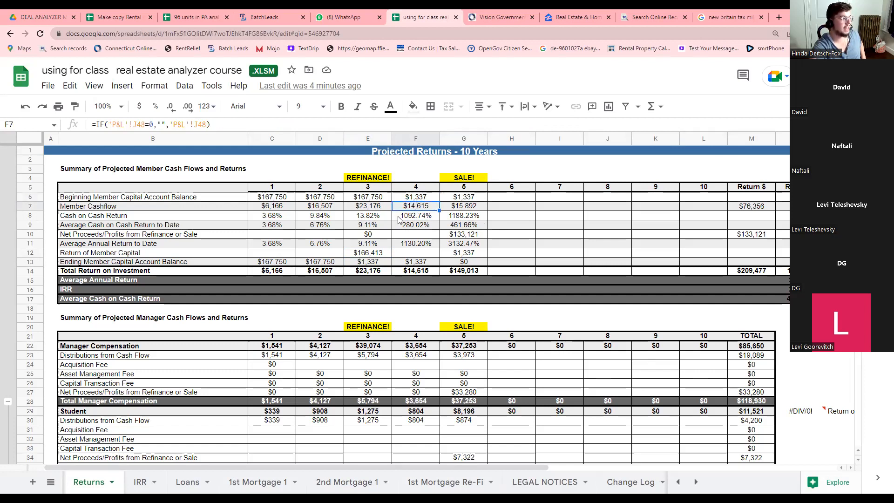
left_click(419, 218)
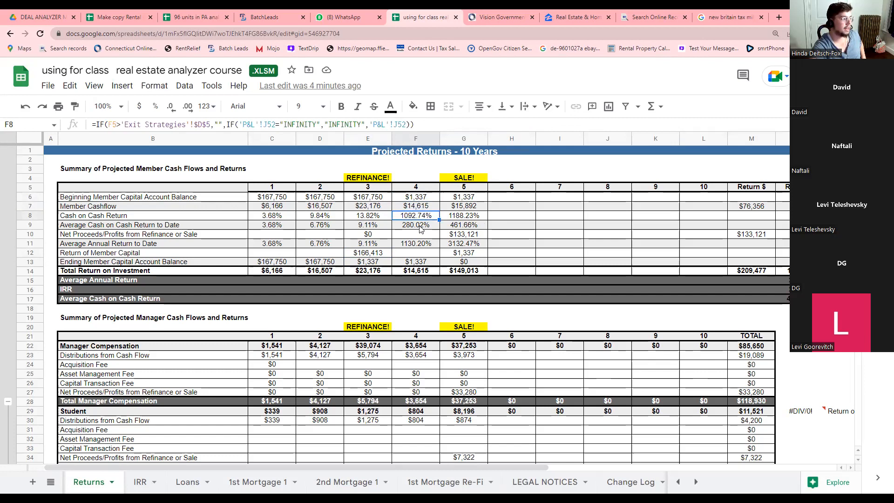
left_click(420, 228)
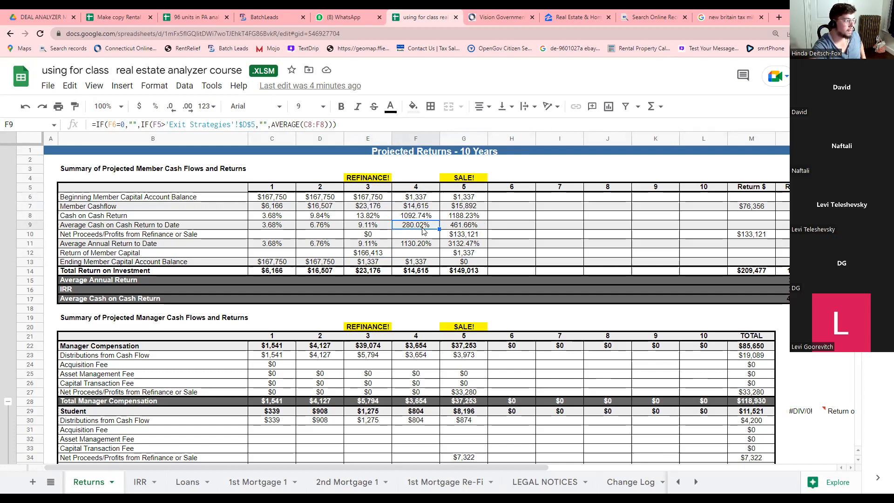
left_click(457, 227)
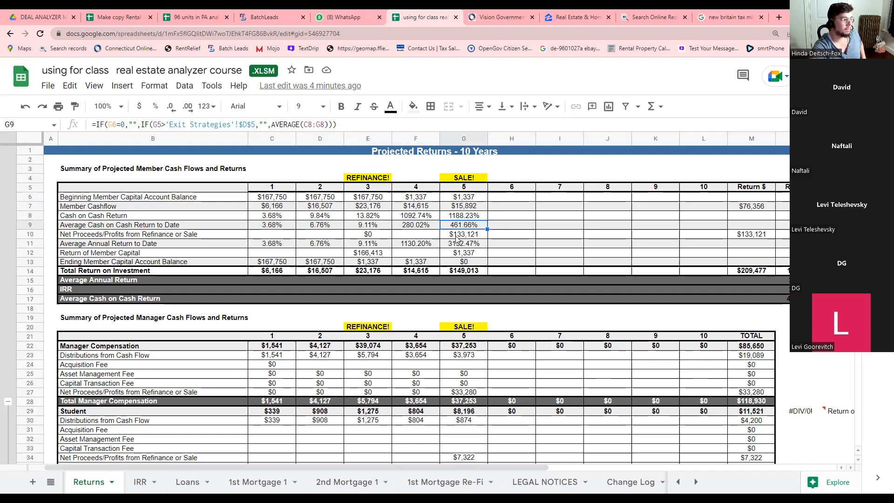
scroll(468, 256, "down", 3)
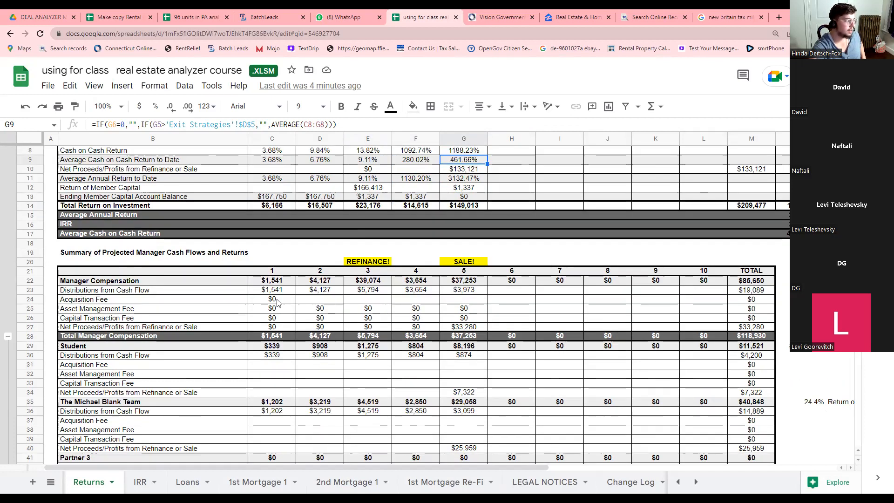
left_click_drag(261, 290, 448, 292)
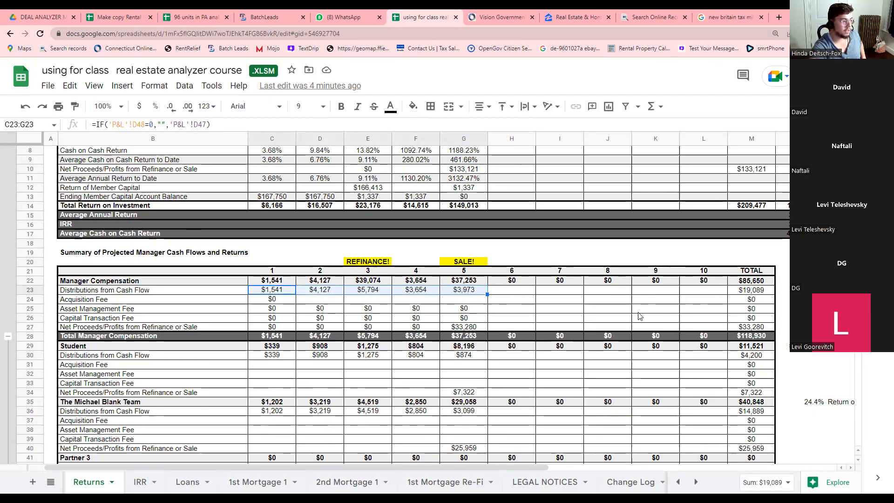
left_click(451, 328)
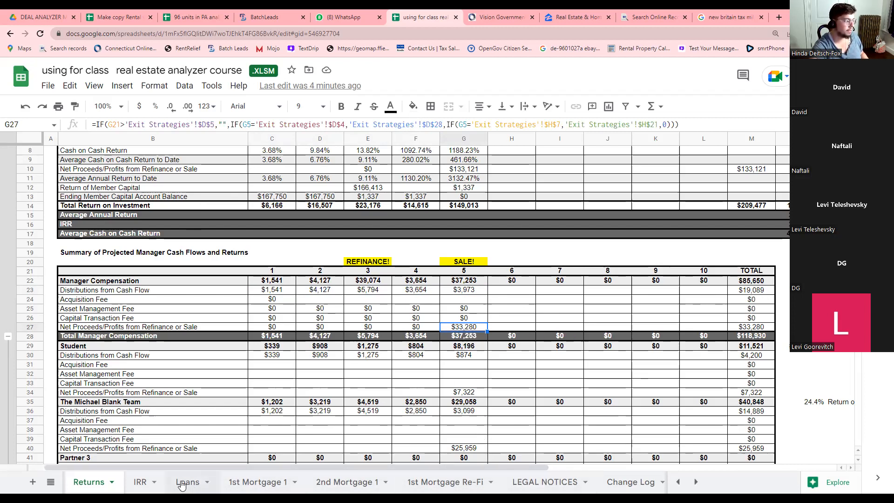
left_click(679, 482)
Check the Exit Strategies sale NOI, sales price and refinance appraised value formulas before returning to P&L.
left_click(583, 483)
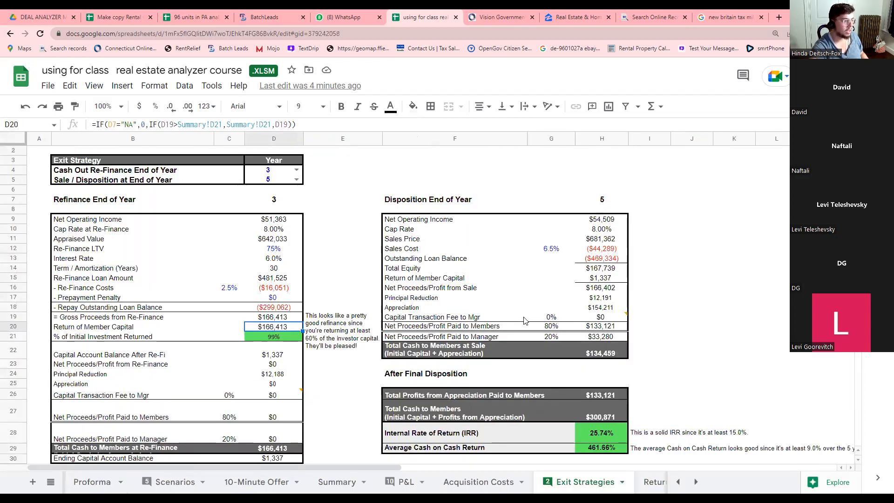
left_click(602, 219)
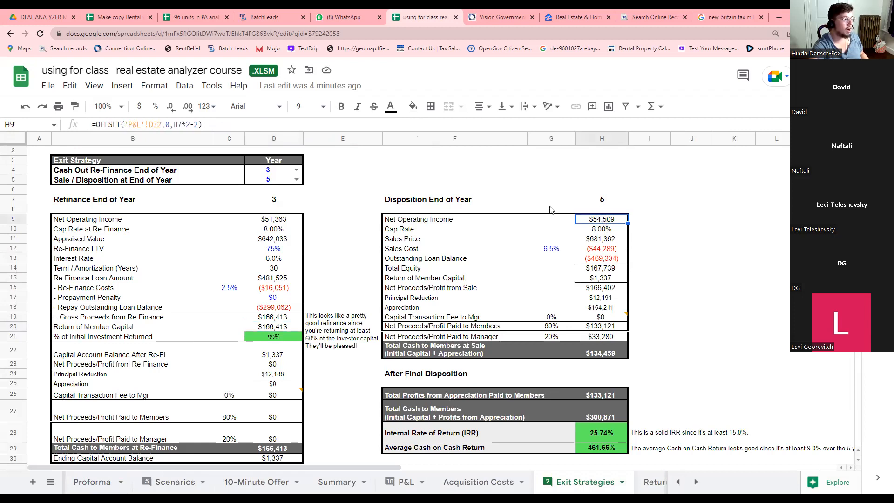
left_click(598, 240)
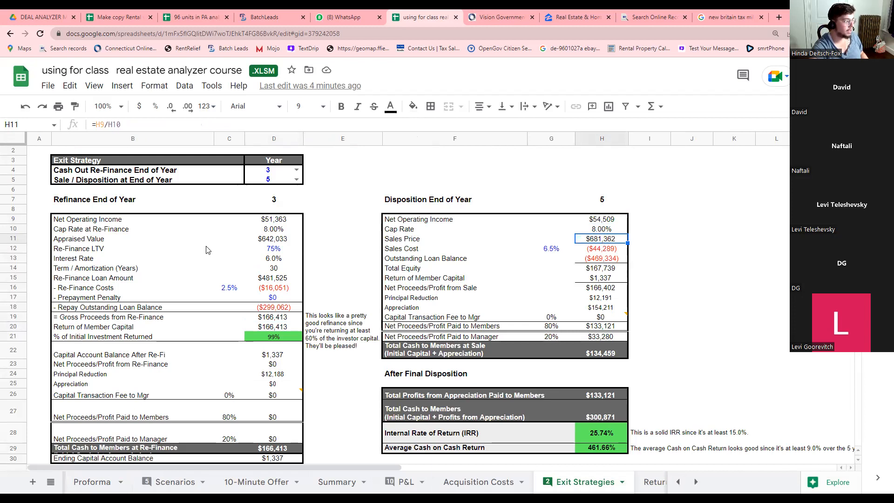
left_click(269, 242)
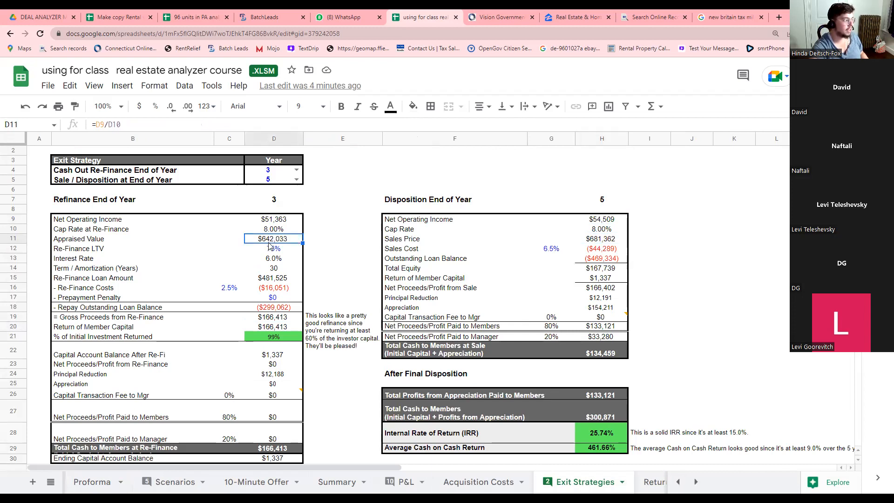
left_click(599, 241)
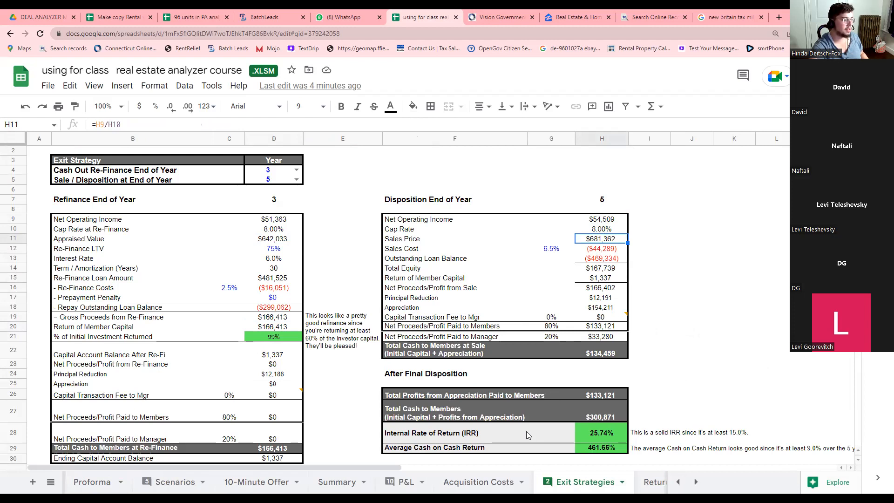
left_click(400, 482)
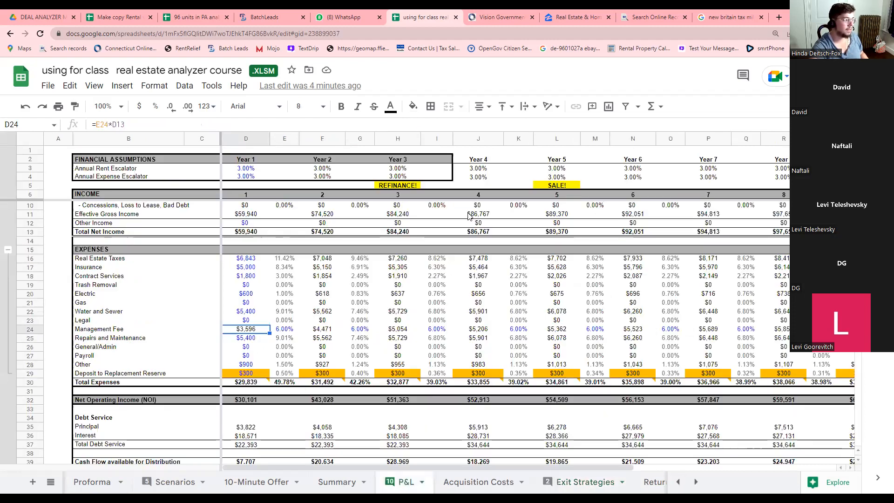
Set the year 5 average monthly rent on P&L to $1,500.
scroll(548, 195, "up", 1)
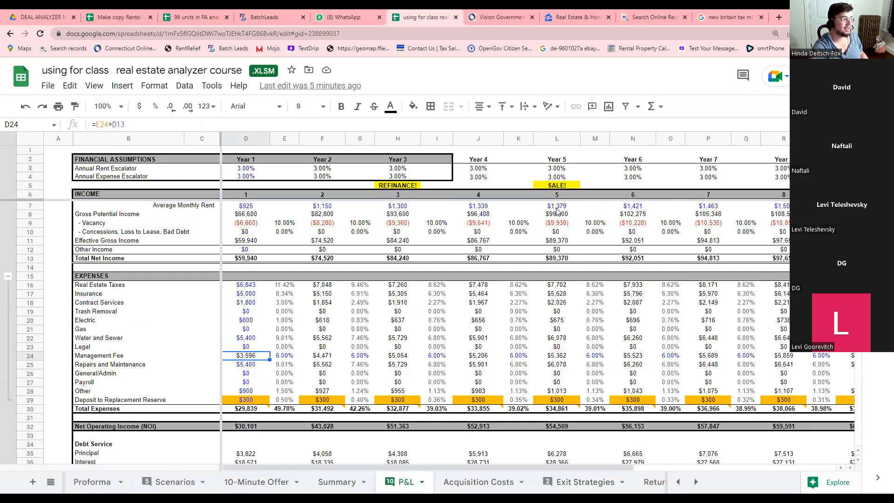
left_click(558, 207)
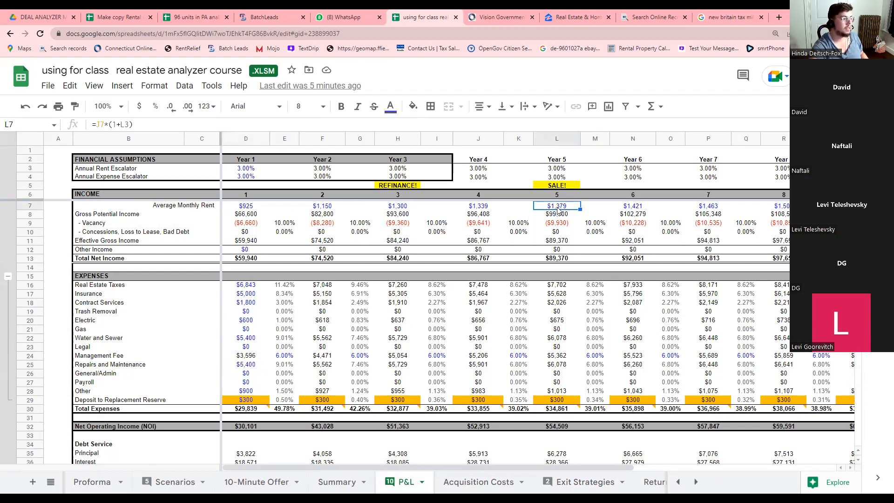
type("1500")
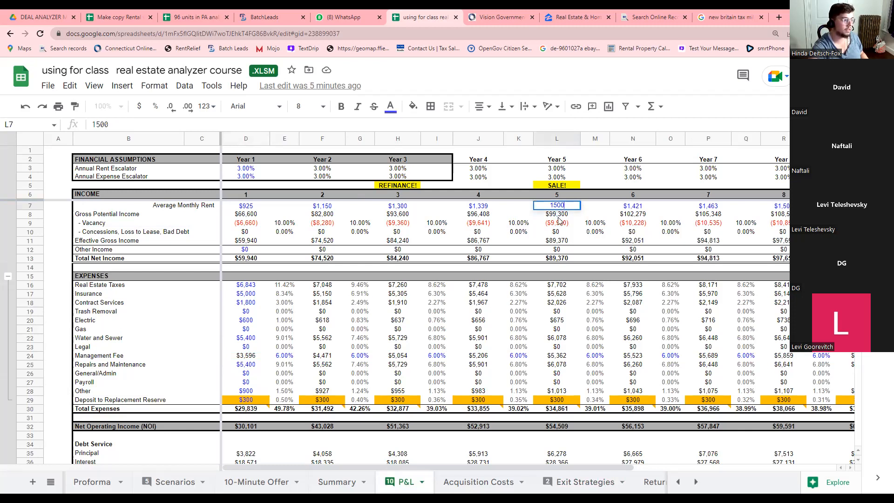
key("Return")
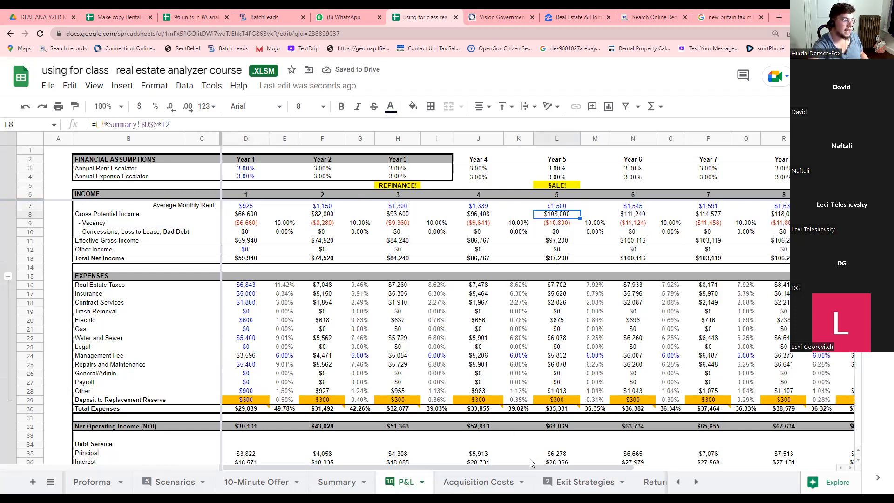
On Exit Strategies, check the updated sale NOI and price, then set the G12 sales cost rate to 8%.
left_click(586, 482)
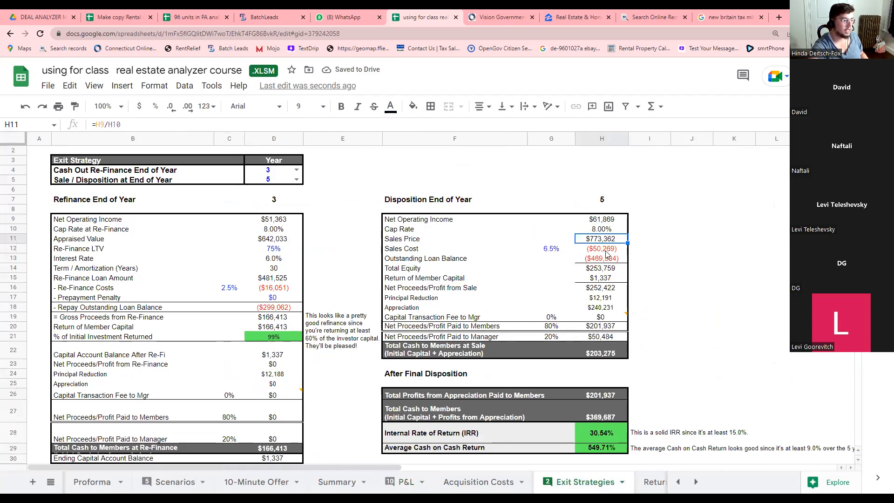
left_click(605, 223)
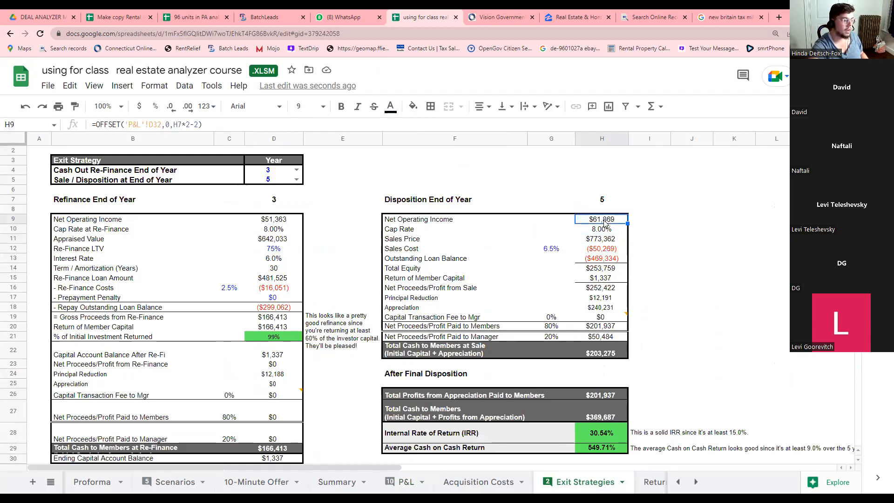
left_click(605, 239)
left_click(607, 250)
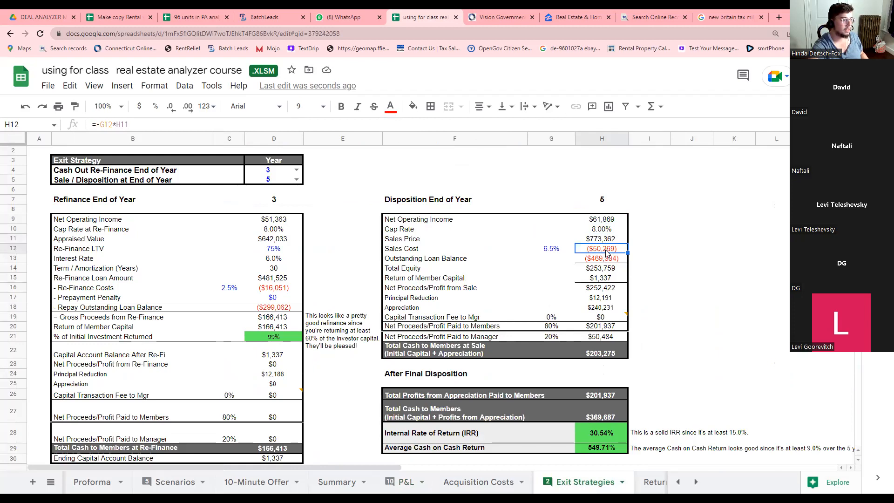
left_click(549, 251)
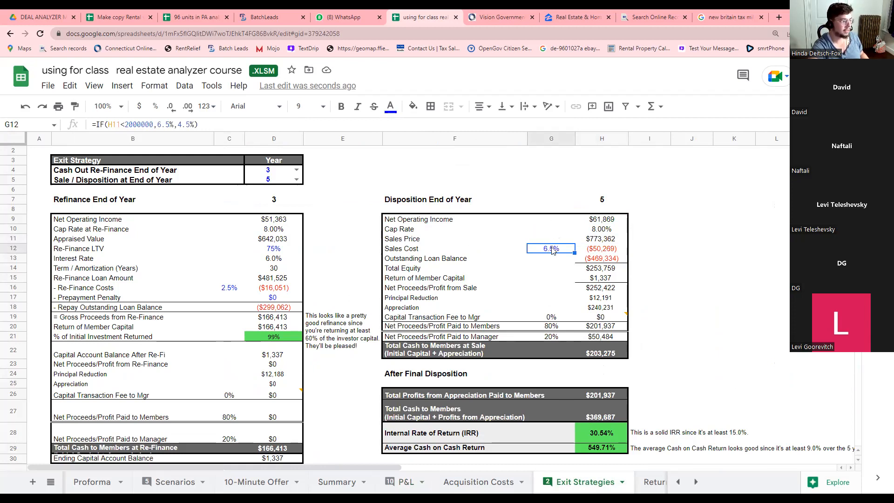
type("8")
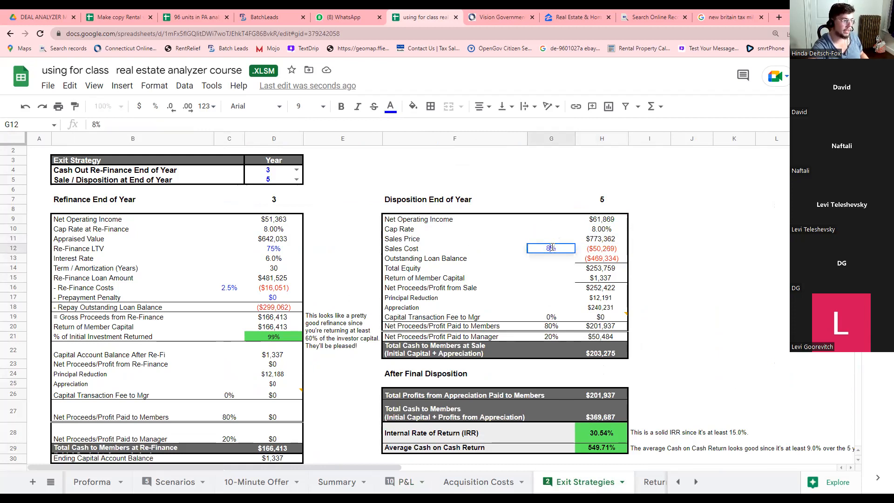
left_click(570, 269)
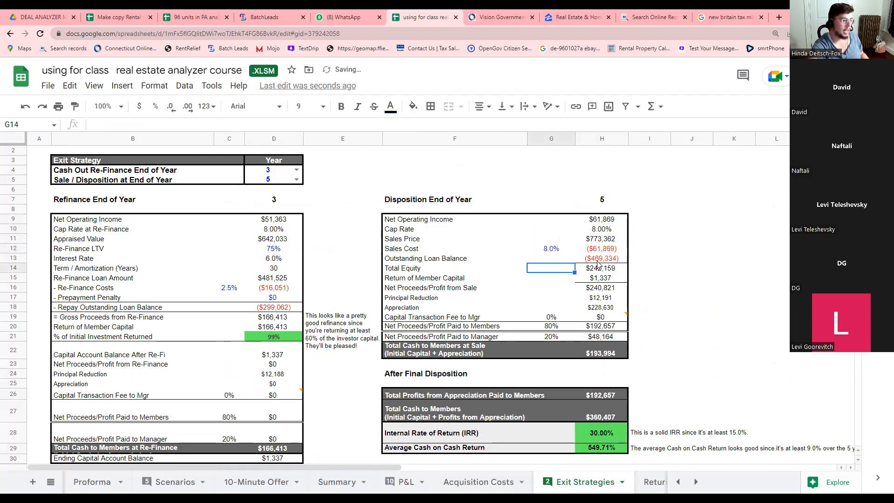
Review the loan balance, equity, net proceeds, principal reduction, appreciation and member/manager proceeds formulas.
left_click(599, 262)
left_click(599, 271)
left_click(602, 290)
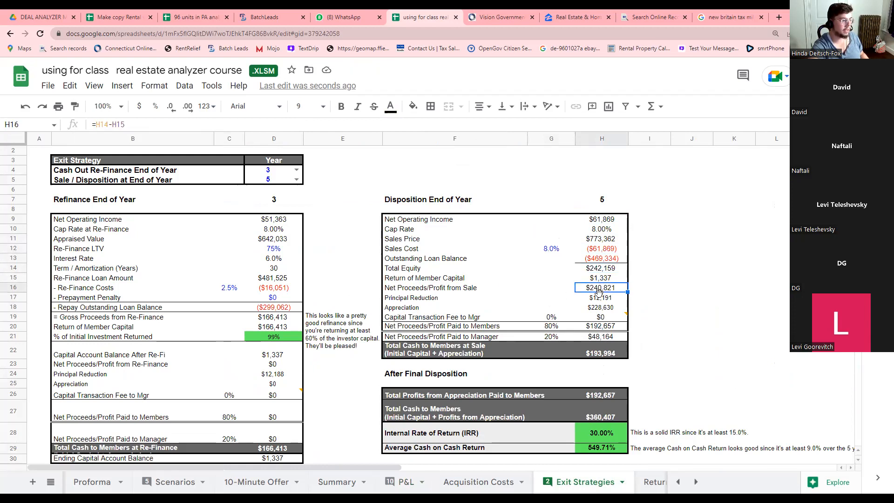
left_click(600, 298)
left_click(600, 308)
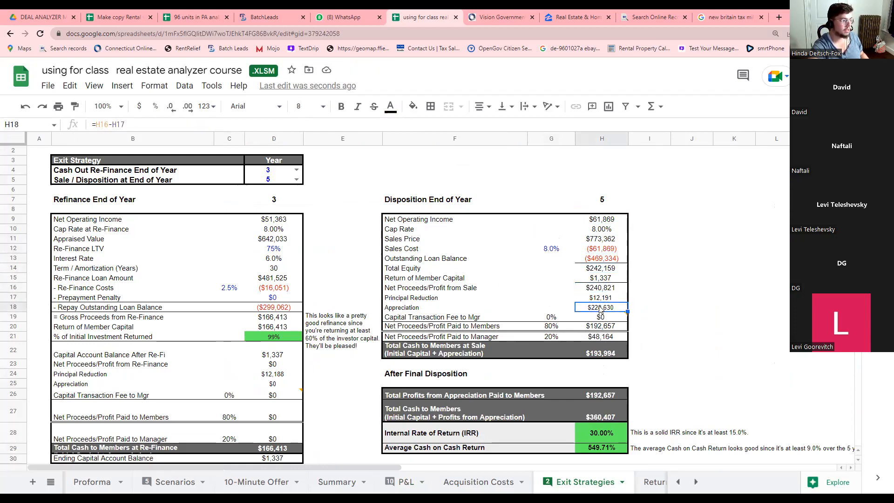
left_click(607, 327)
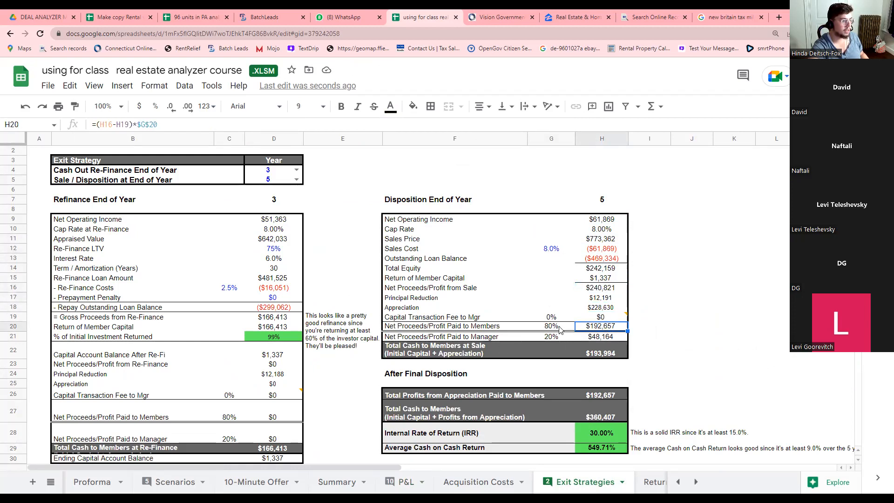
key("Down")
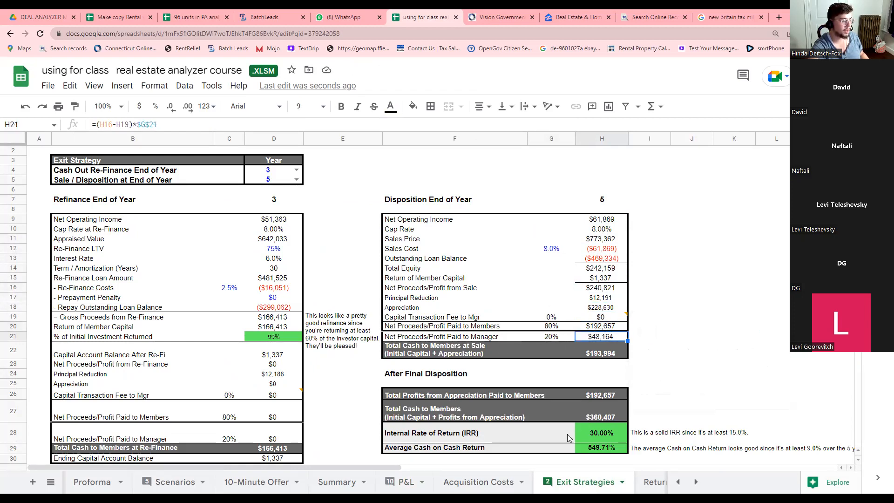
scroll(511, 484, "down", 5)
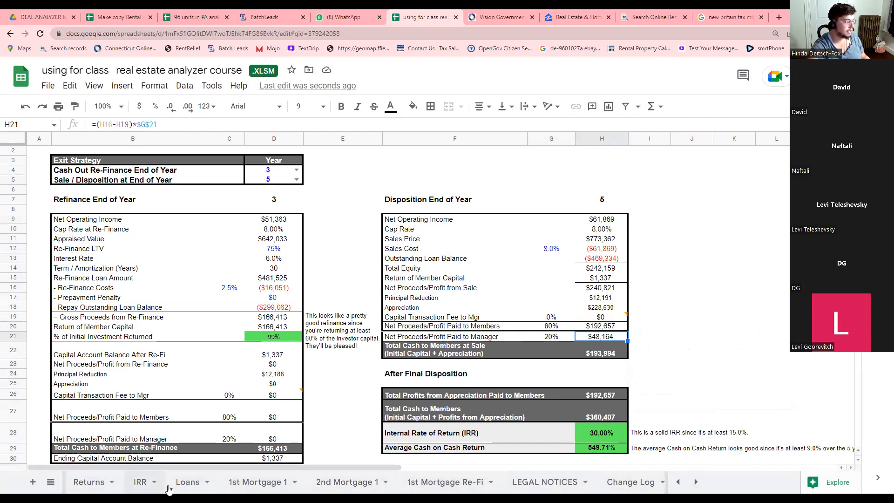
Browse the 1st Mortgage 1, 2nd Mortgage 1, 1st Mortgage Re-Fi, LEGAL NOTICES and Change Log sheets.
left_click(240, 484)
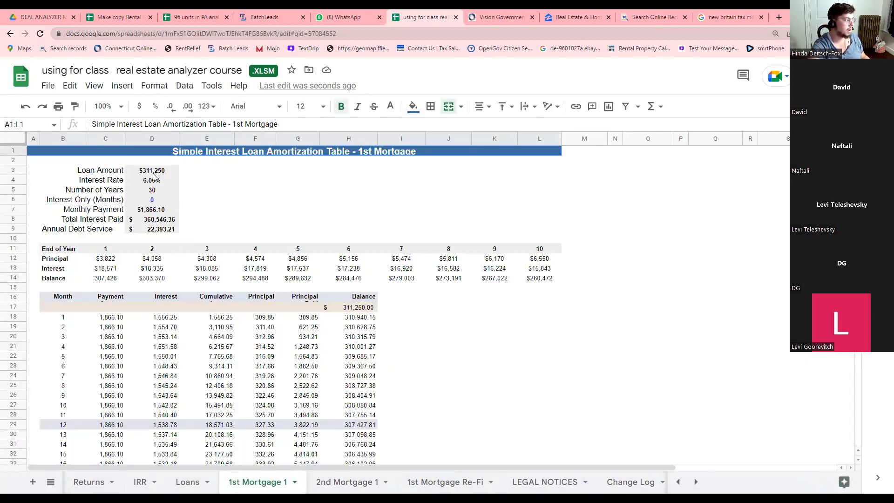
left_click(344, 483)
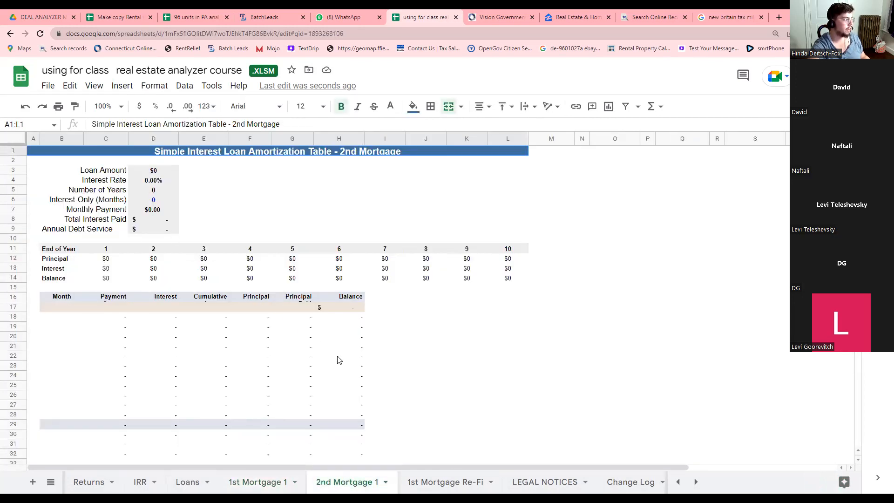
left_click(425, 485)
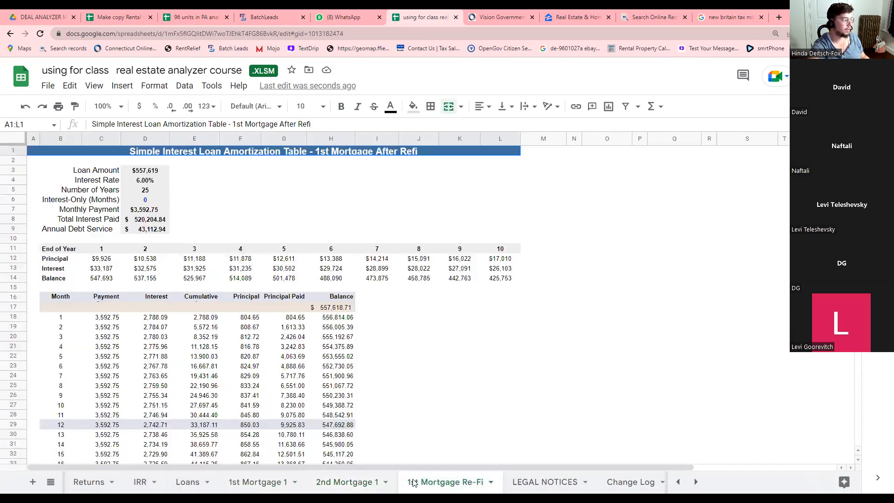
left_click(321, 485)
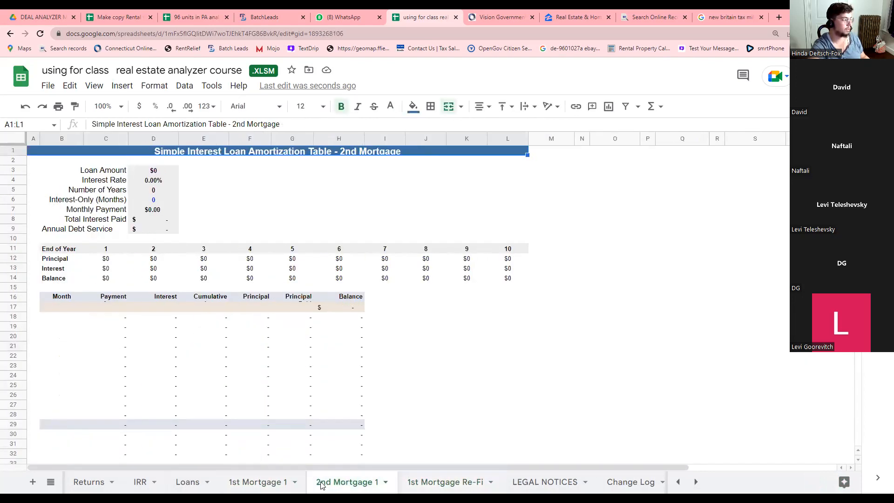
left_click(431, 485)
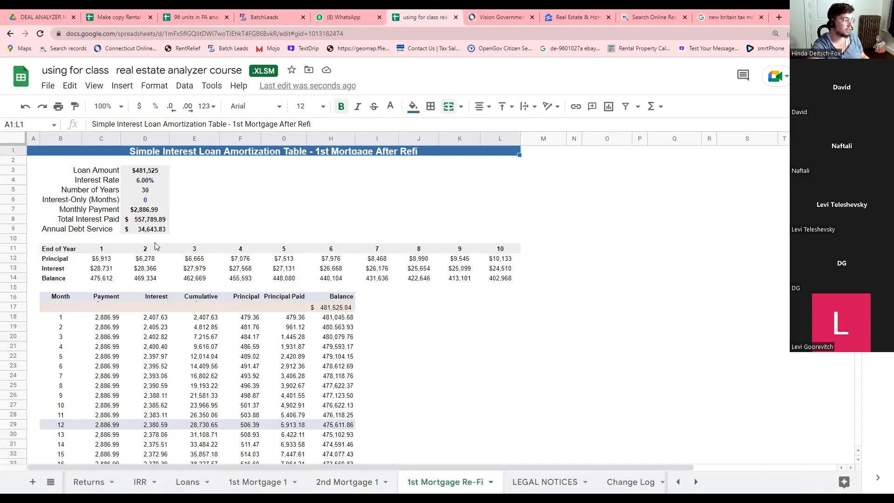
left_click(531, 487)
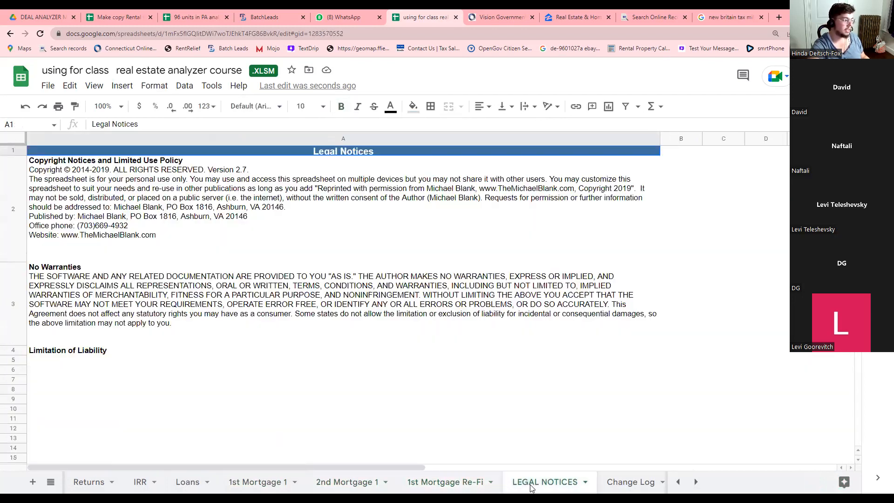
left_click(627, 483)
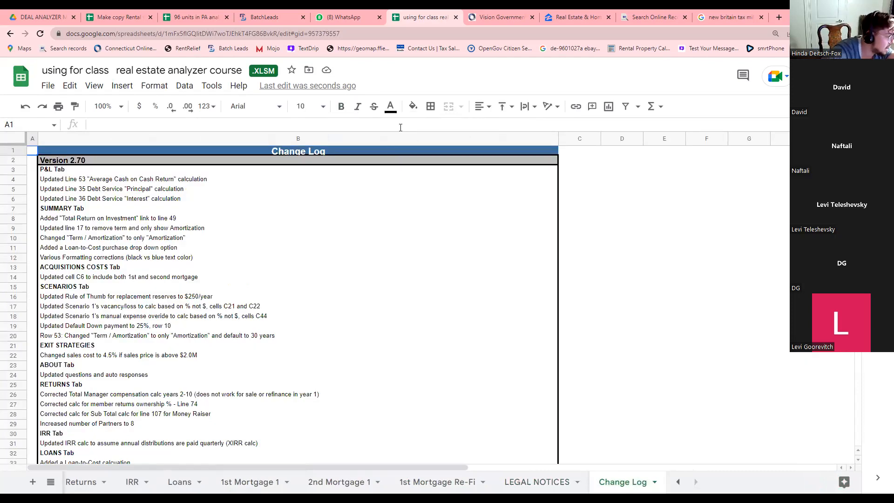
Briefly view the 96 units in PA spreadsheet, then return to the analyzer and open the About sheet.
left_click(679, 482)
left_click(680, 483)
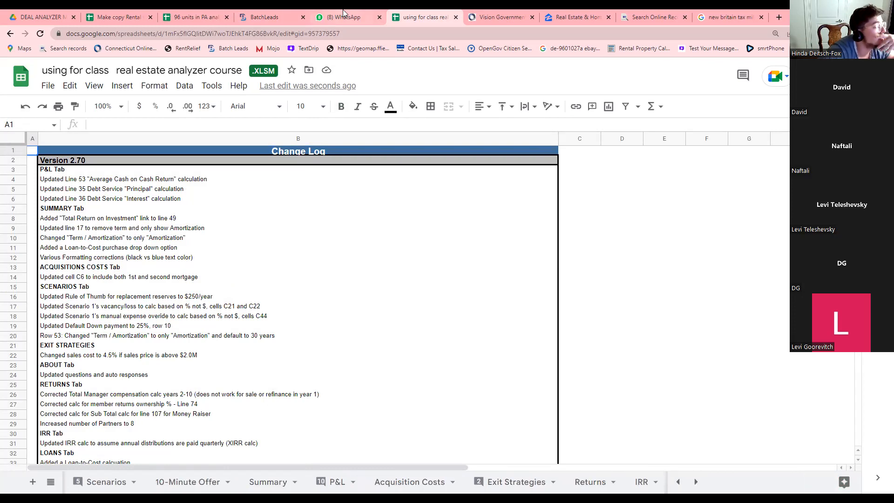
mouse_move(345, 14)
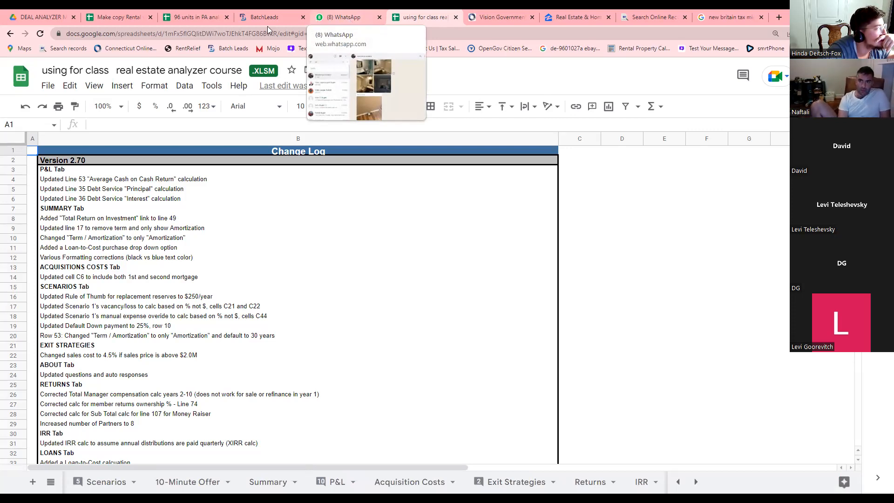
left_click(198, 22)
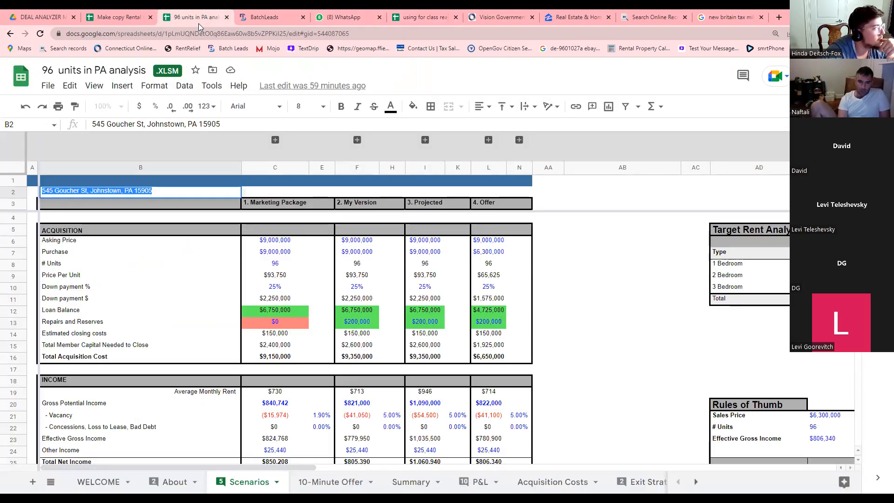
left_click(401, 17)
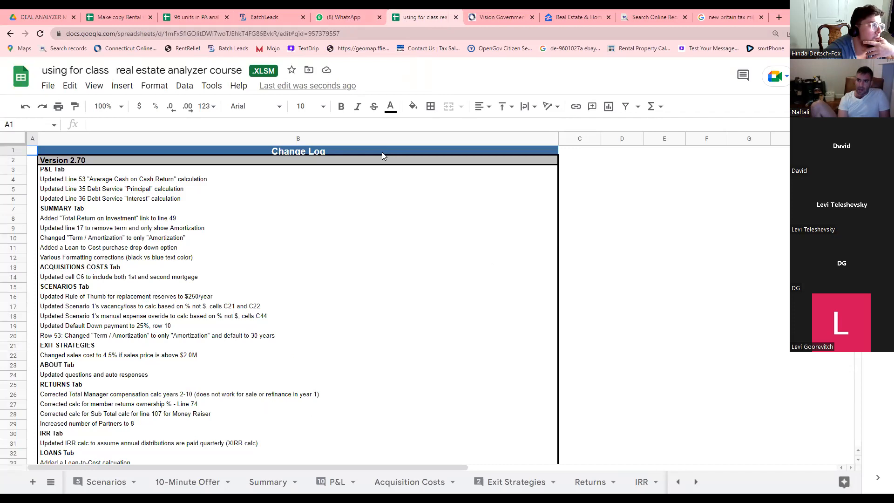
left_click(676, 482)
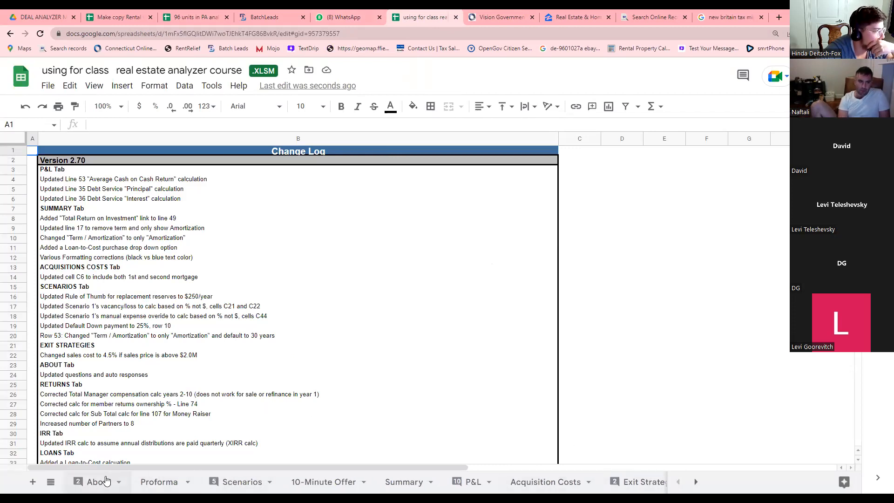
left_click(106, 480)
left_click(150, 485)
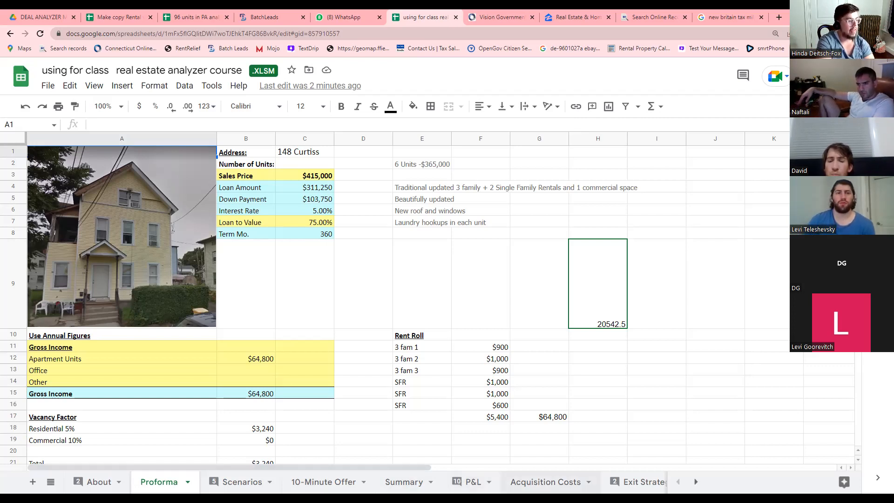
Set the year 2 average monthly rent to $1,200 and check the % of initial investment returned.
left_click(472, 482)
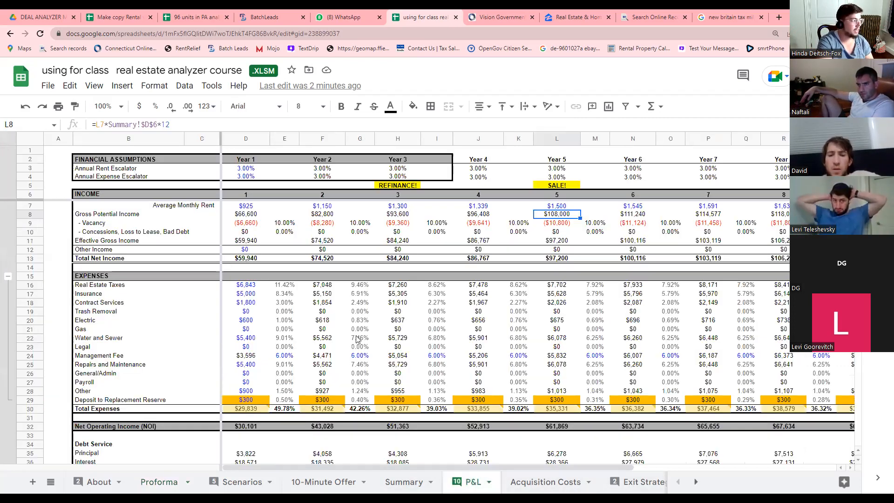
left_click(323, 206)
type("1,200")
key("Tab")
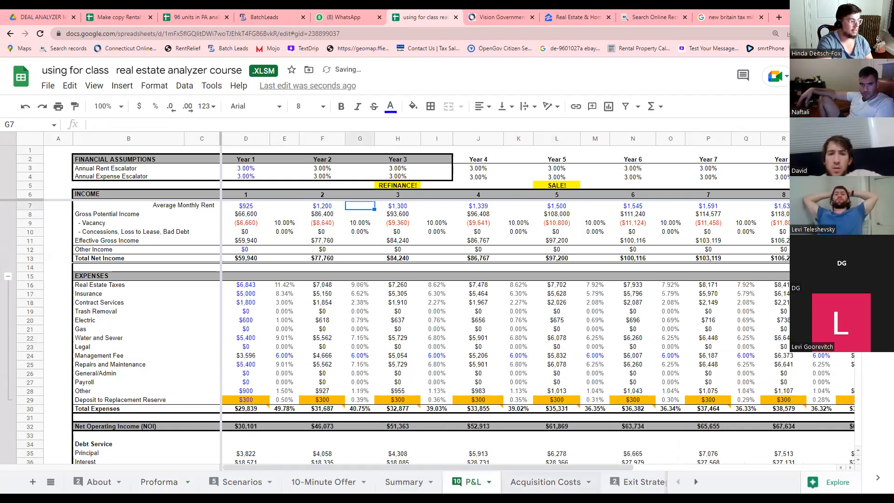
left_click(641, 482)
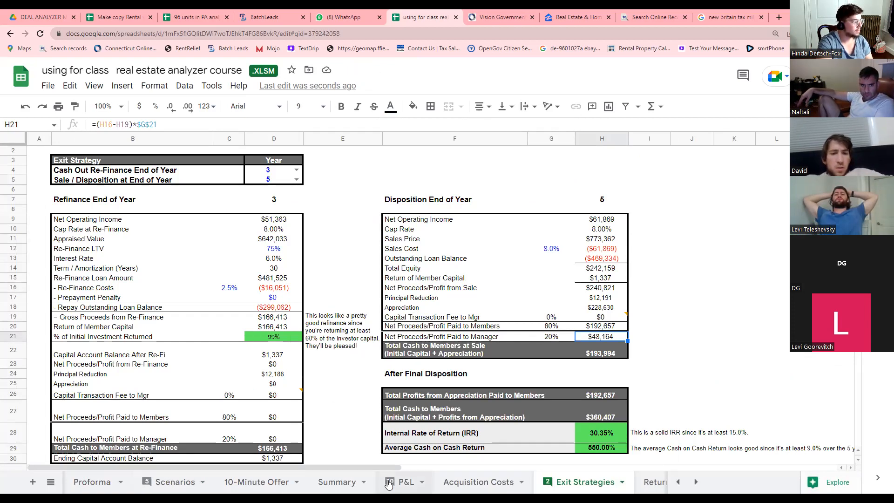
left_click(283, 338)
left_click(403, 482)
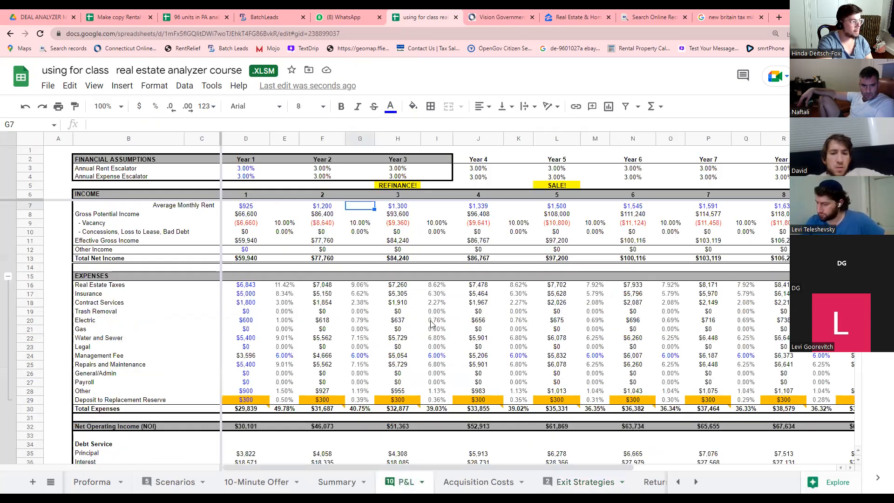
Set the year 3 average monthly rent to $1,400 and view the recalculated Exit Strategies returns.
left_click(395, 209)
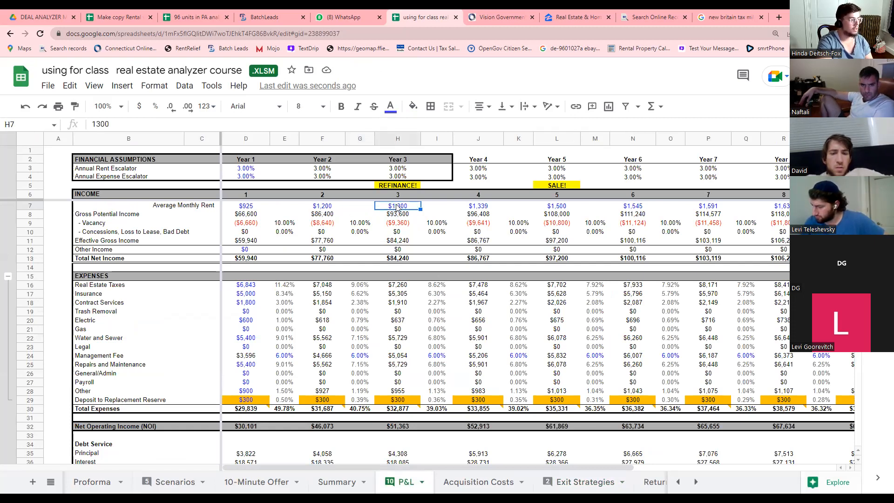
type("1400")
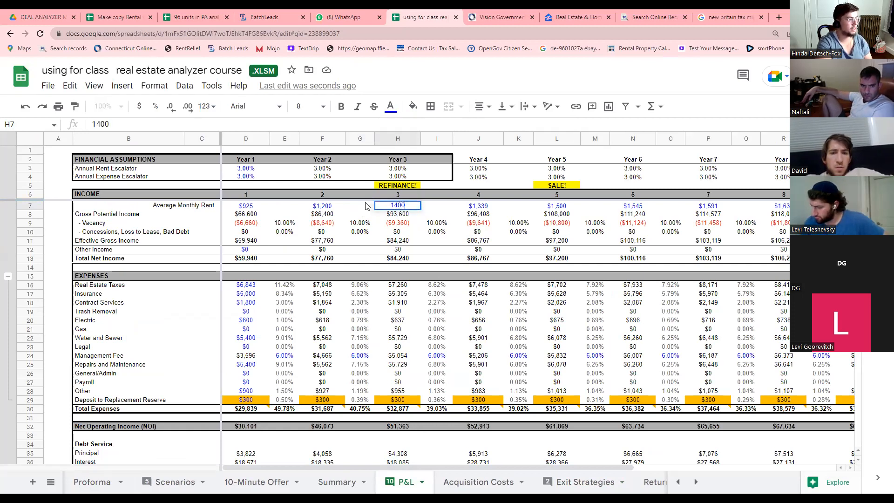
left_click(366, 206)
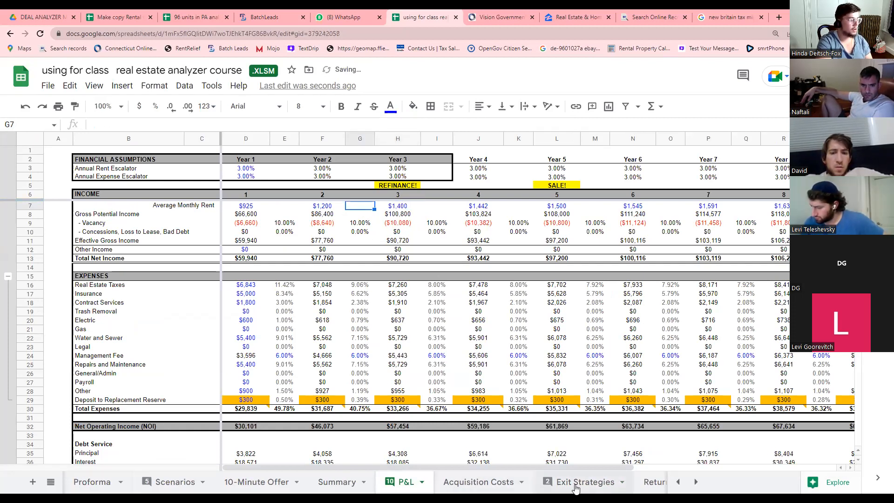
left_click(576, 485)
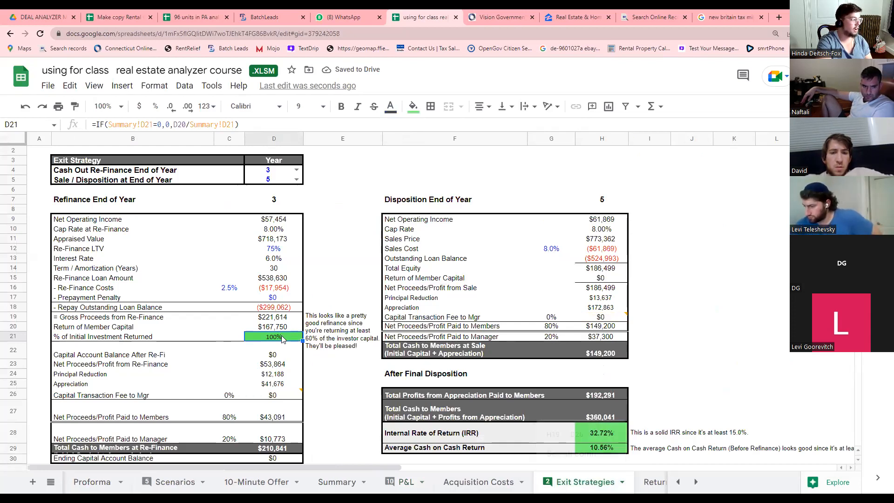
Cross-check the refinance NOI on Exit Strategies against the $1,400 year 3 rent on P&L.
left_click(286, 220)
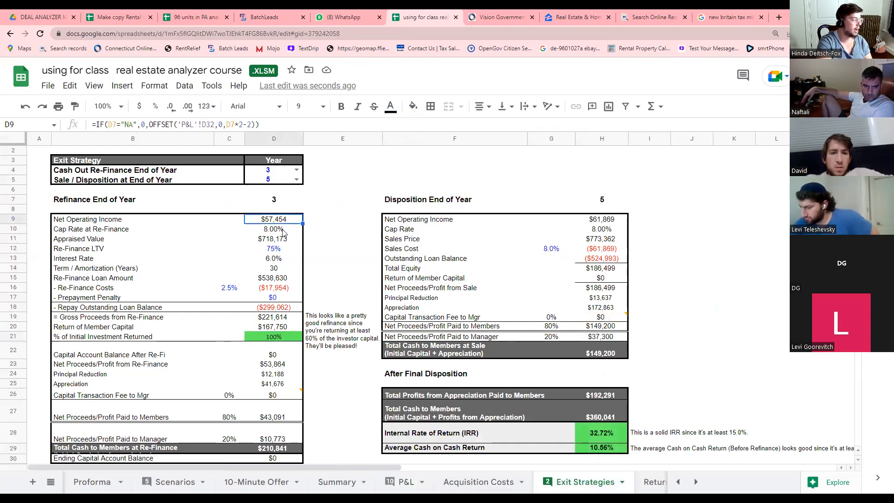
left_click(408, 487)
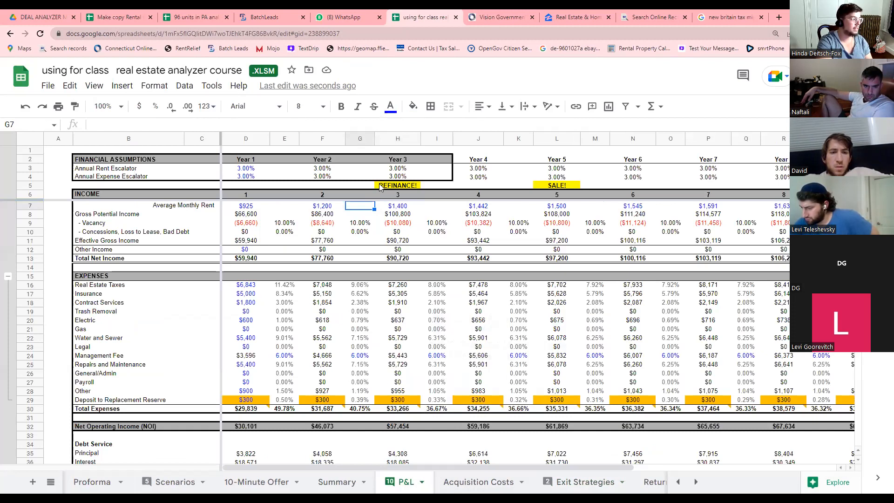
left_click(399, 208)
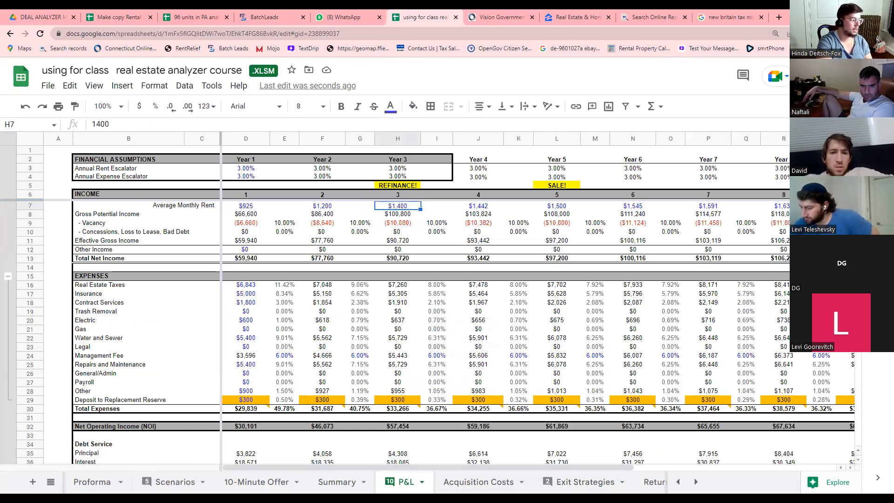
left_click(580, 483)
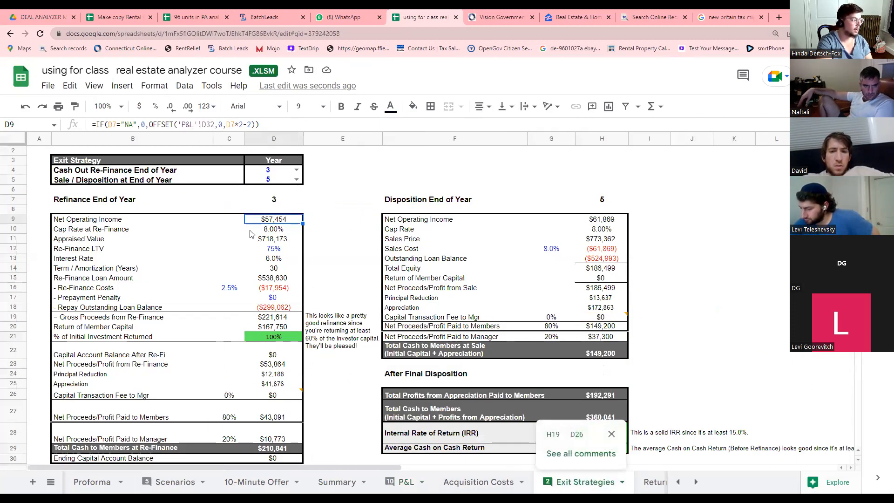
Review the % of Initial Investment Returned and manager refinance proceeds formulas, then open the Returns sheet.
left_click(279, 342)
scroll(289, 365, "down", 3)
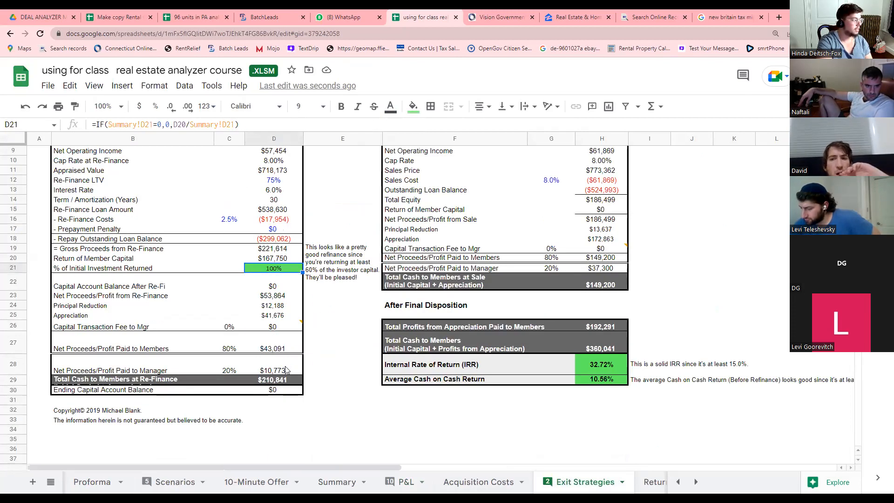
left_click(272, 371)
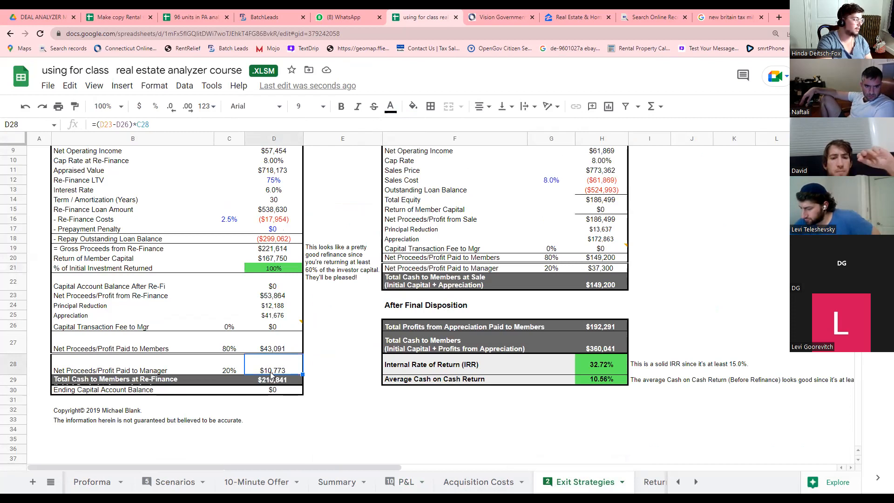
scroll(282, 361, "up", 3)
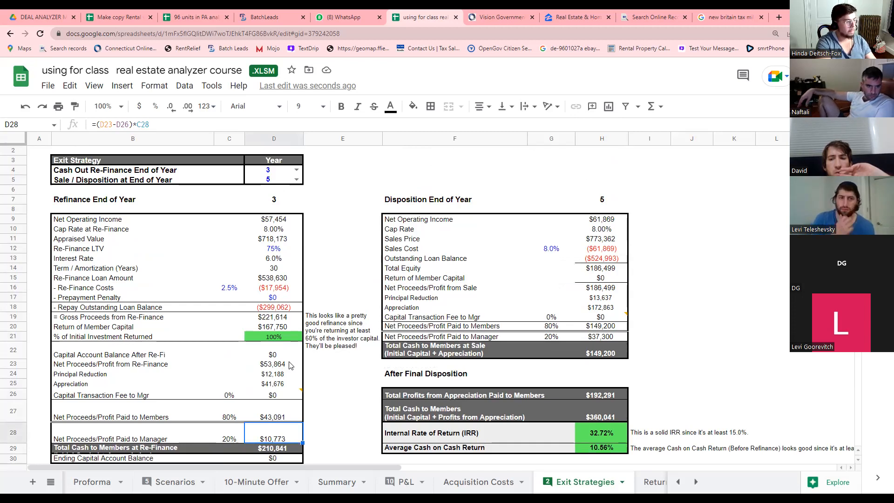
left_click(327, 344)
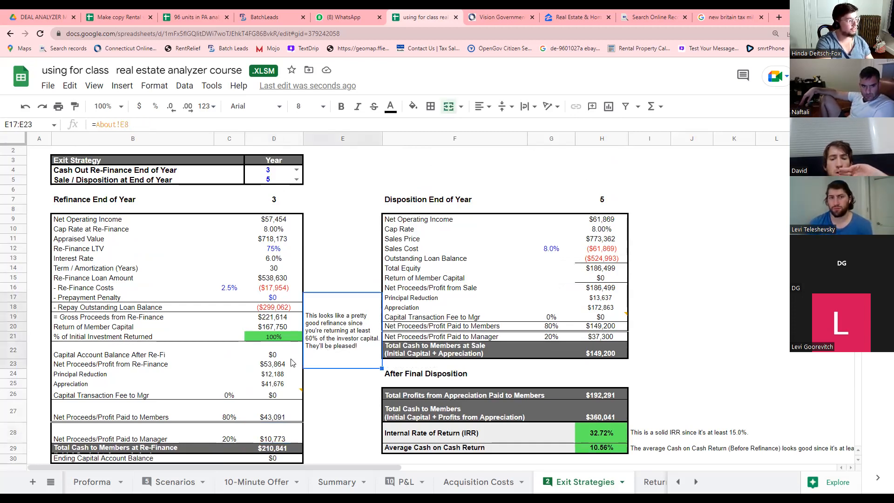
left_click(663, 487)
scroll(303, 323, "up", 3)
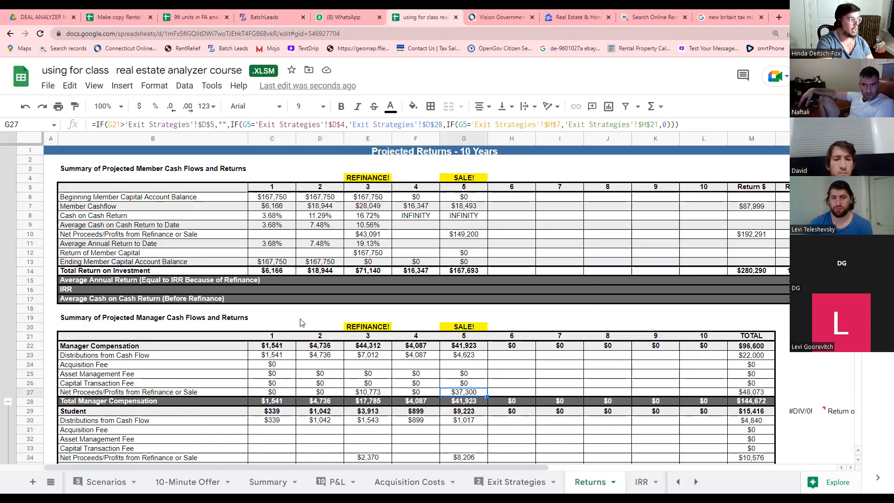
Inspect the year 3 and 4 member cashflow and sale-year formulas on Returns before returning to P&L.
left_click(366, 209)
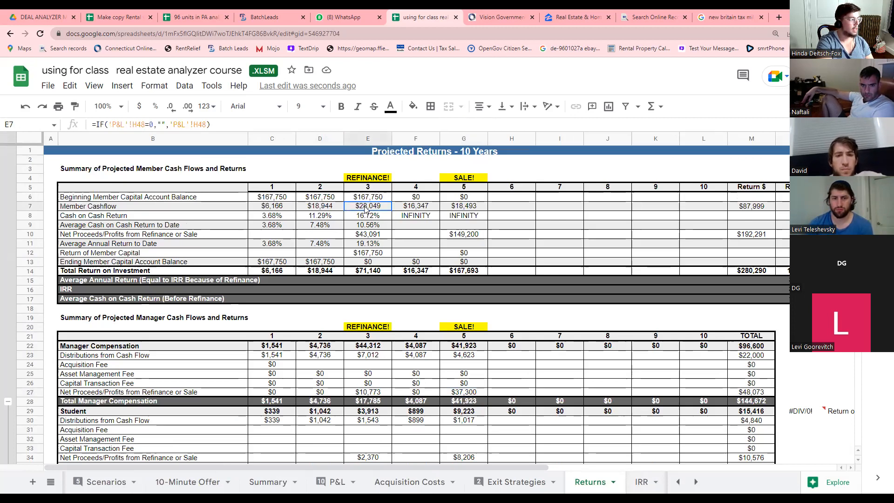
left_click(405, 206)
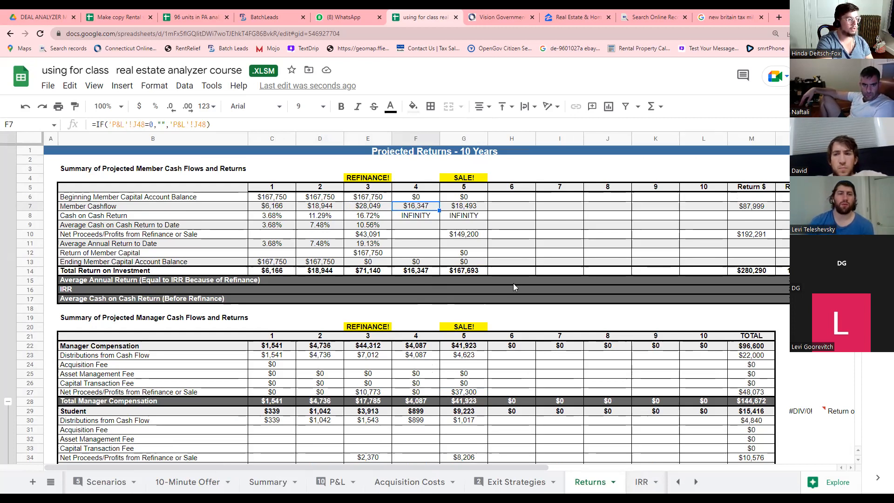
left_click(463, 188)
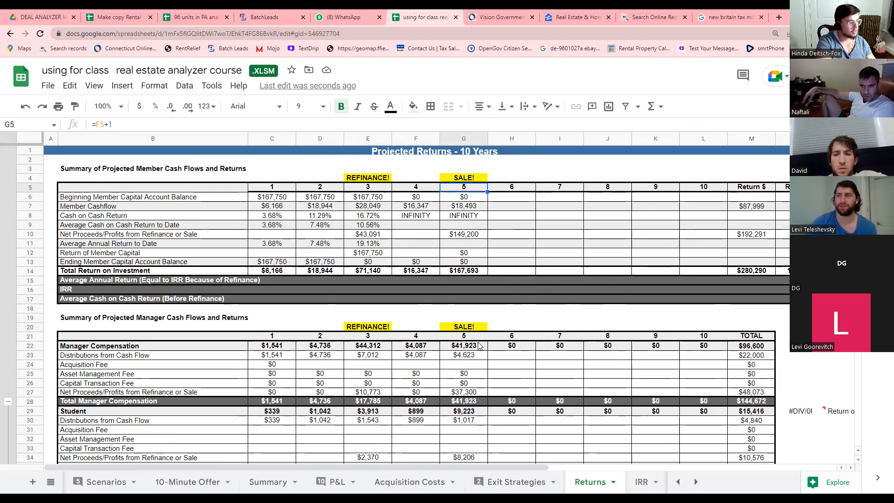
left_click(336, 482)
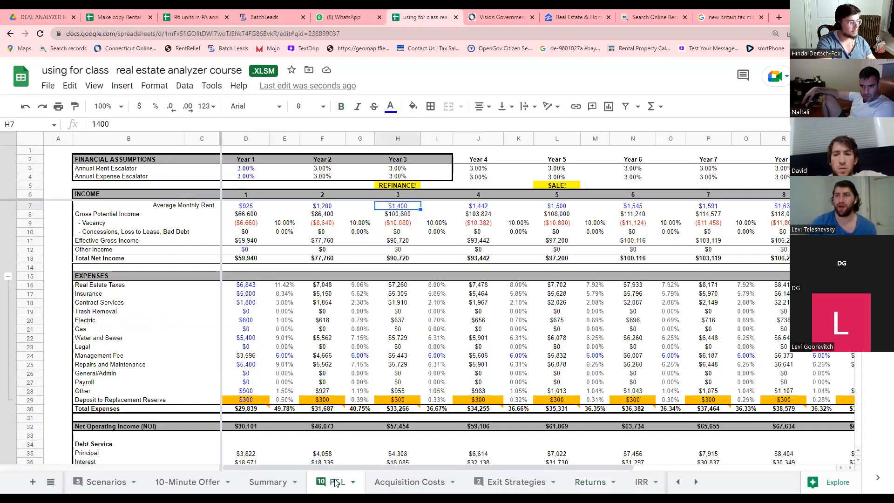
mouse_move(335, 482)
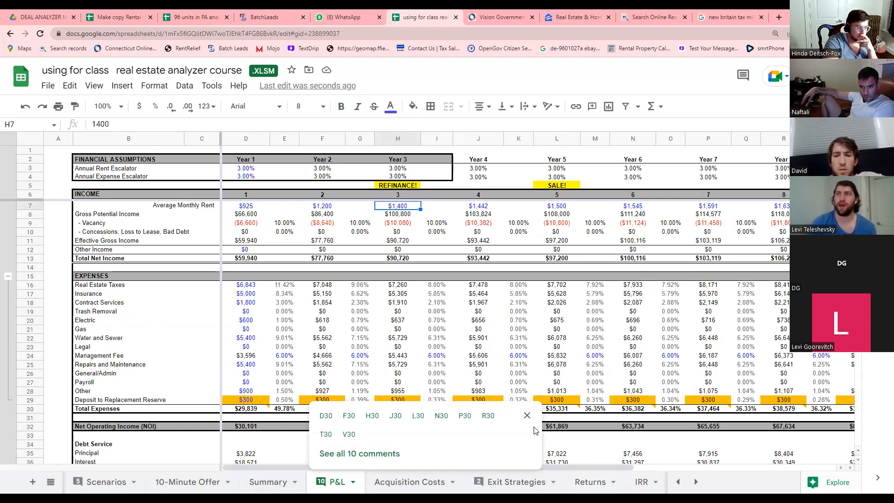
left_click(527, 415)
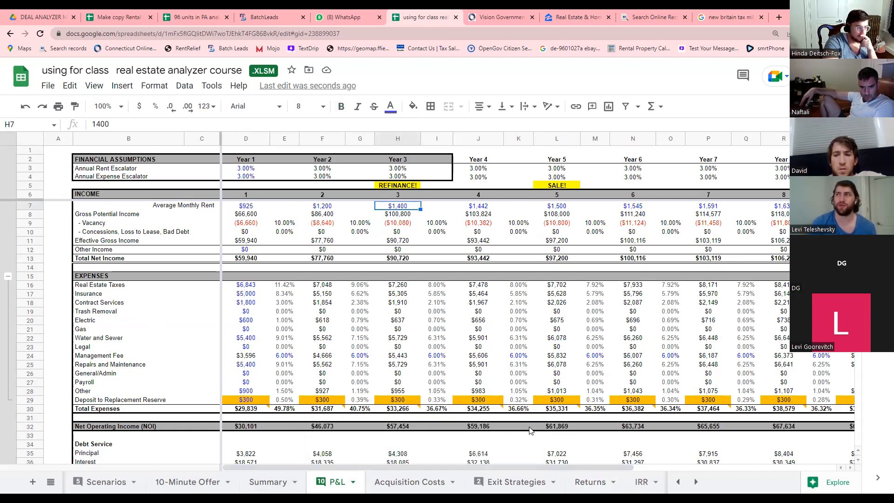
left_click(474, 445)
left_click(396, 454)
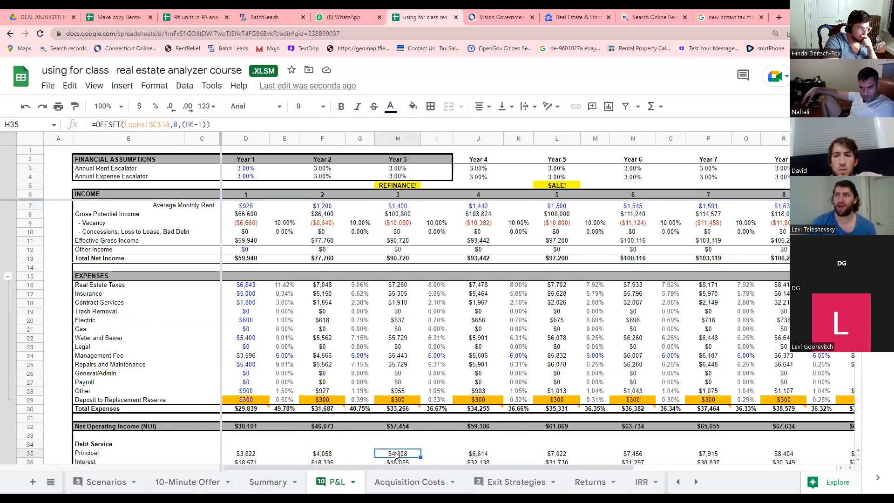
left_click(328, 454)
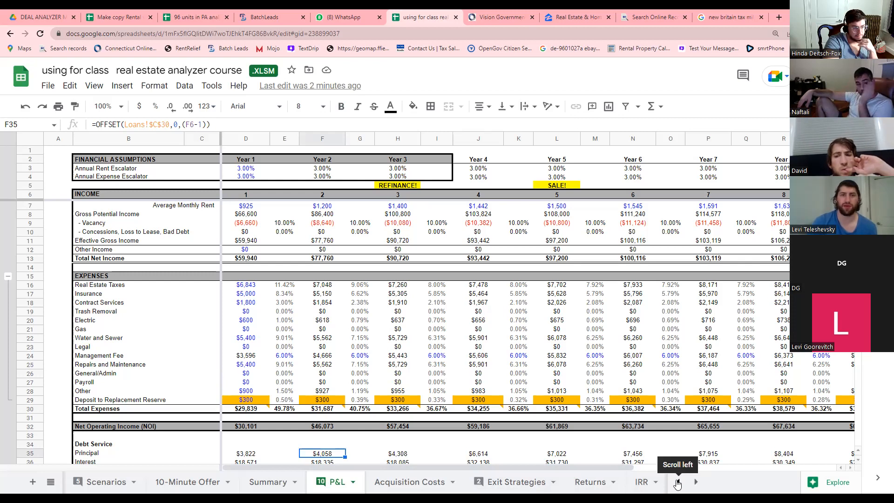
left_click(677, 483)
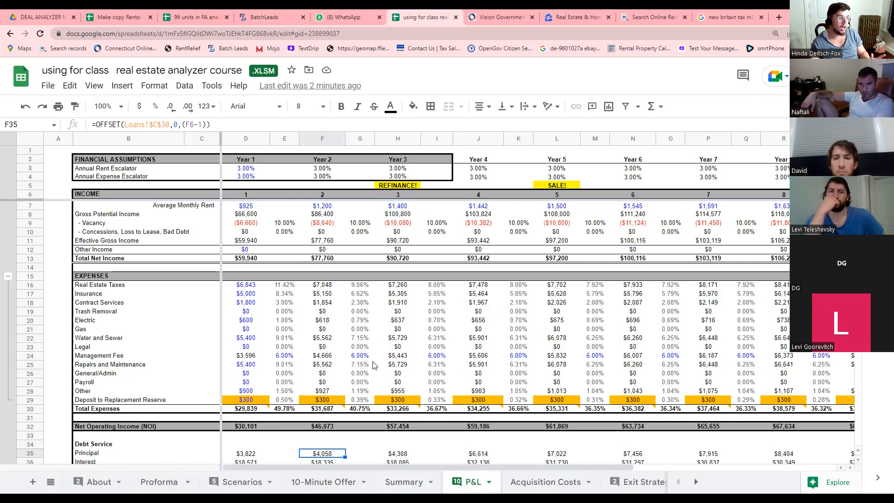
Open the Scenarios sheet and inspect the Marketing Package loan balance formula.
left_click(238, 482)
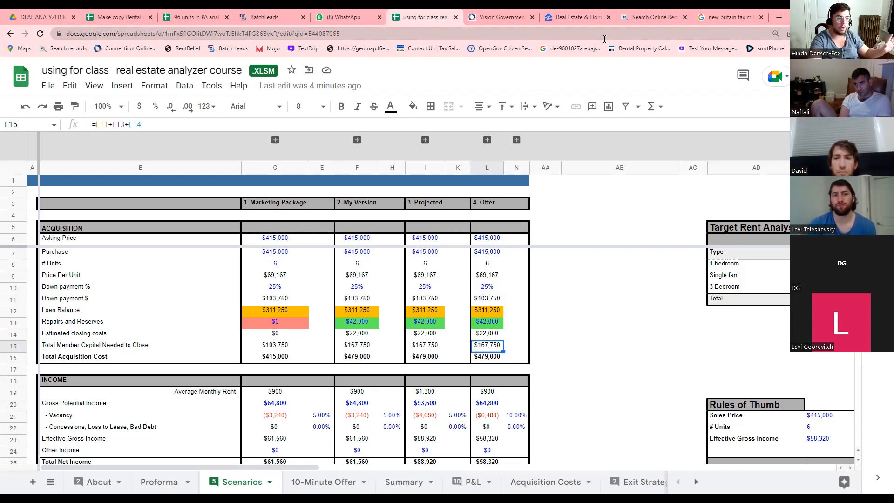
left_click(267, 310)
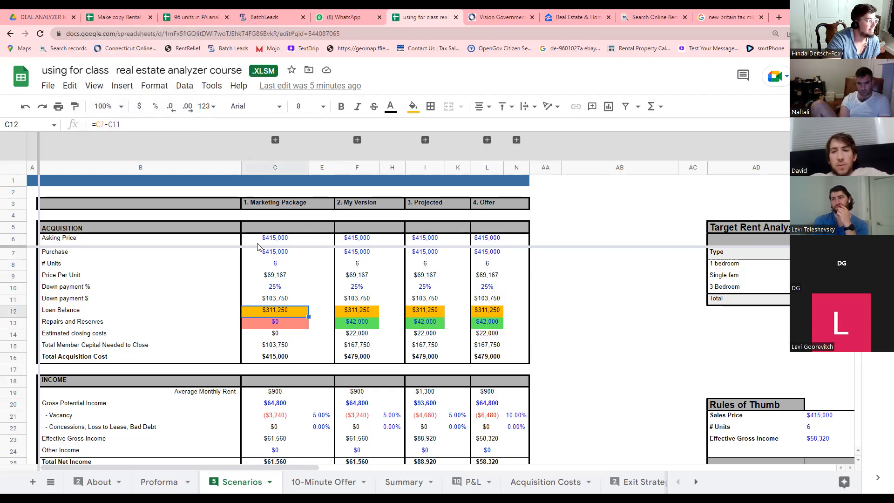
scroll(631, 338, "down", 3)
scroll(465, 337, "up", 3)
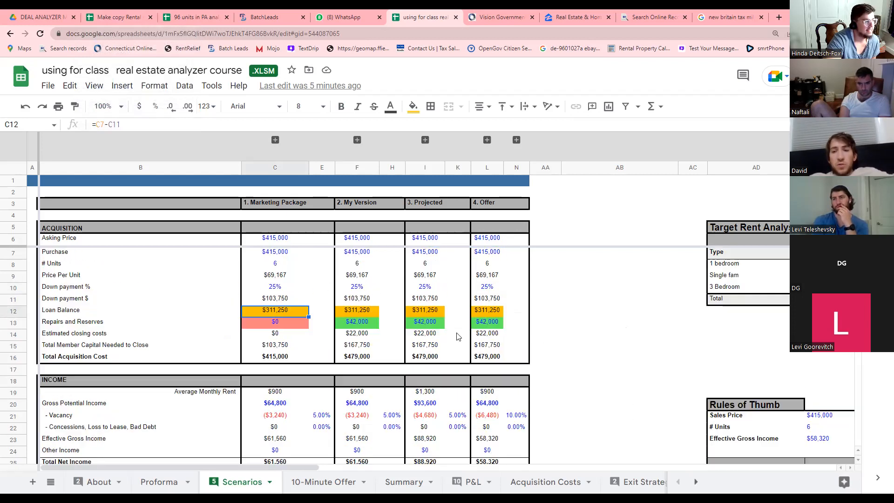
Compare asking price, purchase price, unit count and price per unit for My Version and Marketing Package.
left_click(363, 278)
left_click(358, 263)
left_click(362, 251)
left_click(363, 240)
left_click(287, 237)
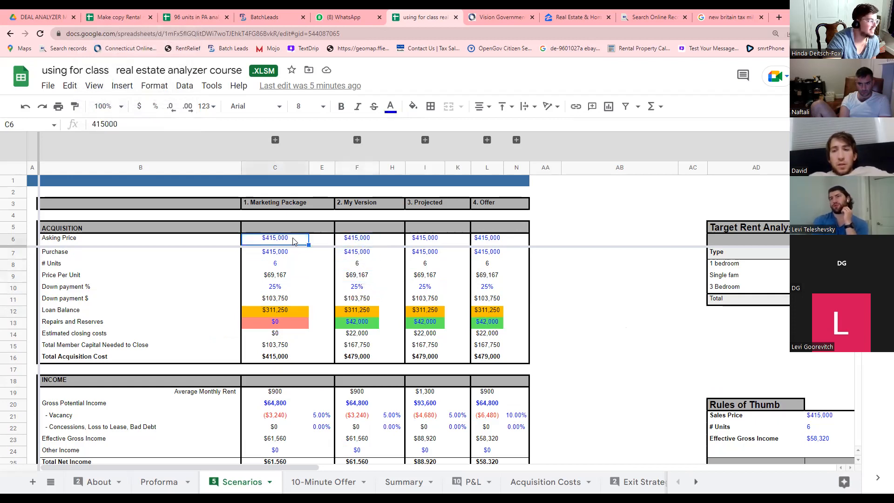
left_click(287, 252)
left_click(281, 264)
left_click(280, 275)
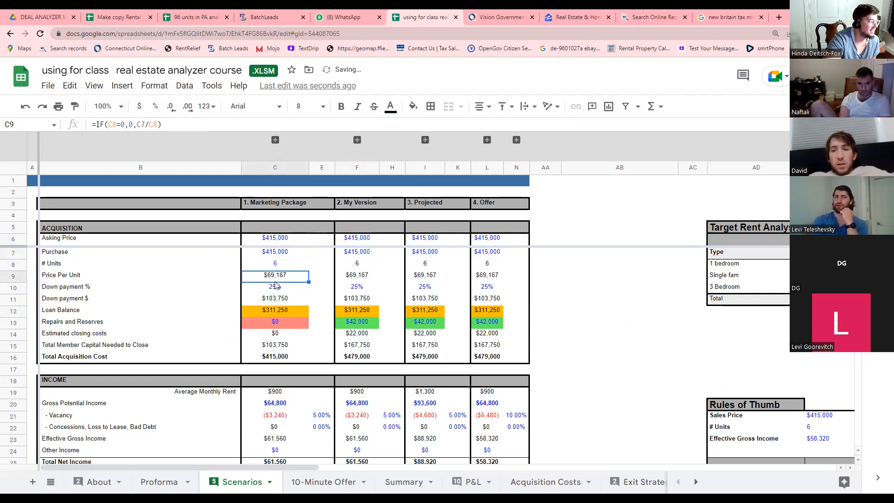
Review Marketing Package down payment, loan balance, repairs, closing costs, member capital and total acquisition cost.
left_click(278, 286)
left_click(277, 298)
left_click(279, 312)
left_click(278, 322)
left_click(275, 335)
left_click(273, 345)
left_click(272, 356)
left_click(272, 346)
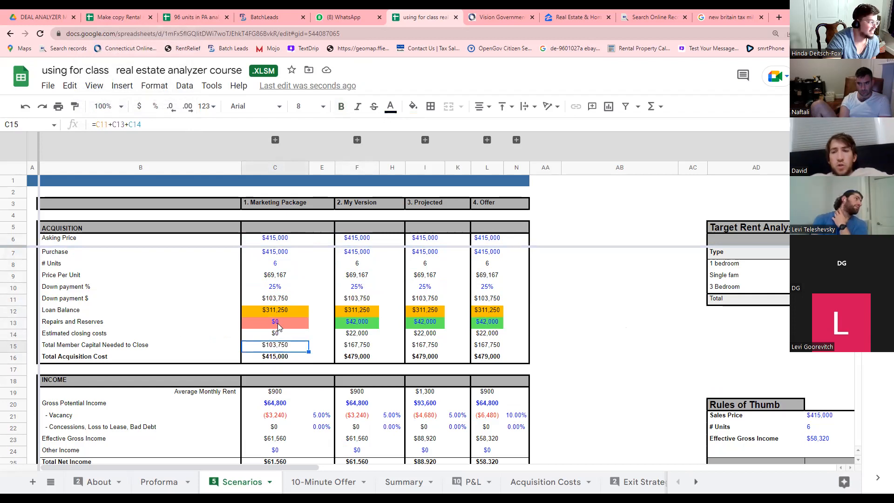
left_click(280, 312)
left_click(280, 300)
left_click(281, 288)
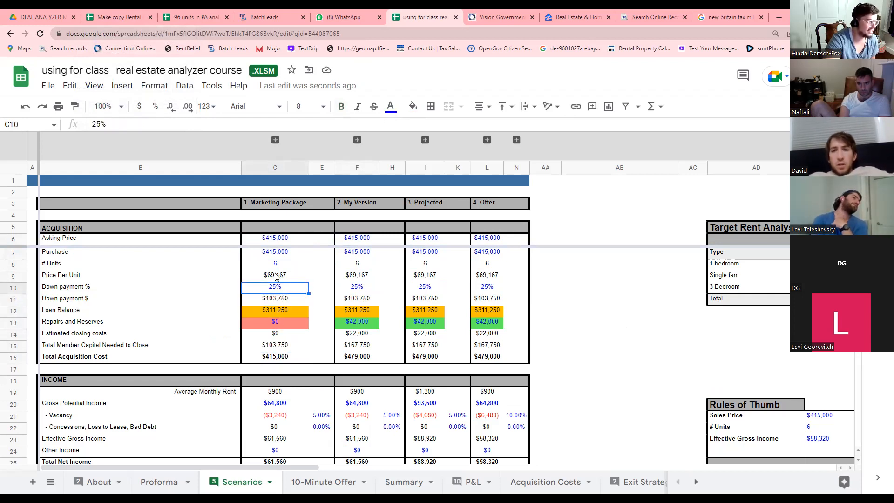
left_click(275, 266)
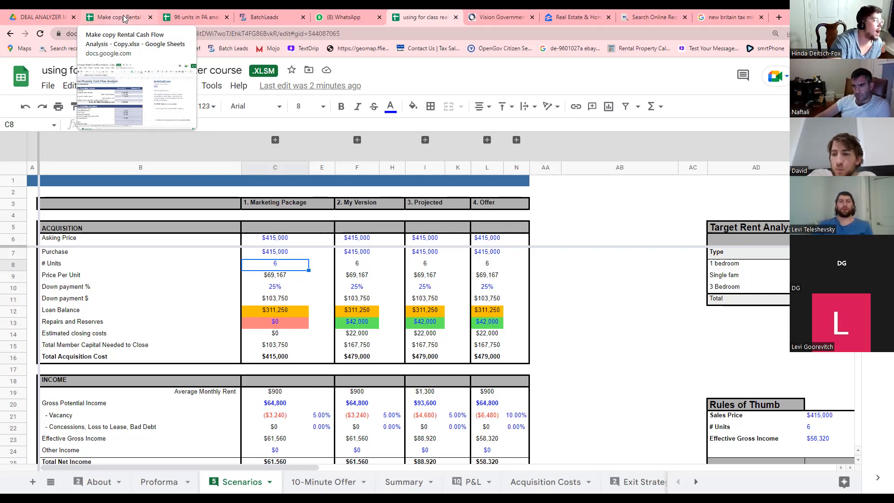
Switch to the 'Make copy Rental Cash Flow Analysis - Copy' spreadsheet.
left_click(124, 19)
left_click(427, 19)
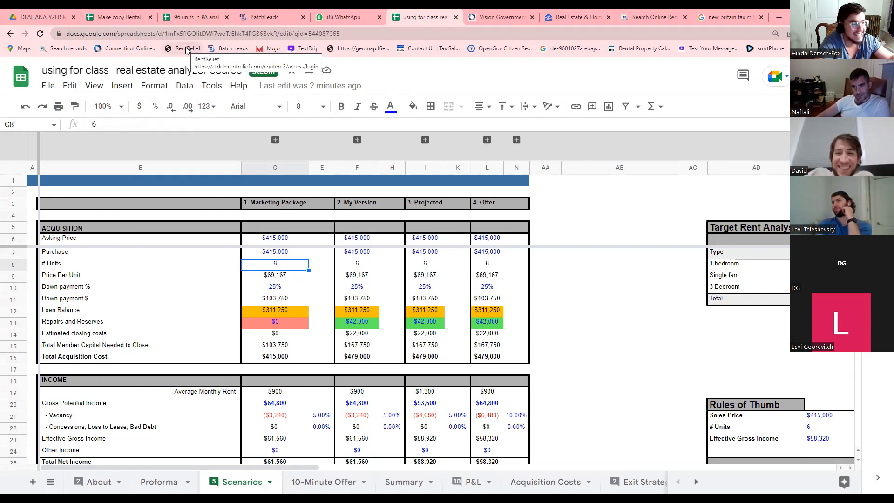
mouse_move(125, 18)
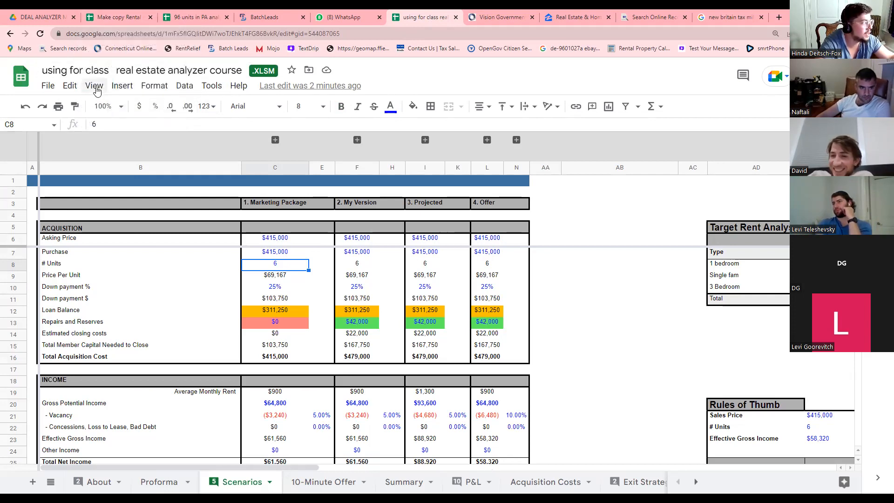
left_click(113, 16)
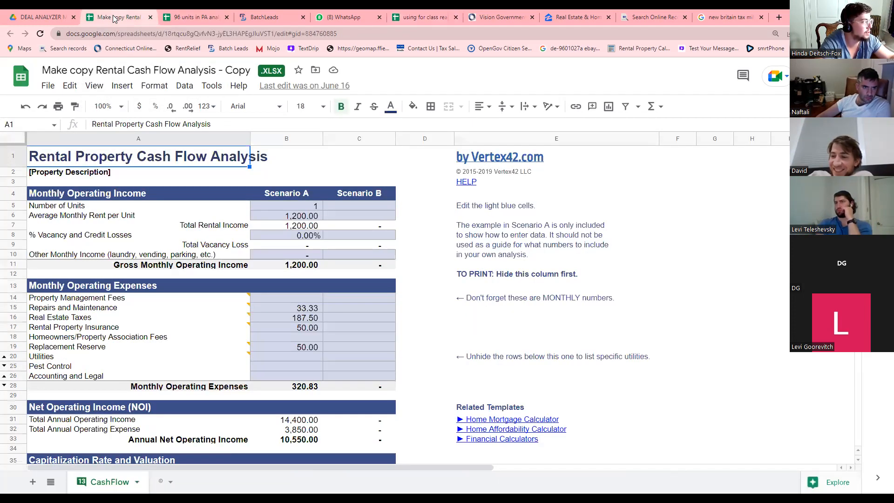
Duplicate the Make copy Rental Cash Flow Analysis file in the DEAL ANALYZER MASTER SHEETS folder and open the copy.
left_click(41, 17)
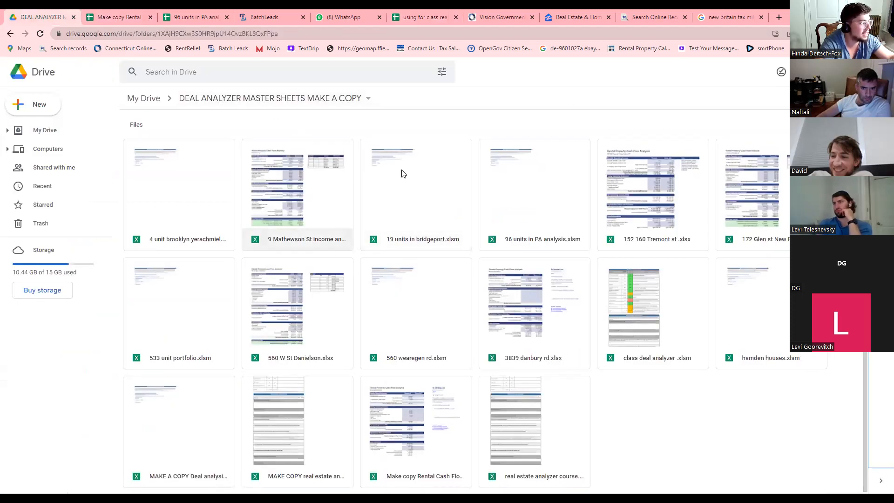
right_click(434, 457)
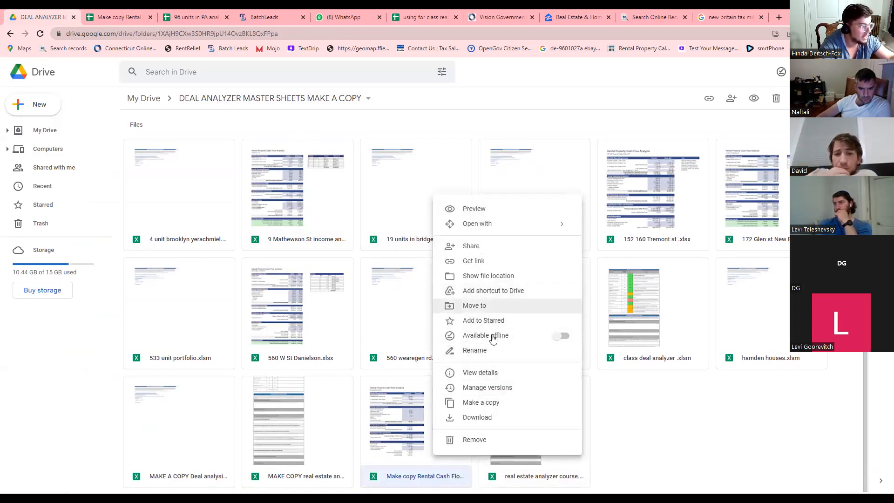
left_click(493, 402)
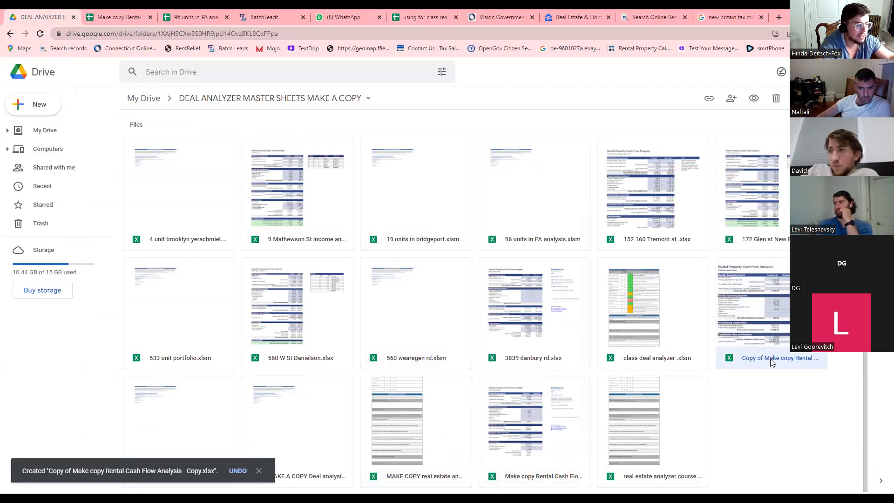
double_click(744, 320)
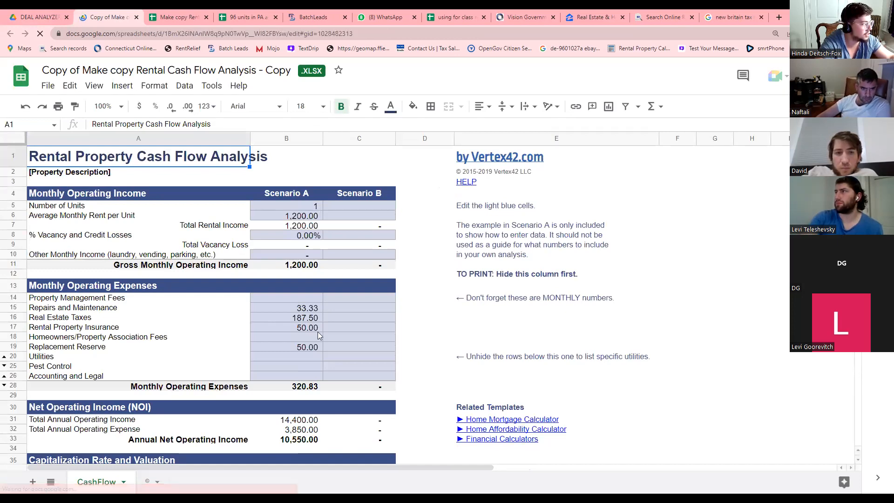
Look over the Scenario A and Scenario B heading cells.
left_click(297, 190)
left_click(347, 196)
left_click(308, 194)
left_click(344, 193)
left_click(304, 196)
Locate the new rental cash flow copy in the Drive folder, then return to it.
left_click(56, 16)
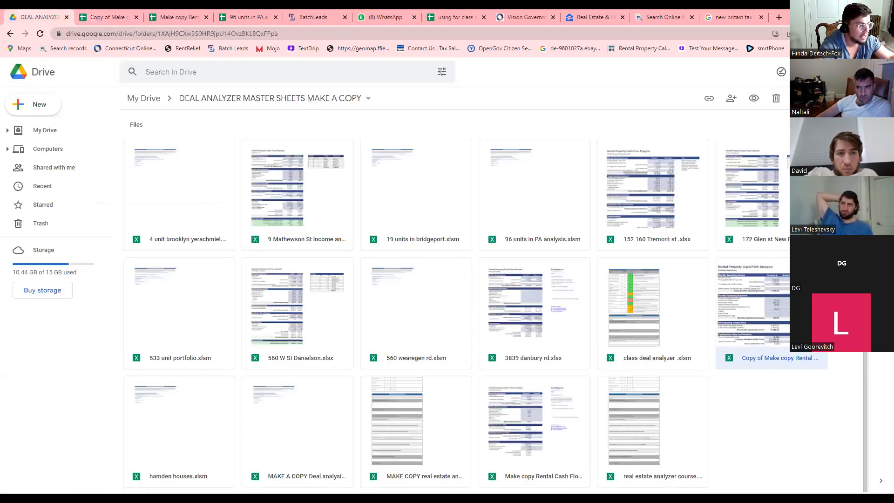
left_click(773, 353)
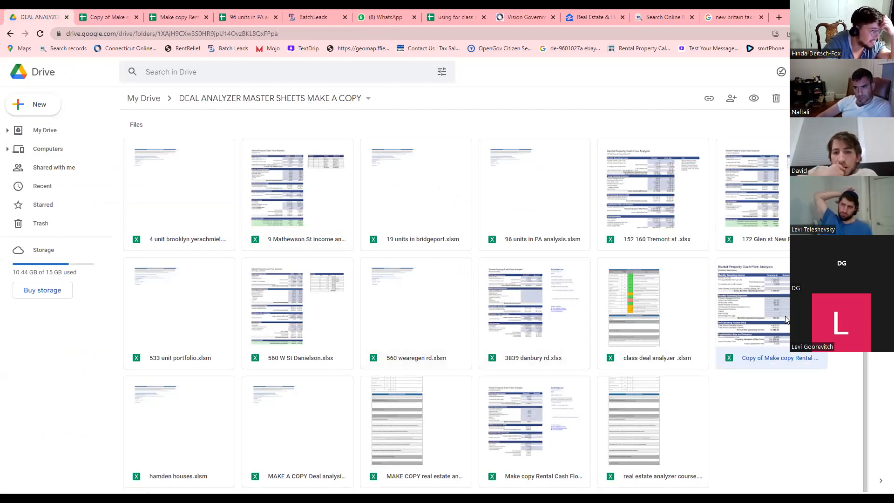
left_click(93, 17)
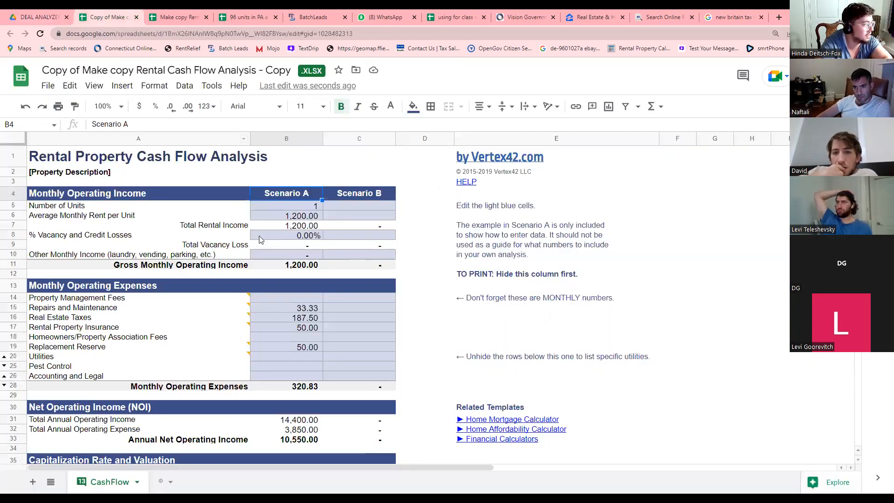
scroll(272, 252, "down", 4)
scroll(272, 251, "up", 4)
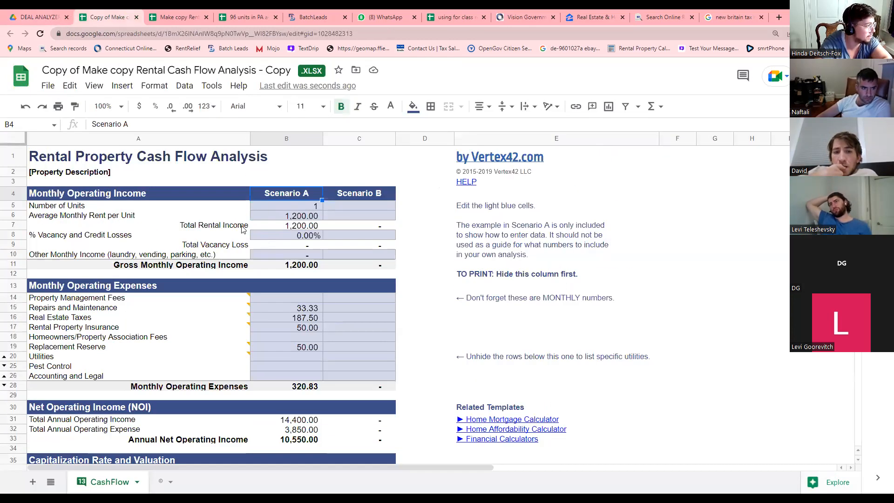
Add a blank Sheet1 beside CashFlow, then go back to the Drive folder.
left_click(85, 175)
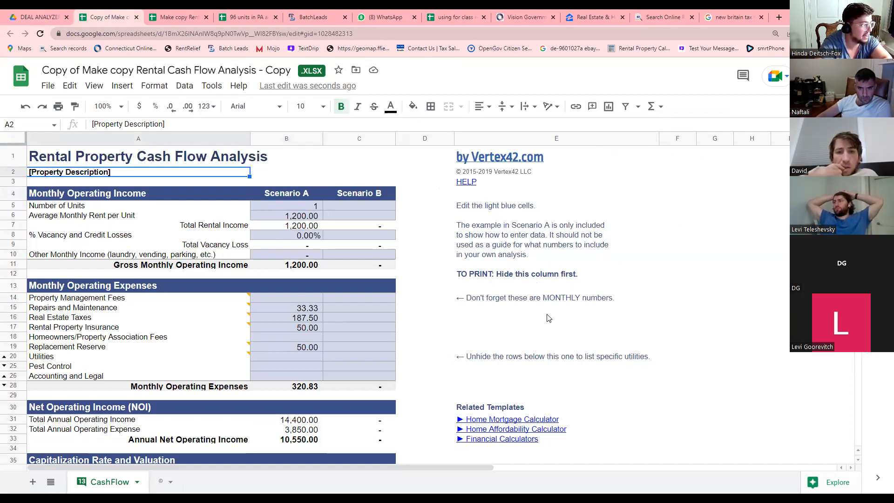
left_click(29, 485)
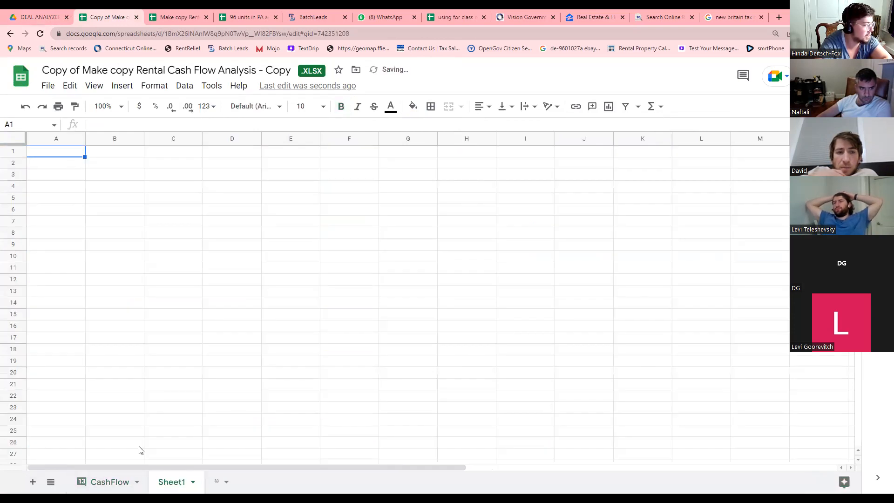
left_click(117, 482)
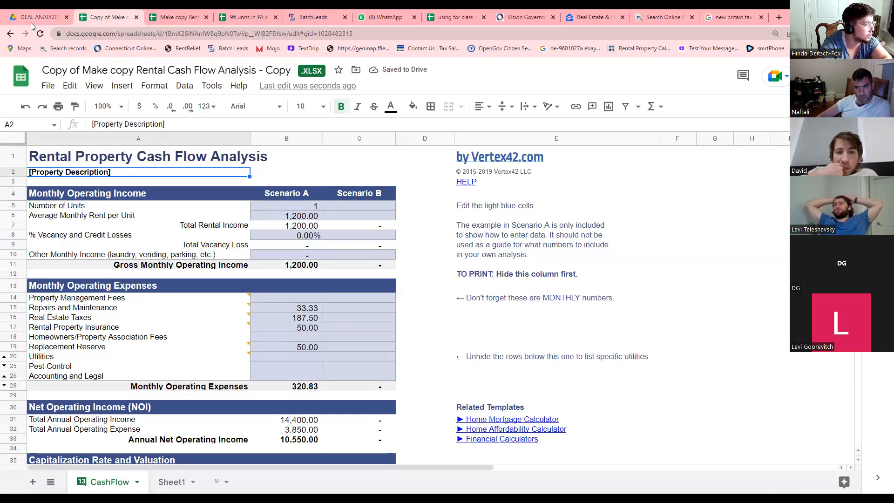
left_click(33, 17)
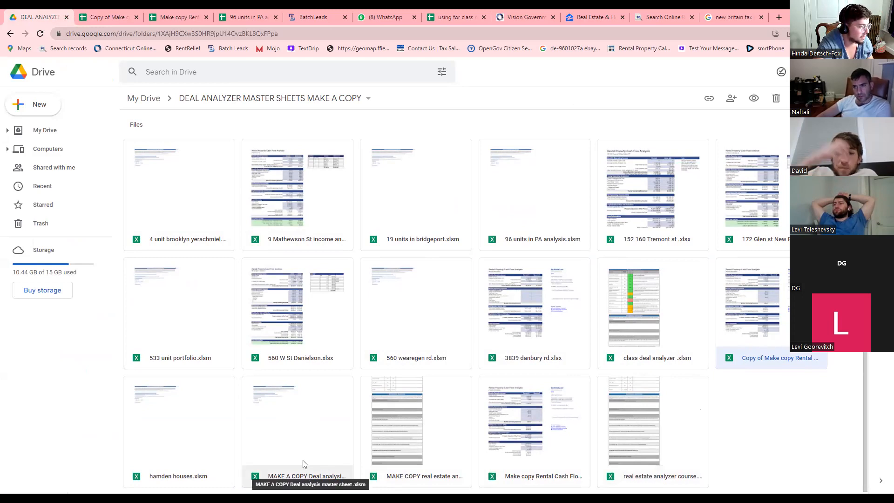
Make a copy of the MAKE A COPY Deal analysis master sheet and open it to its WELCOME sheet.
right_click(302, 441)
left_click(331, 388)
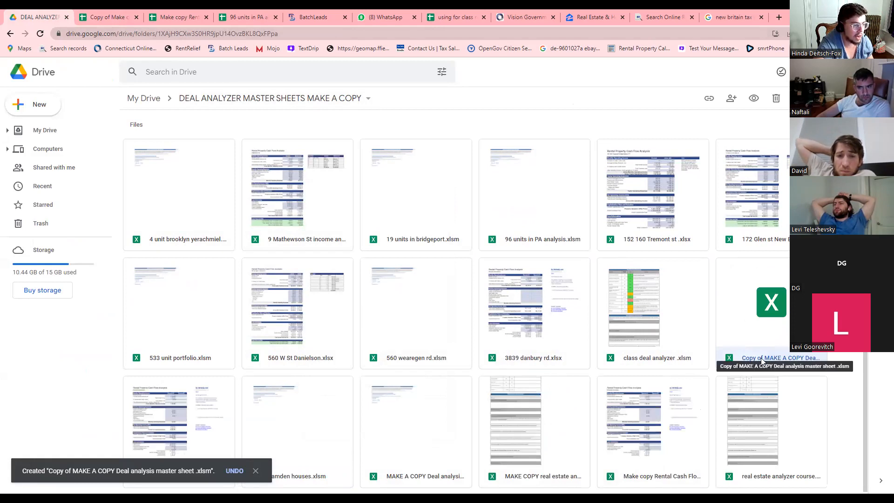
double_click(757, 335)
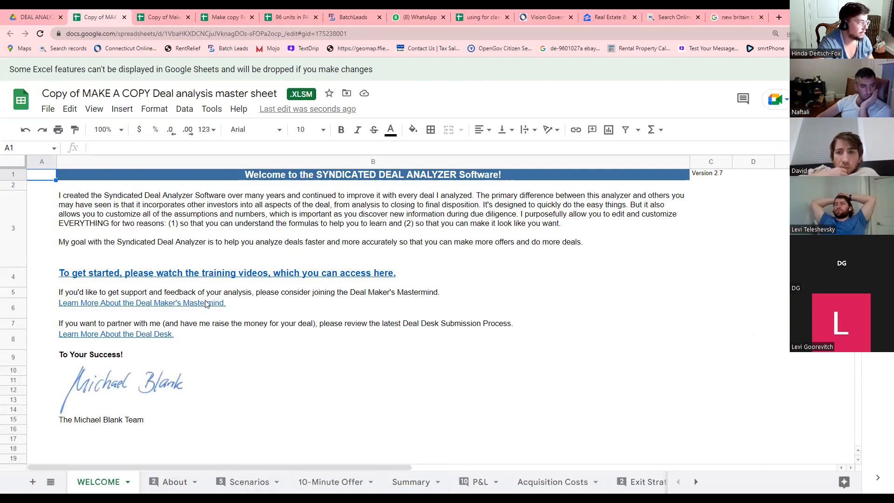
Check the Repairs and Reserves value in C13 of the 96 units in PA workbook.
left_click(287, 17)
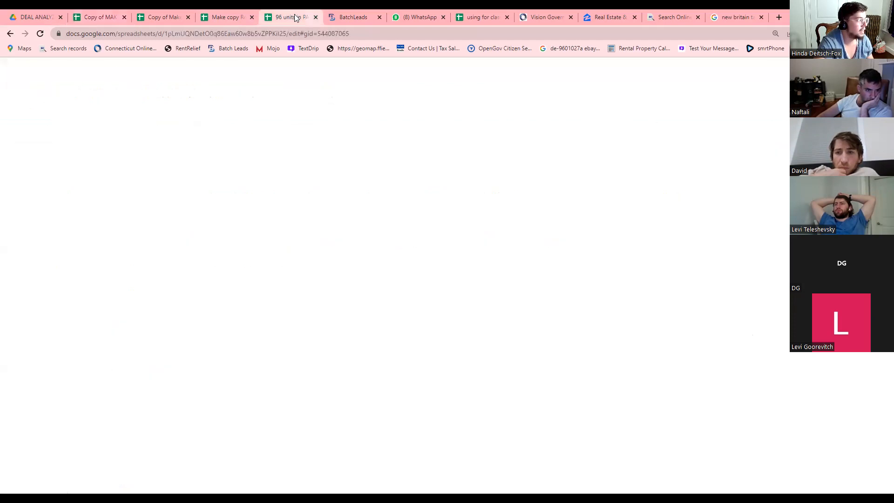
scroll(334, 285, "down", 2)
scroll(334, 283, "up", 2)
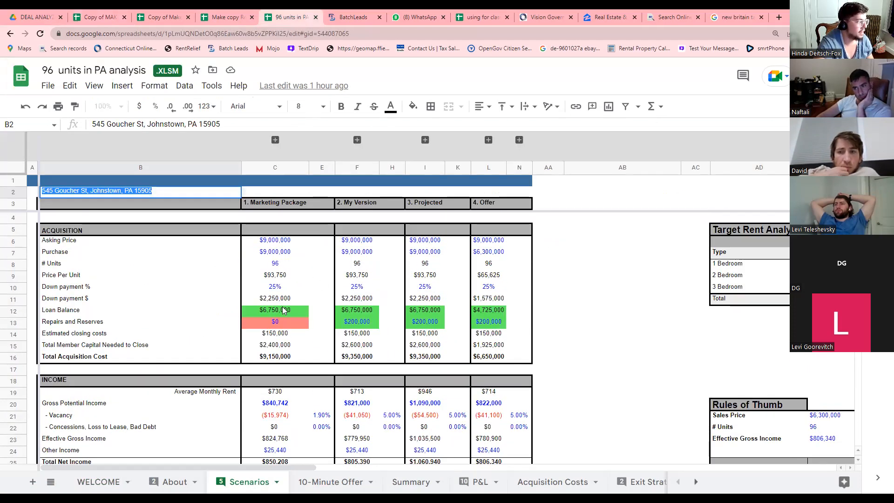
left_click(282, 323)
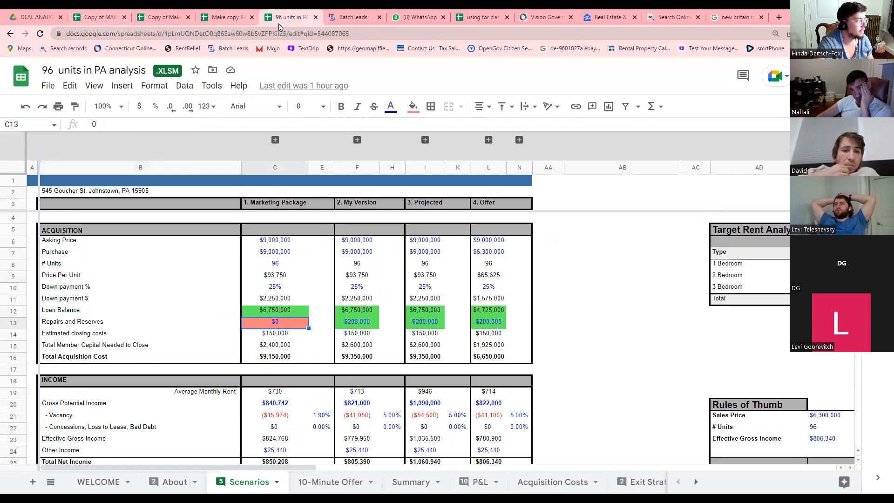
left_click(105, 19)
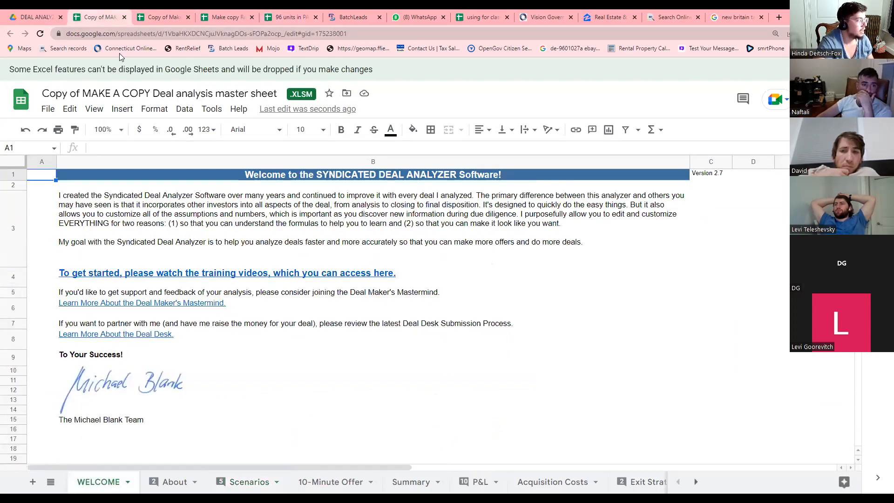
Title the copied analyzer 'DAVIDS WAREHOUSE', open its Scenarios sheet, then switch to WhatsApp.
left_click(115, 90)
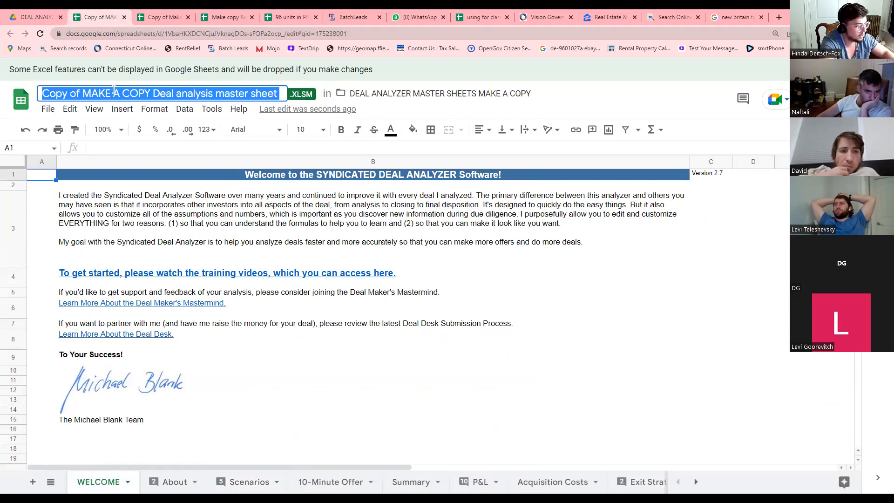
type("DAVIDS WAREHOUSE")
left_click(154, 258)
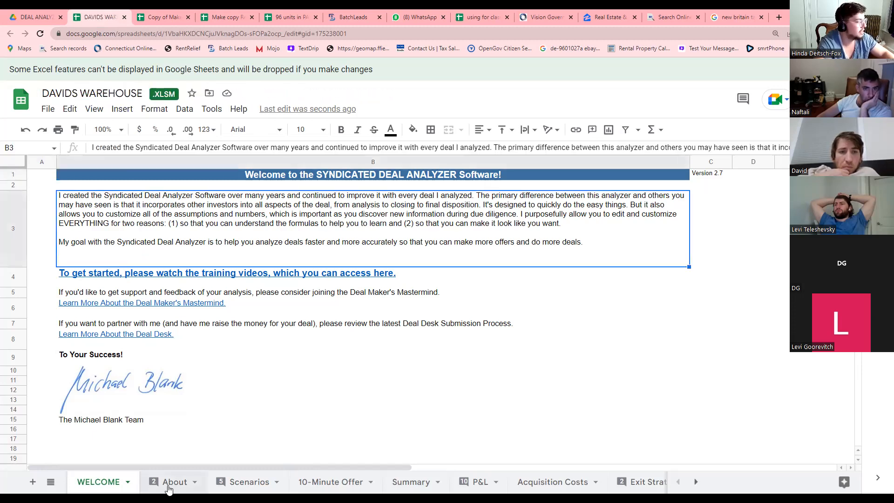
left_click(242, 482)
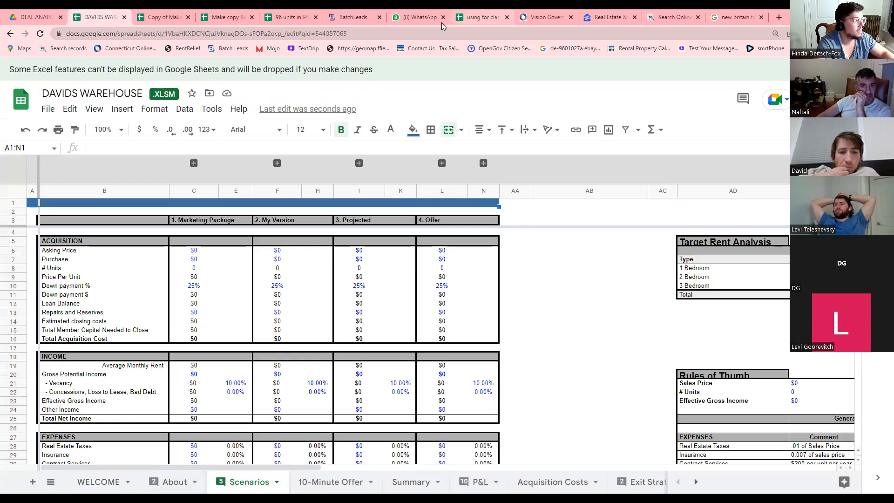
left_click(422, 19)
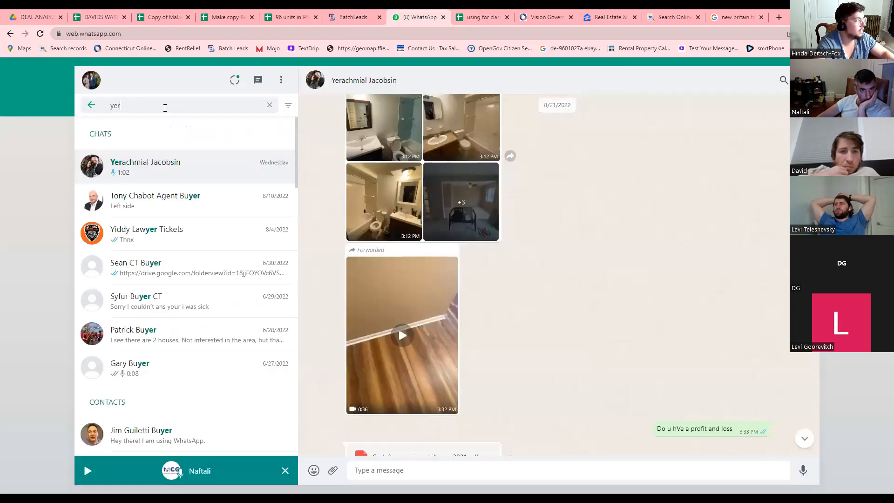
Find the chat about the warehouse numbers and view its shared spreadsheet screenshot full size.
type("DOVID")
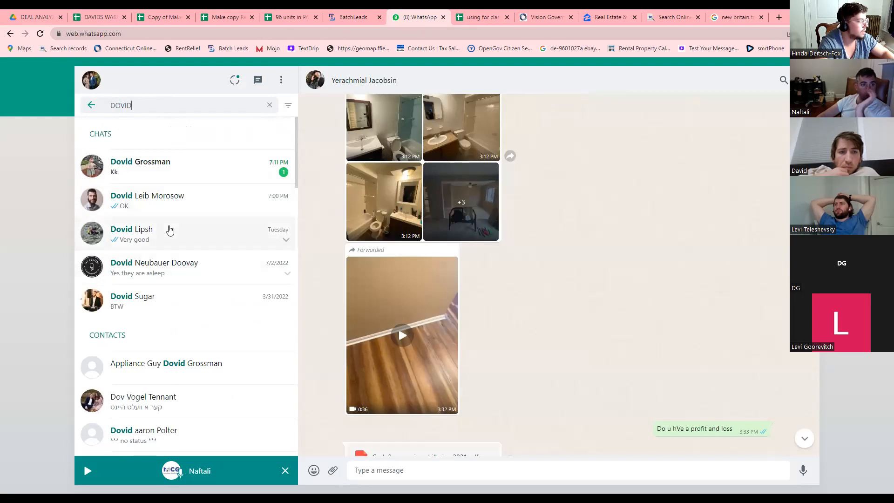
left_click(92, 106)
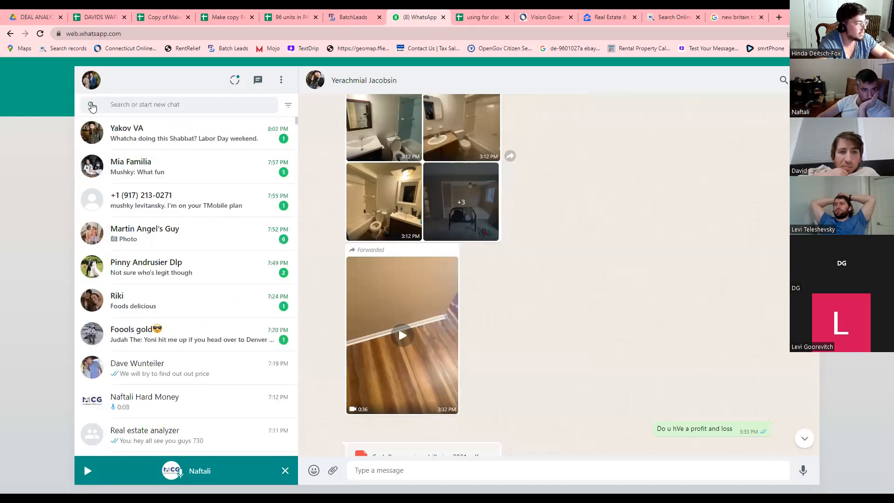
scroll(190, 223, "down", 1)
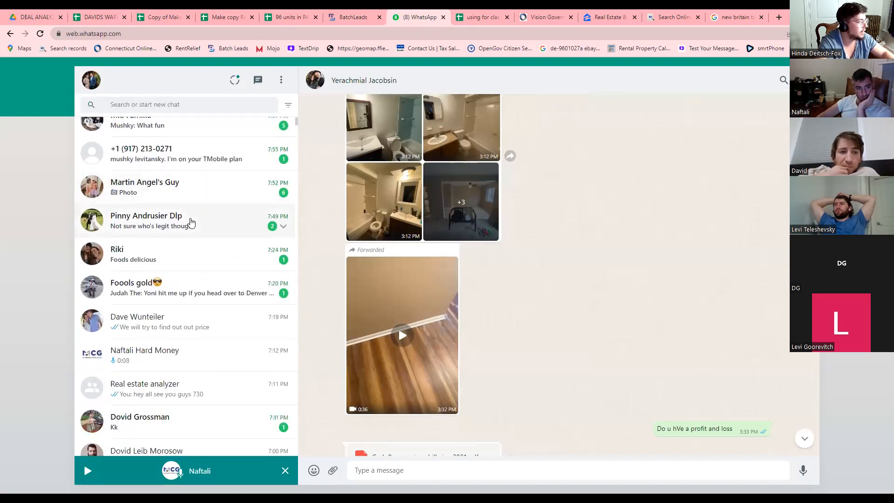
left_click(166, 322)
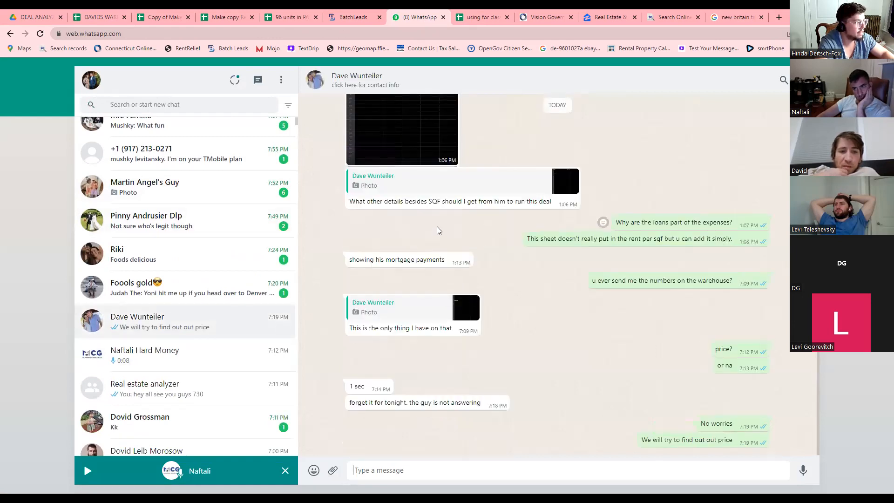
left_click(402, 185)
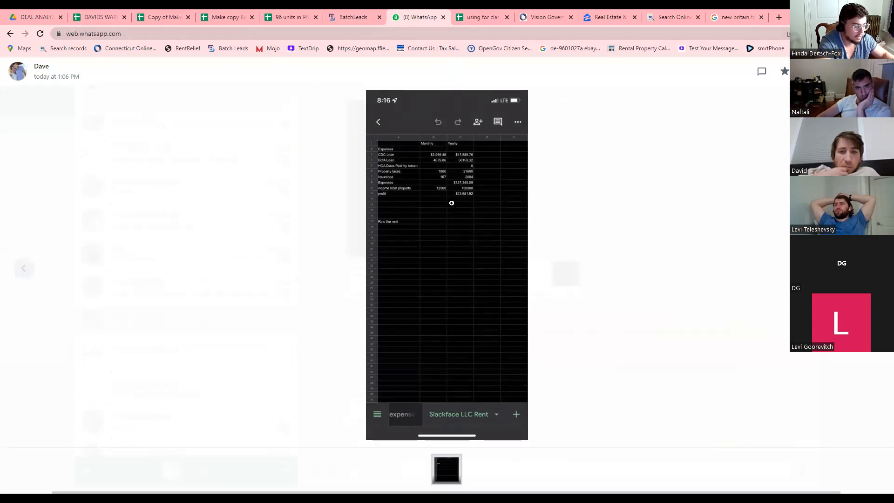
Enlarge the page, reopen the screenshot, dock WhatsApp beside the spreadsheet and open the photo's options.
key("ctrl+plus")
key("ctrl+plus")
key("ctrl+plus")
key("ctrl+plus")
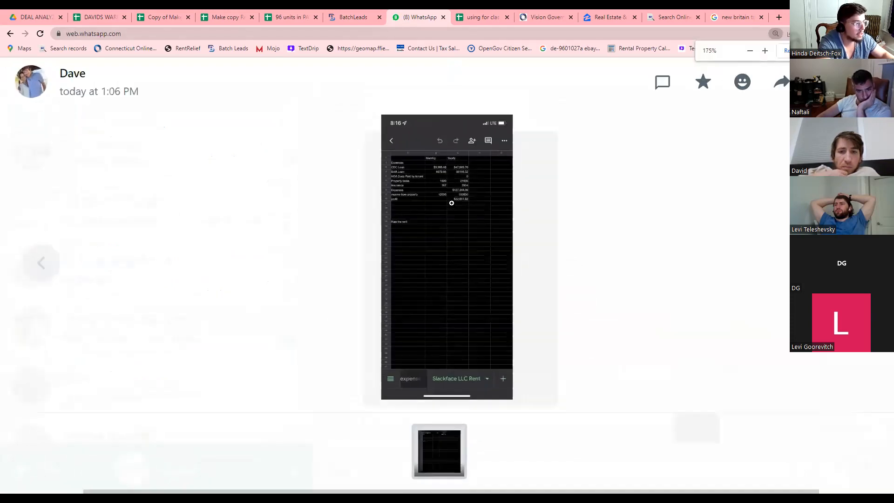
key("ctrl+minus")
key("ctrl+minus")
key("ctrl+minus")
key("ctrl+minus")
key("ctrl+minus")
key("ctrl+minus")
key("ctrl+minus")
key("ctrl+minus")
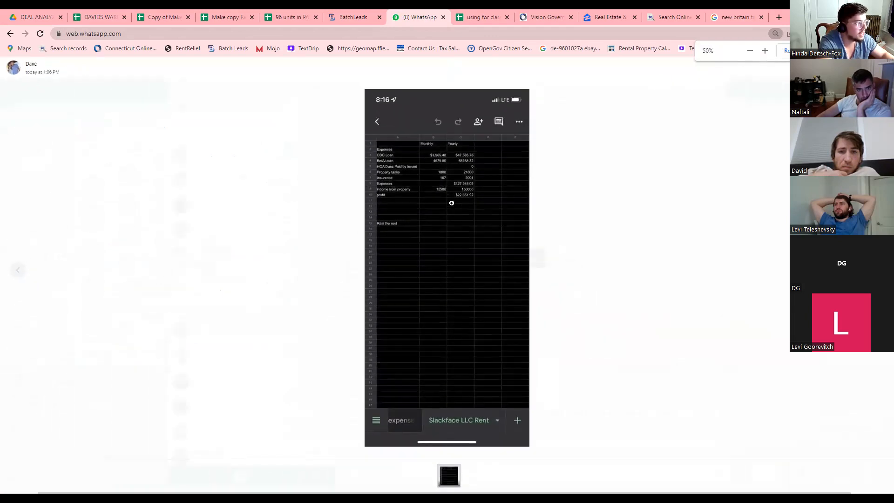
key("ctrl+plus")
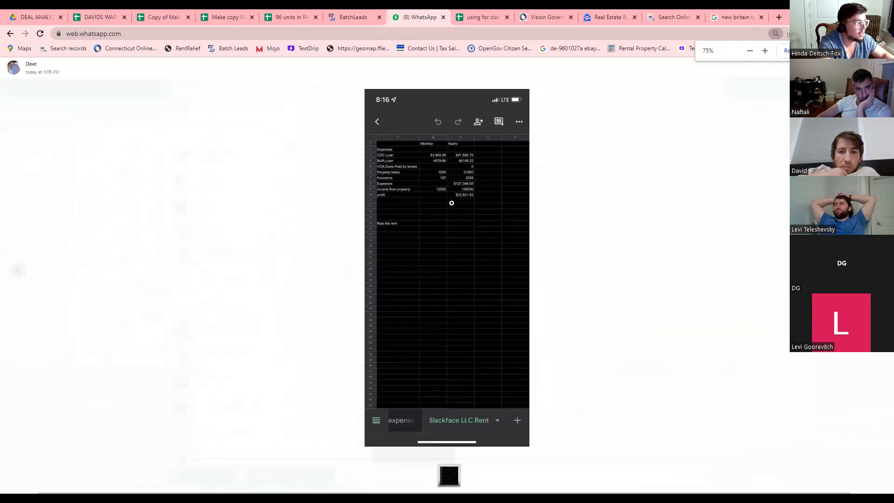
key("ctrl+plus")
left_click(575, 203)
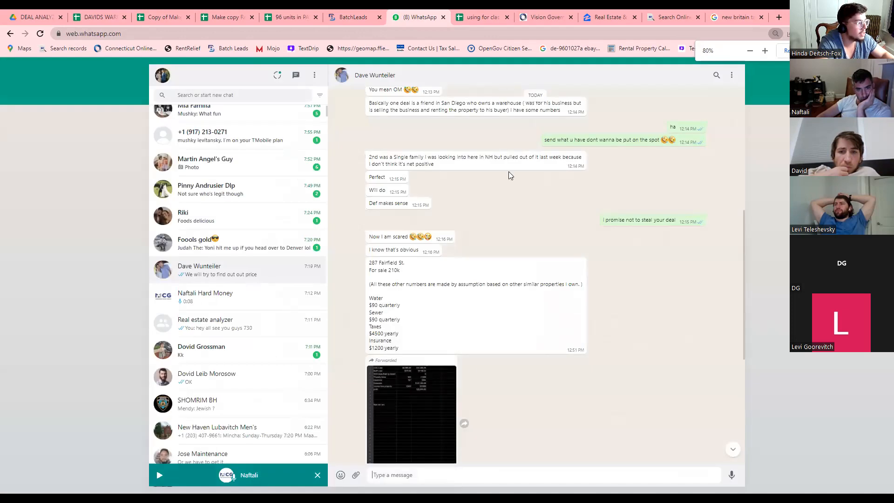
left_click(435, 409)
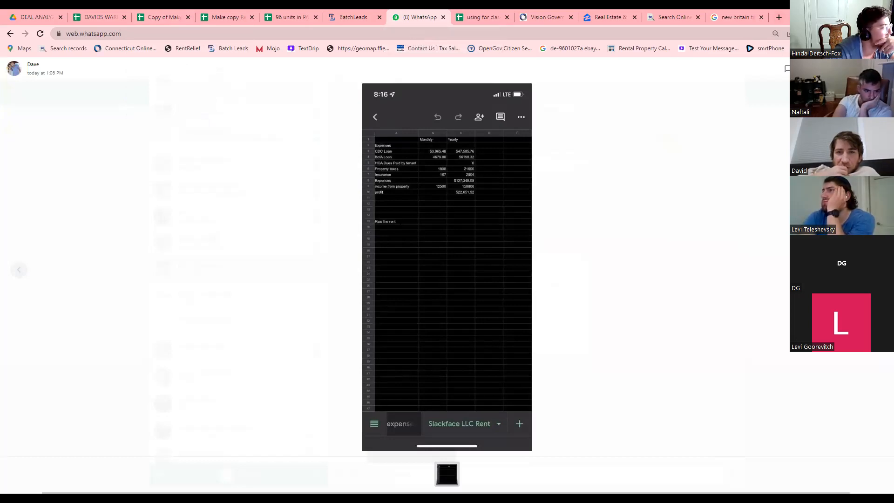
left_click_drag(408, 11, 290, 168)
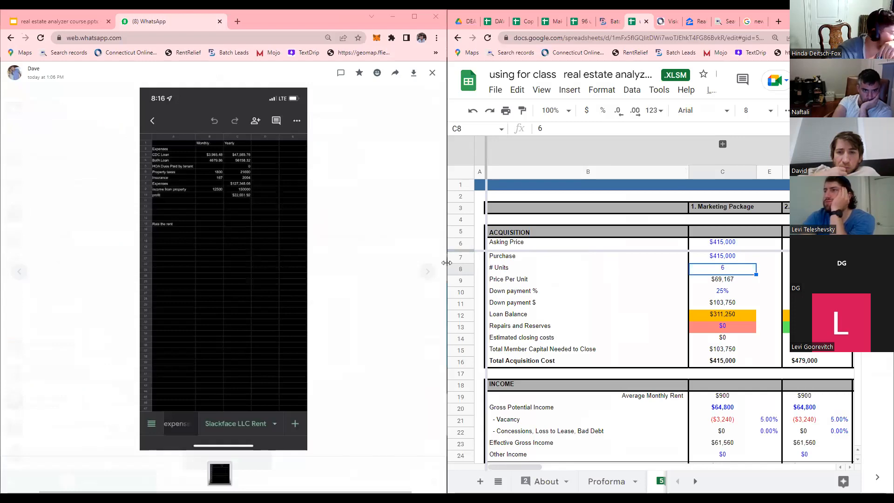
right_click(276, 255)
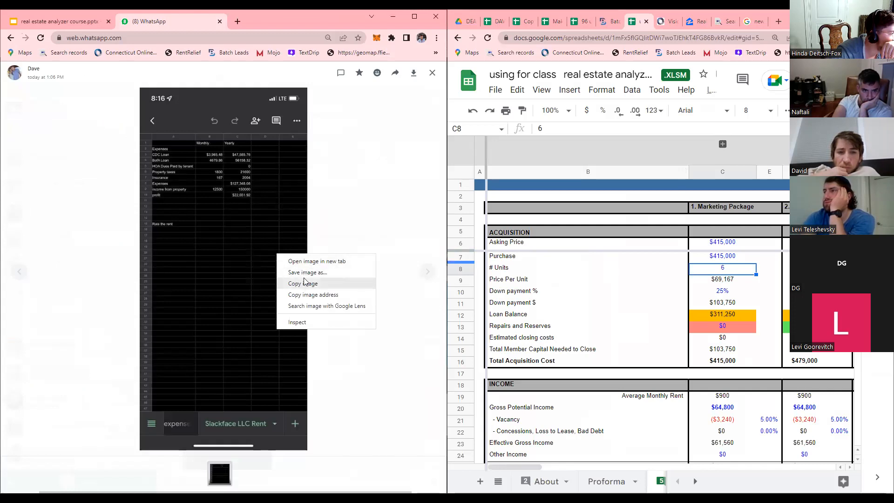
Abandon the Save image as attempt and shrink the WhatsApp page to 90%.
left_click(305, 272)
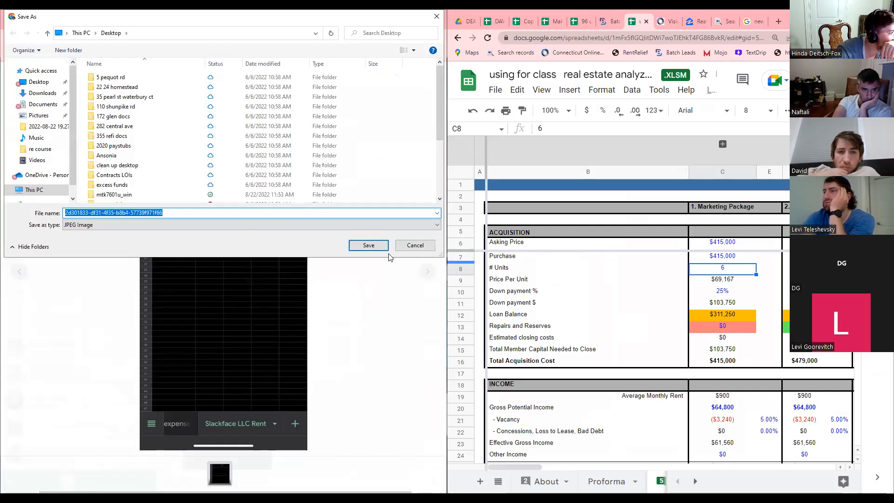
left_click(38, 82)
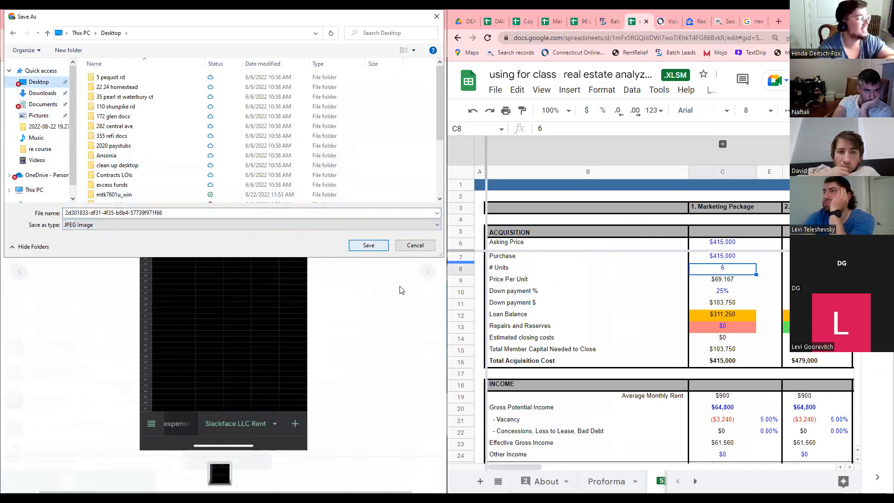
left_click(407, 247)
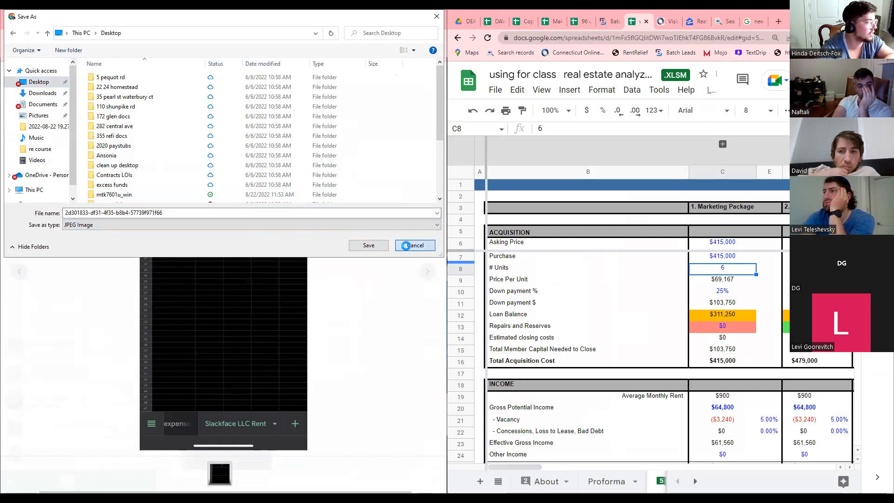
key("ctrl+minus")
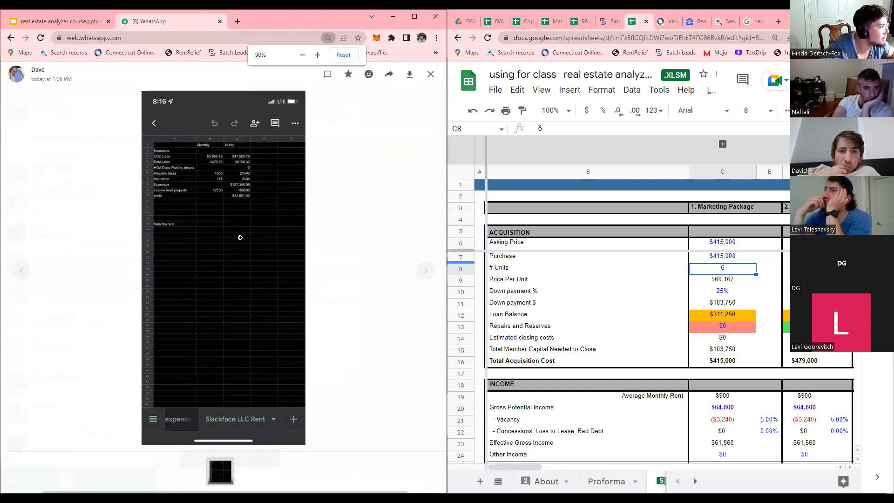
Reopen the forwarded spreadsheet photo and download it as a JPEG.
left_click(419, 190)
scroll(297, 358, "down", 4)
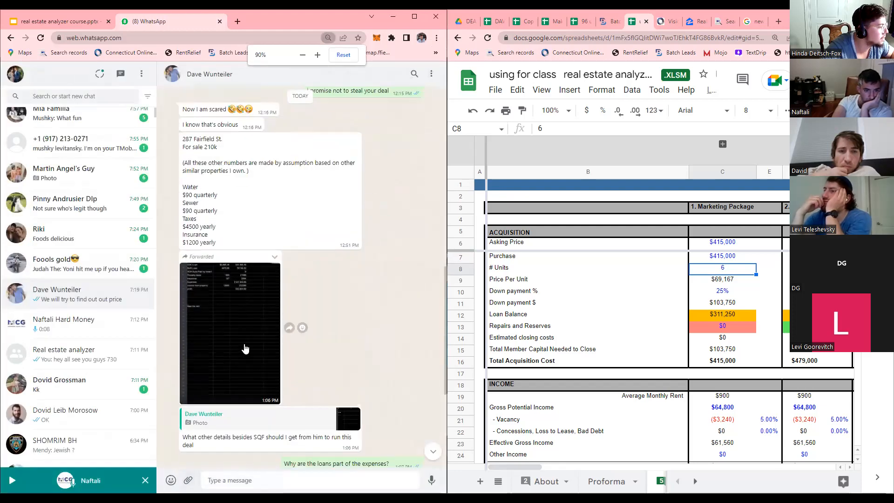
left_click(245, 348)
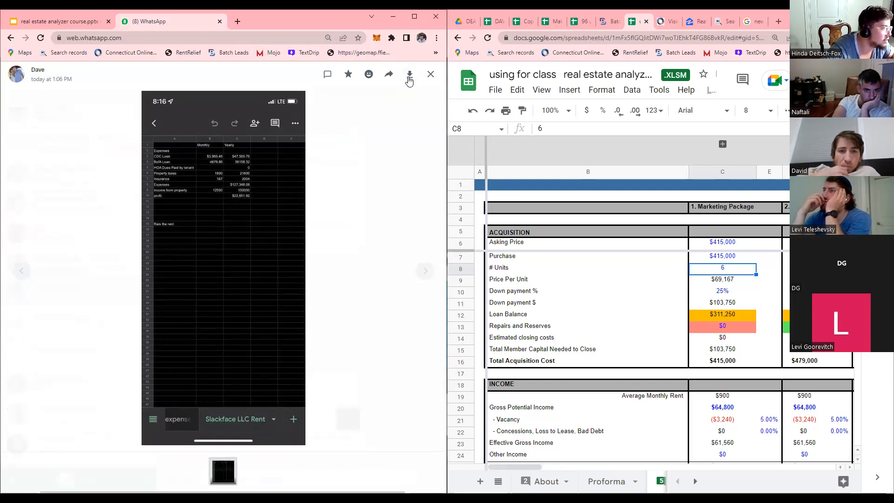
left_click(409, 75)
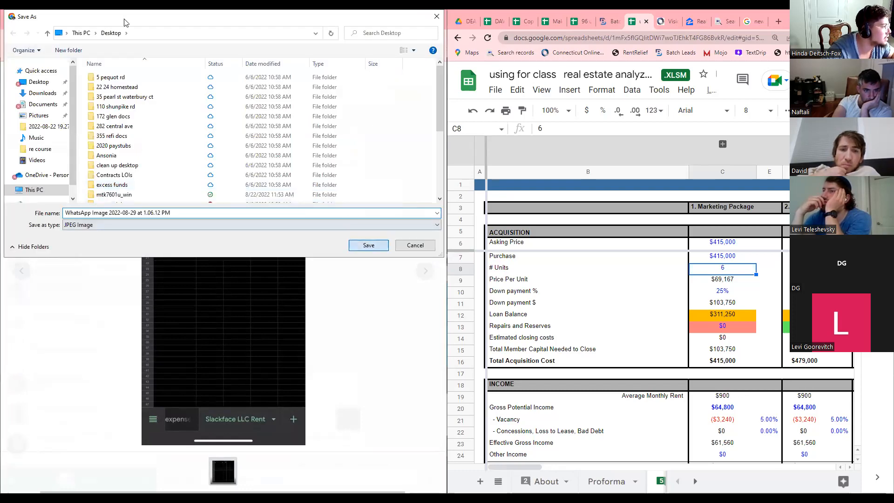
key("Return")
key("Escape")
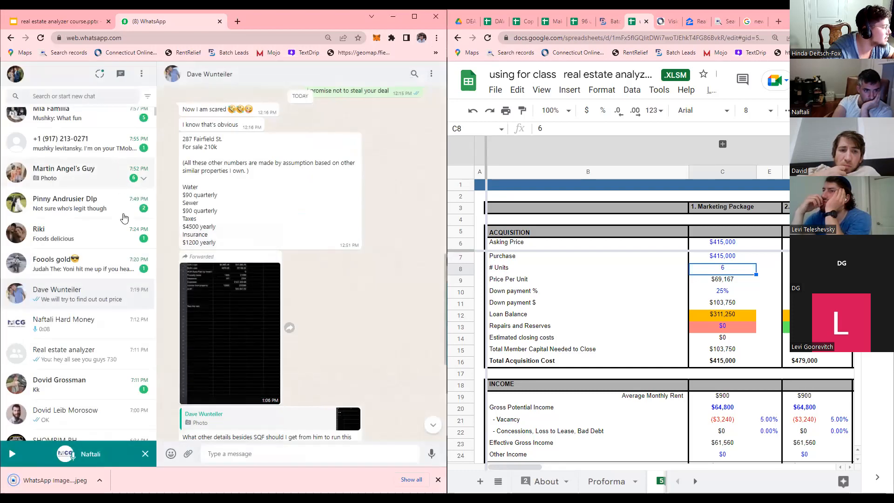
Send the downloaded JPEG to the Real estate analyzer group, then bring up the DAVIDS WAREHOUSE spreadsheet.
scroll(93, 279, "up", 2)
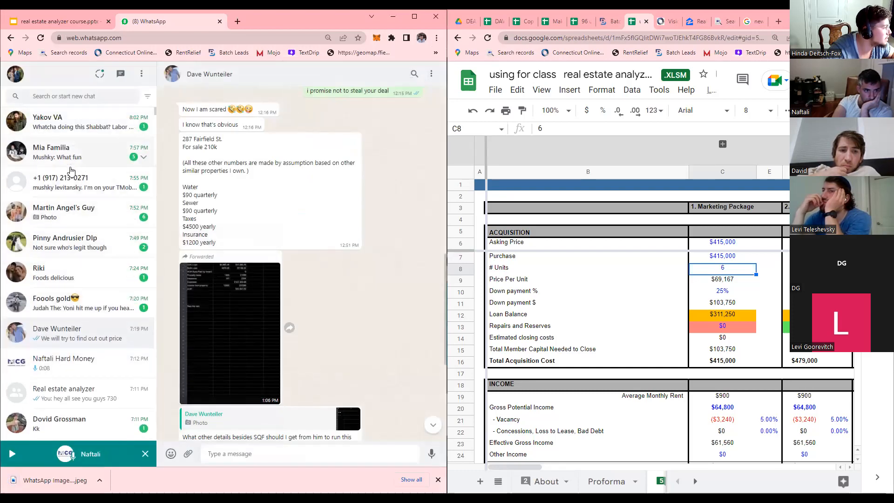
scroll(77, 193, "down", 3)
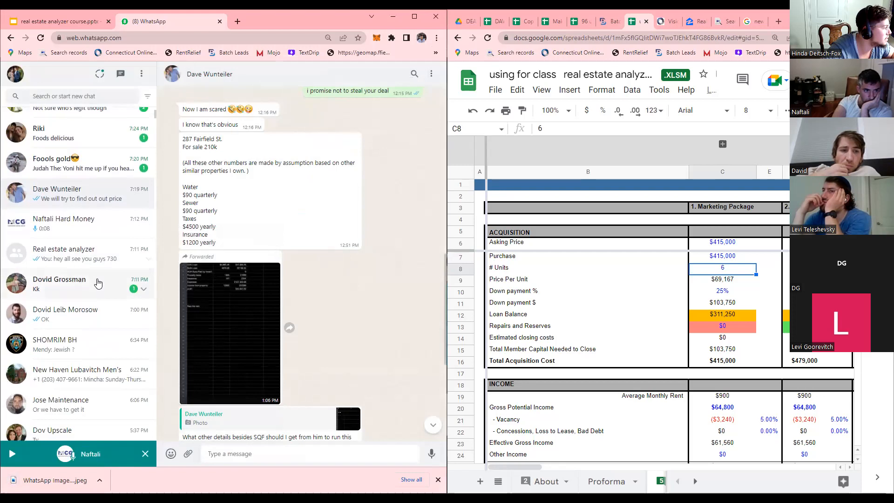
left_click(80, 259)
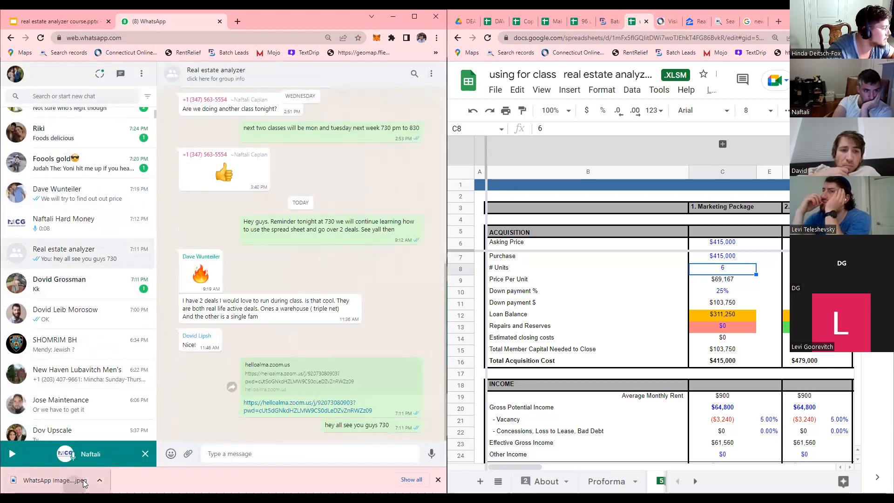
left_click_drag(89, 475, 319, 312)
key("Return")
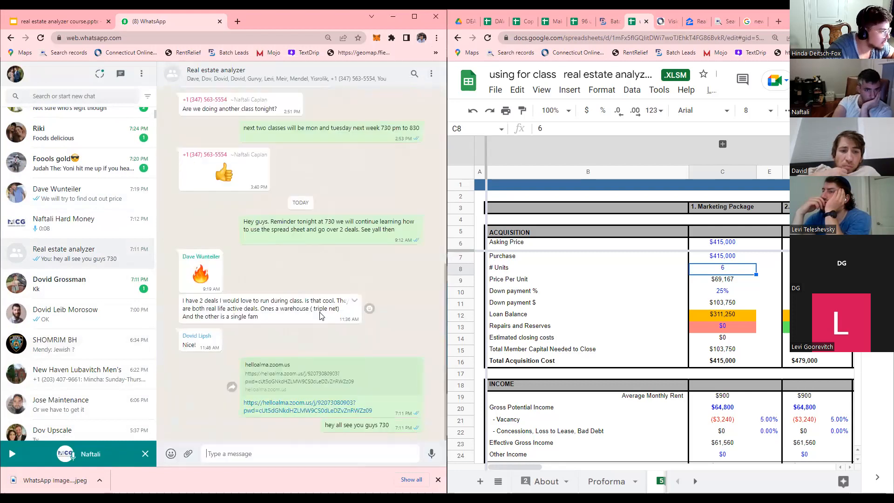
left_click(348, 347)
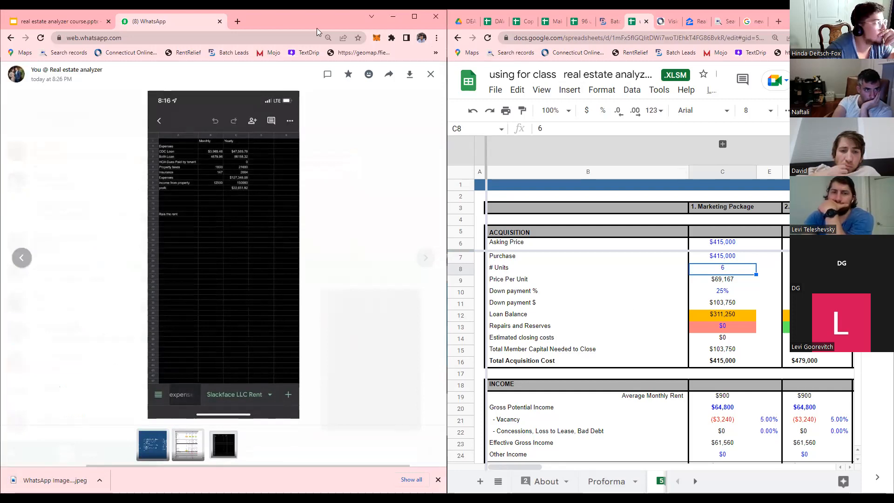
left_click(498, 20)
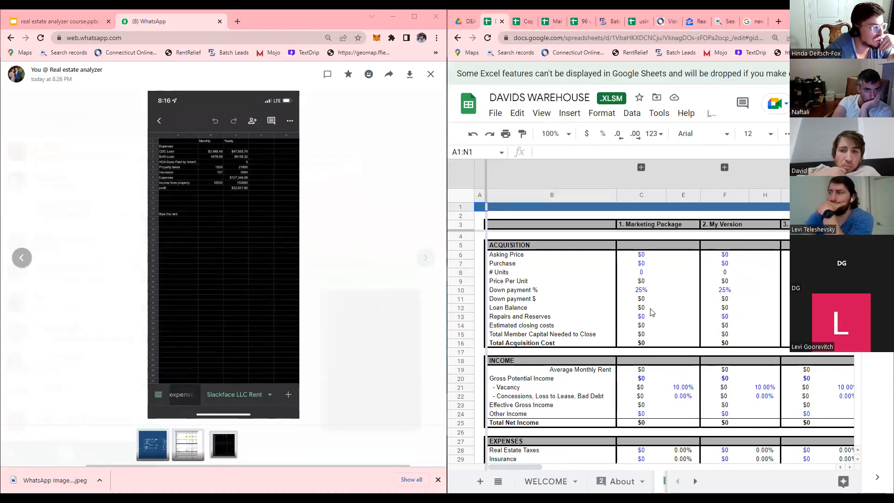
Dismiss the Excel features warning and move to the Asking Price cell C6.
left_click(645, 265)
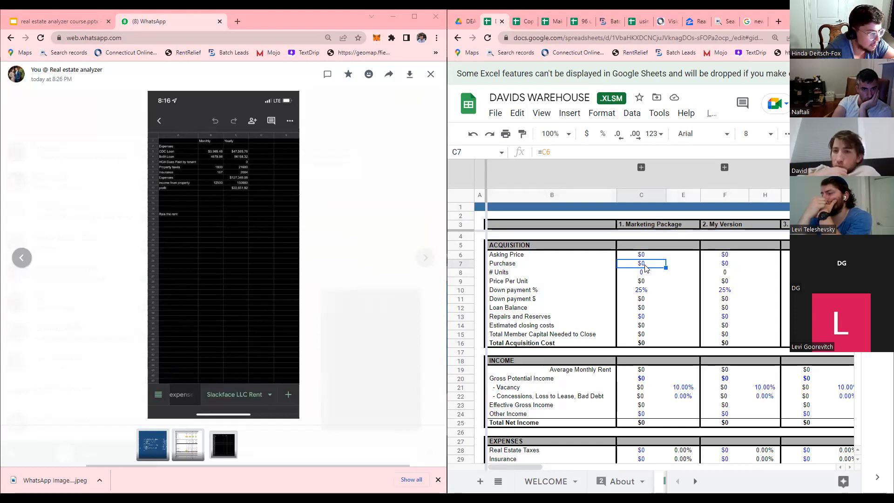
type("1")
key("BackSpace")
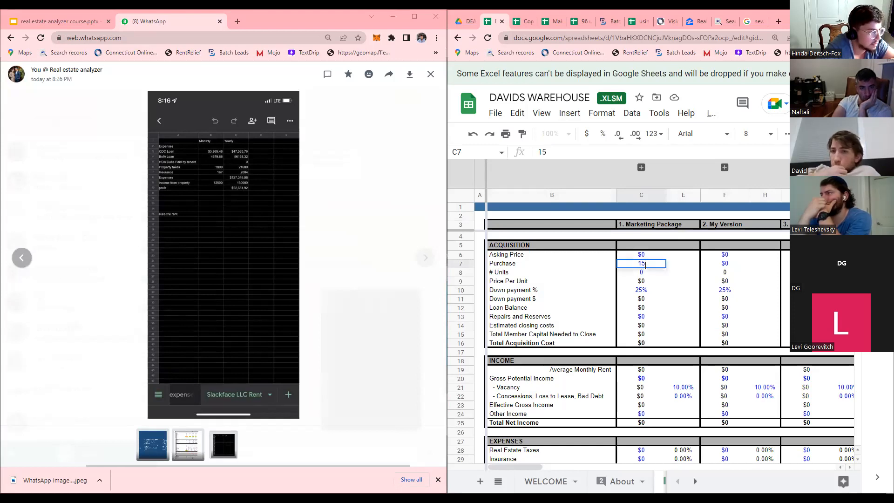
left_click(648, 255)
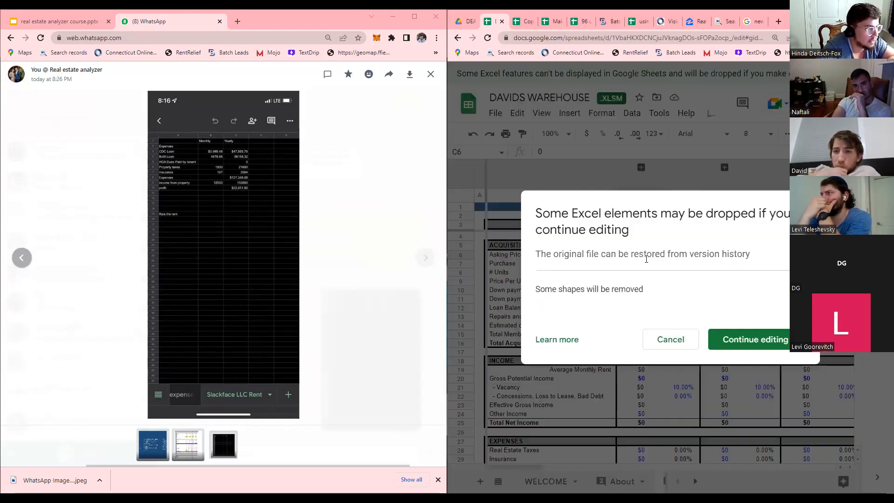
left_click(720, 340)
left_click(650, 242)
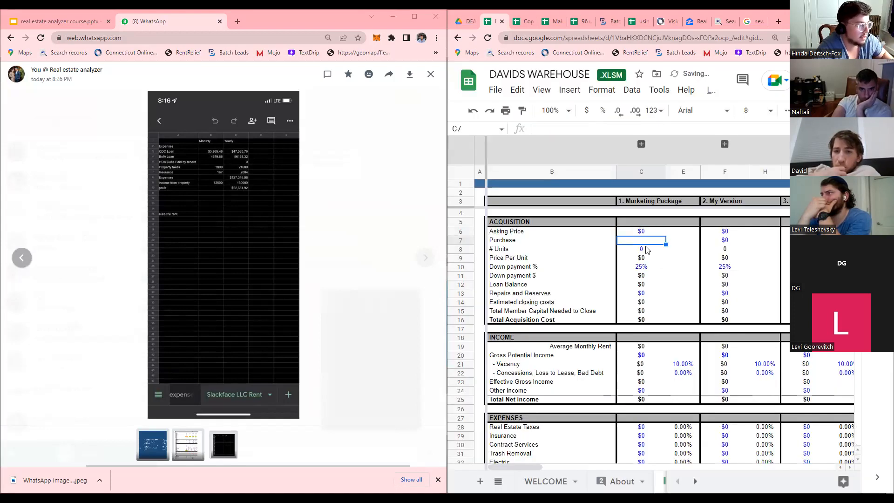
key("Up")
Enter a $1,500,000 asking price in C6 and confirm Purchase follows it.
type("1")
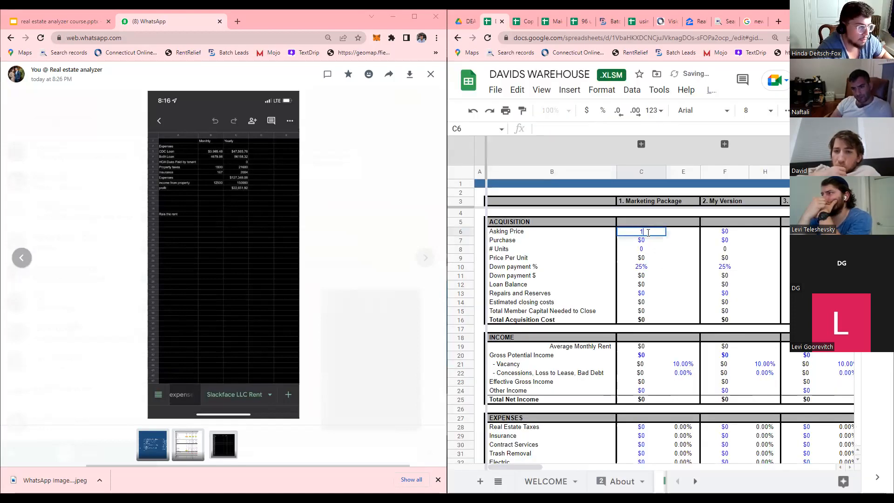
type(",500,000")
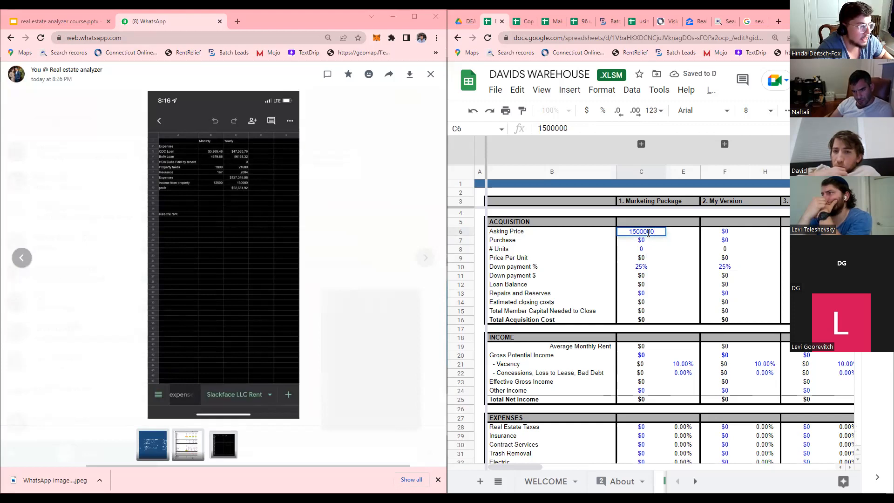
key("Return")
key("Down")
left_click(649, 241)
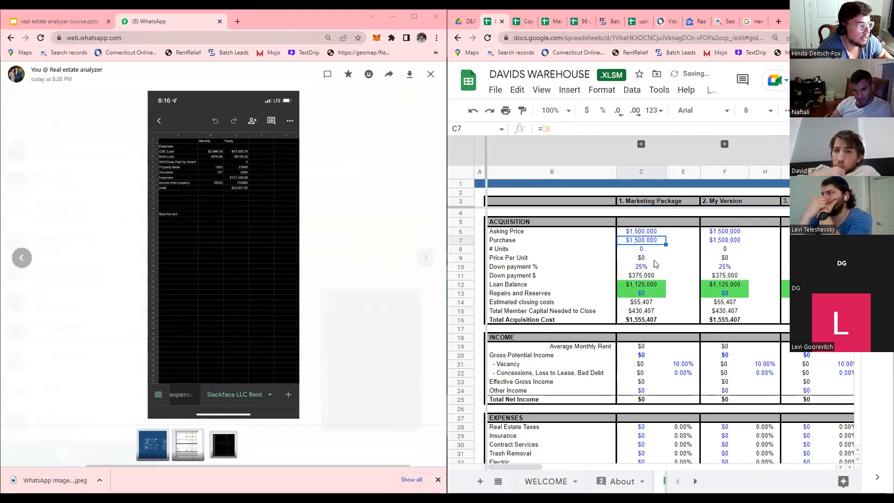
Set # Units in C8 to 1.
left_click(649, 268)
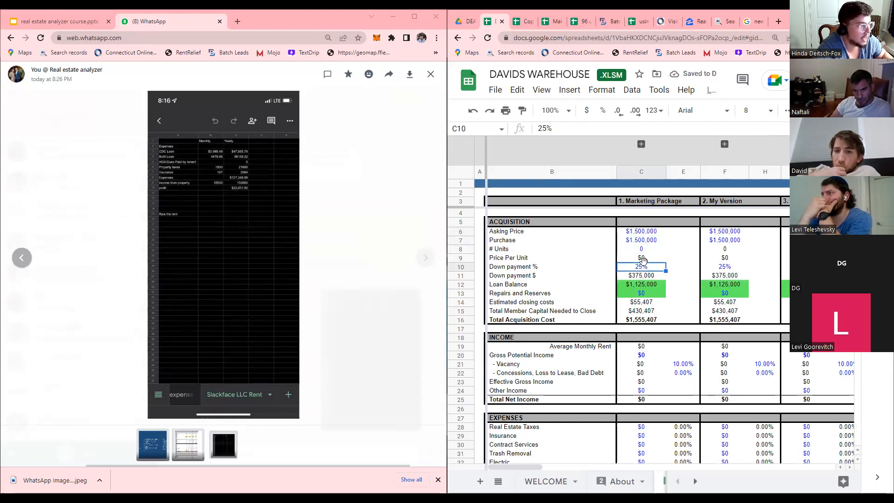
left_click(647, 251)
type("1")
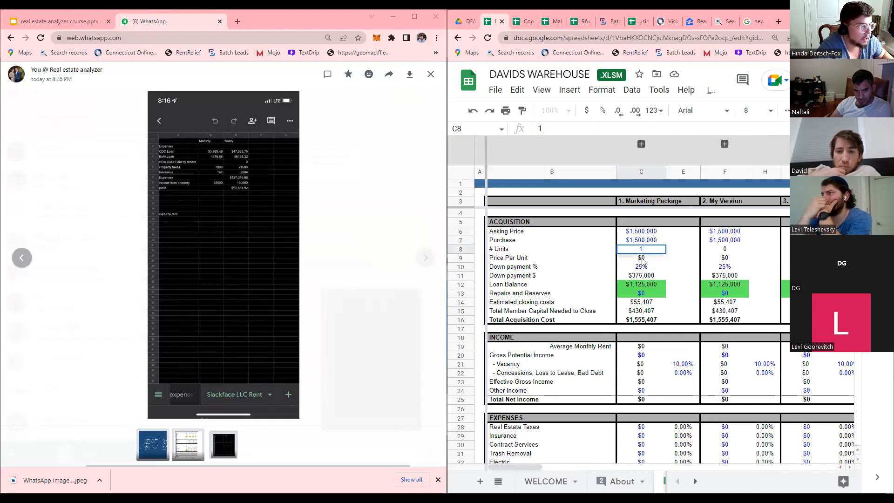
key("Return")
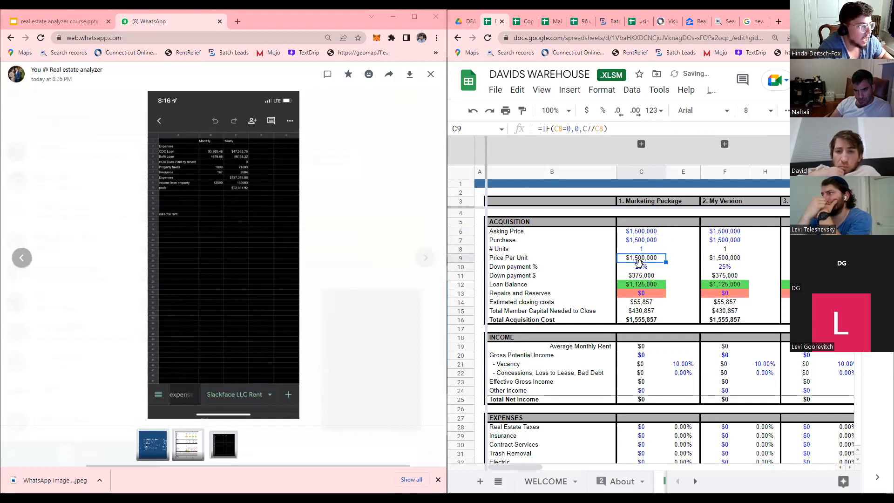
left_click(641, 269)
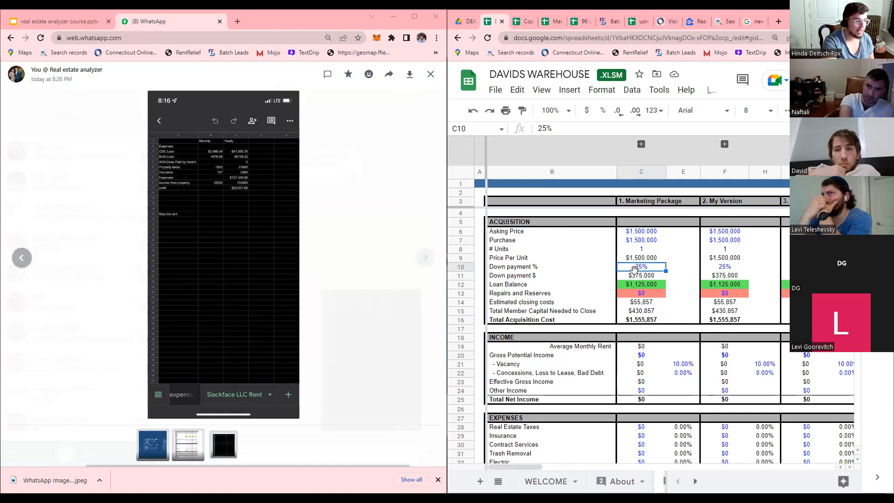
Enter a 30% down payment in C10 and check the estimated closing costs formula.
scroll(635, 270, "down", 6)
scroll(659, 362, "up", 3)
scroll(661, 362, "down", 4)
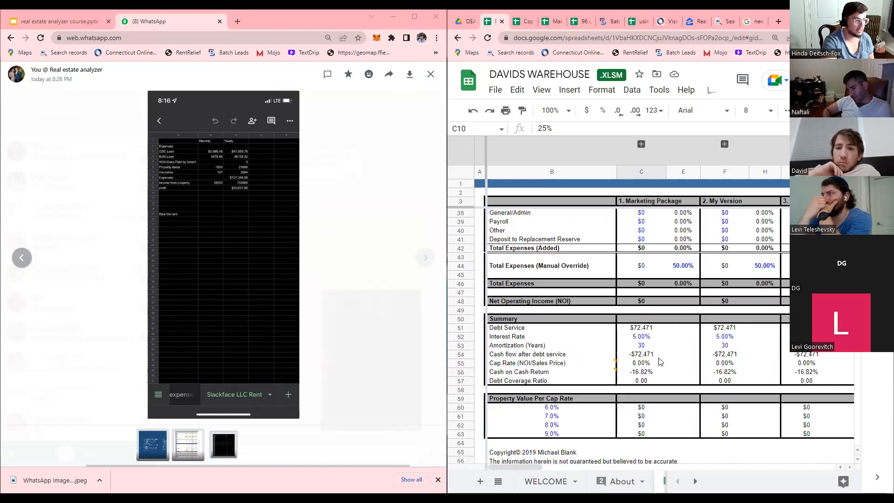
scroll(660, 362, "down", 1)
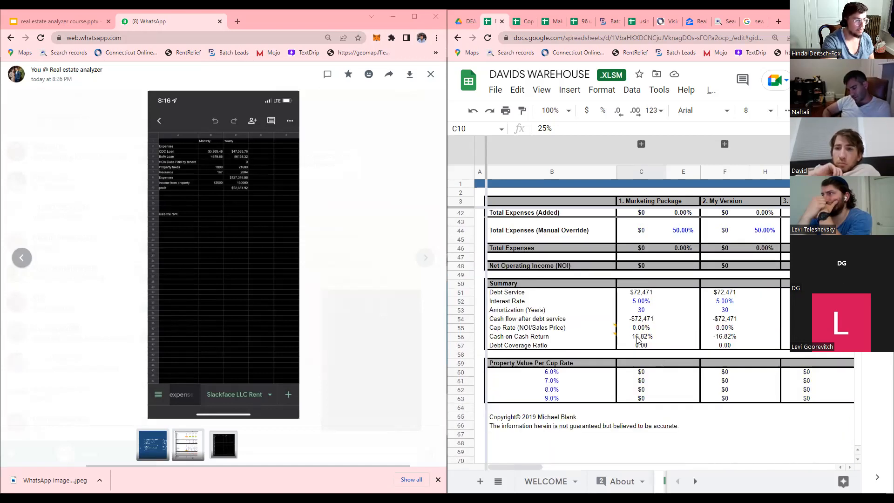
scroll(643, 308, "up", 3)
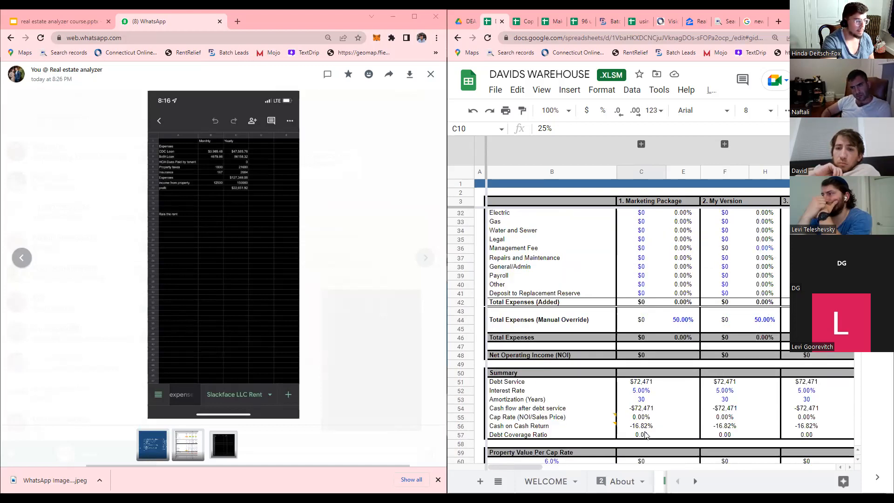
scroll(644, 435, "up", 8)
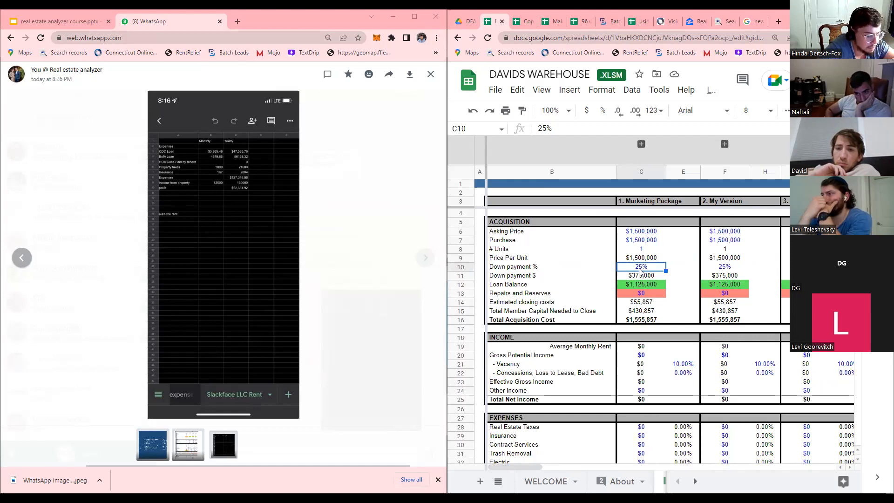
type("30")
key("Return")
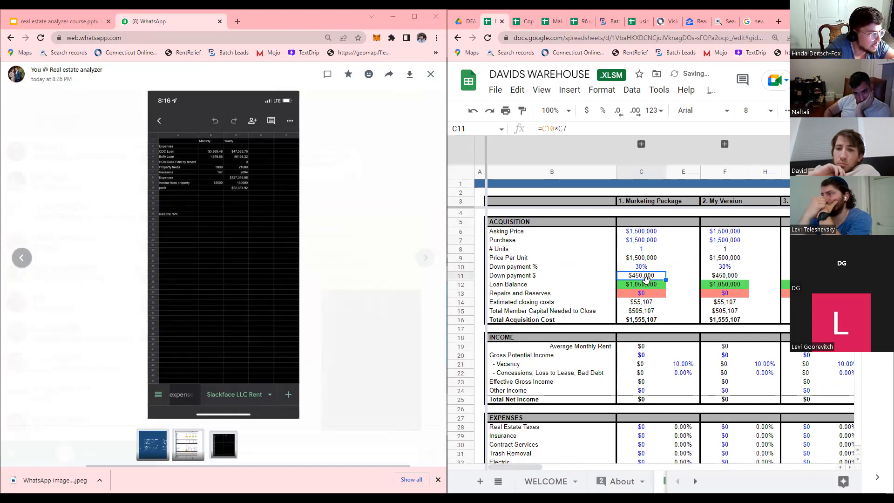
left_click(645, 302)
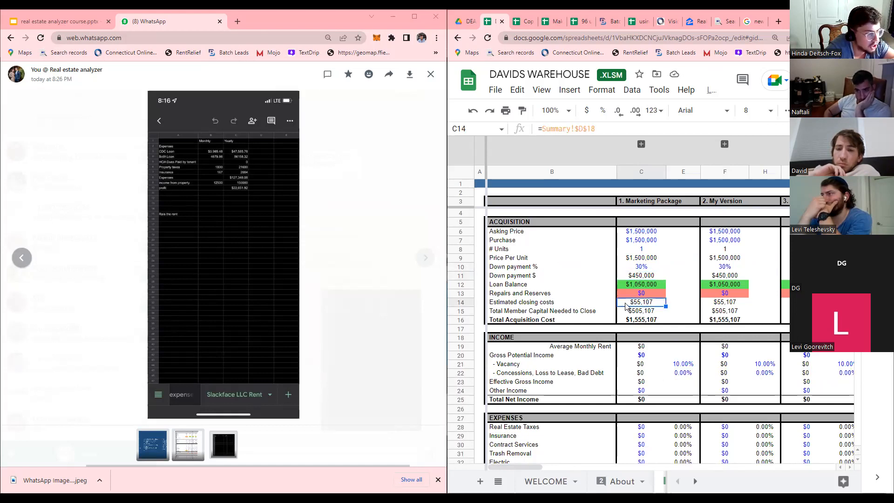
Scroll the sheet tabs to bring the later sheets into view.
left_click(696, 481)
left_click(697, 483)
left_click(696, 481)
left_click(696, 481)
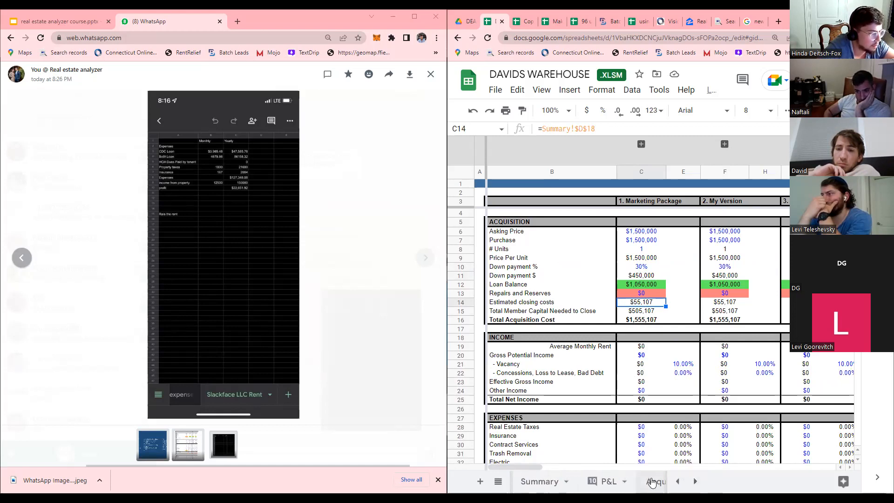
On Acquisition Costs, set Legal Fees in C16 to $3,500.
left_click(652, 481)
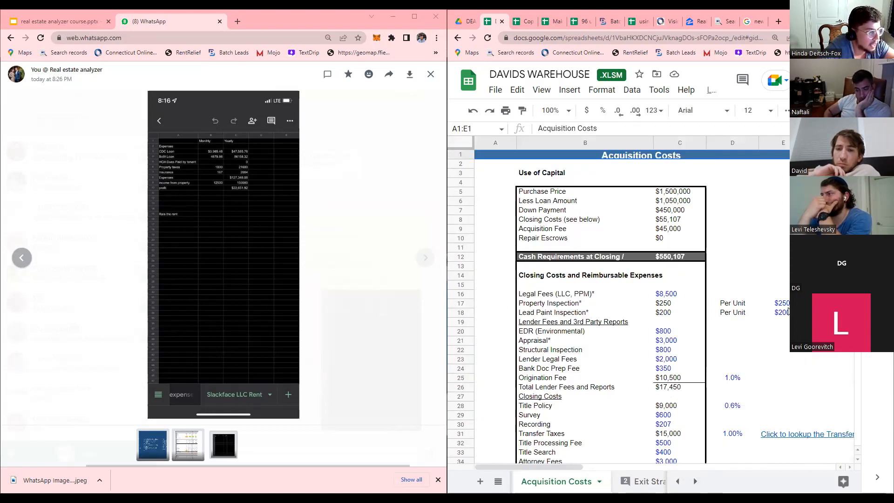
left_click(660, 295)
type("3600")
key("BackSpace")
type("500")
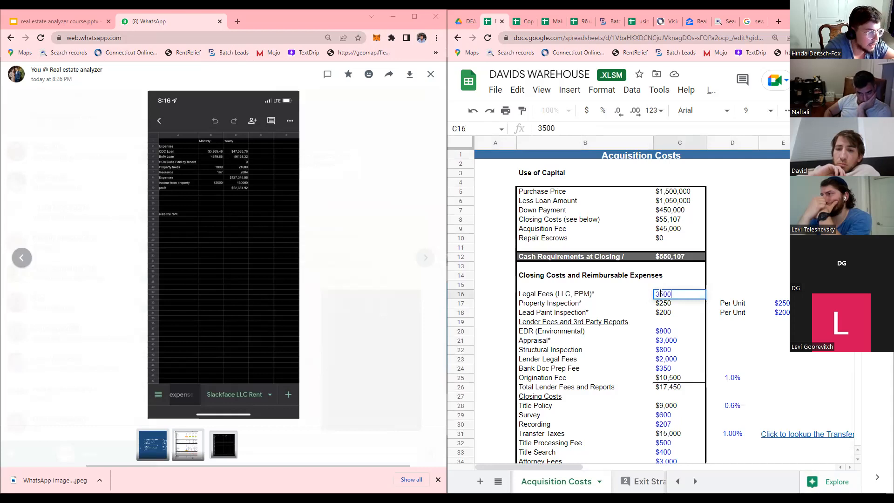
key("Return")
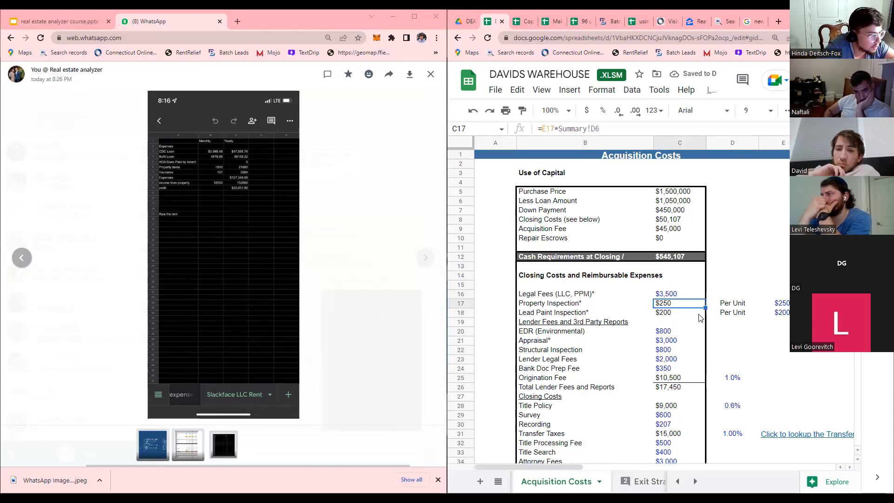
Review the EDR, Appraisal and Structural Inspection cost amounts.
left_click(674, 335)
scroll(675, 338, "down", 2)
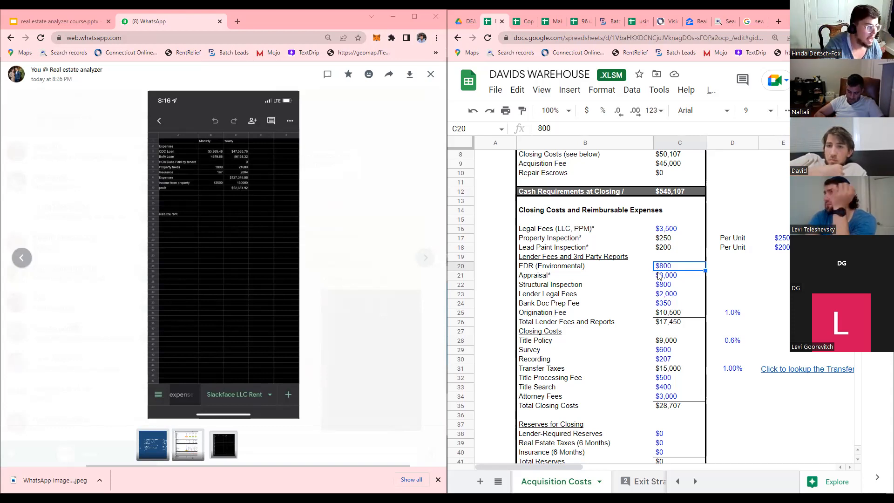
left_click(658, 274)
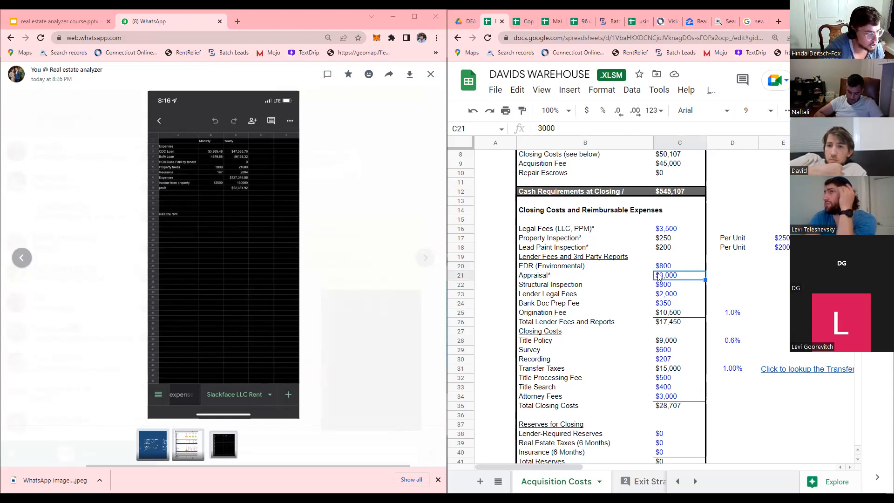
left_click(662, 286)
left_click(666, 275)
left_click(662, 286)
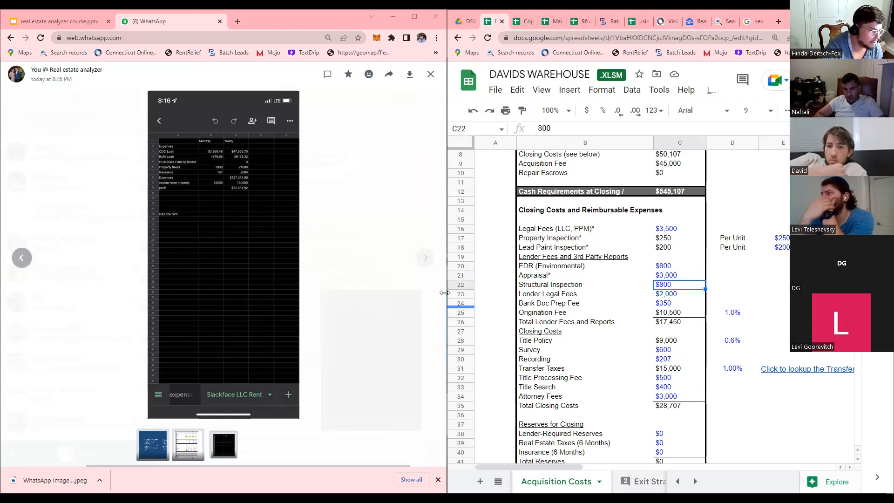
Set Lender Legal Fees in C23 to $3,500.
left_click(666, 294)
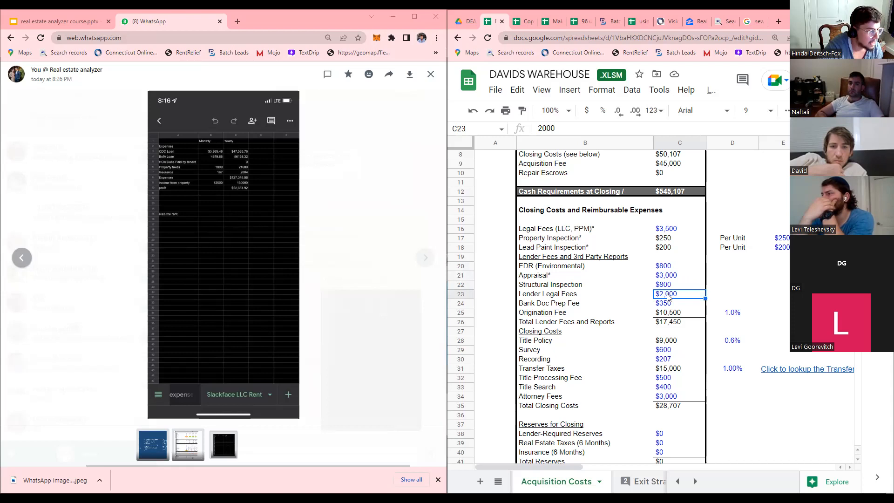
type("3500")
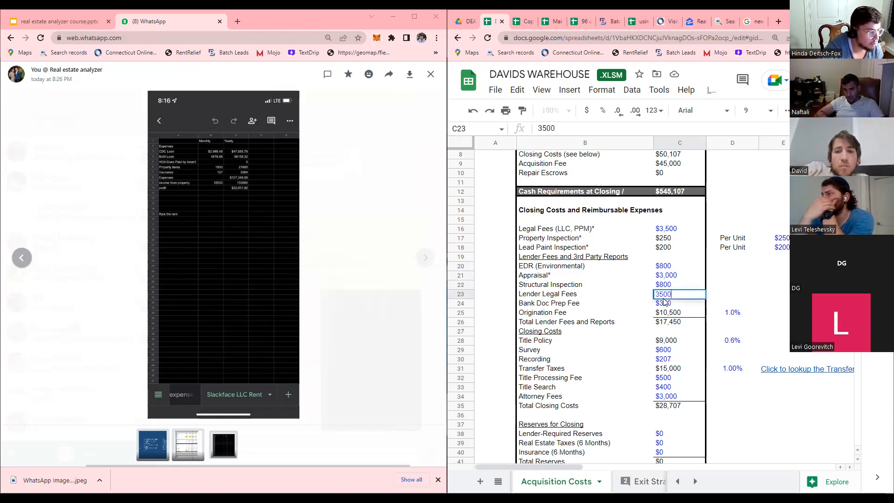
left_click(667, 313)
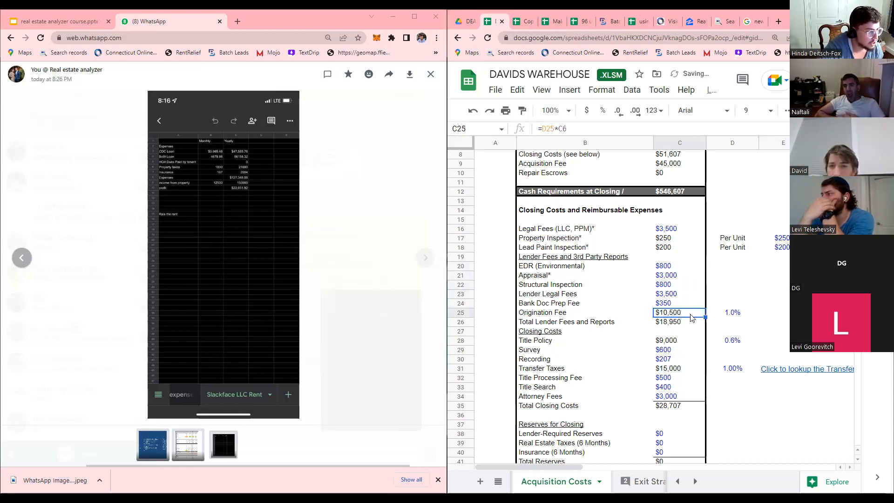
key("Down")
key("Down")
key("Down")
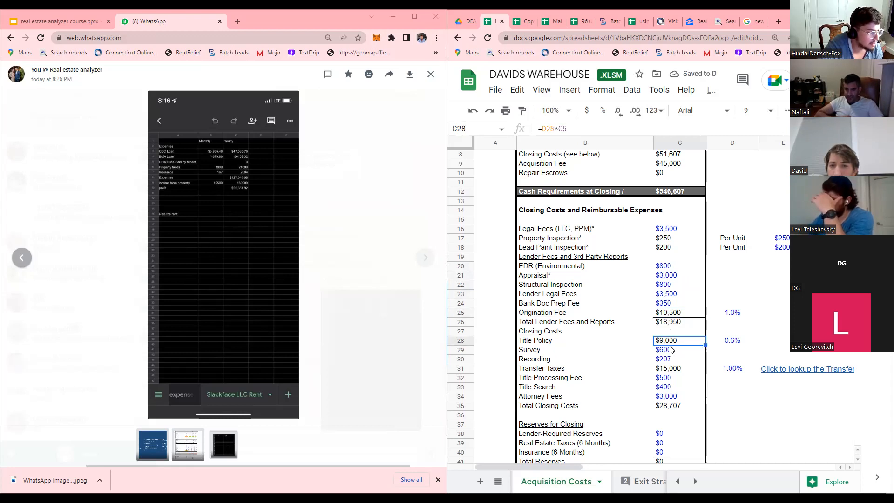
Review the Transfer Taxes, Title Processing Fee and total closing costs formulas.
scroll(673, 349, "down", 1)
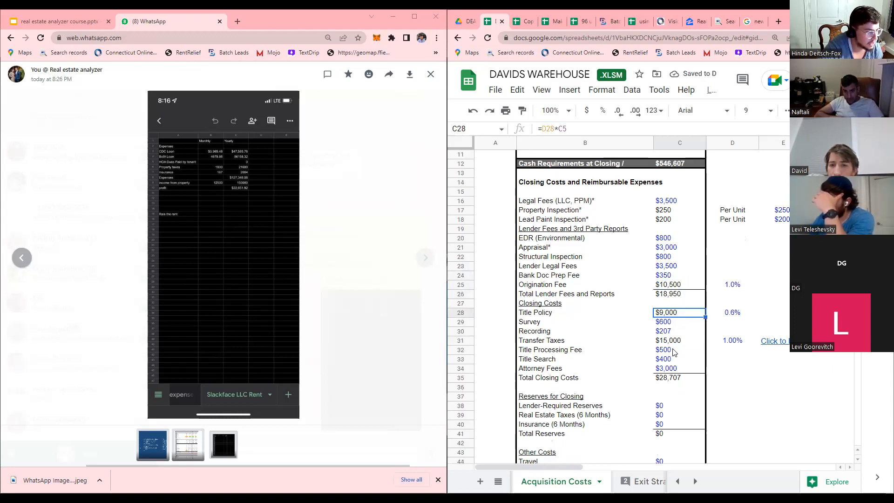
left_click(670, 344)
scroll(670, 345, "down", 2)
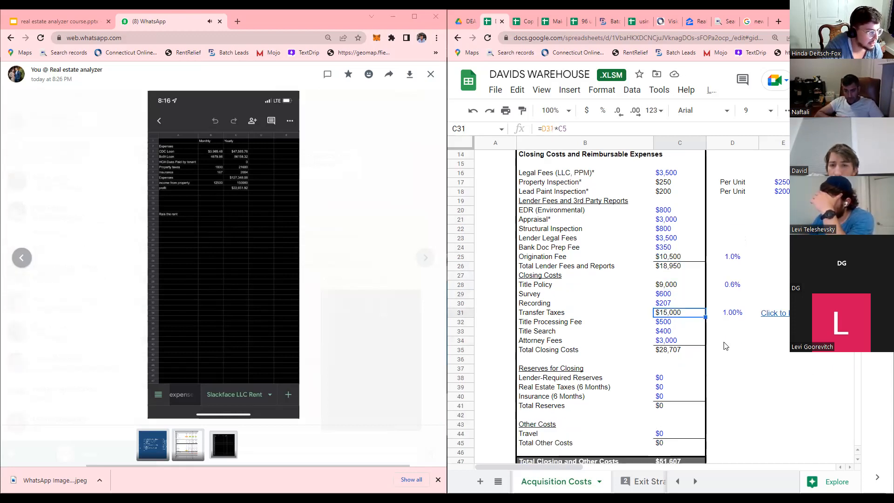
left_click(667, 286)
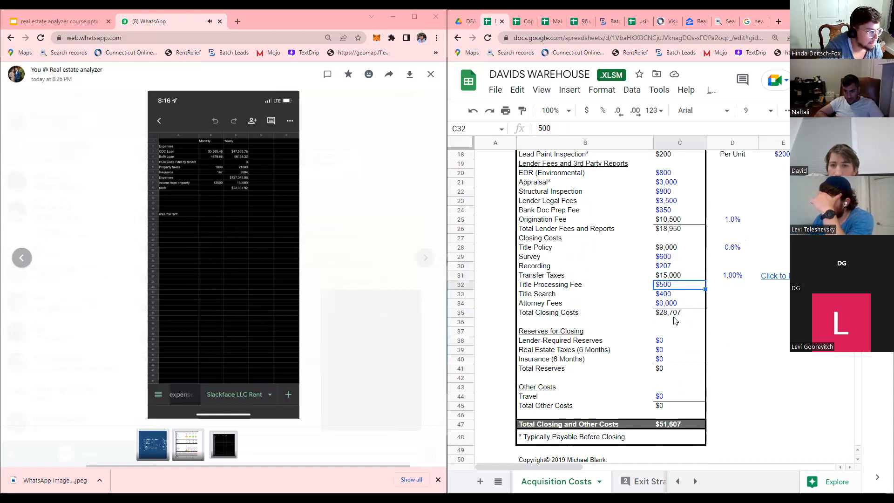
scroll(675, 387, "down", 1)
left_click(676, 397)
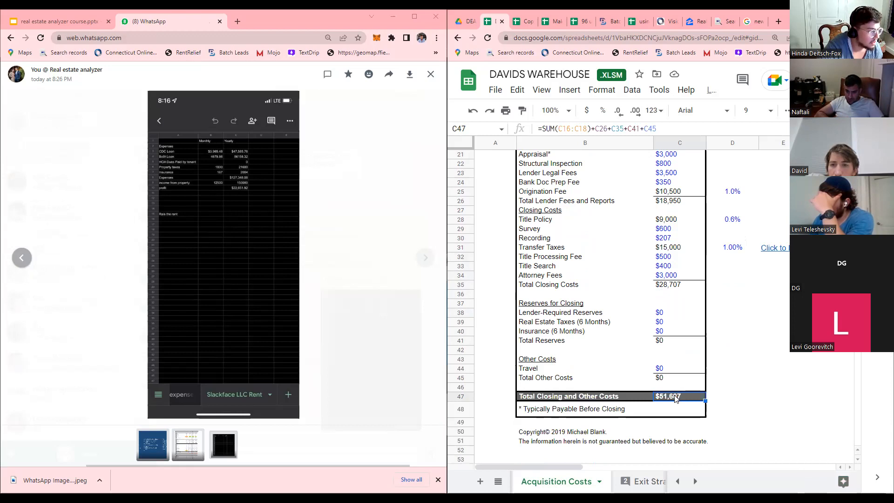
Switch to the Summary sheet.
left_click(677, 481)
left_click(677, 481)
left_click(677, 481)
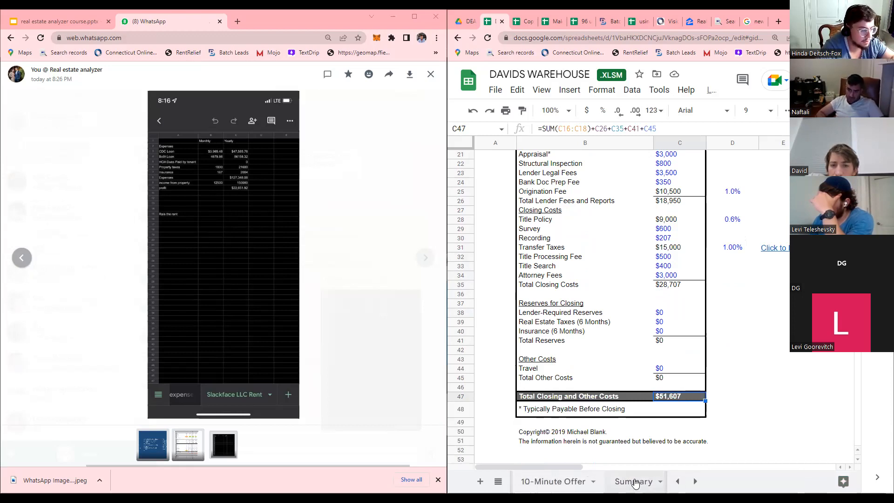
left_click(635, 482)
Go back to the Scenarios sheet, check Average Monthly Rent, and select the Gross Potential Income cell.
left_click(676, 481)
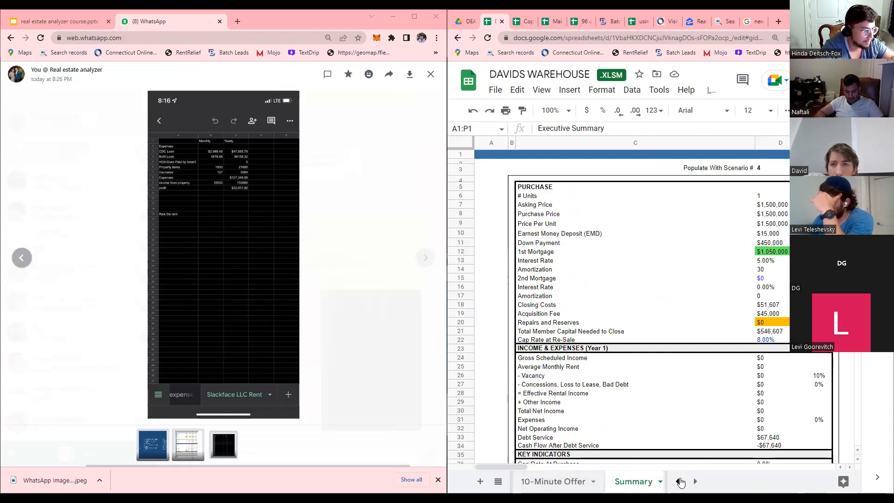
left_click(681, 483)
left_click(680, 482)
left_click(622, 482)
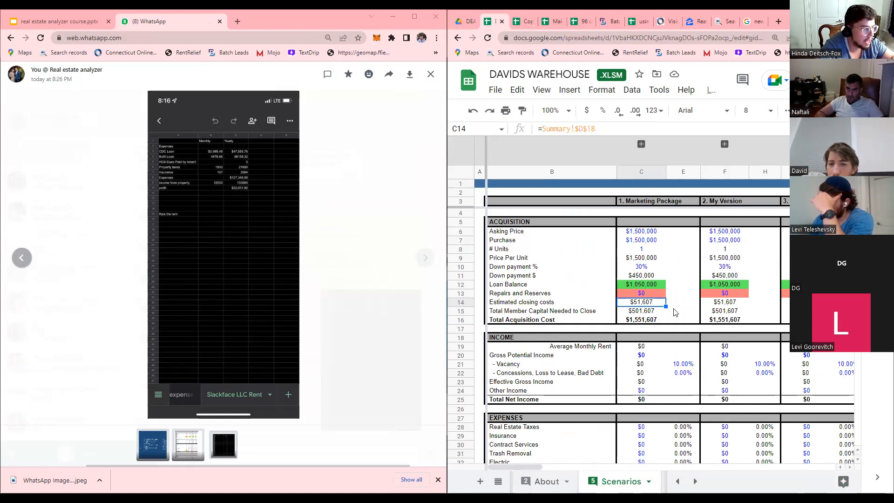
left_click(646, 347)
left_click(642, 357)
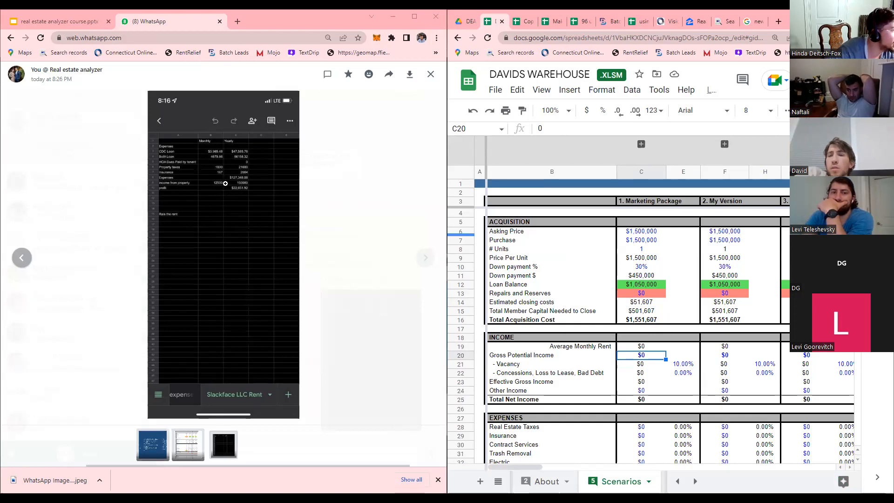
Using the photo's rent figures, enter $150,000 gross potential income in C20 and check the 10% vacancy rate.
left_click(224, 184)
left_click(220, 192)
left_click(220, 192)
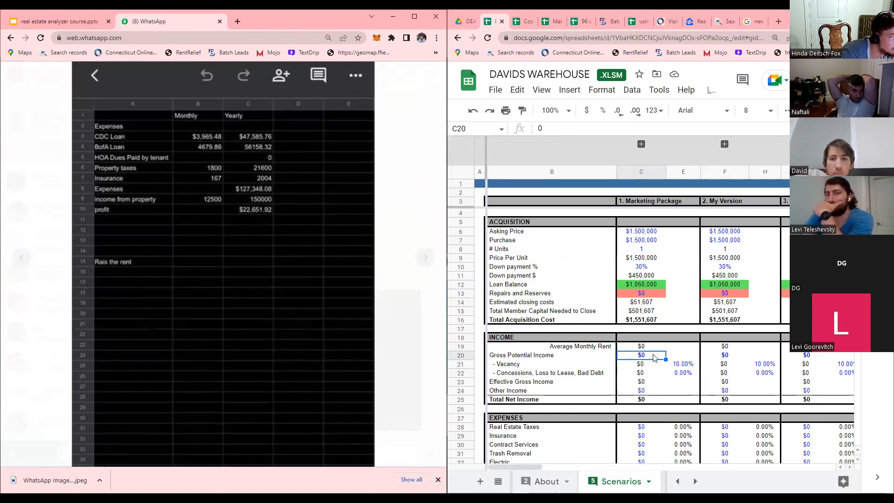
type("150000")
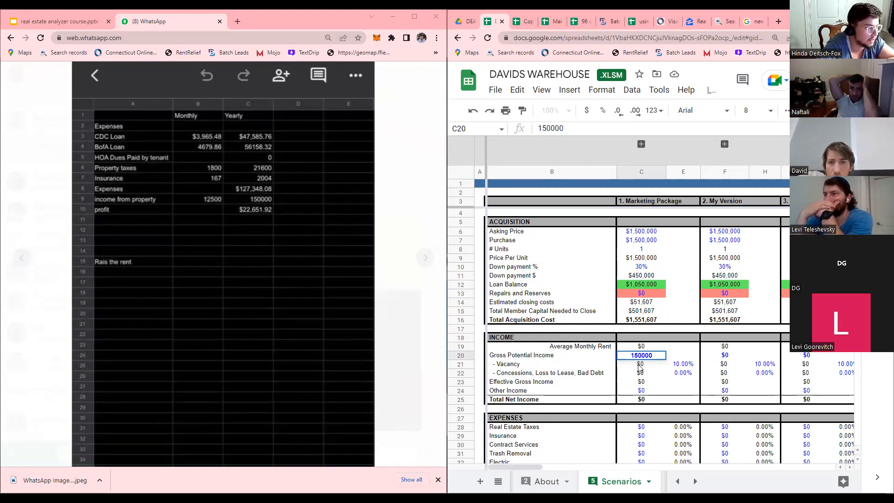
key("Return")
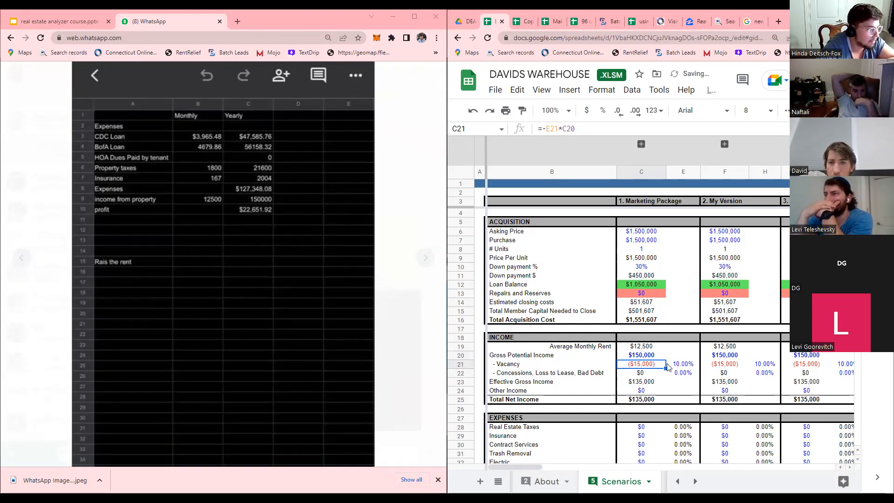
left_click(676, 366)
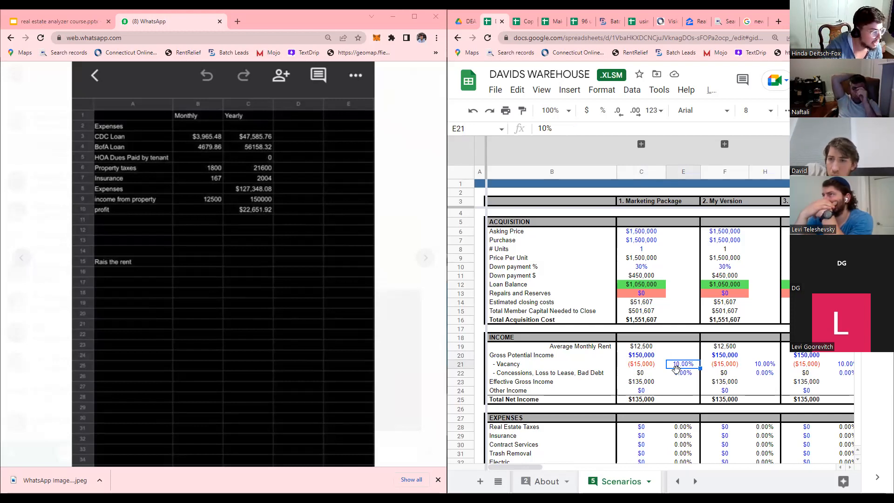
scroll(685, 381, "down", 1)
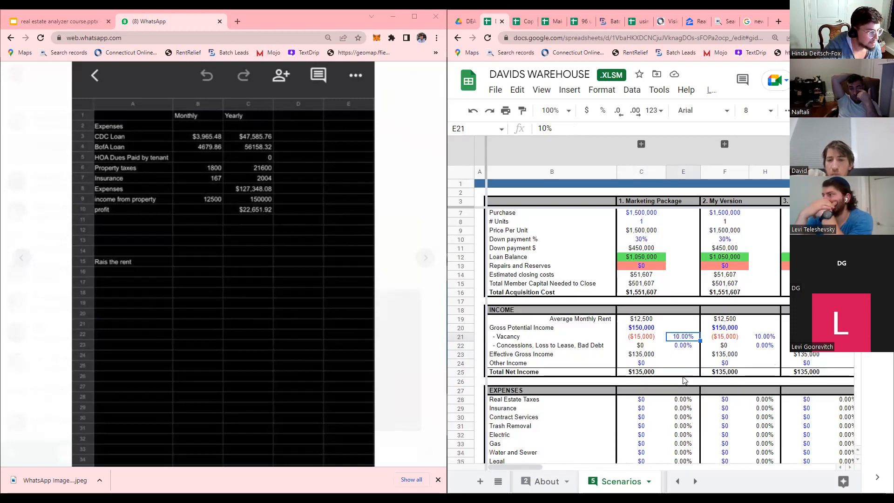
scroll(684, 381, "down", 1)
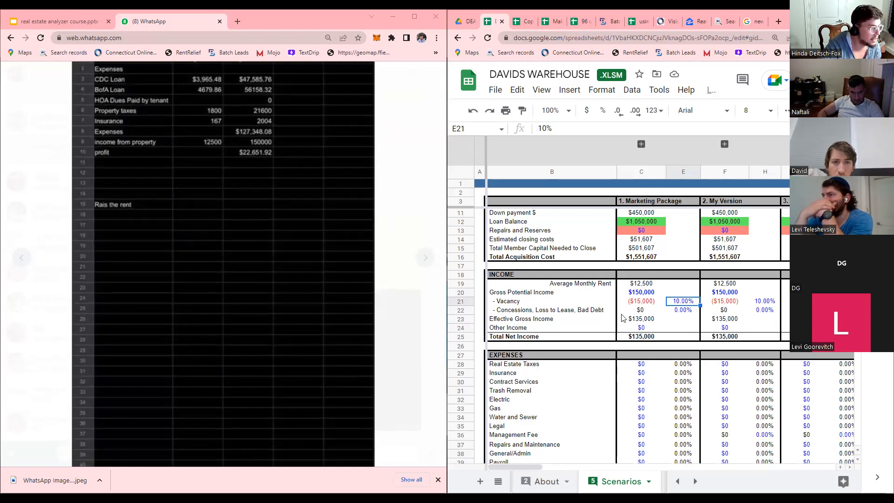
Enter $21,600 real estate taxes and $4,000 insurance, totaling $25,600 in expenses.
left_click(645, 362)
type("21600")
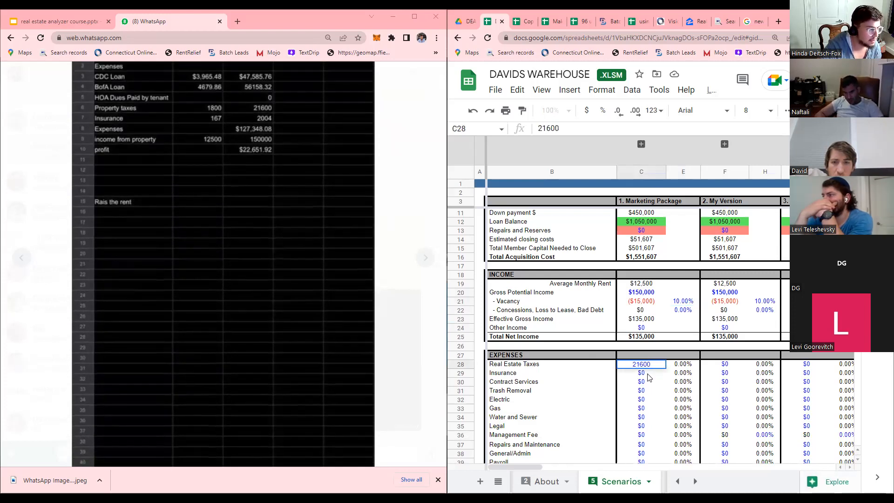
key("Return")
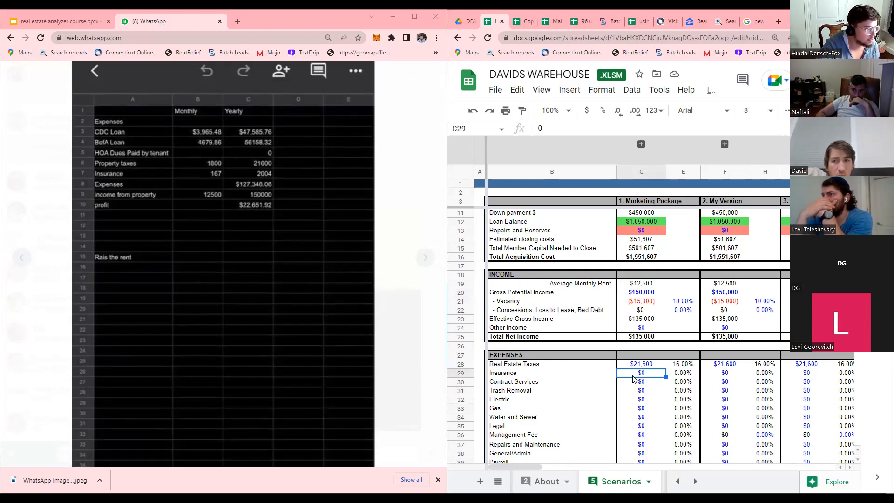
type("4000")
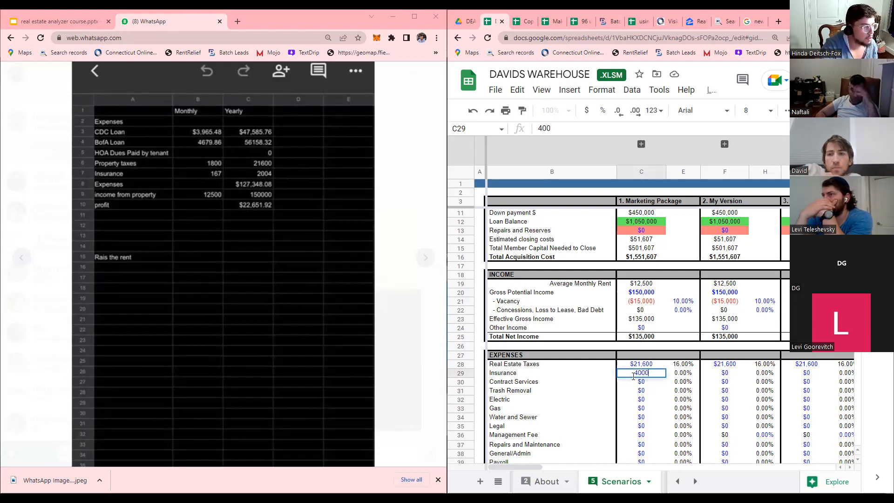
key("Return")
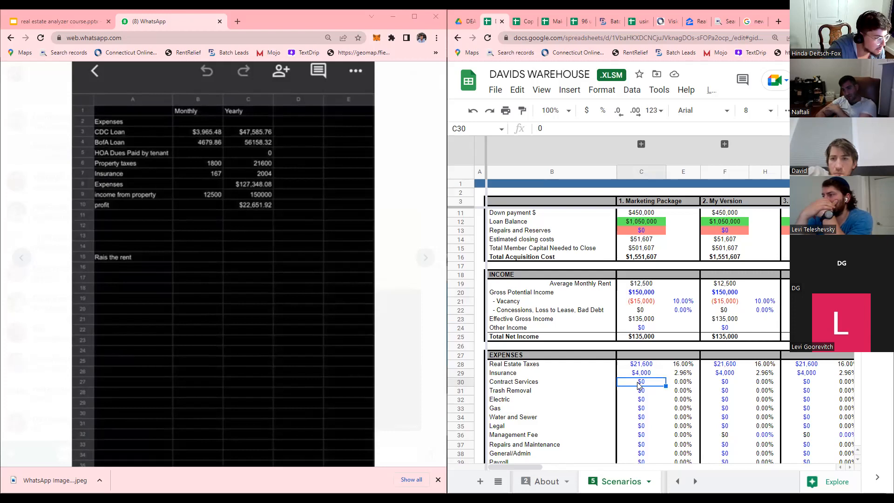
left_click(642, 392)
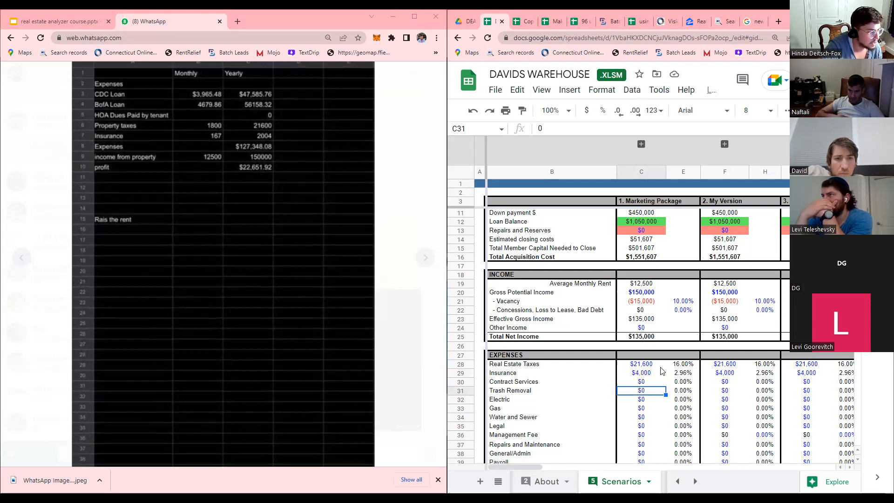
scroll(663, 373, "down", 2)
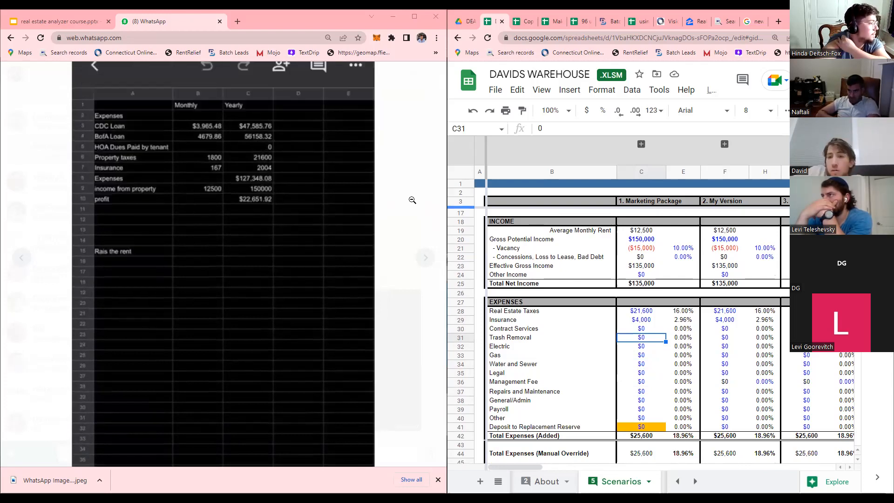
left_click(642, 312)
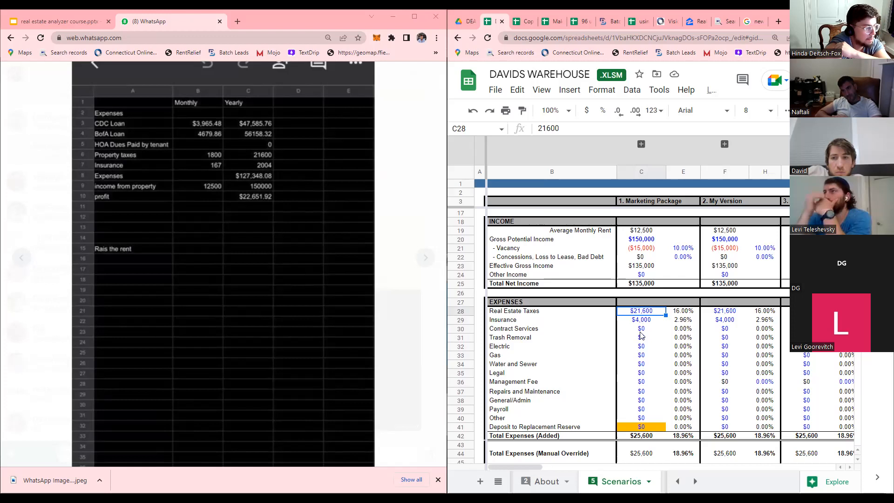
scroll(649, 420, "down", 2)
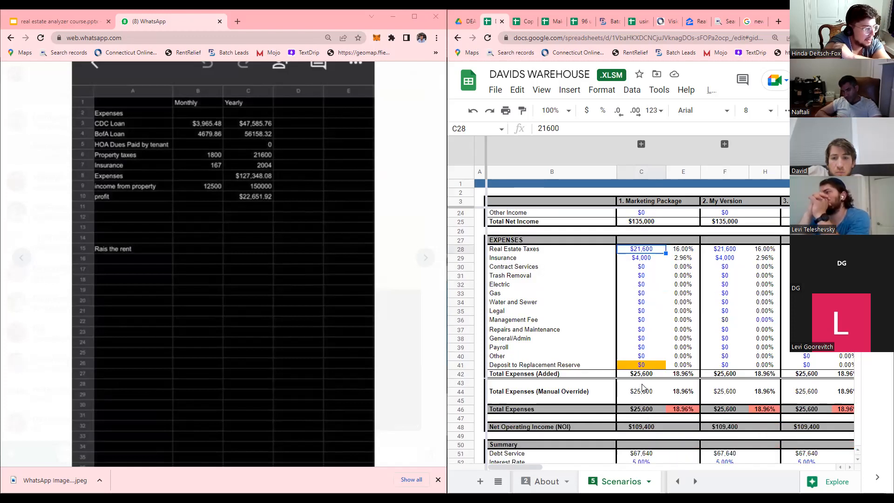
Change the loan interest rate in C52 to 6.5%.
left_click(682, 410)
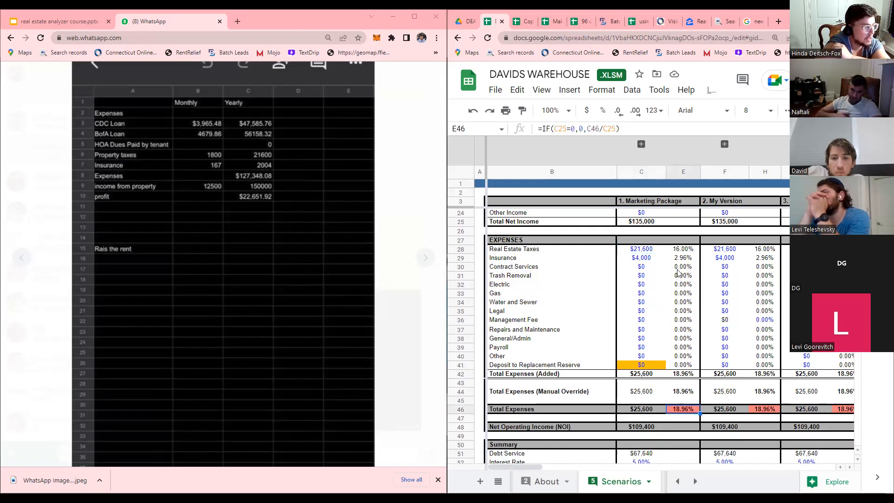
scroll(679, 272, "up", 2)
scroll(680, 326, "down", 5)
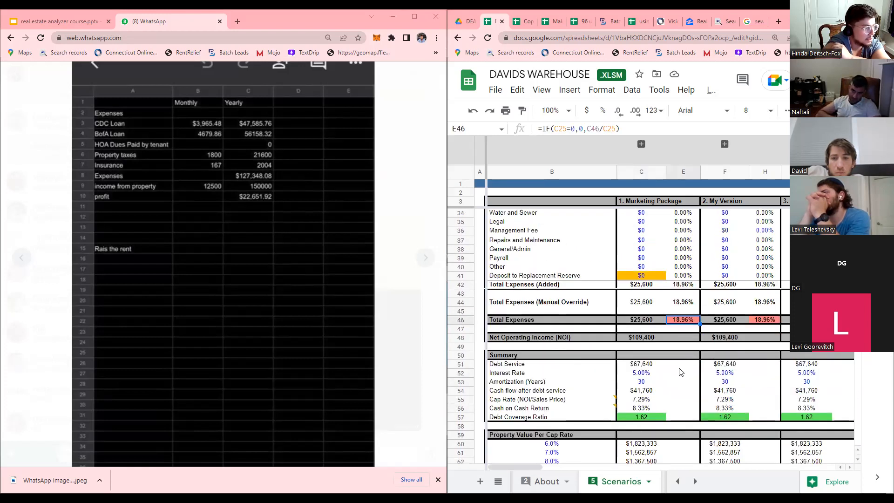
left_click(645, 365)
left_click(643, 373)
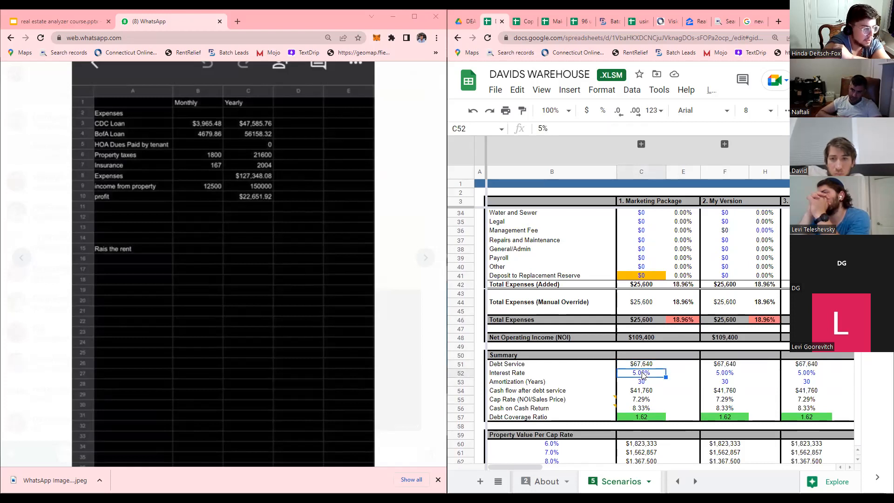
type("6.5")
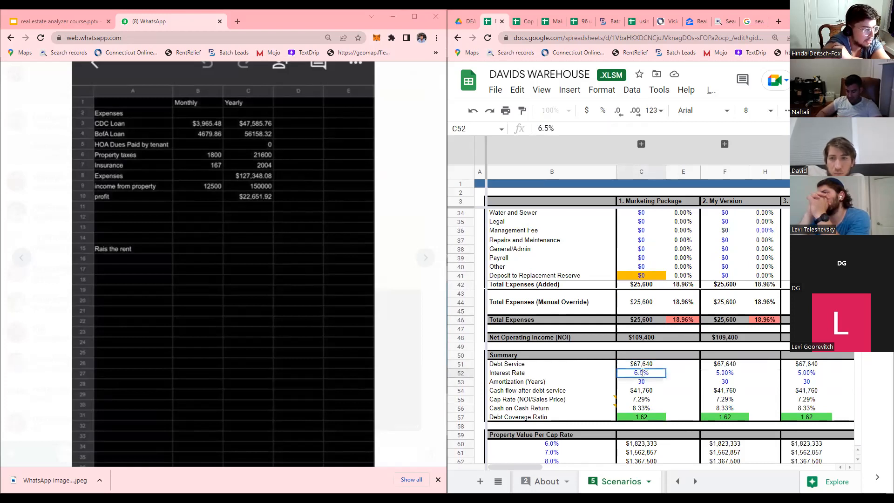
left_click(645, 384)
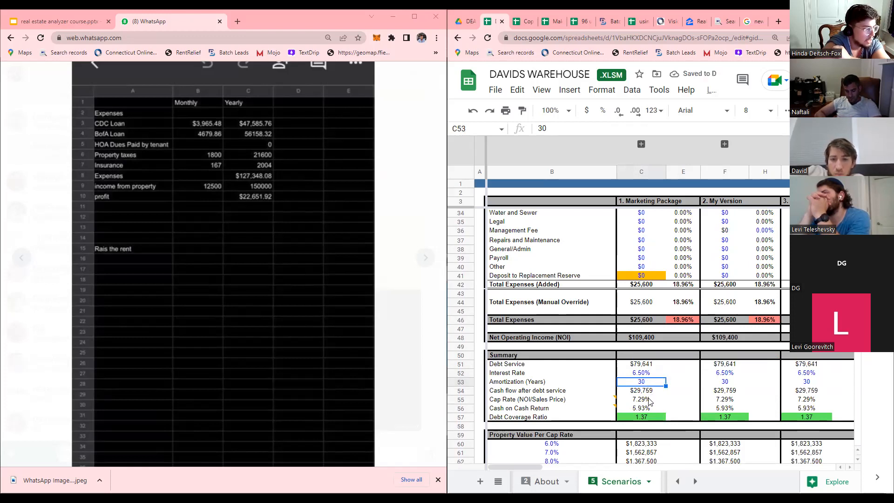
Review the resulting 7.29% cap rate, 5.93% cash-on-cash return and 1.37 debt coverage ratio.
left_click(646, 410)
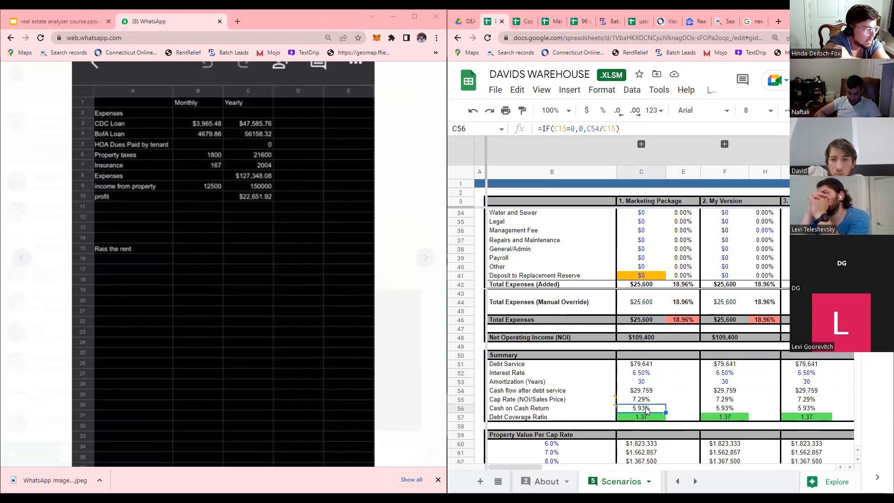
scroll(646, 410, "up", 6)
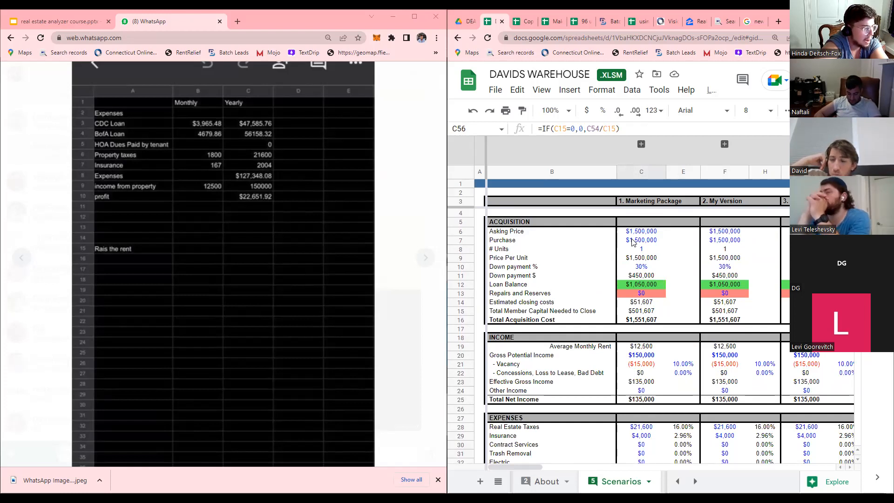
scroll(659, 328, "down", 8)
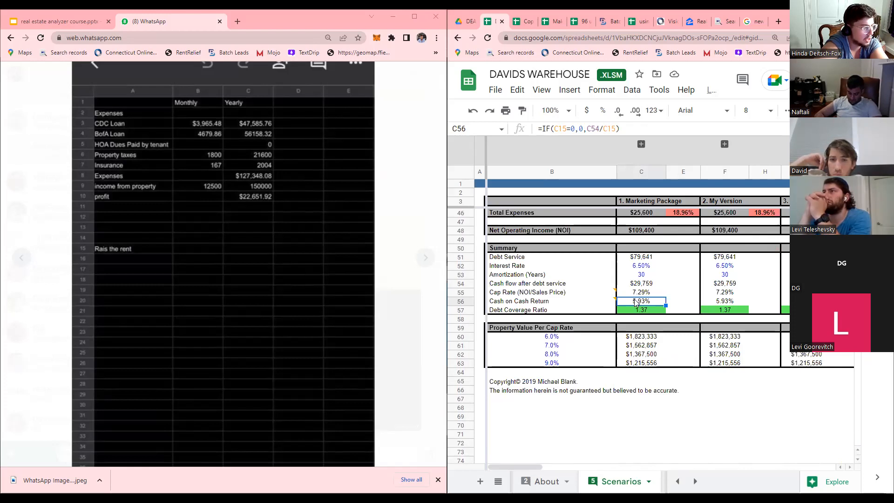
key("Up")
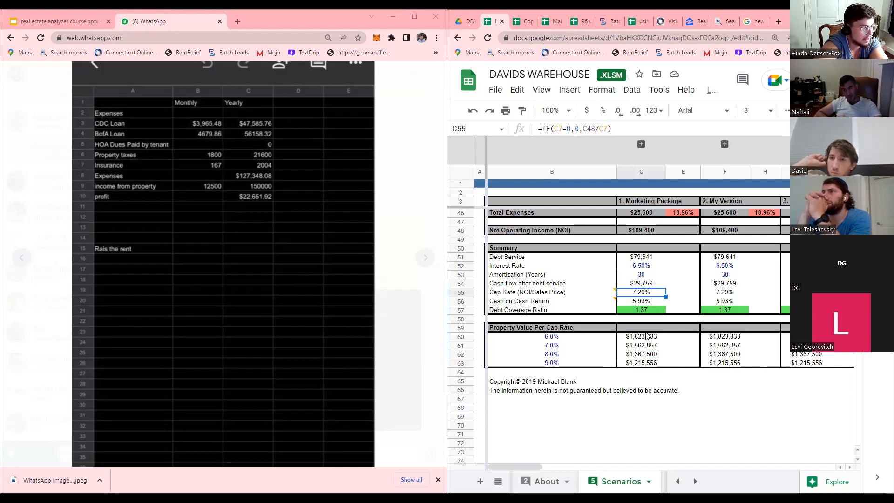
scroll(647, 335, "up", 6)
scroll(646, 336, "up", 3)
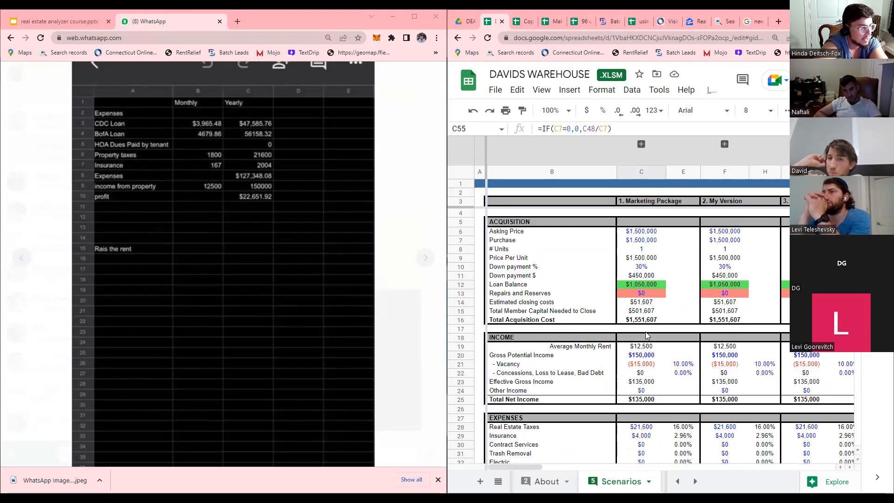
scroll(677, 212, "down", 7)
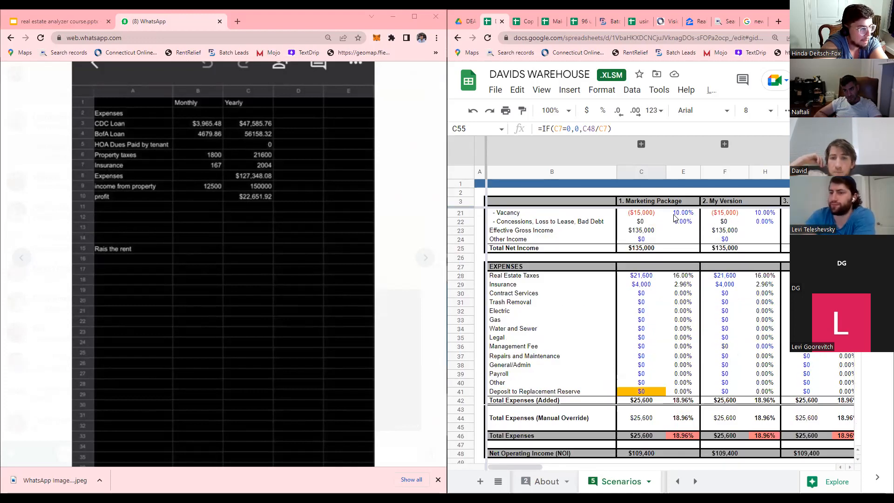
scroll(674, 218, "up", 7)
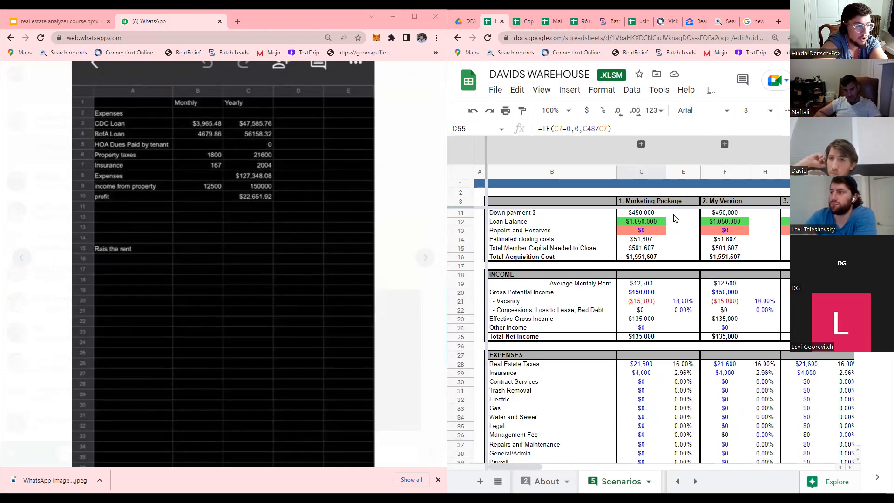
scroll(674, 357, "down", 7)
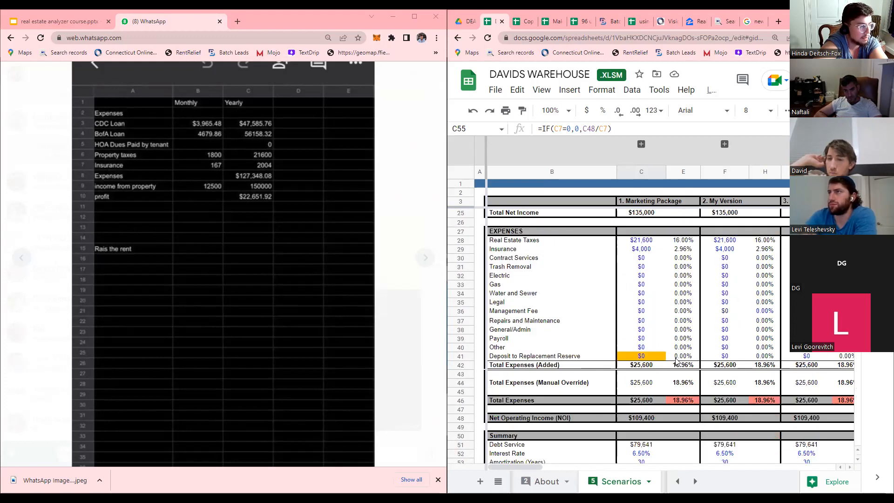
Switch to the Summary sheet.
left_click(695, 481)
left_click(695, 481)
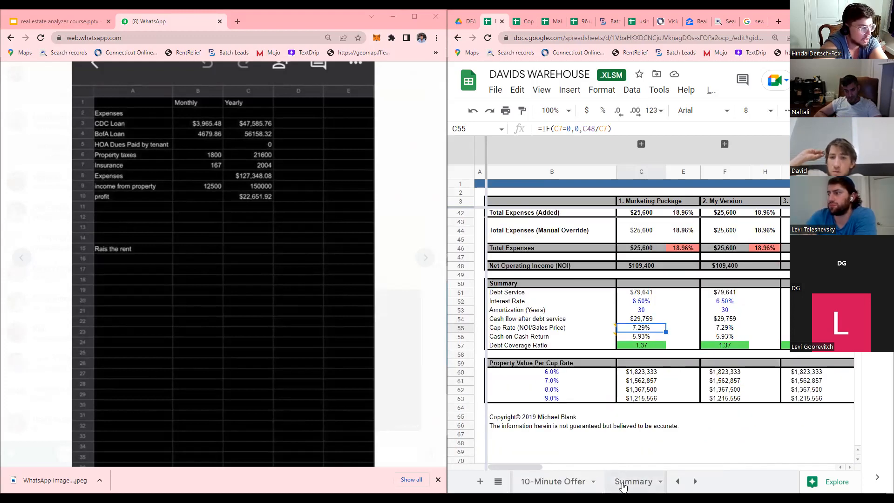
left_click(623, 486)
Choose scenario 1 in the D3 dropdown, loading the $1,500,000 purchase price and $109,400 NOI.
left_click(784, 168)
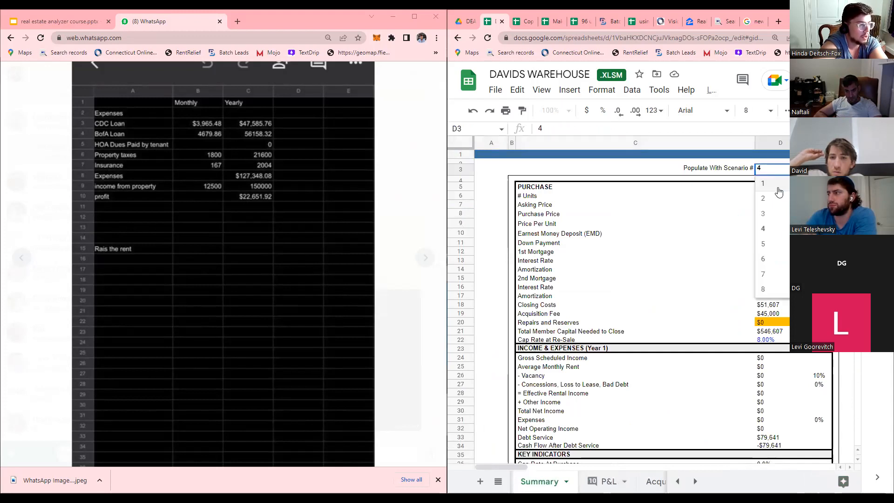
left_click(777, 184)
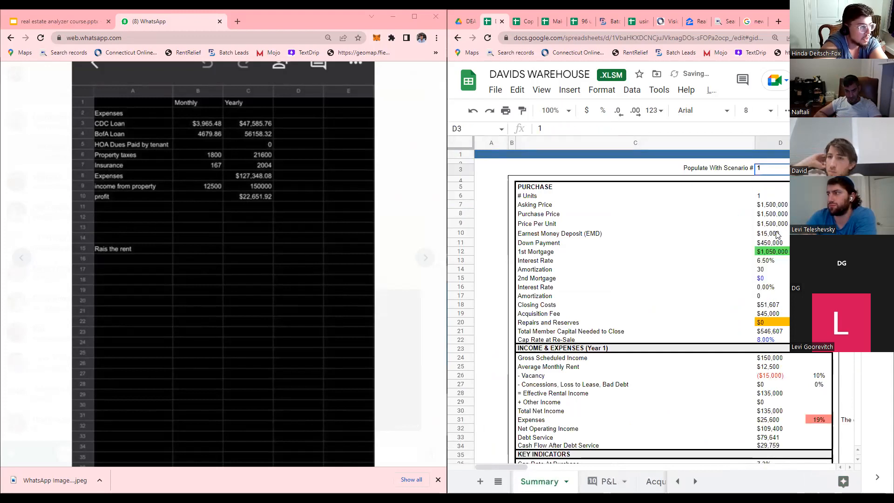
left_click(819, 234)
left_click(819, 314)
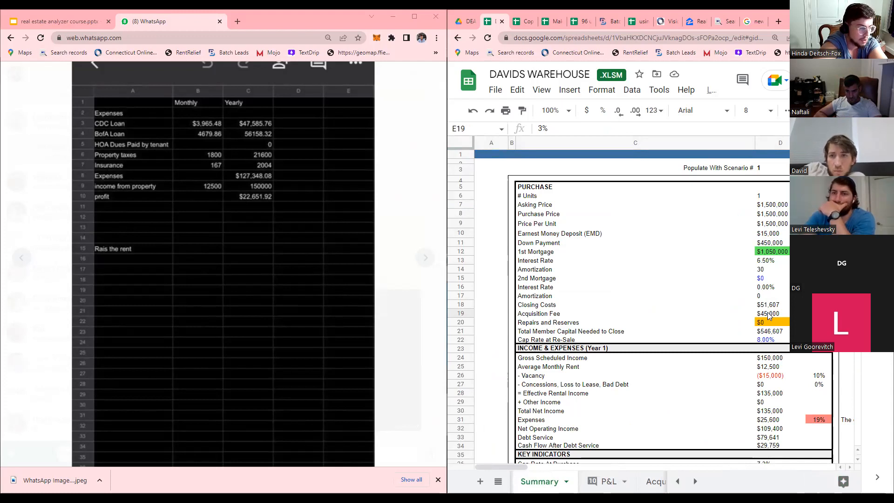
Clear the Acquisition Fee to zero and review the return formulas.
key("Delete")
left_click(769, 315)
scroll(769, 315, "down", 3)
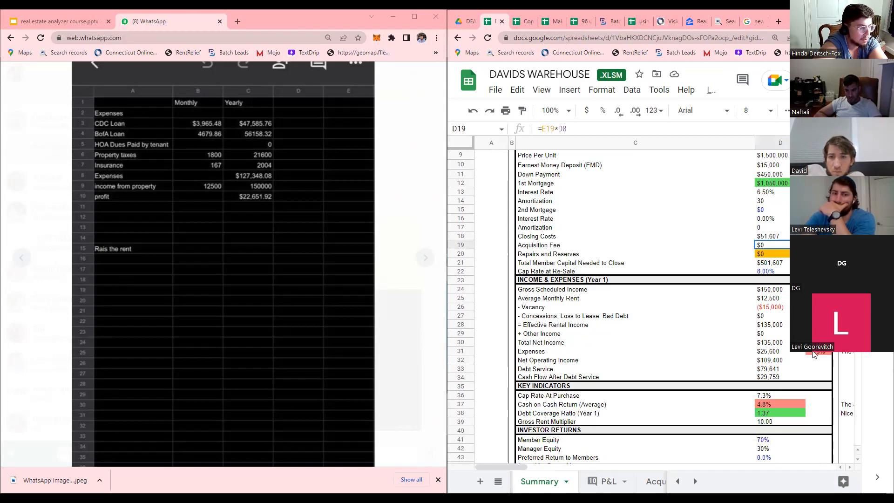
scroll(766, 381, "down", 1)
left_click(762, 377)
left_click(764, 385)
scroll(766, 377, "down", 2)
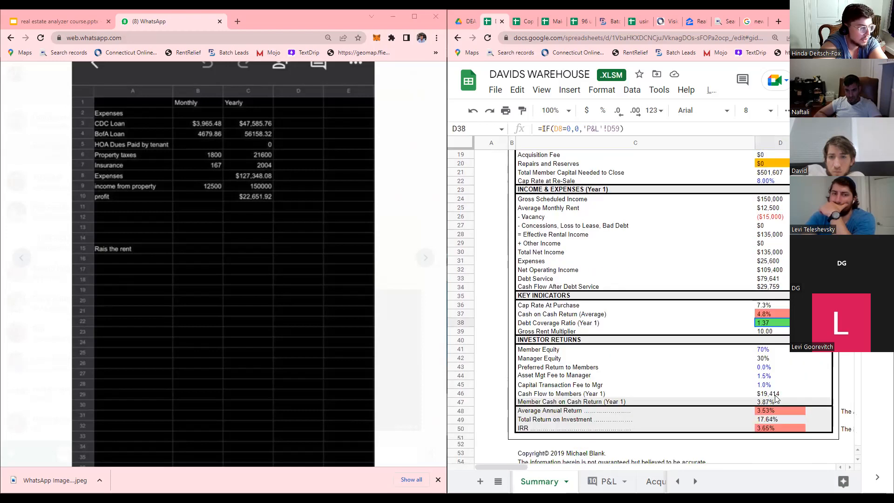
Set Member Equity in D41 to 100%.
left_click(767, 352)
type("100")
key("Return")
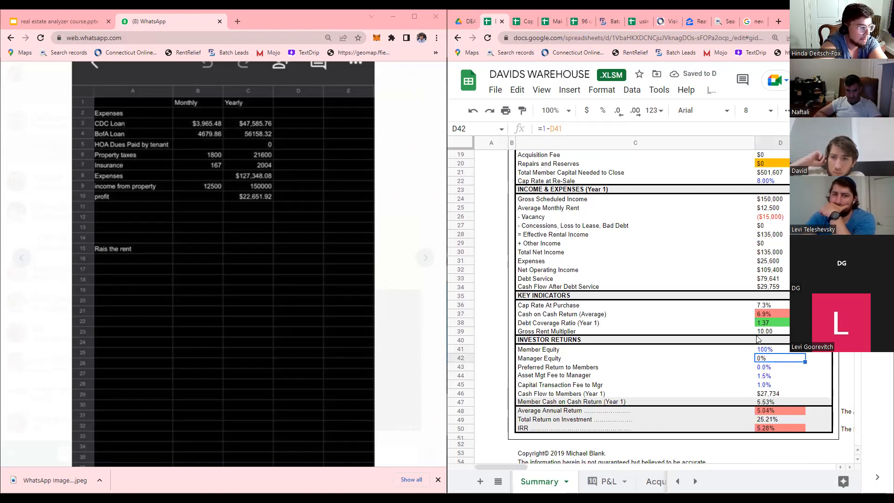
left_click(764, 319)
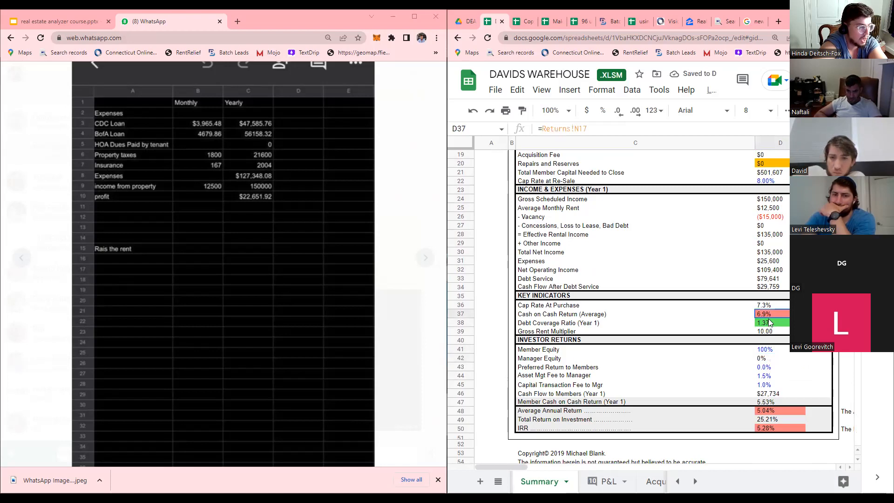
Set the asset management fee in D44 to 0% and confirm the capital transaction fee is 0.0%.
left_click(770, 378)
type("0")
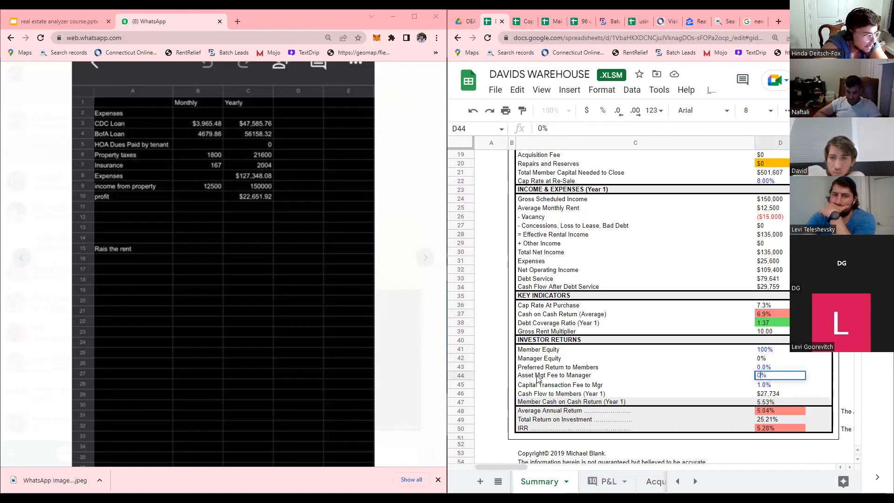
key("Return")
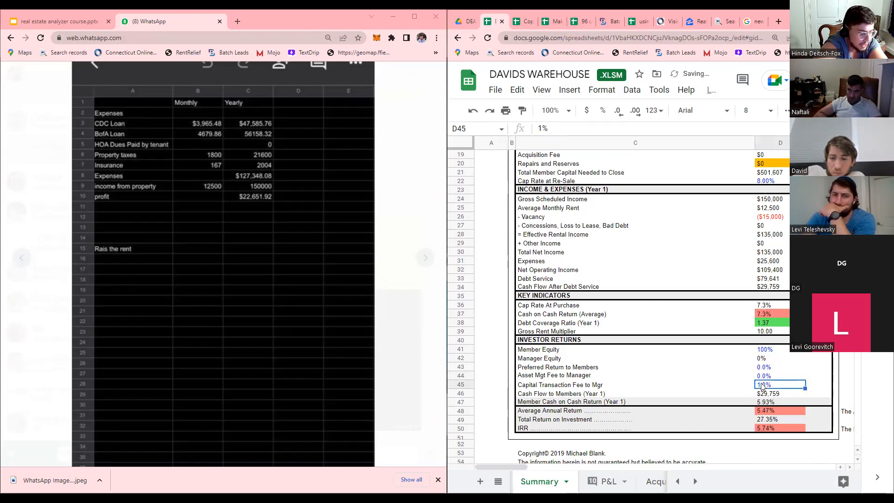
left_click(748, 387)
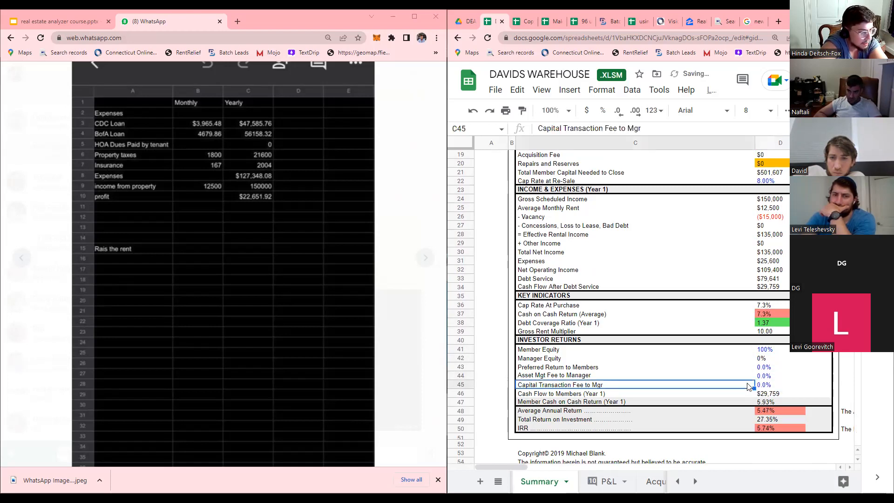
scroll(767, 320, "up", 1)
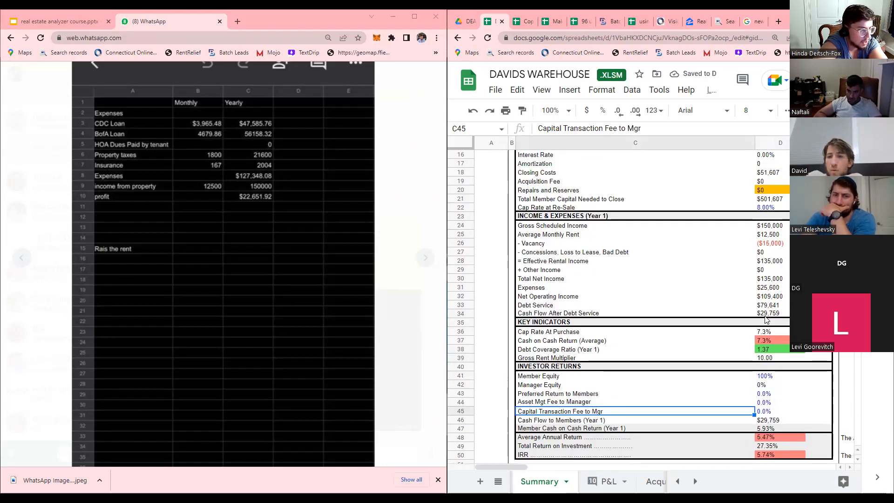
scroll(770, 333, "up", 5)
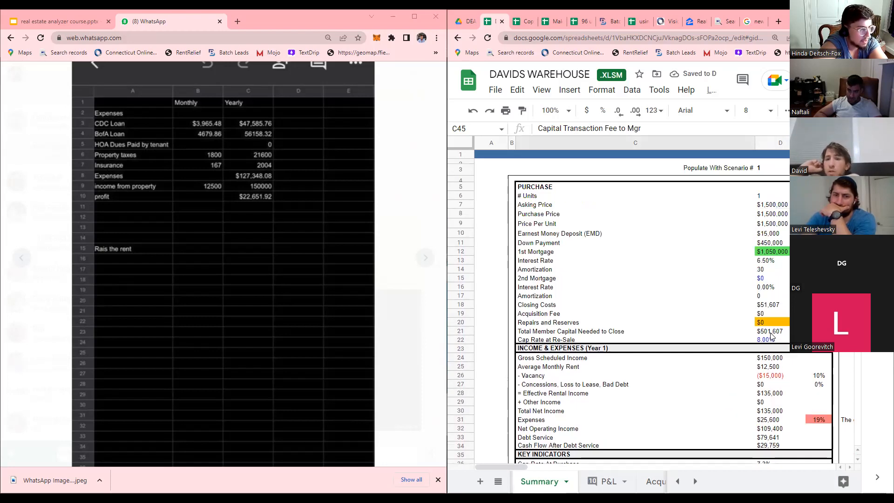
Switch to the Scenarios sheet.
left_click(678, 481)
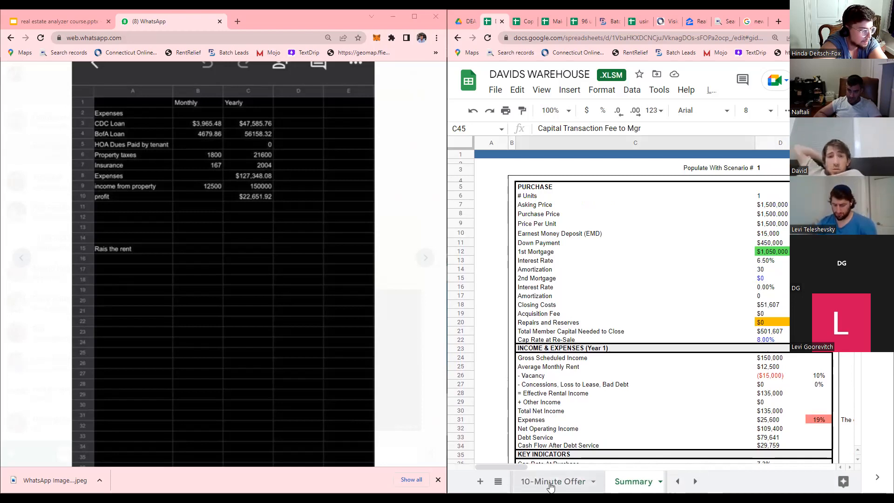
left_click(678, 481)
left_click(678, 481)
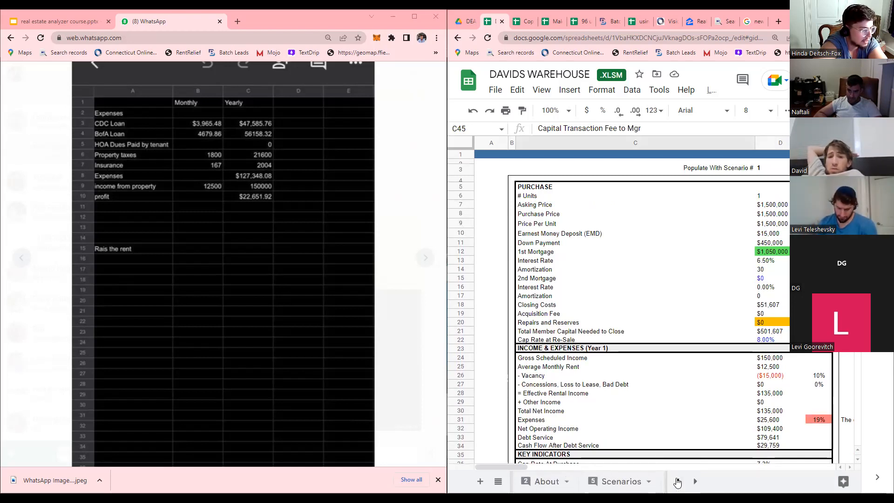
left_click(619, 481)
Inspect the cash-on-cash, 6.5% interest rate, cap rate and $150,000 gross income cells.
left_click(638, 337)
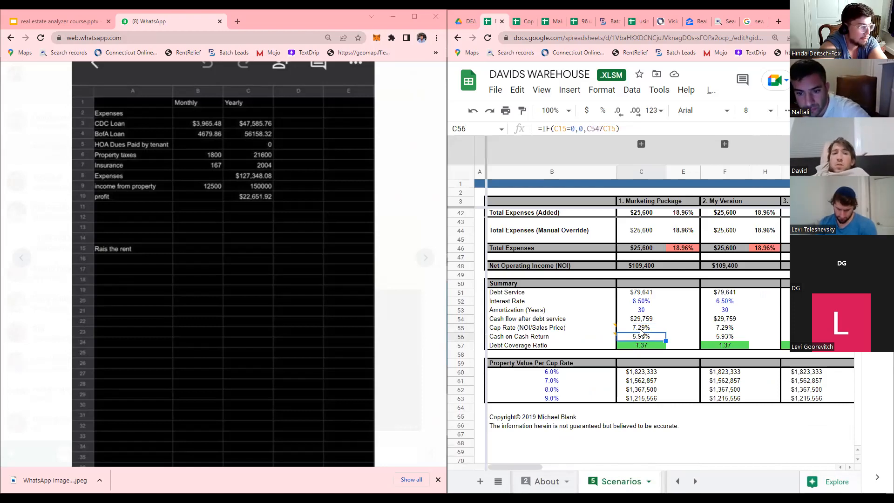
left_click(644, 302)
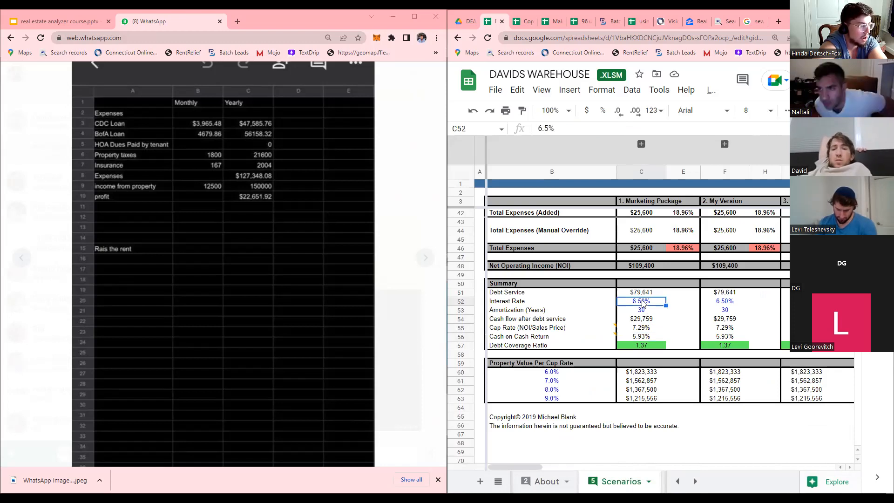
left_click(640, 331)
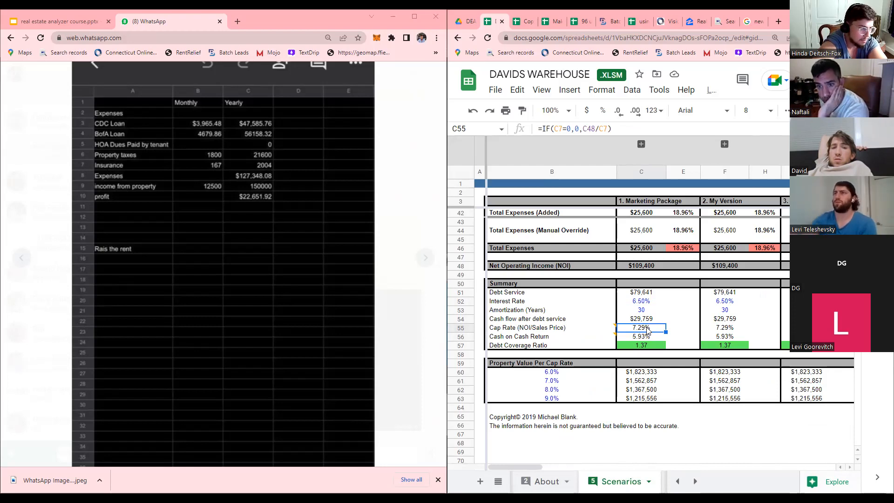
left_click(643, 334)
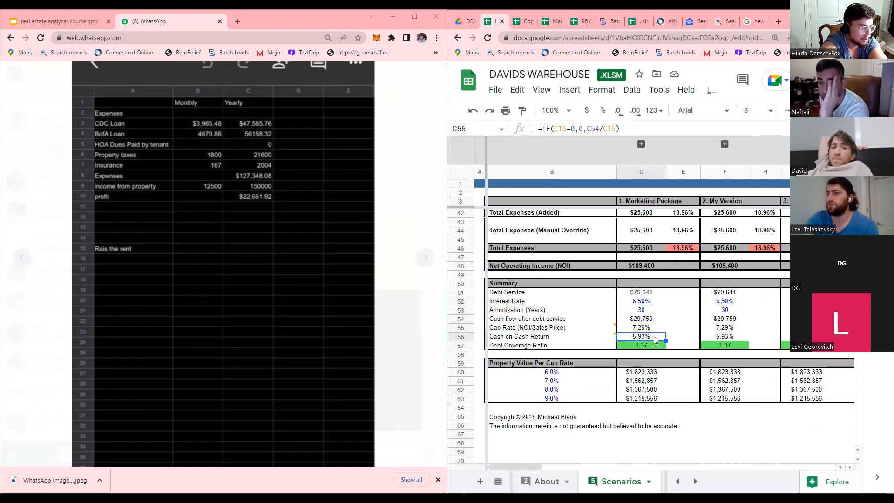
scroll(659, 321, "up", 10)
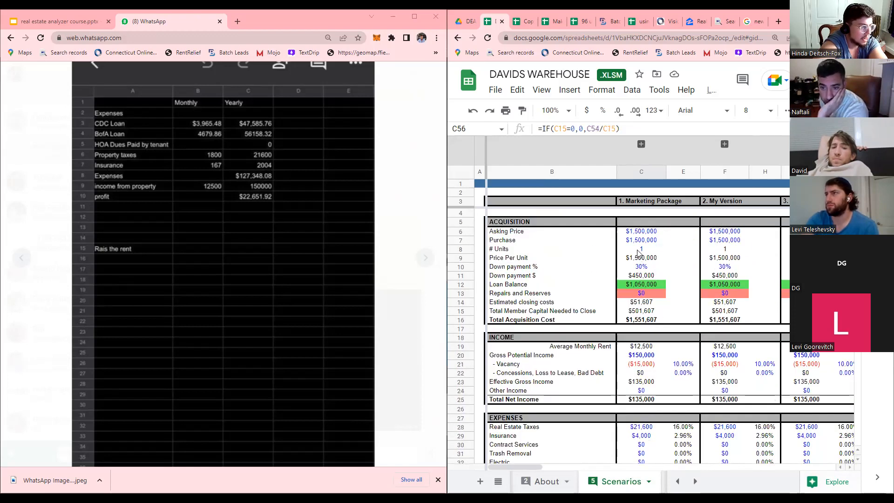
left_click(647, 357)
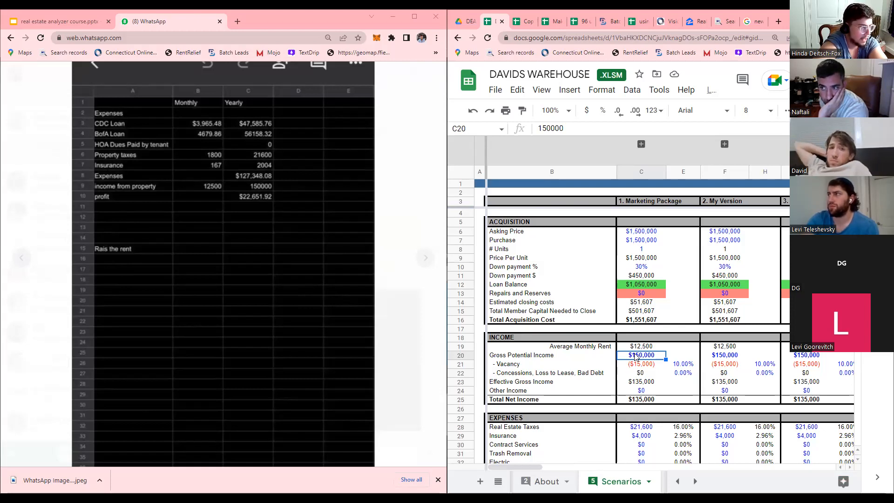
Type the scratch formula =(150000/8000) into B17, previewing 18.75.
left_click(559, 210)
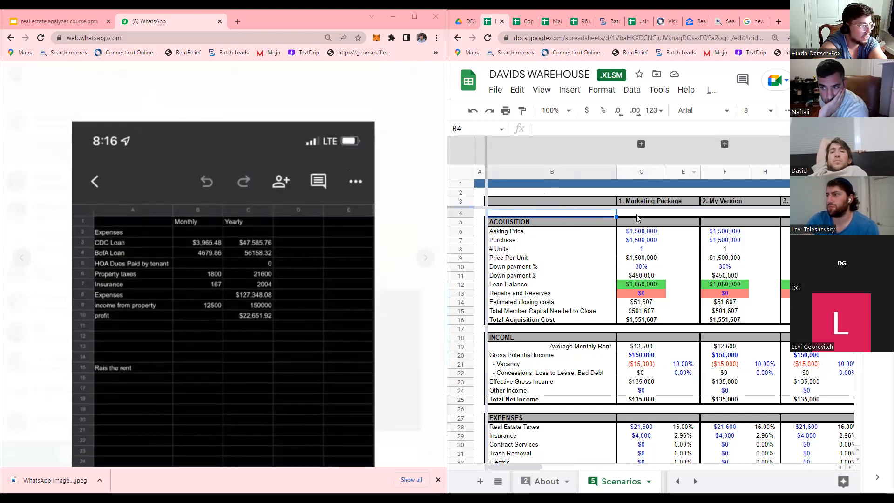
left_click(588, 328)
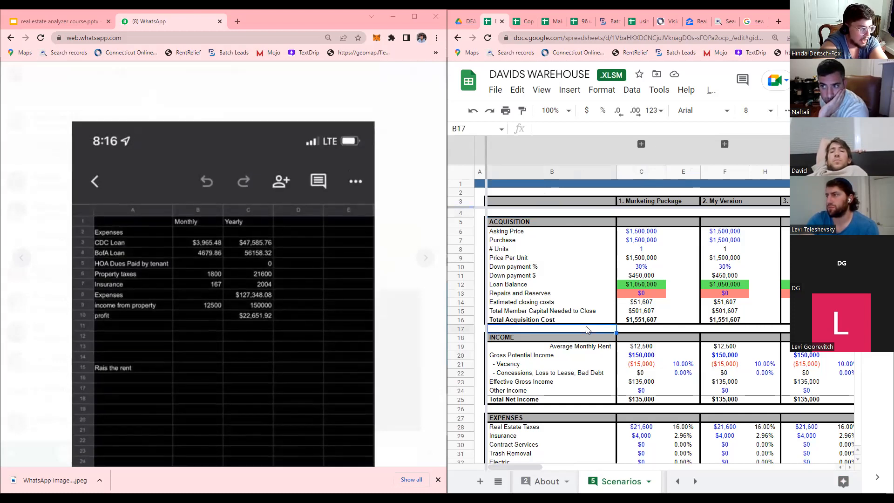
type("150000")
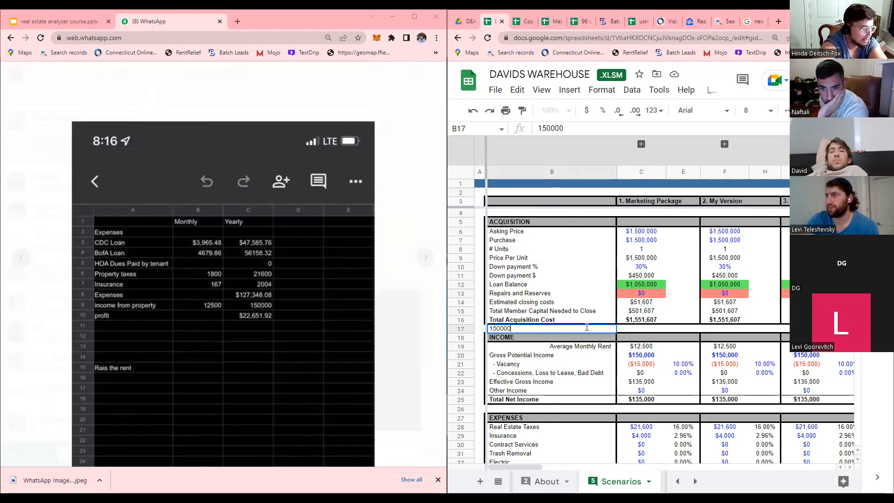
key("BackSpace")
key("BackSpace")
key("BackSpace")
key("BackSpace")
key("BackSpace")
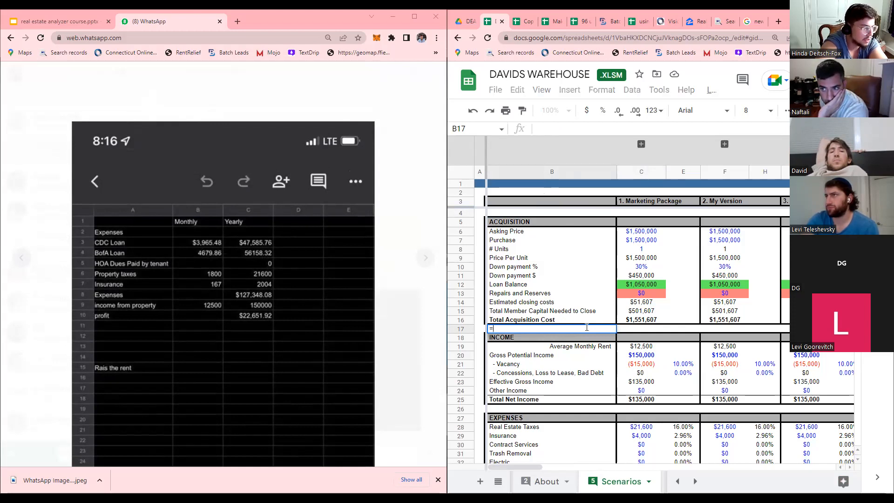
type("=1500")
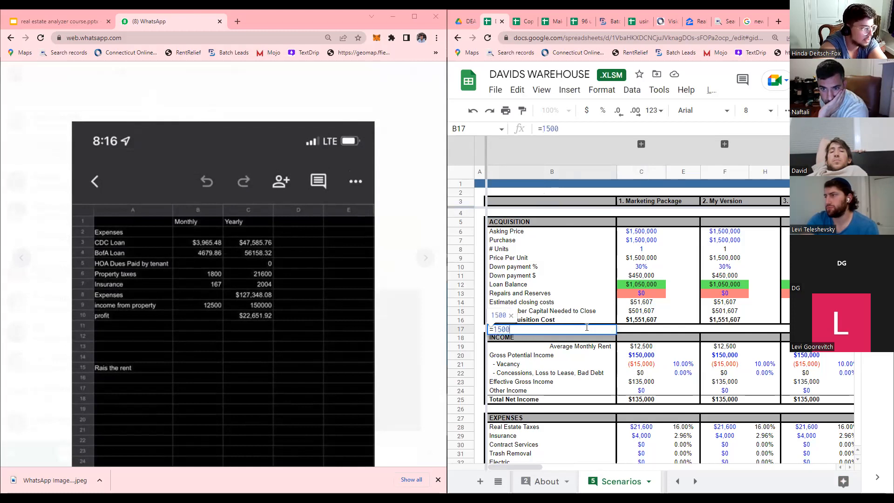
type("00")
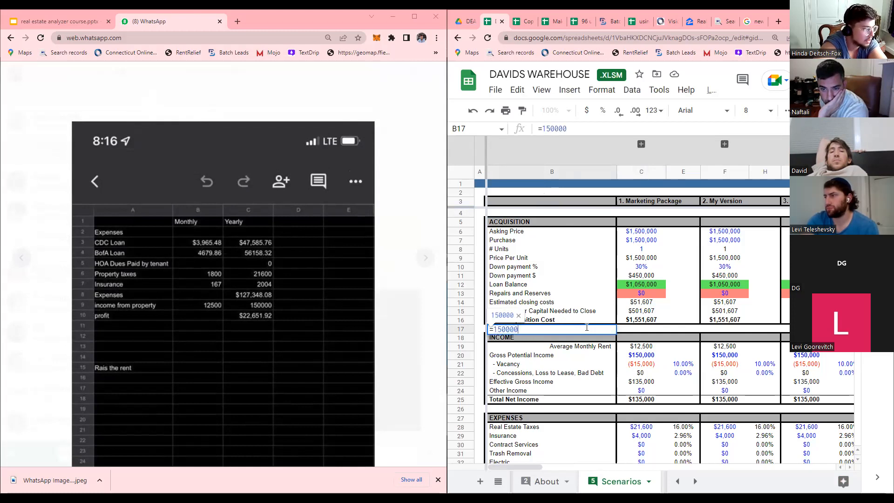
type("0")
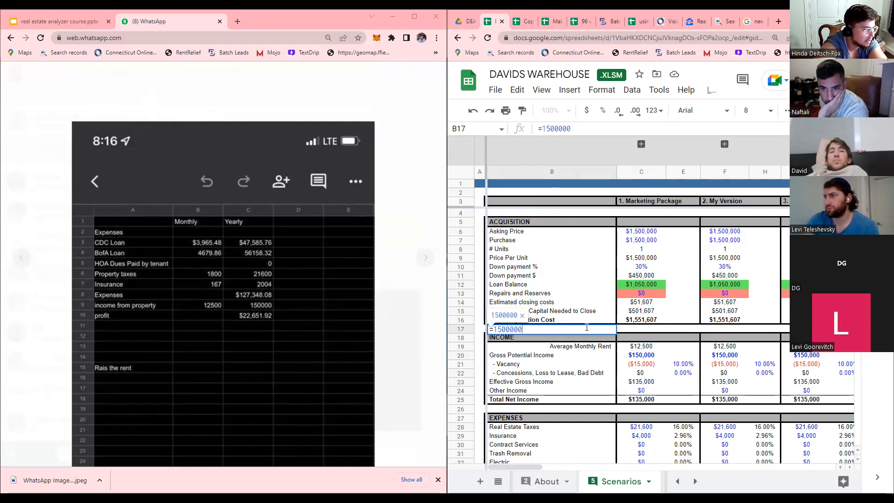
key("BackSpace")
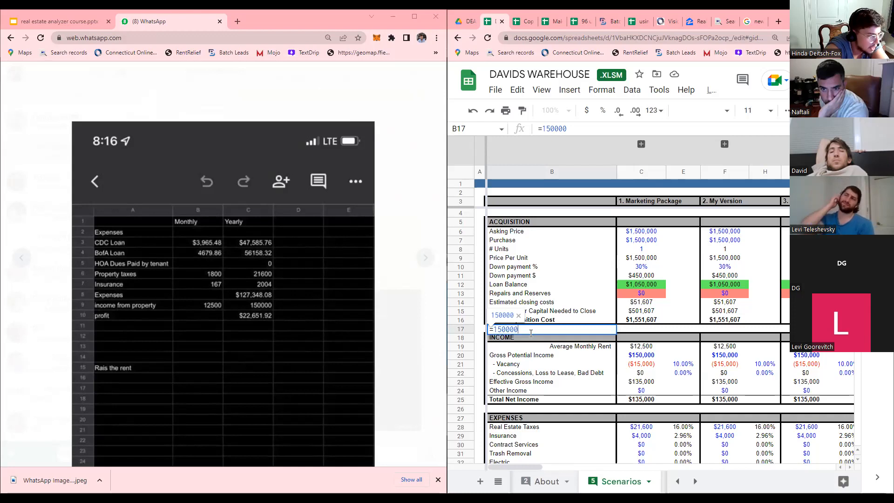
type("/8000")
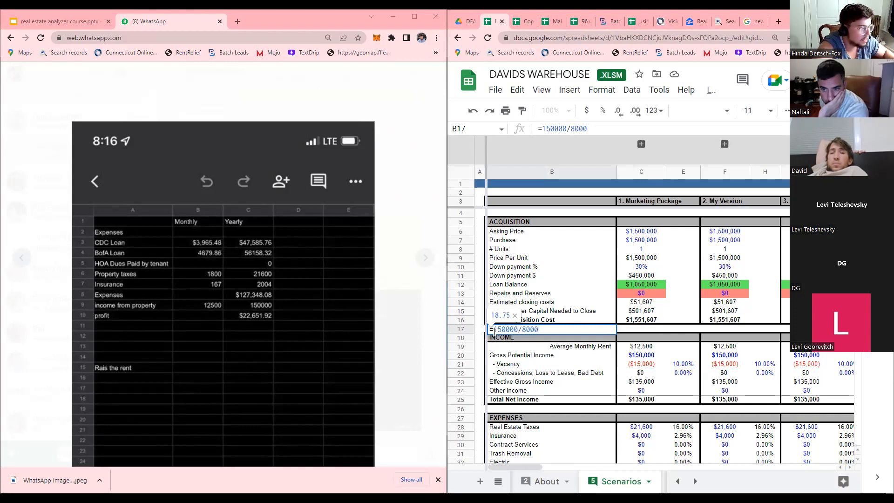
type("(")
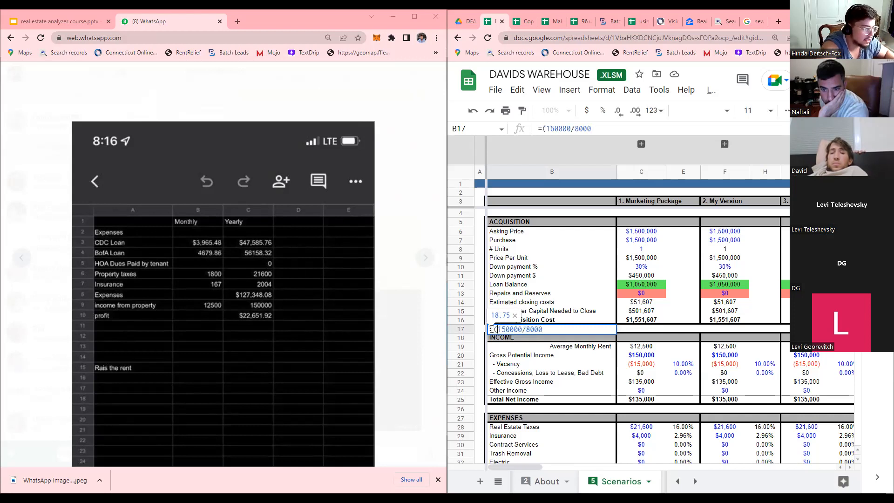
type(")/12")
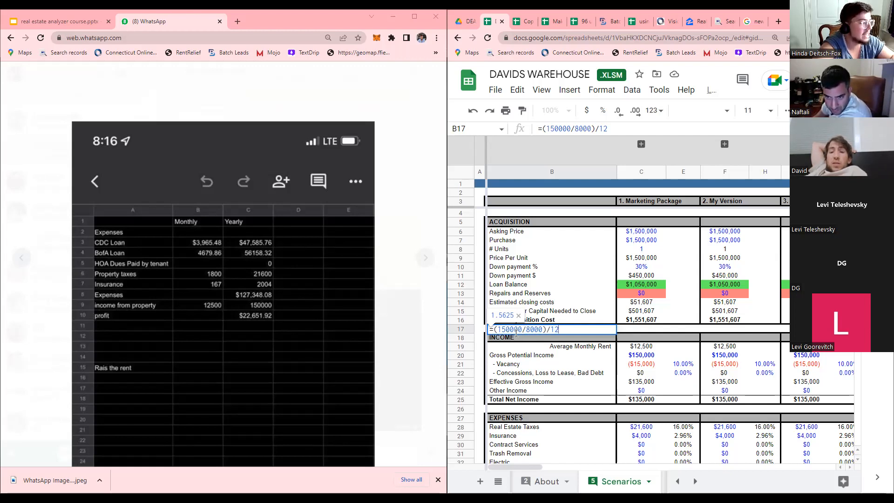
key("BackSpace")
key("BackSpace")
key("BackSpace")
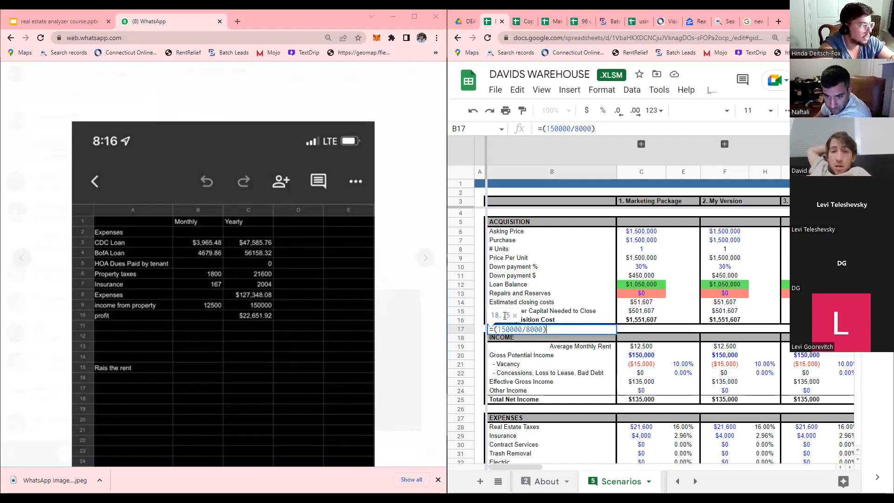
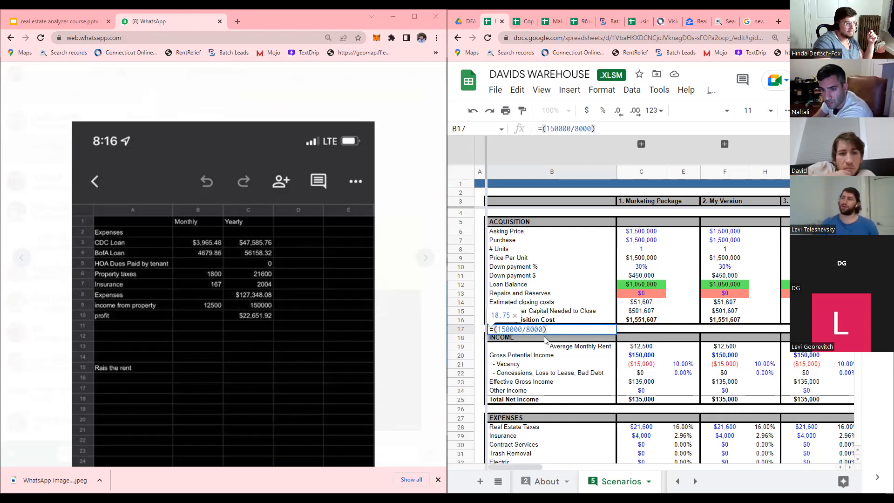
Delete the =(150000/8000) scratch formula from B17, leaving the cell empty.
left_click_drag(552, 329, 491, 330)
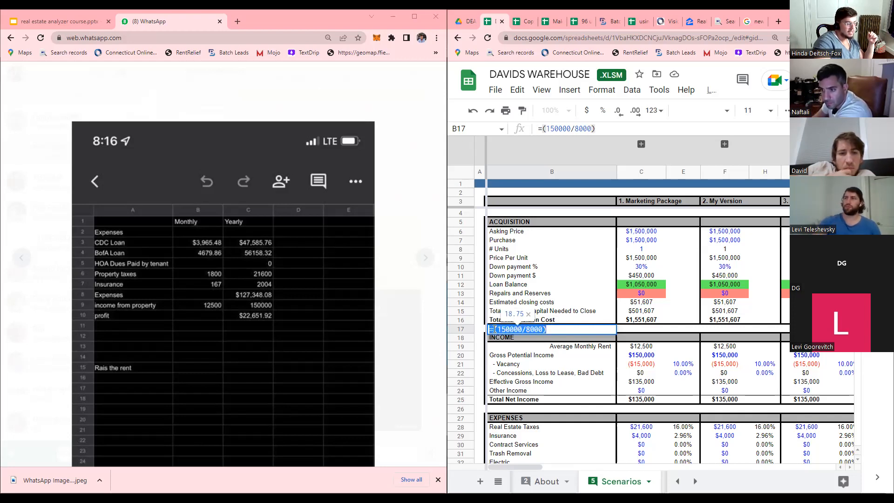
key("BackSpace")
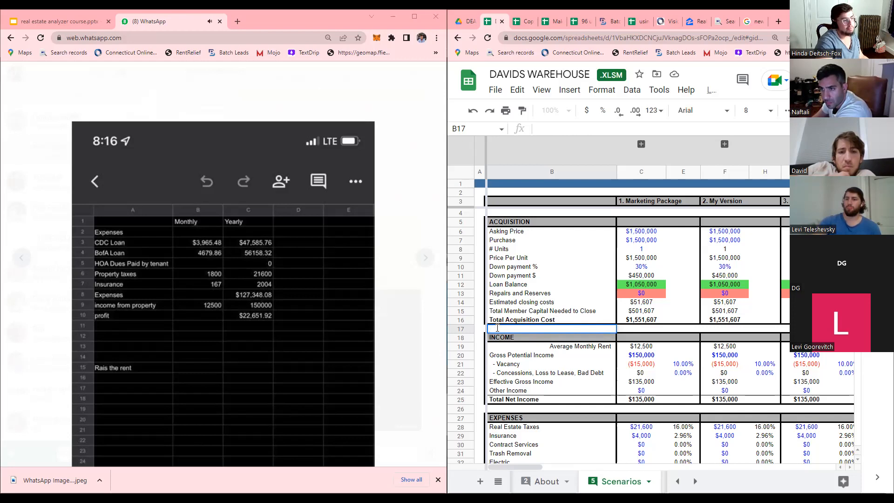
left_click(535, 321)
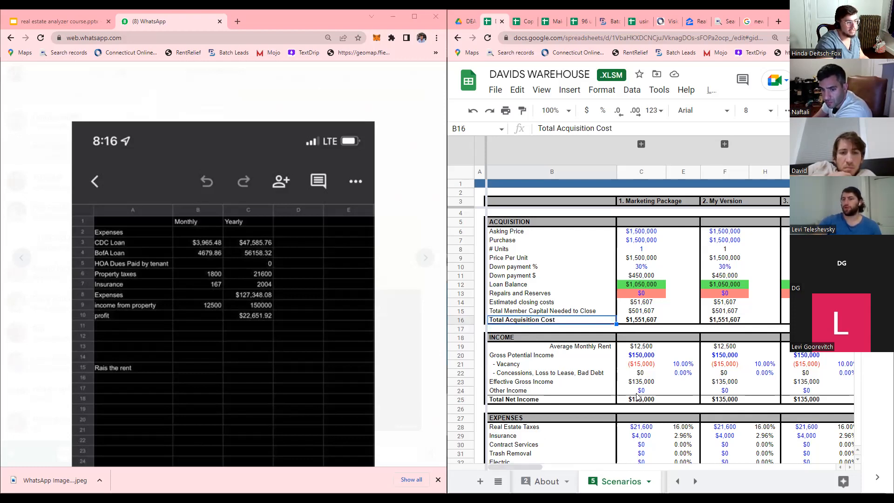
Inspect how the Marketing Package purchase price is calculated.
left_click(637, 243)
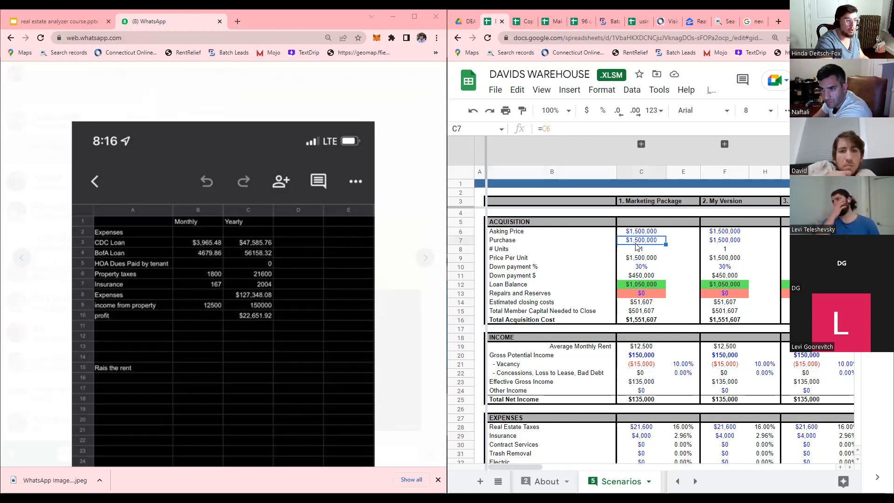
scroll(637, 247, "down", 2)
scroll(638, 247, "up", 2)
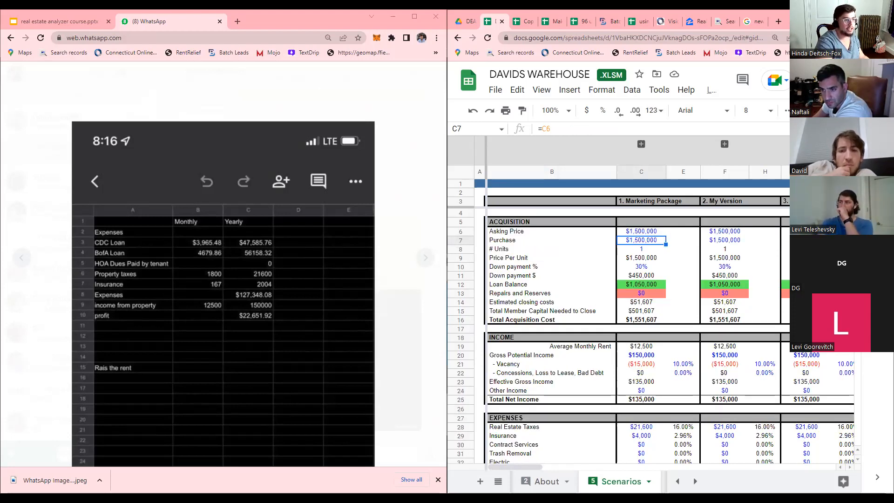
Maximize the spreadsheet window and check the Offer column's purchase price.
left_click(861, 17)
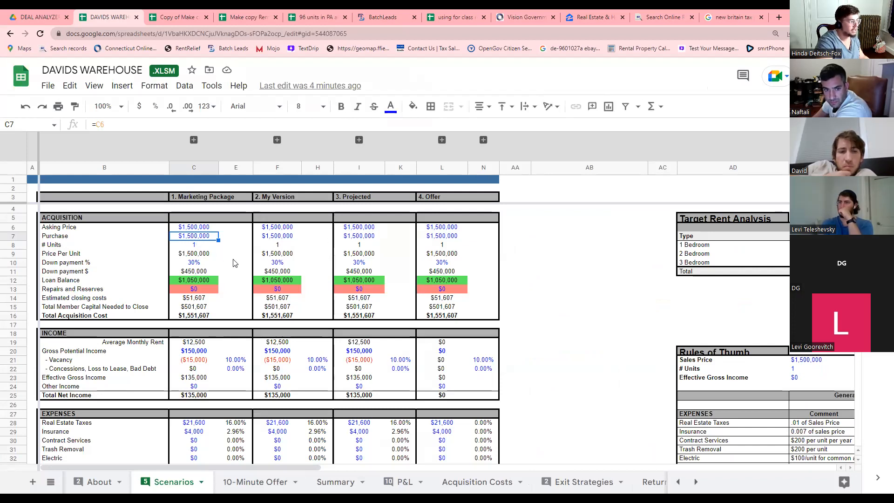
left_click(440, 238)
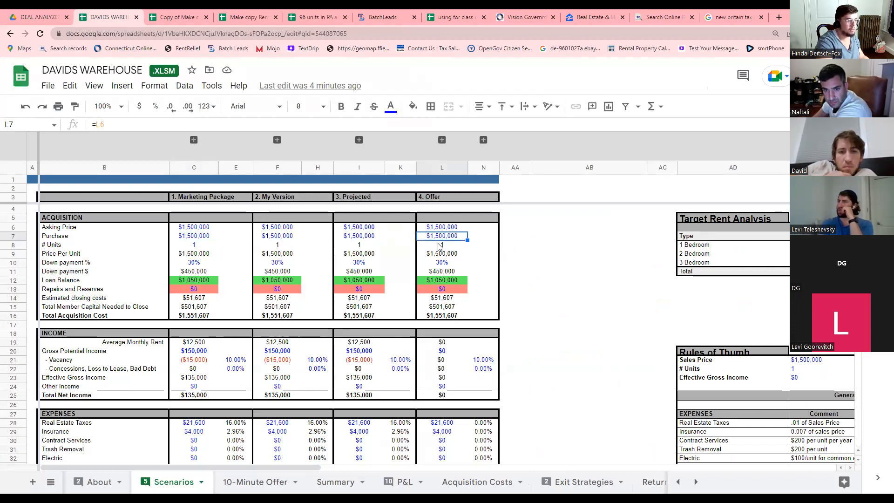
scroll(461, 318, "down", 3)
scroll(457, 345, "down", 3)
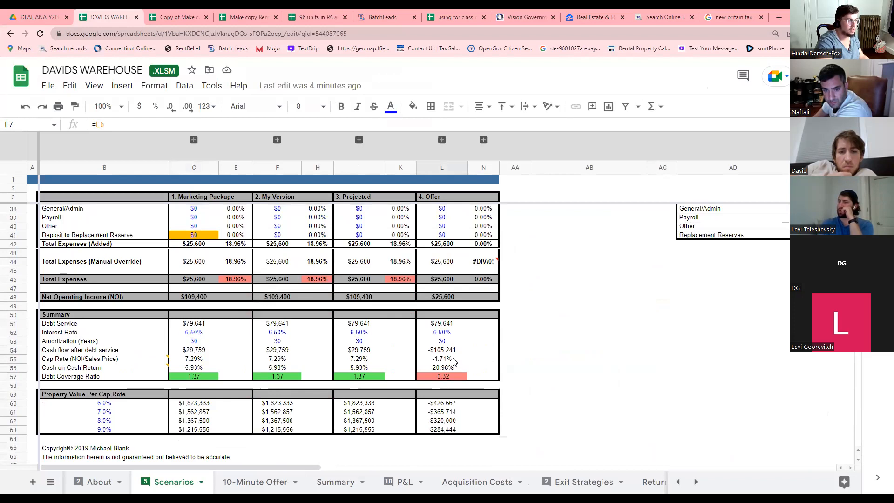
scroll(454, 362, "up", 5)
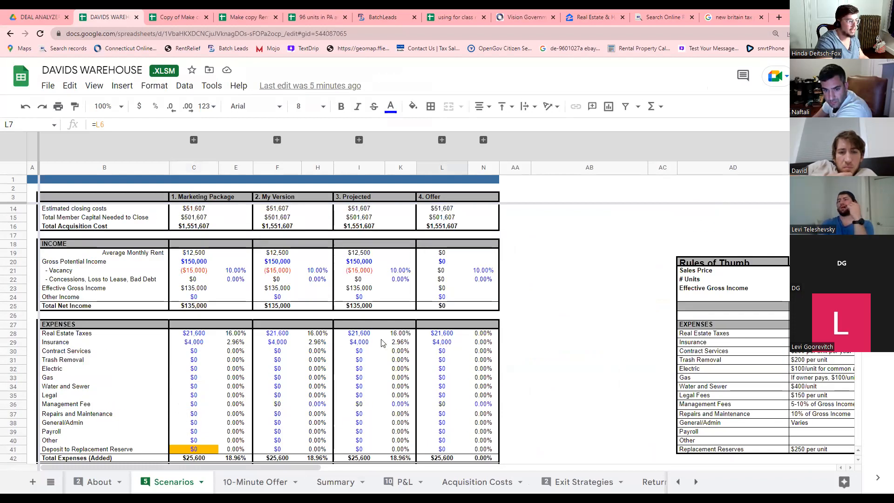
Enter 150000 as the Offer column's Gross Potential Income and review the vacancy row.
left_click(442, 263)
type("150000")
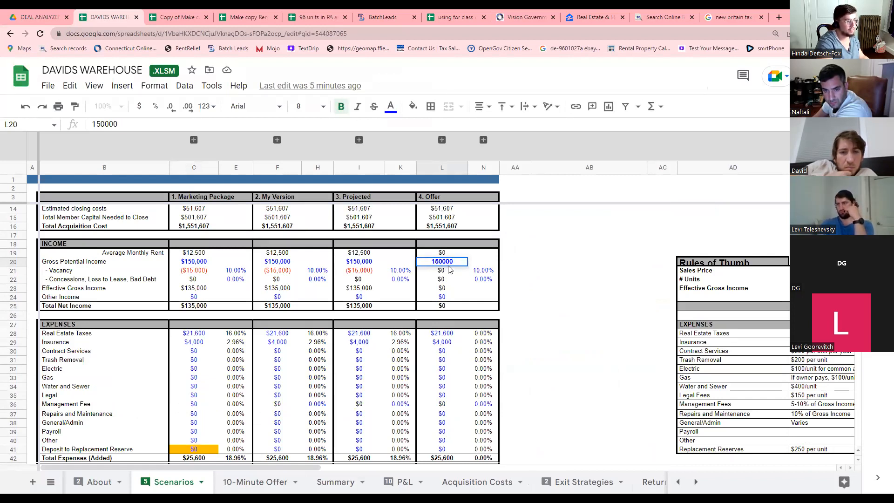
left_click_drag(449, 267, 451, 264)
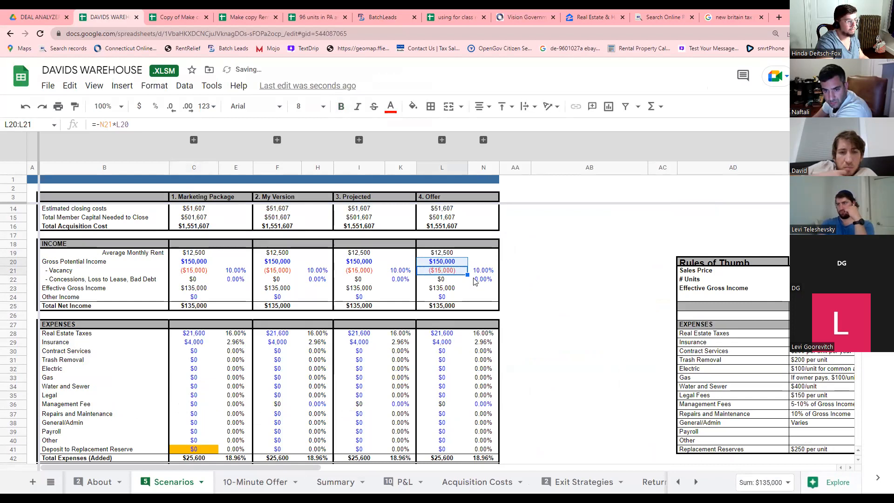
scroll(475, 281, "down", 3)
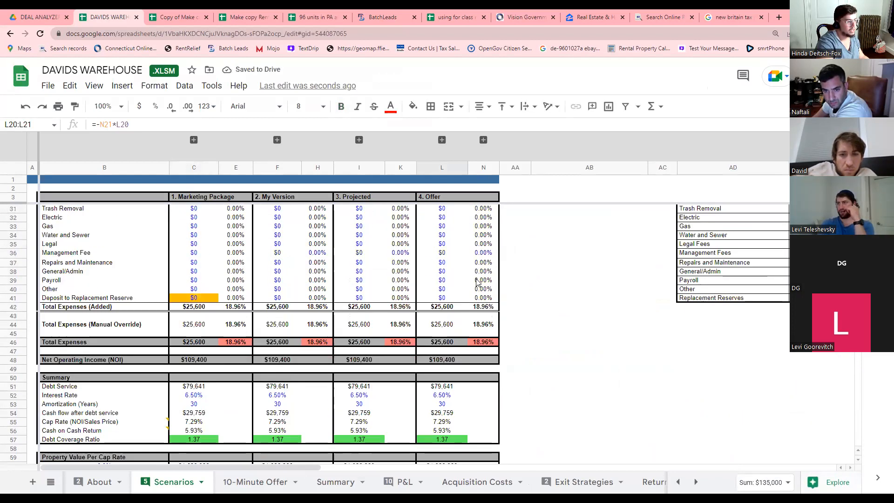
scroll(476, 281, "down", 2)
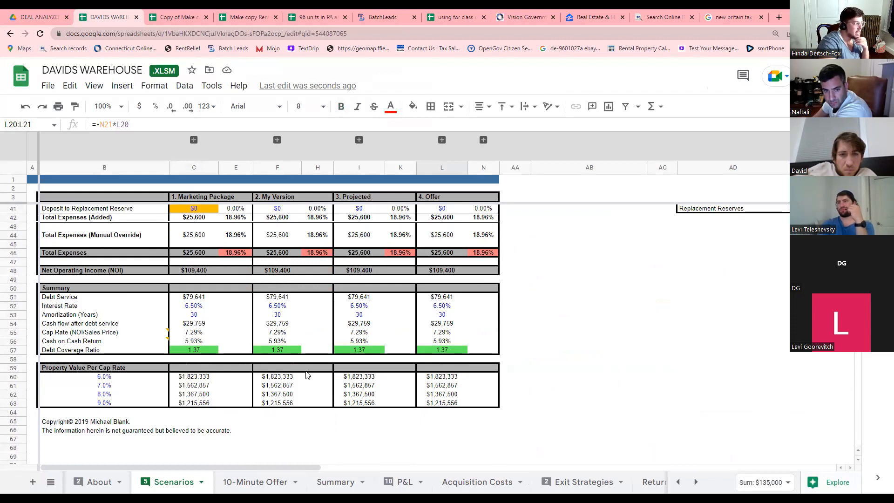
Inspect the Offer values computed at the 9.0% and 8.0% cap rates.
left_click(106, 404)
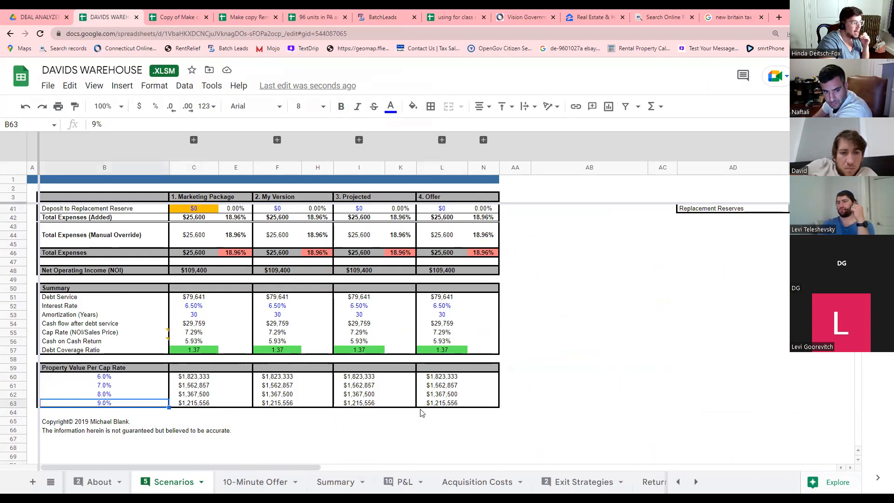
left_click(444, 406)
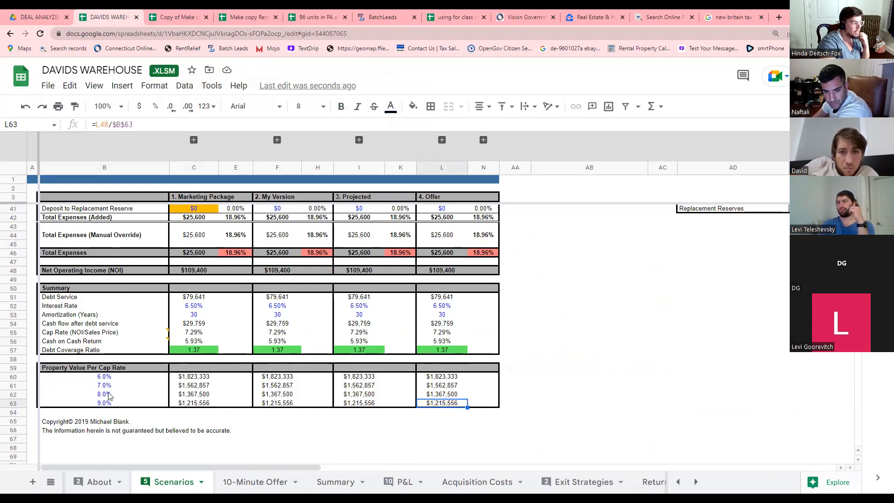
left_click(111, 397)
left_click(441, 396)
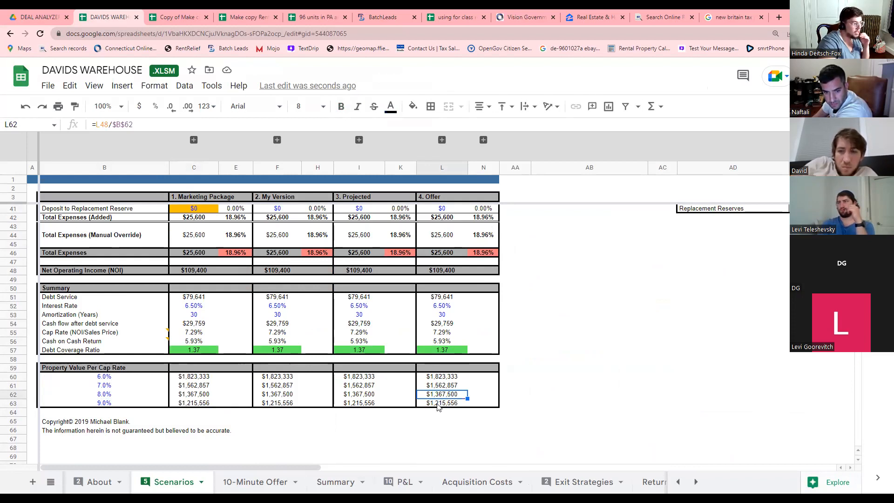
scroll(438, 407, "up", 10)
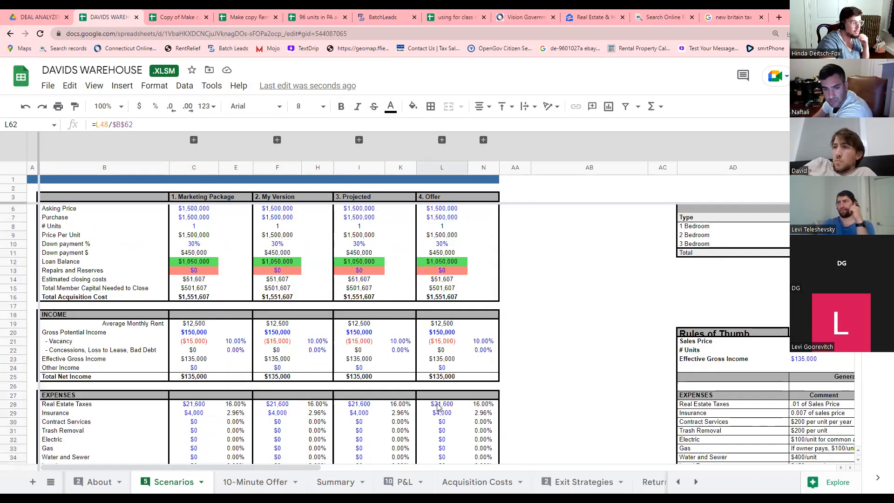
Change the Offer purchase price to 1,300,000 and check its Repairs and Reserves cell.
left_click(442, 228)
left_click(450, 236)
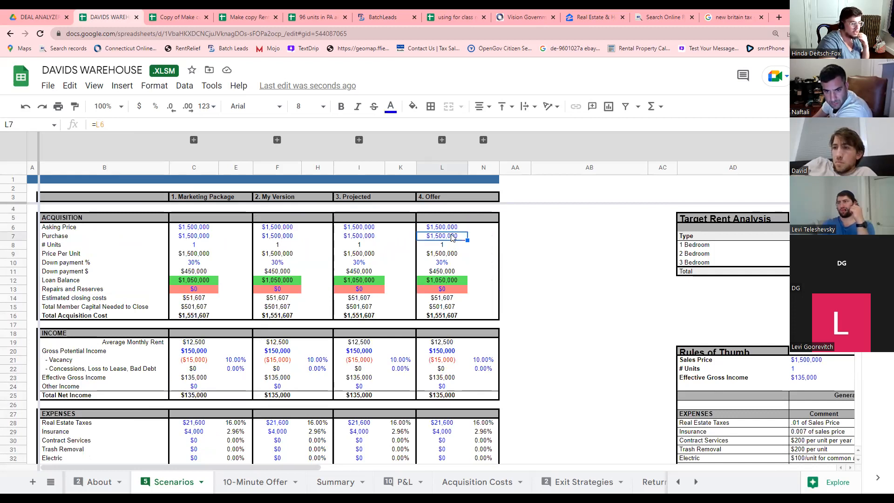
type("13")
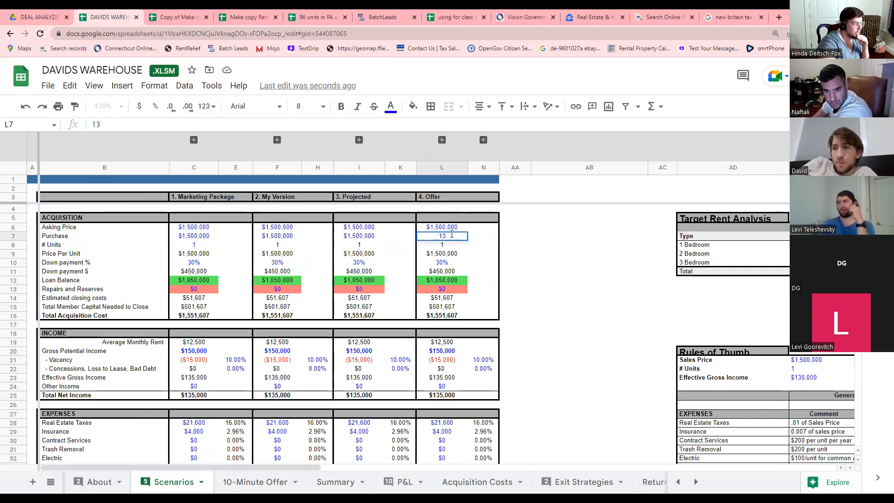
type("00000")
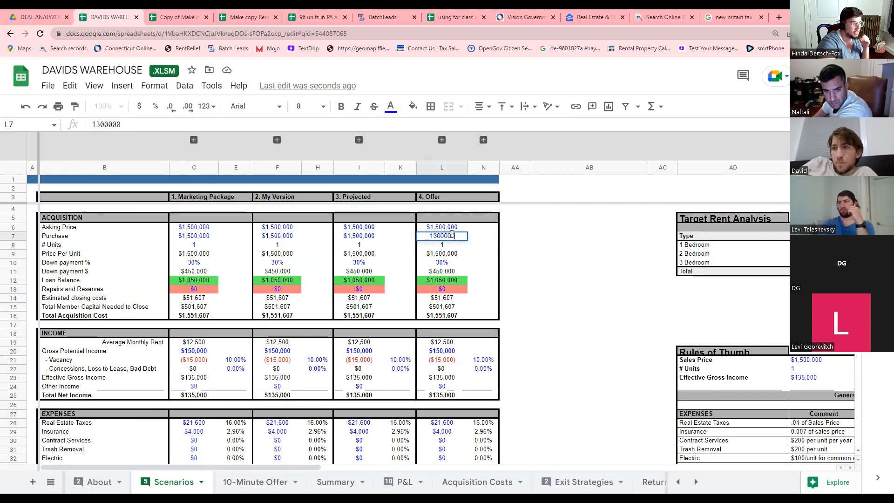
key("Return")
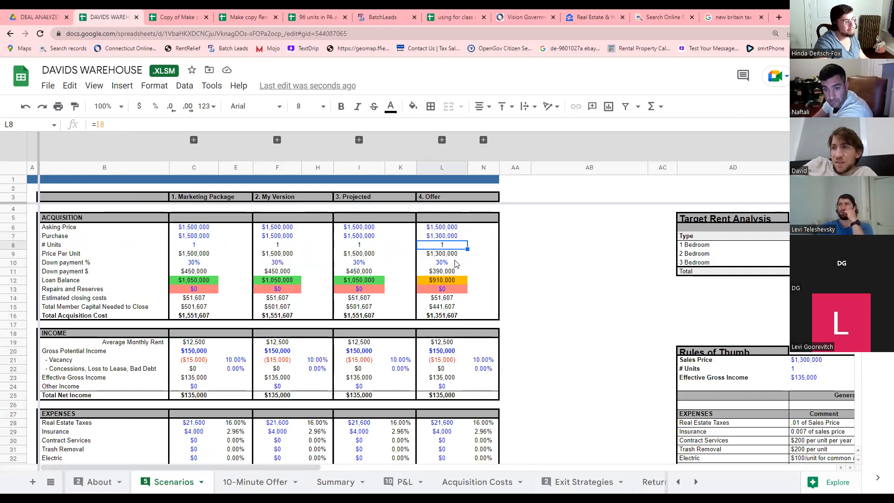
left_click(455, 289)
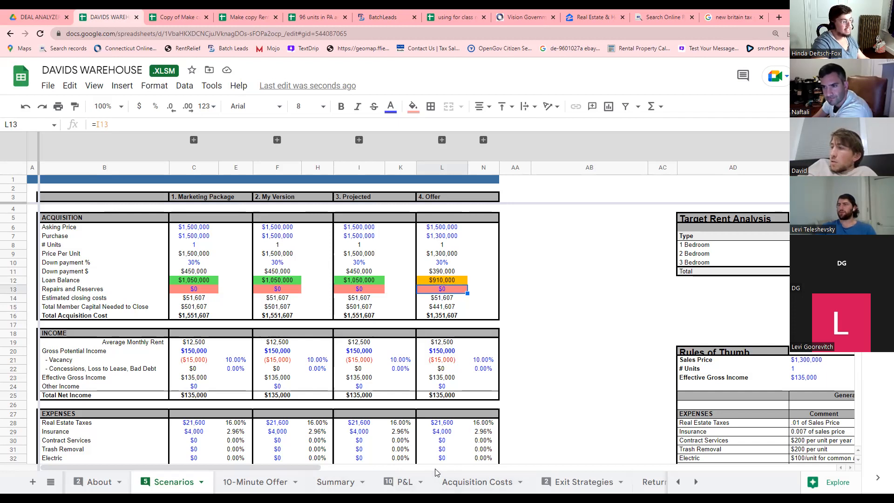
left_click(406, 481)
left_click(343, 481)
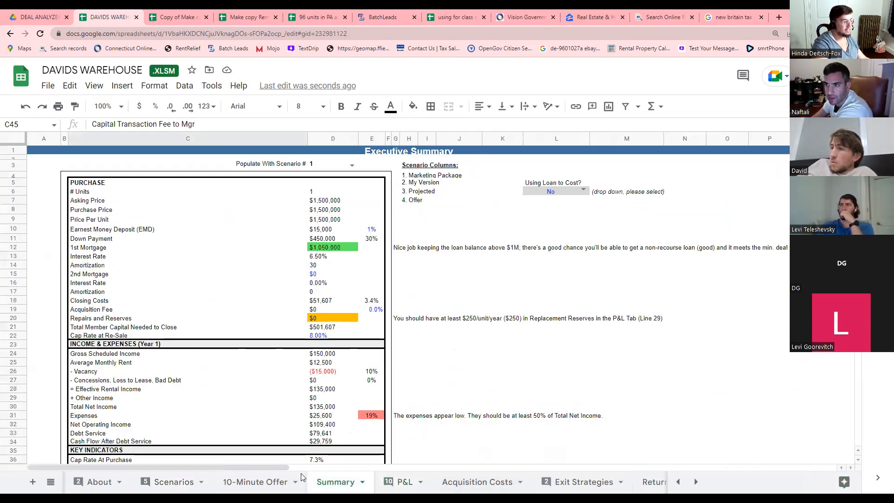
left_click(261, 482)
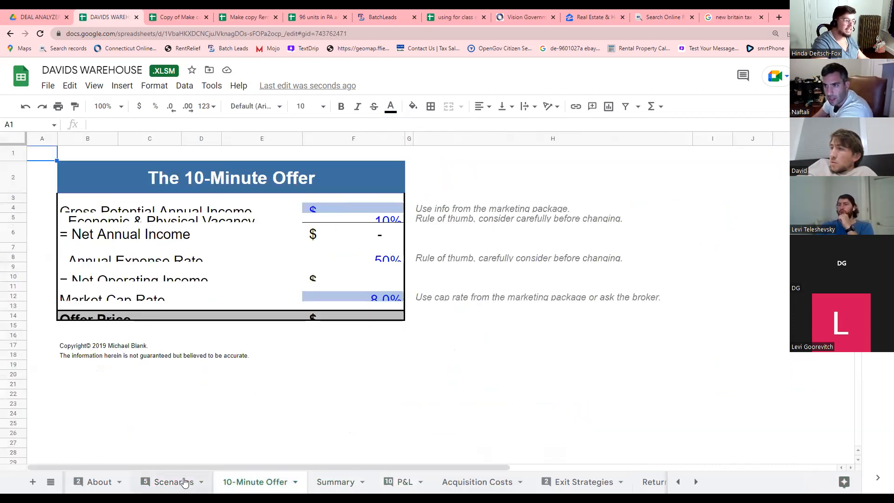
left_click(185, 483)
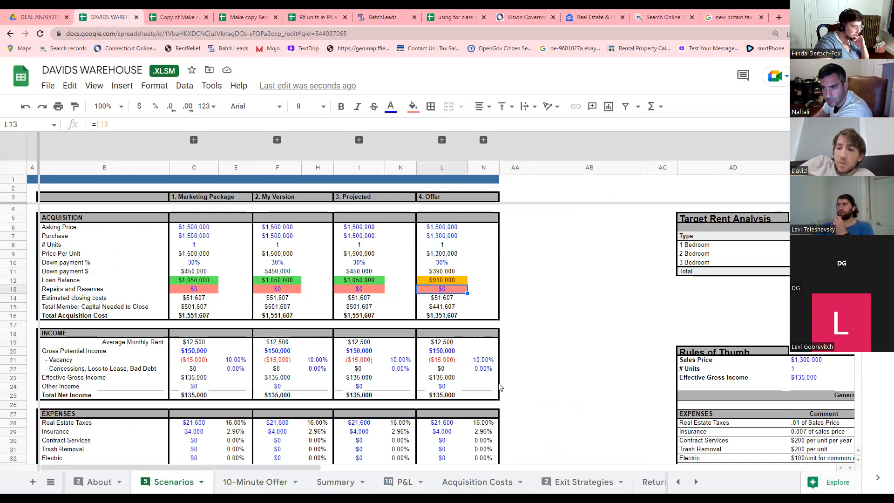
scroll(500, 387, "down", 10)
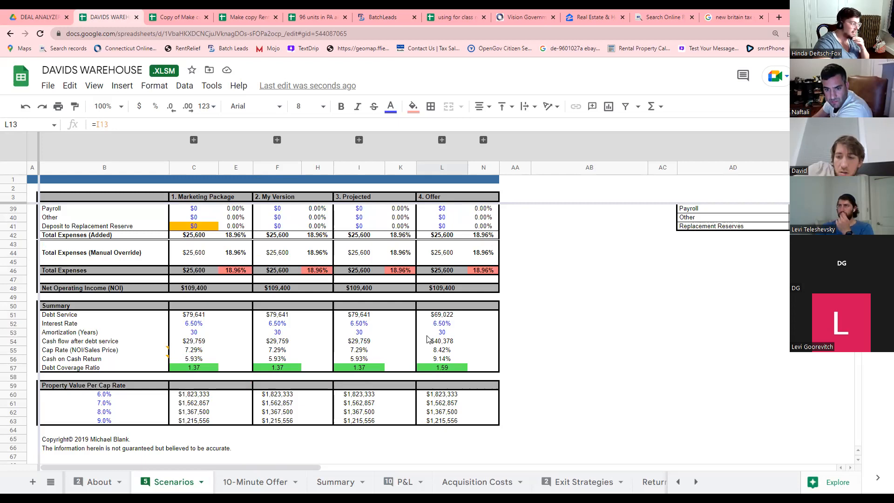
left_click(440, 333)
left_click(441, 323)
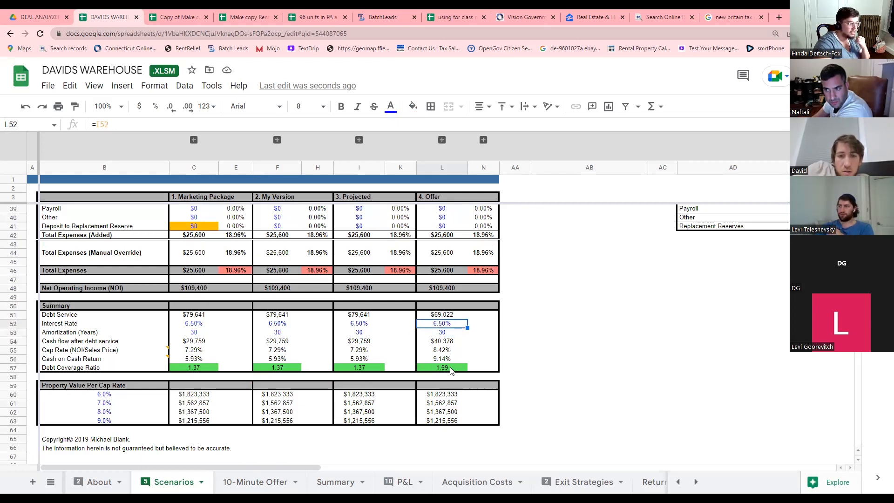
left_click(196, 361)
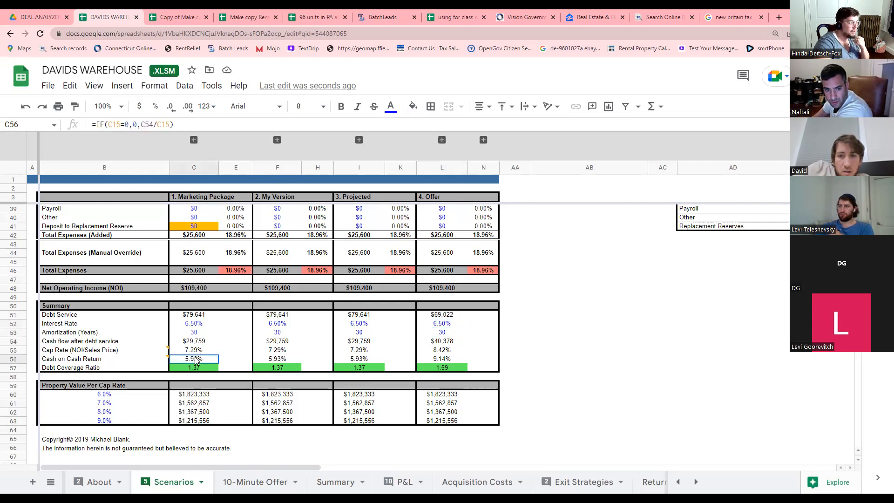
scroll(205, 337, "up", 5)
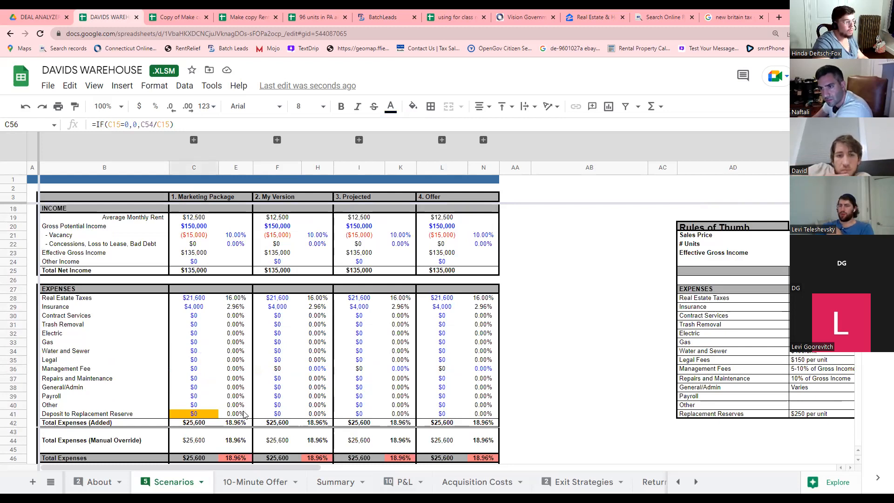
scroll(195, 337, "up", 3)
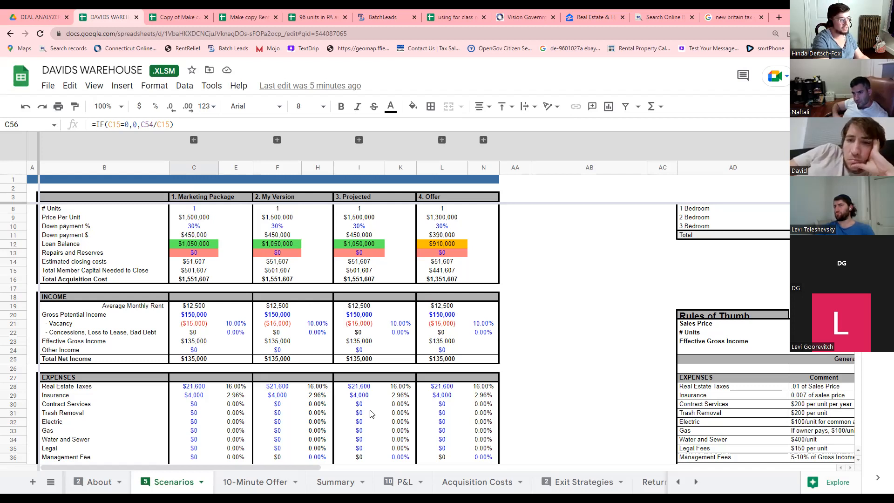
left_click(359, 253)
left_click(361, 245)
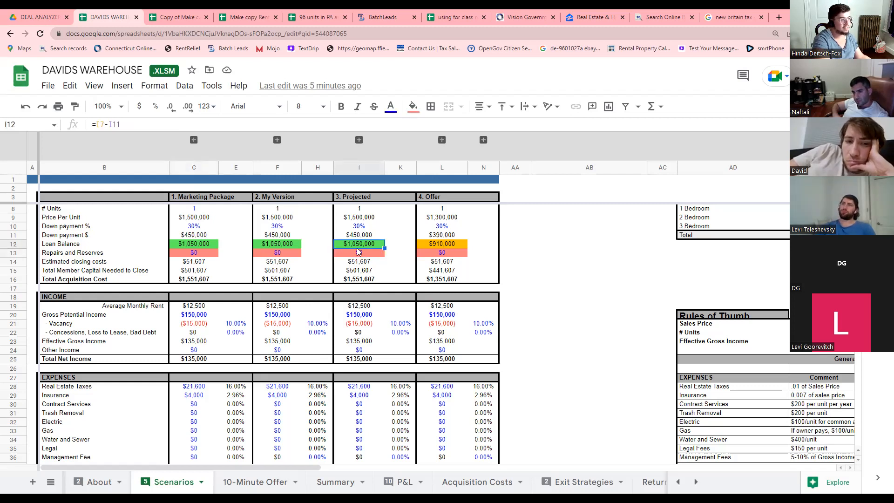
left_click(294, 250)
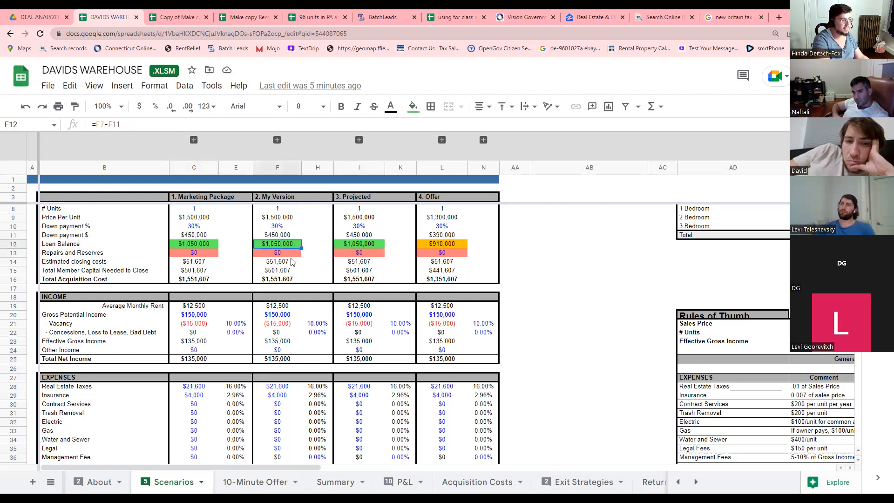
left_click(204, 254)
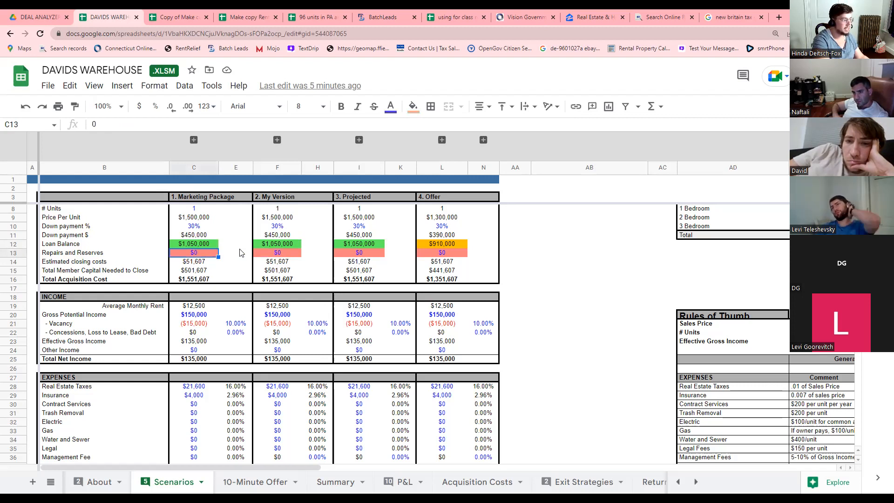
left_click(272, 247)
left_click(346, 245)
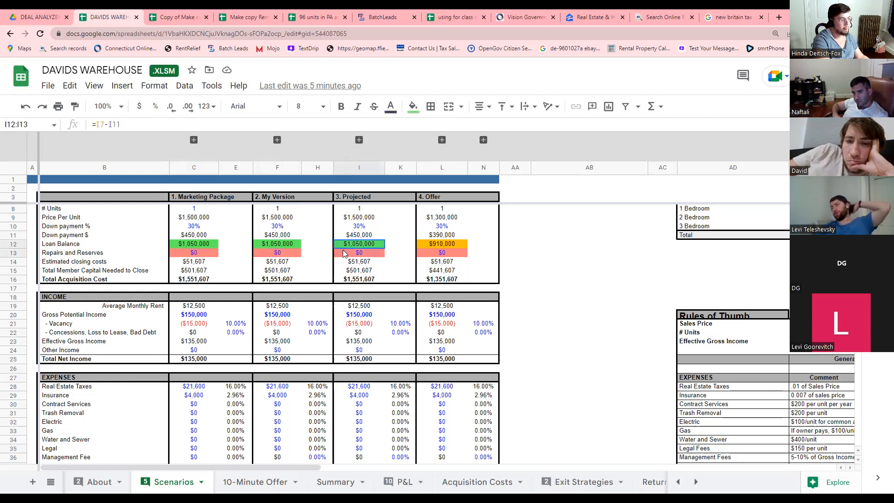
left_click_drag(295, 244, 294, 251)
left_click(208, 246)
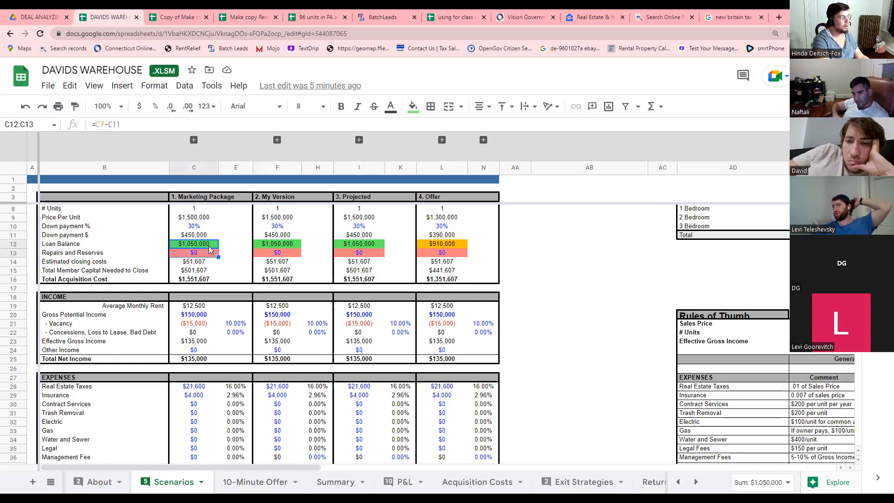
left_click(210, 254)
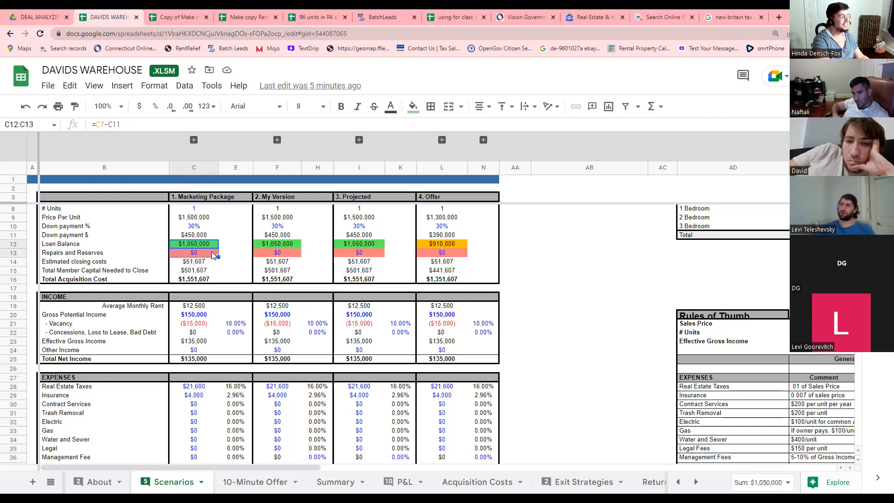
left_click(226, 241)
left_click_drag(225, 241, 224, 252)
left_click(223, 250)
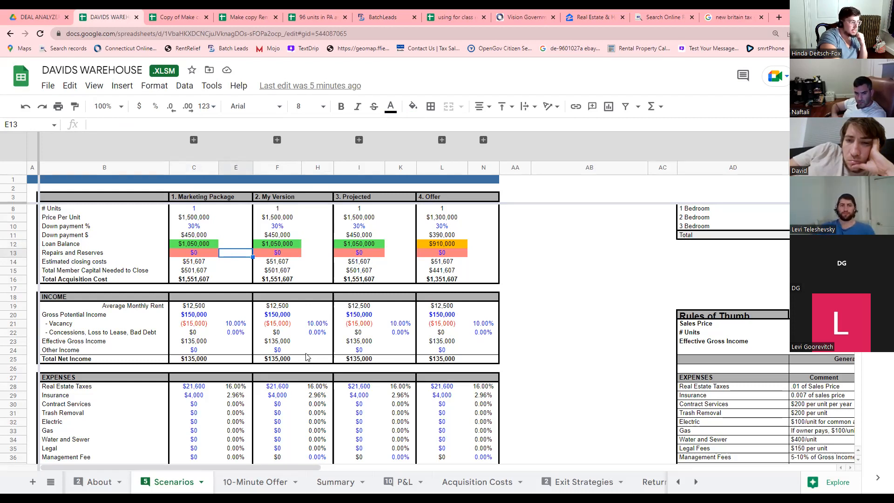
Switch to the 96 units in PA analysis workbook and its Scenarios sheet.
left_click(304, 20)
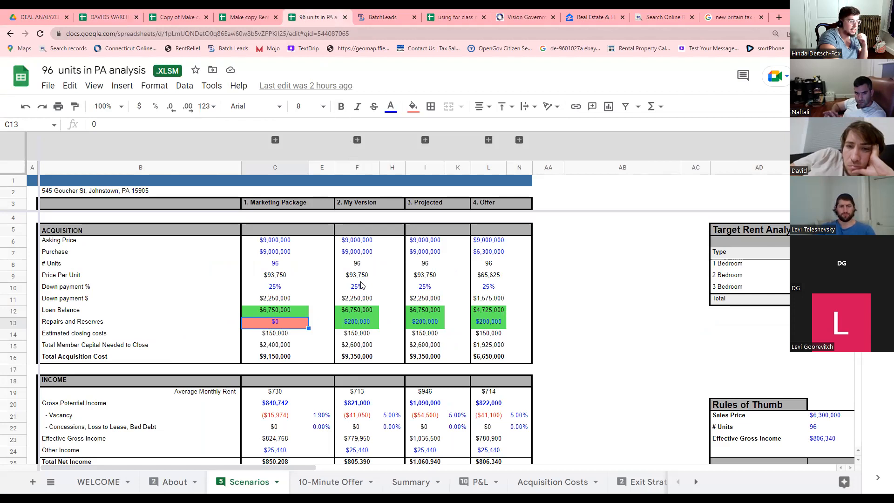
left_click(328, 482)
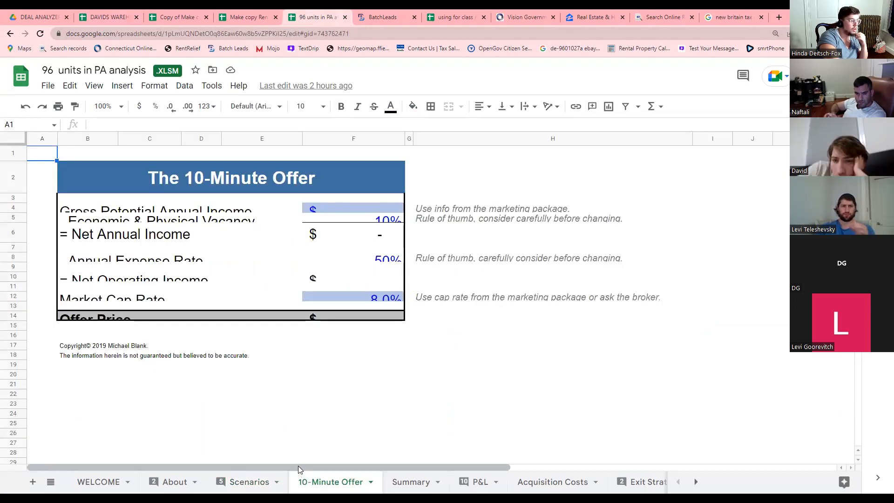
left_click(244, 482)
left_click_drag(272, 468, 432, 462)
Inspect the current and target average rent formulas and the 1 and 2 Bedroom unit counts.
left_click(578, 302)
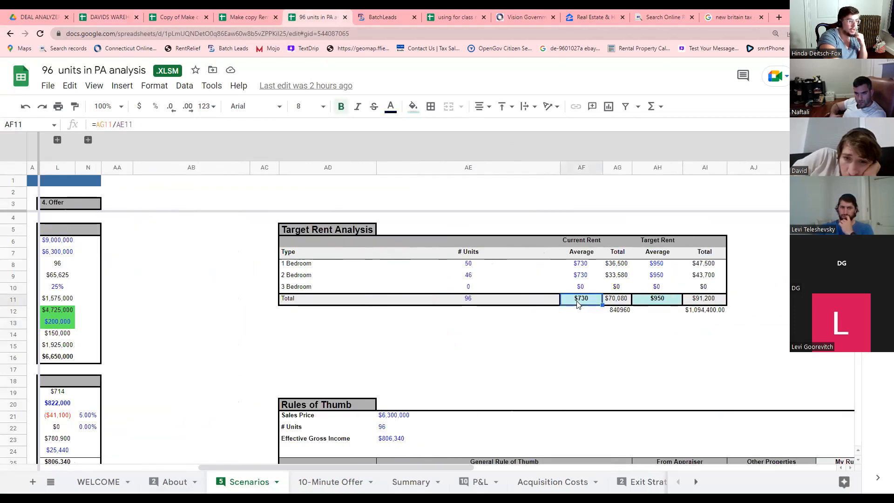
left_click(469, 269)
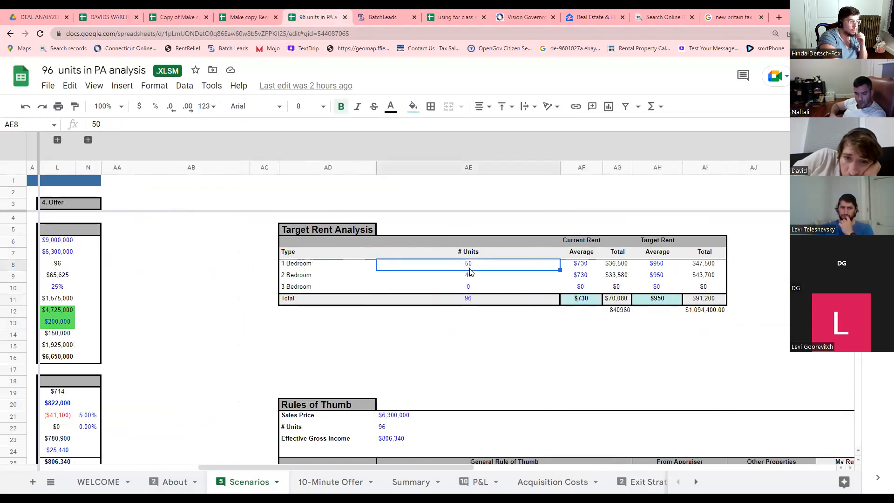
left_click(470, 275)
left_click(469, 264)
left_click(469, 277)
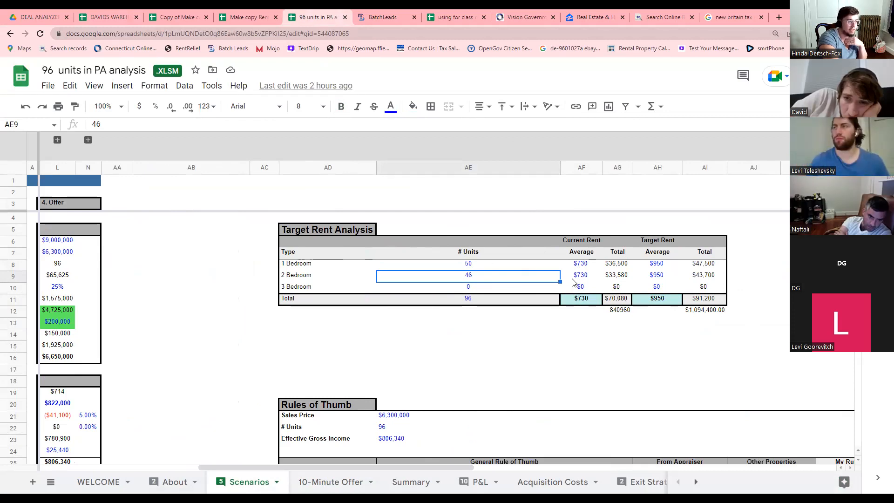
left_click(655, 301)
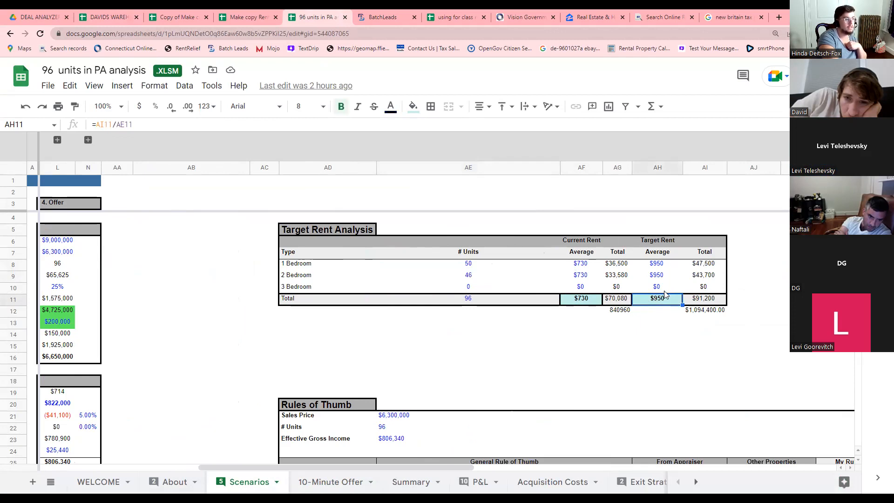
left_click(709, 300)
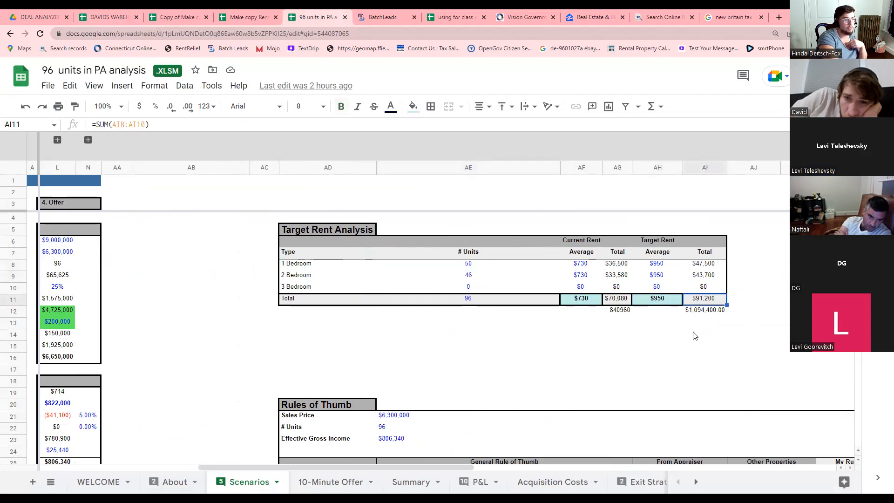
left_click_drag(459, 466, 317, 464)
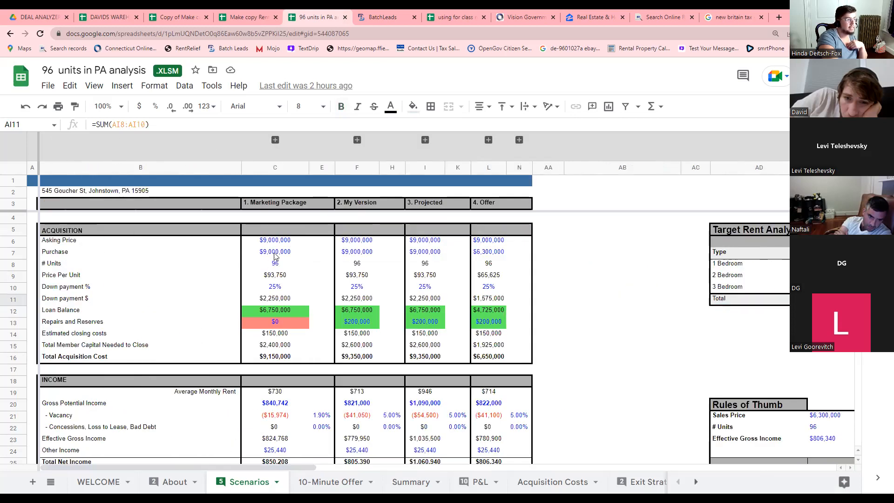
Check the purchase price, price per unit, down payment and Repairs and Reserves cells.
left_click(275, 256)
left_click(280, 279)
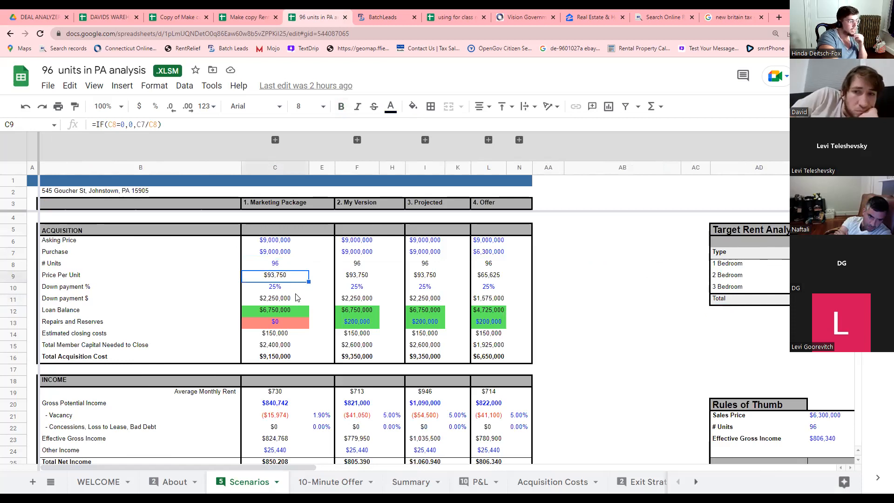
left_click(281, 289)
left_click(279, 324)
scroll(292, 339, "down", 2)
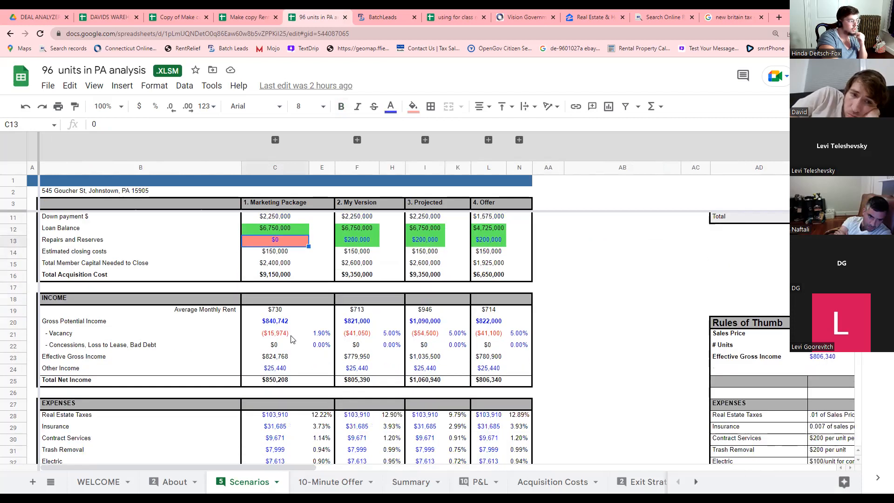
Check the average monthly rent, gross potential income and vacancy formulas, then bring in the Carriage Hill PDF.
left_click(281, 313)
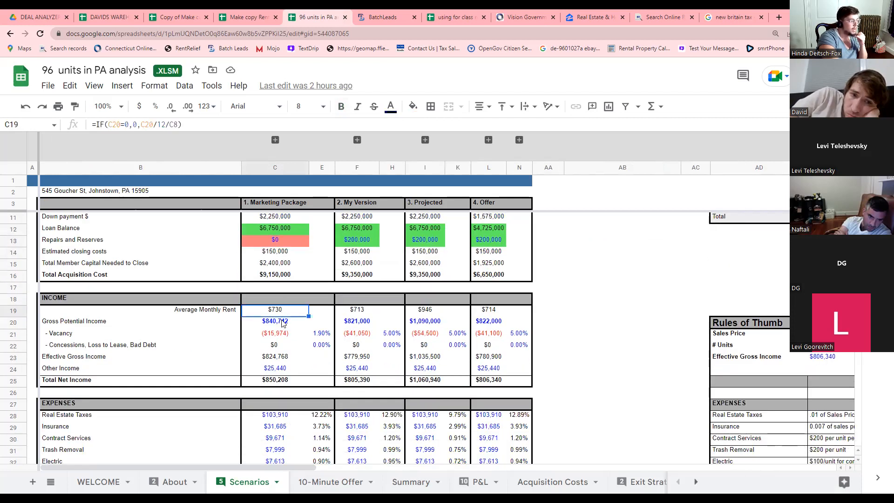
left_click(281, 318)
left_click(283, 309)
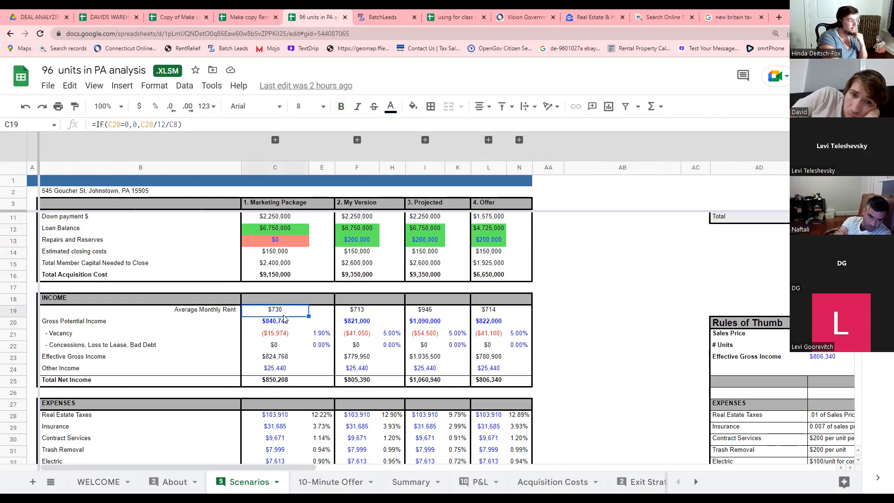
left_click(278, 335)
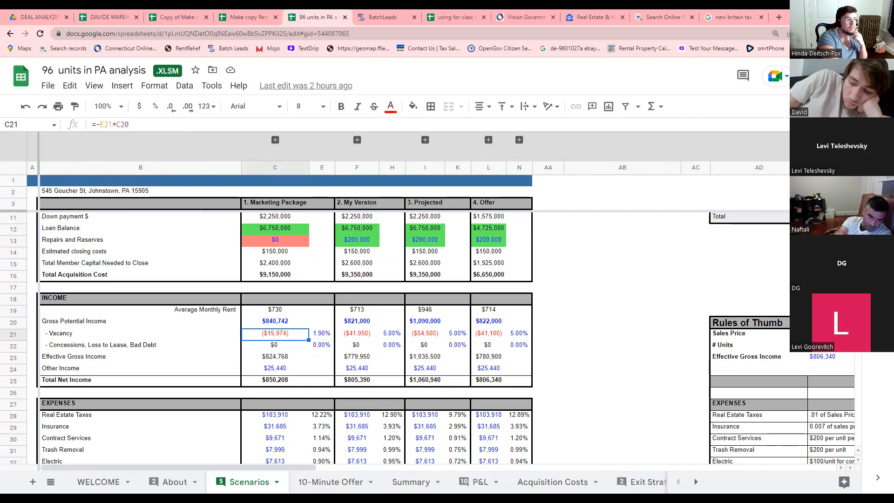
left_click_drag(389, 1, 375, 16)
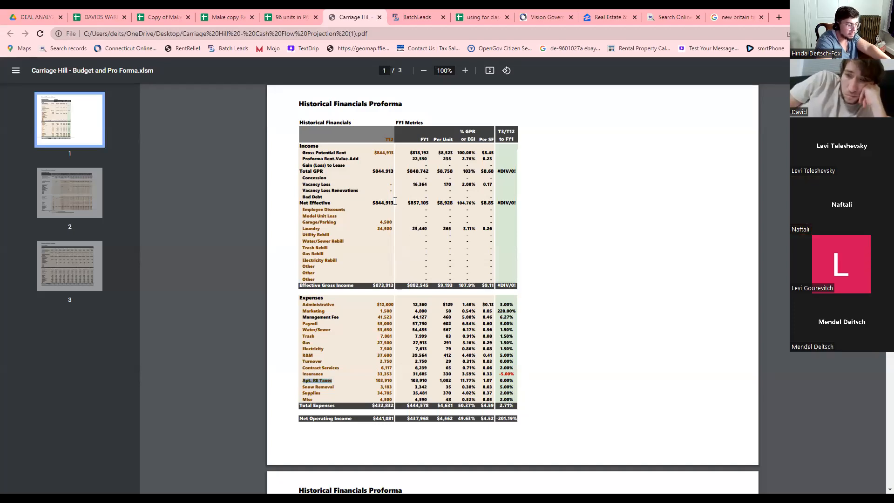
Zoom the Carriage Hill pro forma to 200% and highlight the T12 Gross Potential Rent figure.
key("ctrl+plus")
key("ctrl+plus")
key("ctrl+plus")
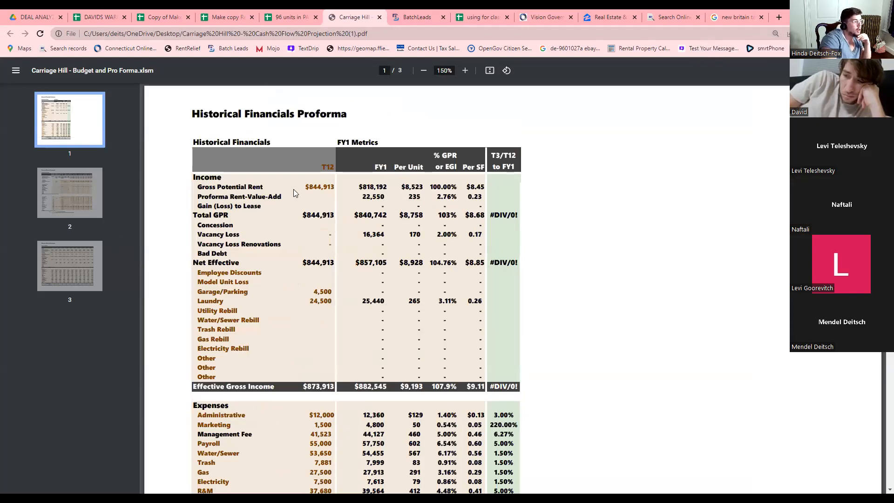
left_click_drag(308, 190, 334, 193)
scroll(335, 211, "down", 1)
scroll(335, 211, "up", 1)
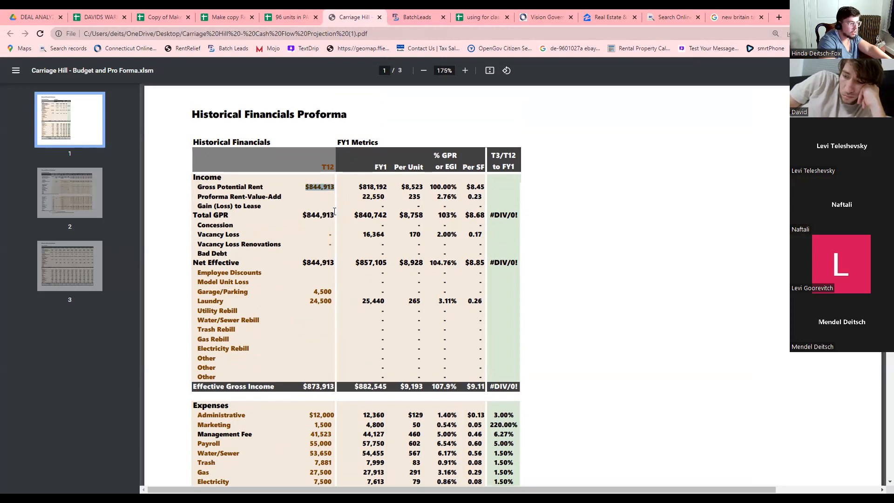
key("ctrl+plus")
key("ctrl+plus")
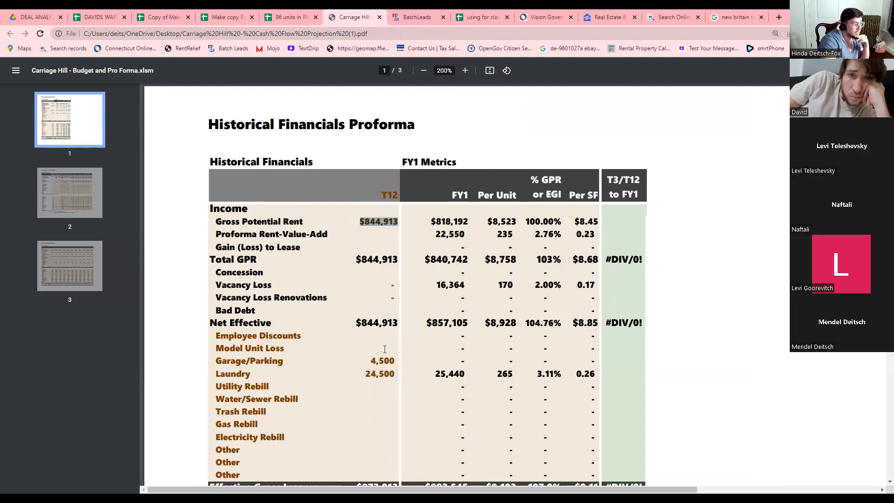
left_click(372, 230)
left_click_drag(365, 222, 464, 238)
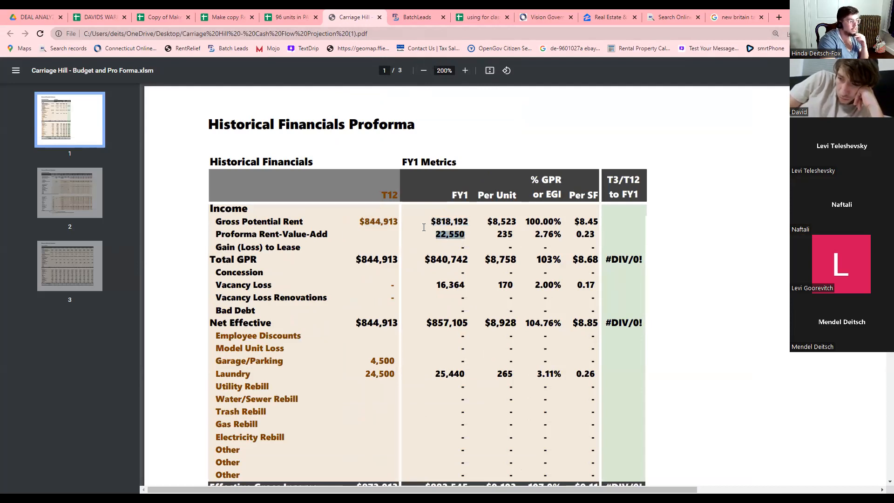
left_click_drag(359, 223, 464, 222)
scroll(425, 231, "down", 1)
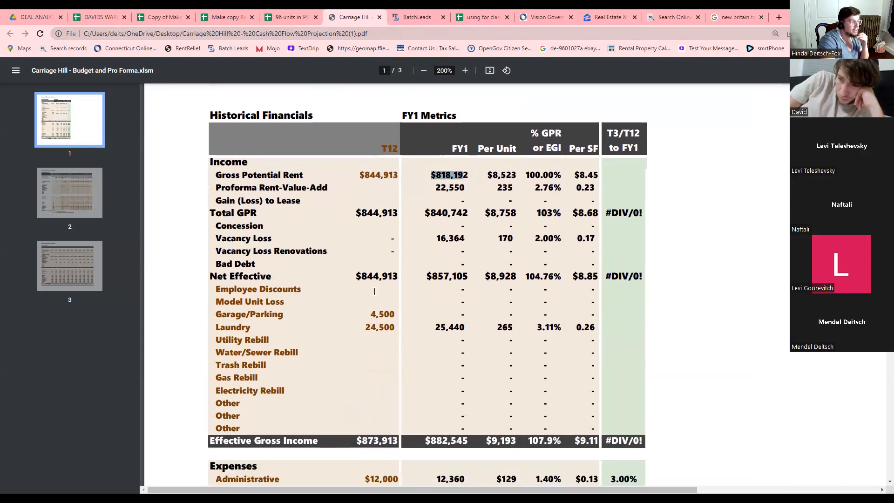
Highlight the FY1 column header, Vacancy Loss and Net Effective figures in the pro forma.
double_click(451, 154)
left_click_drag(318, 243, 452, 239)
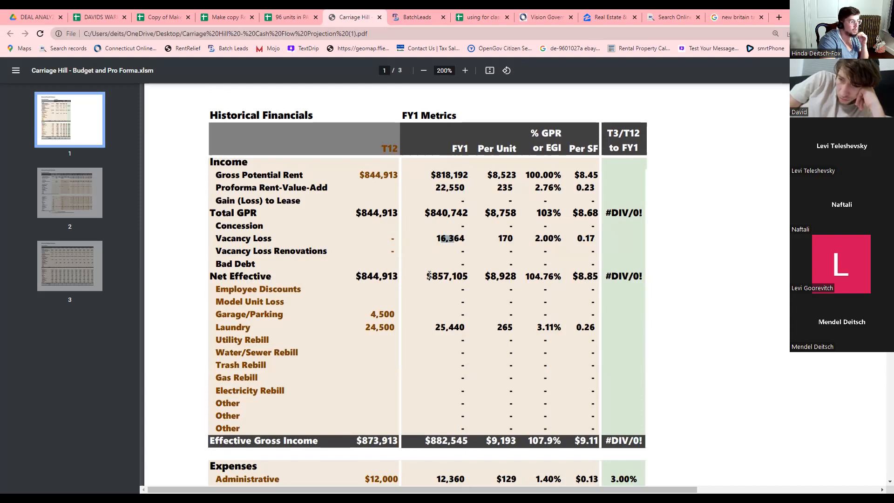
left_click_drag(430, 276, 463, 281)
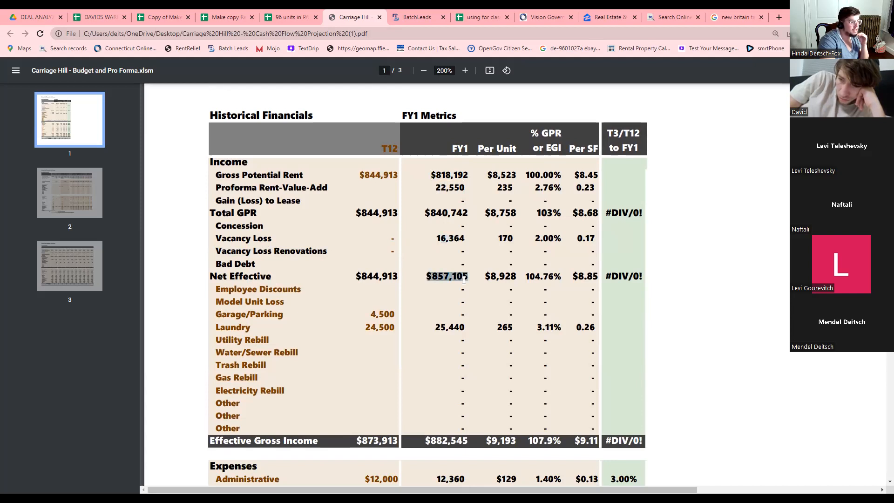
left_click(445, 189)
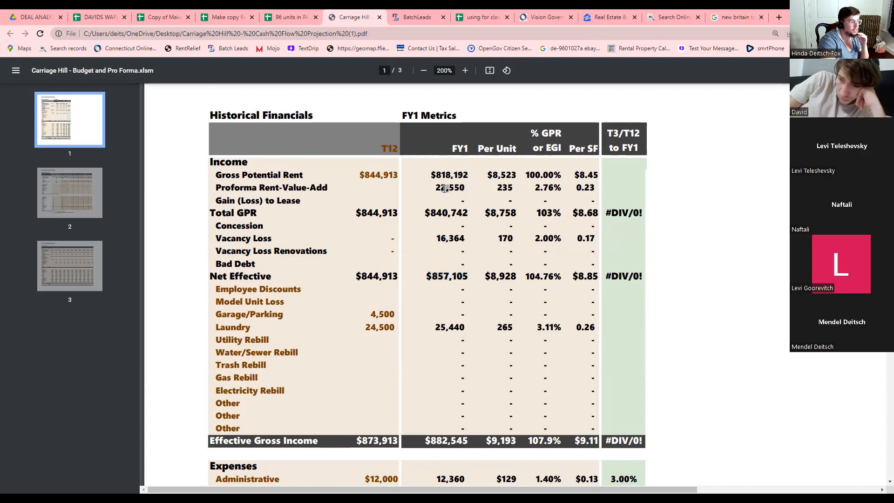
left_click_drag(454, 237, 450, 238)
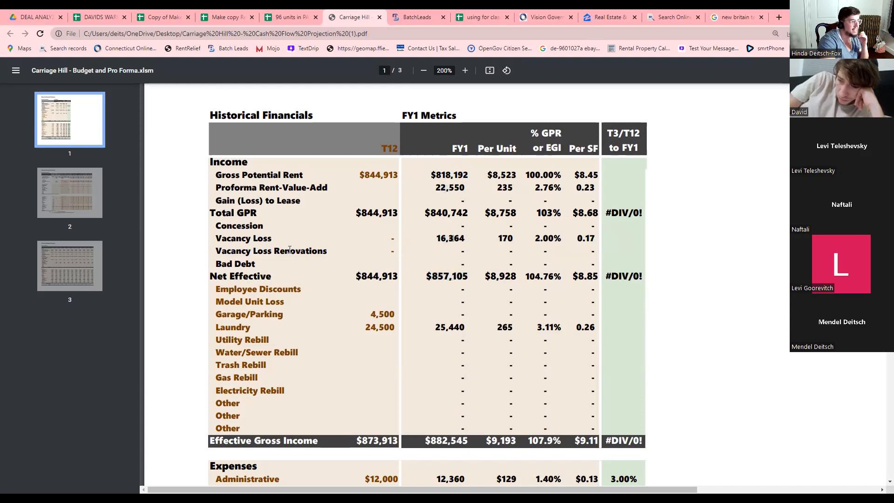
left_click_drag(426, 273, 468, 278)
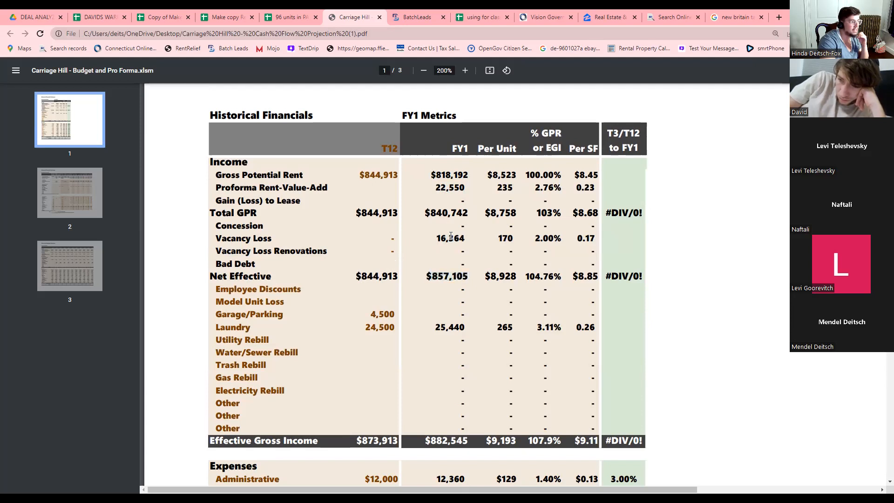
left_click_drag(436, 238, 458, 239)
left_click_drag(428, 275, 459, 277)
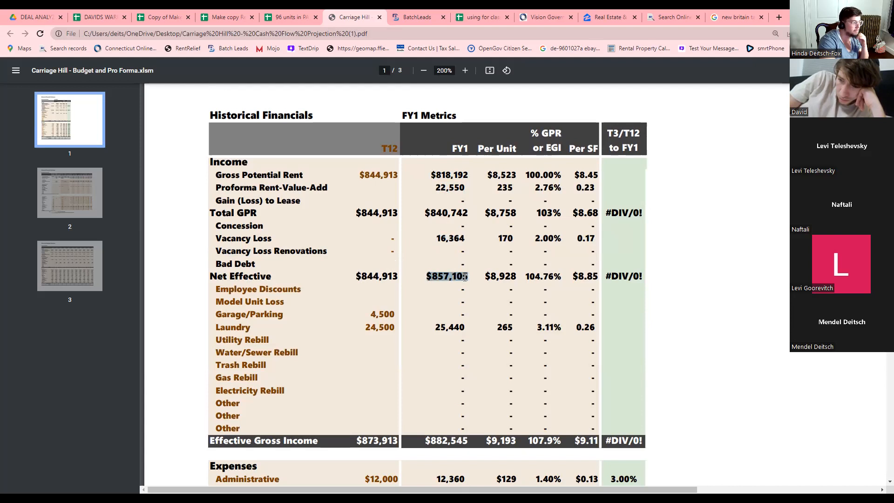
scroll(465, 284, "down", 1)
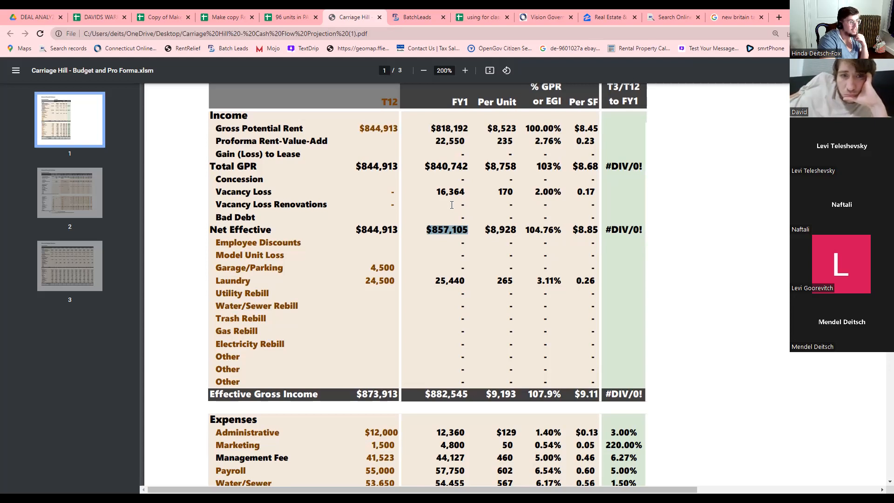
Mark the Administrative, Marketing and FY1 Total Expenses figures, then return to the 96 units in PA spreadsheet.
left_click(436, 232)
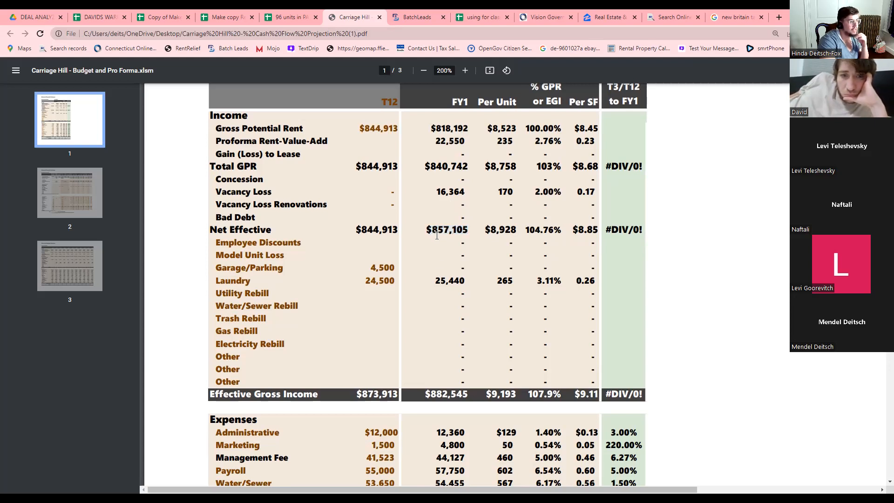
left_click_drag(437, 282, 461, 282)
scroll(438, 344, "down", 2)
scroll(438, 344, "down", 2)
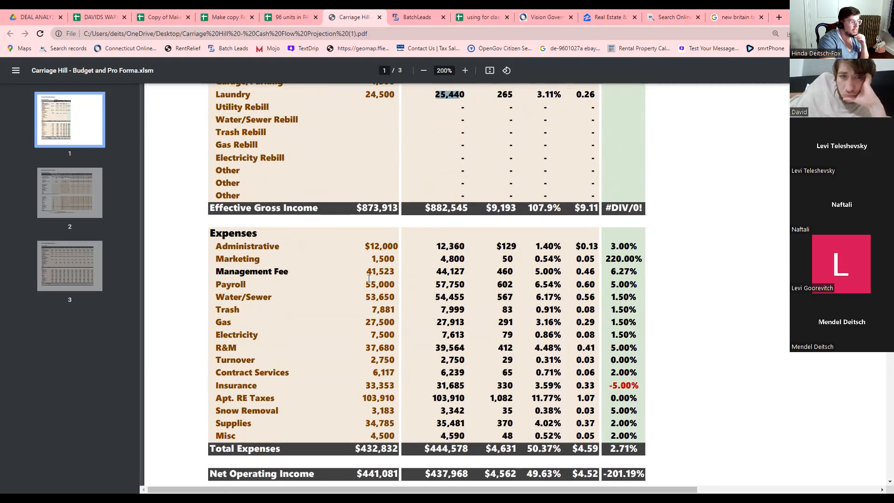
left_click_drag(446, 248, 454, 256)
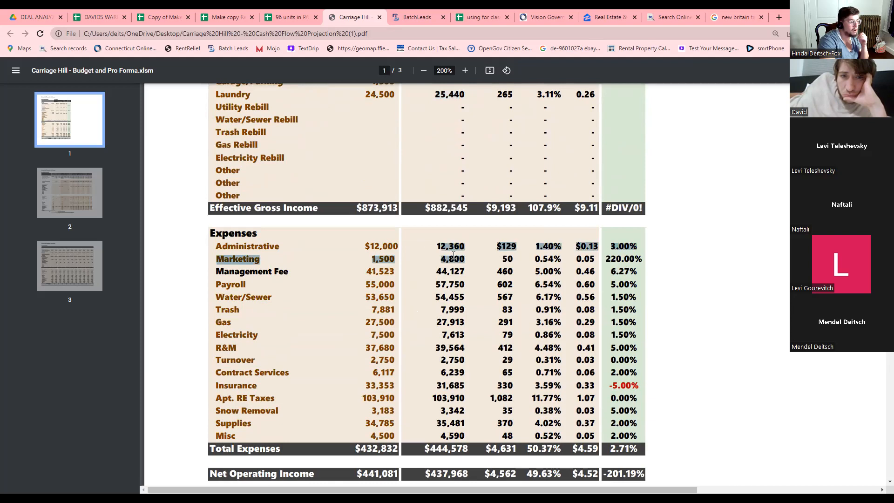
left_click(451, 282)
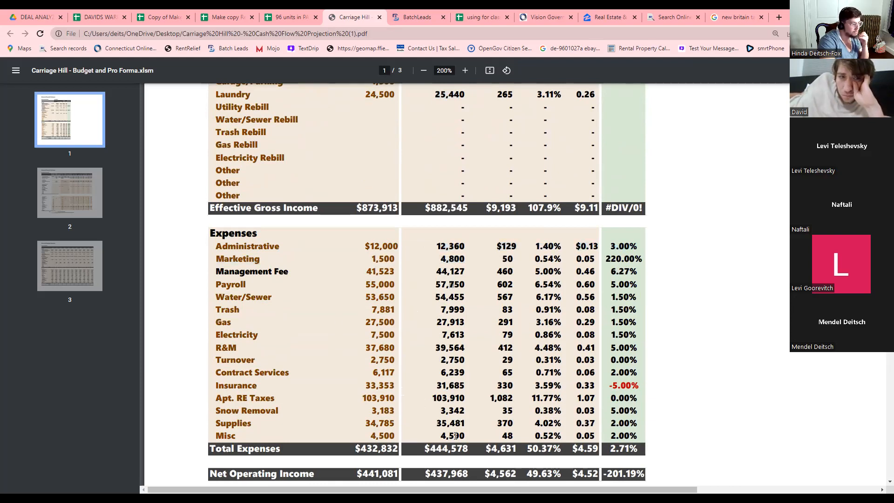
left_click_drag(437, 445, 463, 448)
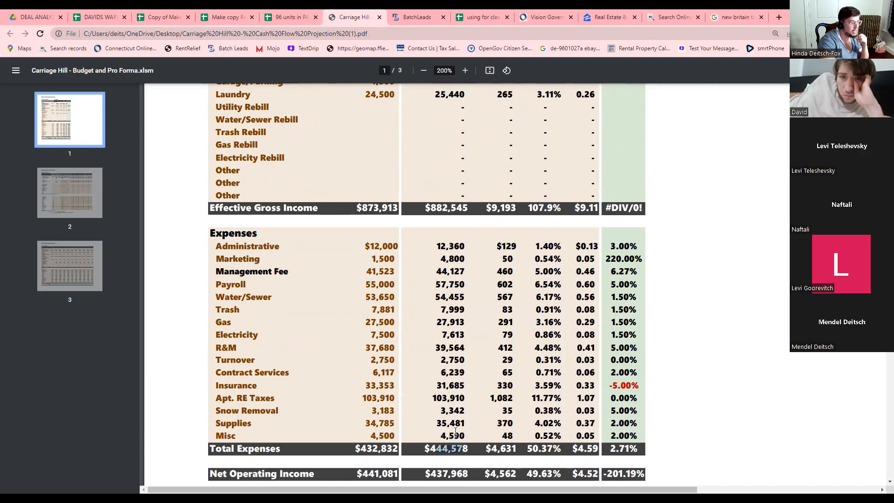
scroll(456, 433, "down", 3)
scroll(464, 332, "down", 3)
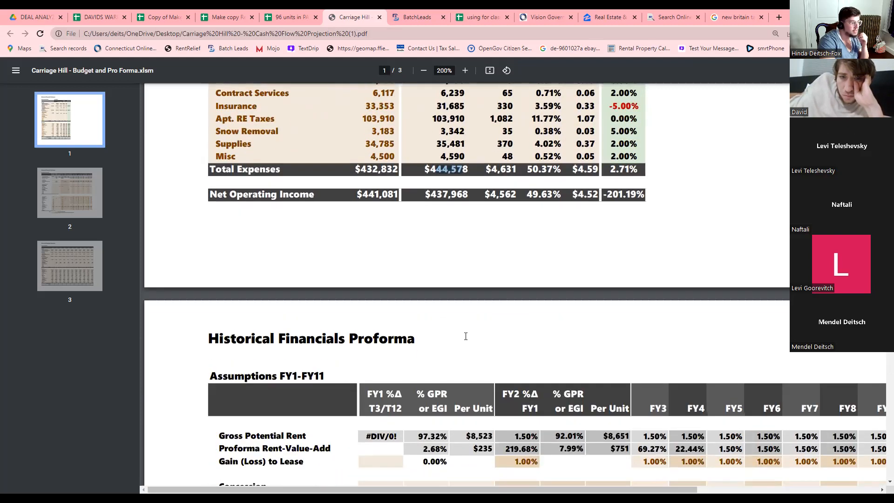
scroll(465, 336, "up", 1)
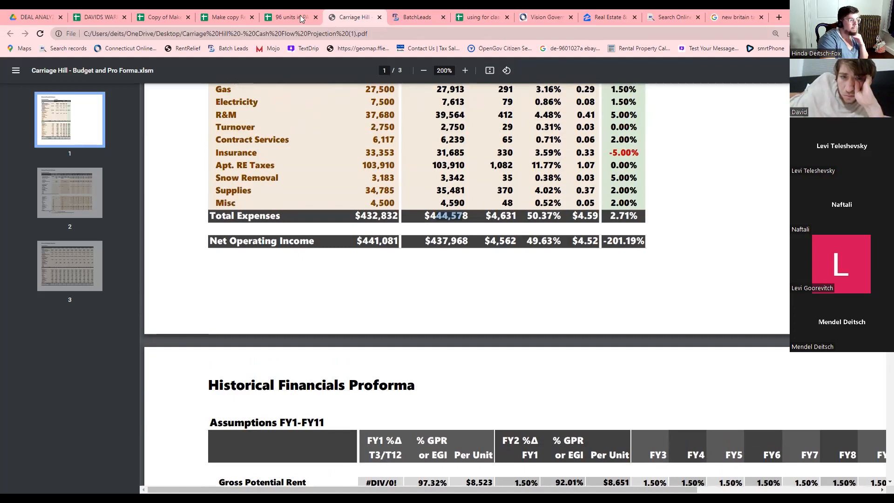
left_click(287, 17)
Inspect the 52.30% total expenses ratio, 5.00% interest rate and cash flow after debt service formula.
scroll(307, 299, "down", 3)
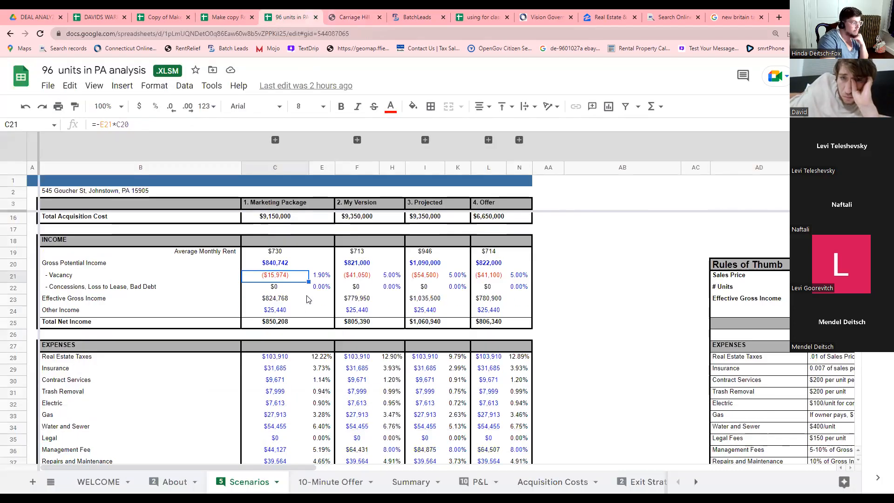
scroll(307, 300, "down", 5)
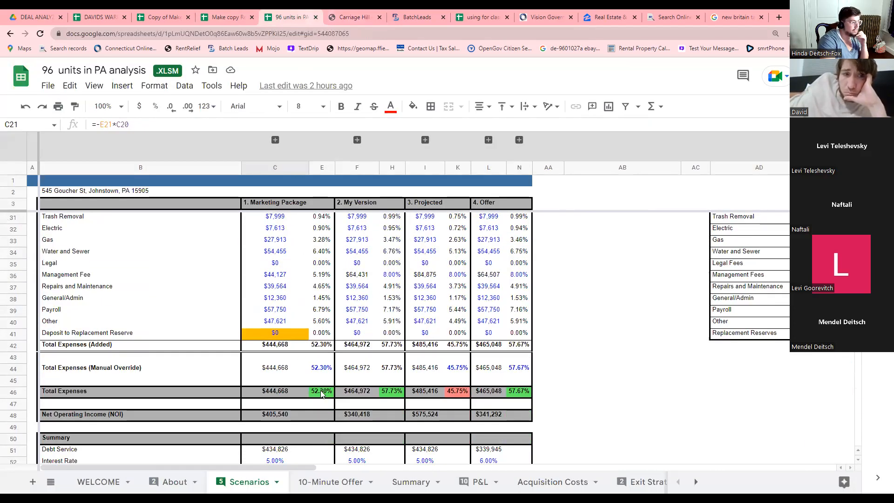
left_click(321, 391)
scroll(318, 393, "down", 2)
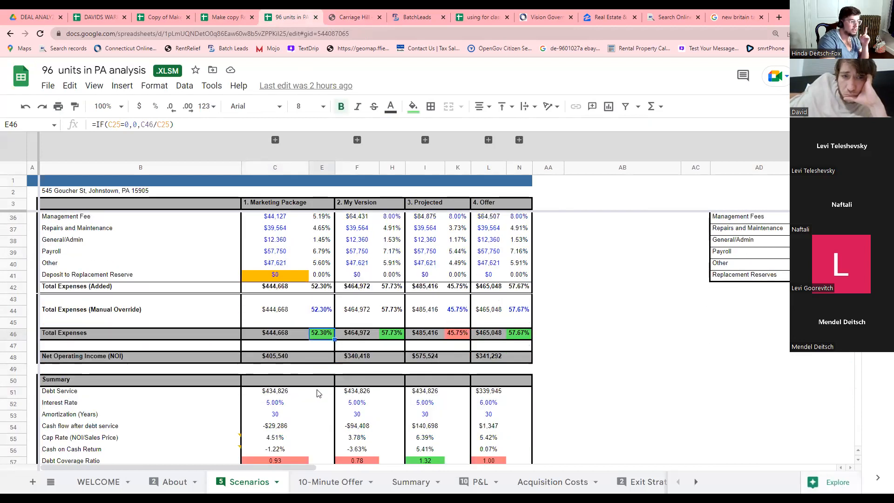
scroll(318, 393, "down", 2)
left_click(274, 347)
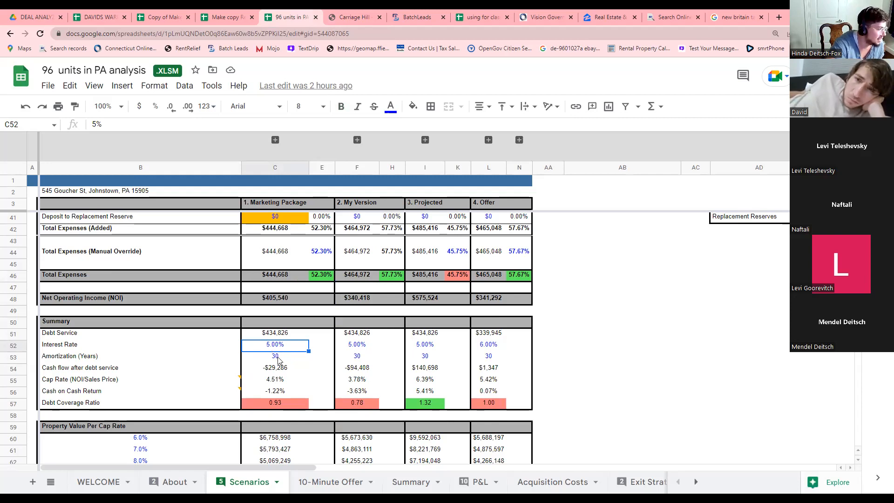
left_click(280, 371)
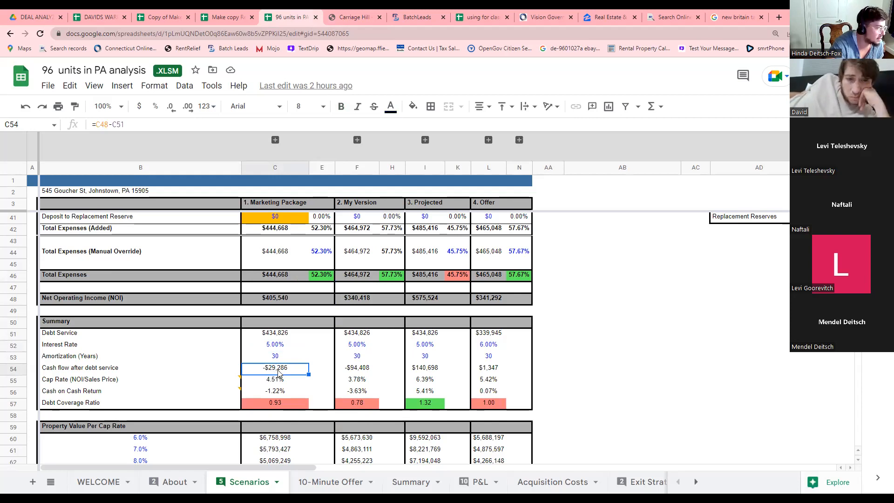
scroll(279, 371, "up", 6)
scroll(303, 268, "down", 6)
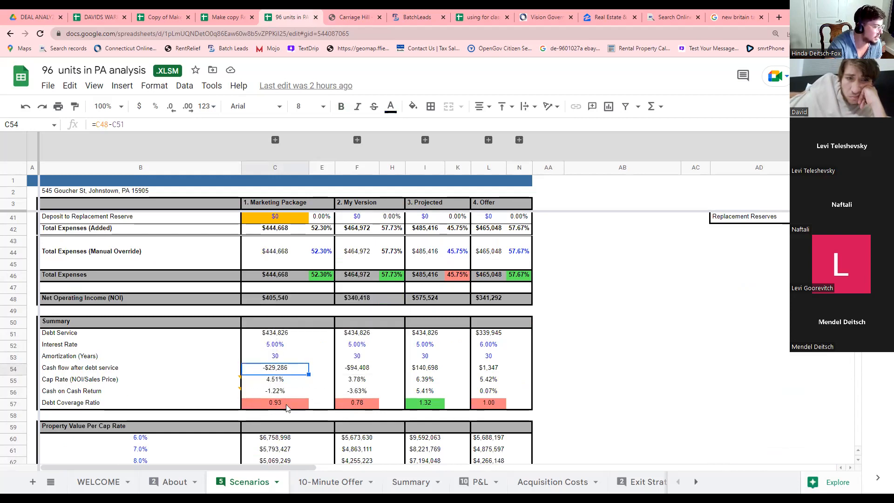
scroll(286, 408, "down", 2)
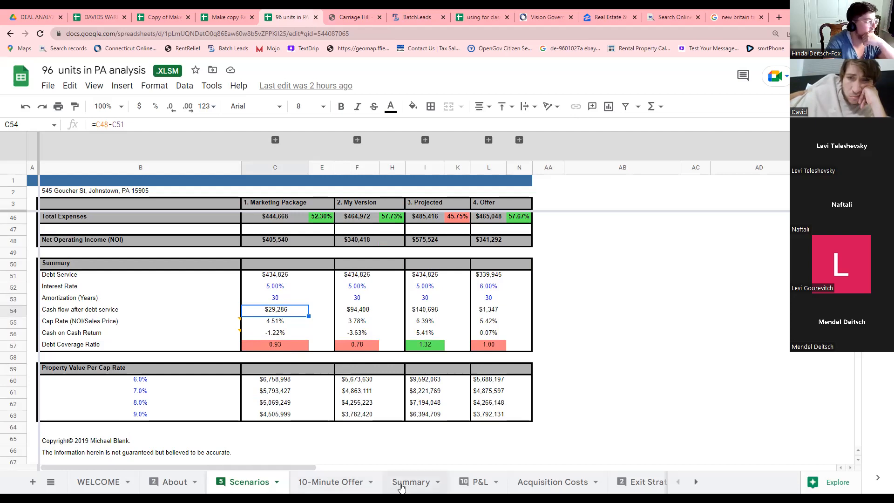
scroll(554, 238, "up", 10)
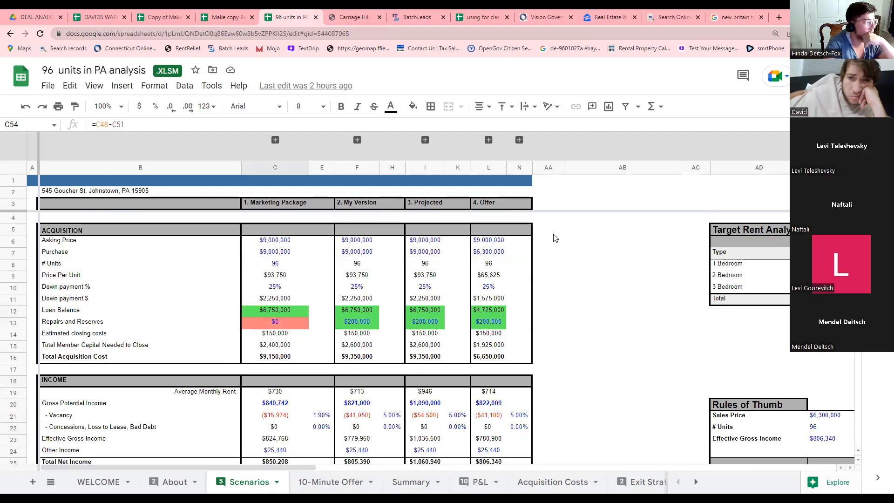
Check the Offer's $6,300,000 purchase price, debt coverage ratio and repairs and reserves formulas.
left_click(487, 254)
scroll(491, 258, "down", 9)
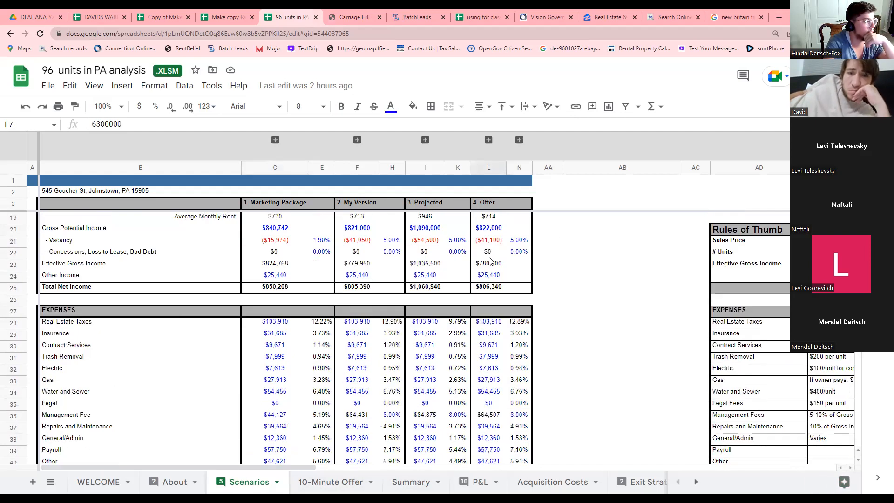
scroll(493, 261, "down", 7)
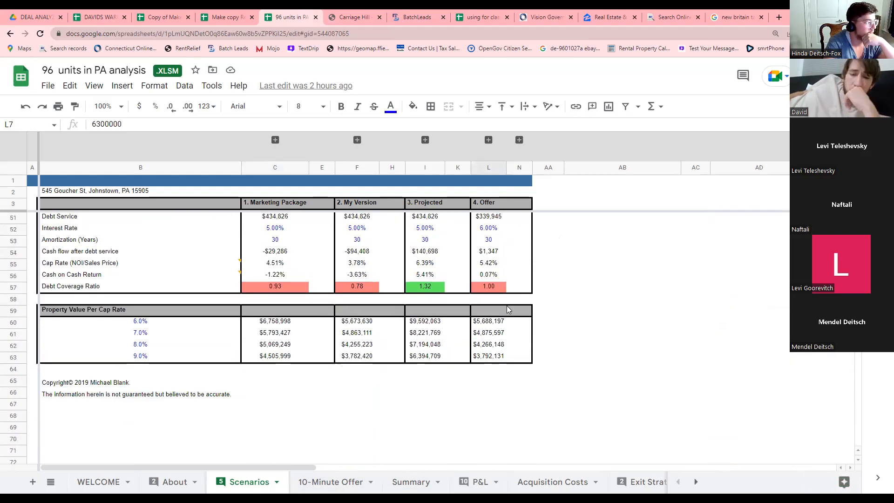
scroll(503, 315, "up", 1)
left_click(496, 310)
scroll(496, 311, "up", 15)
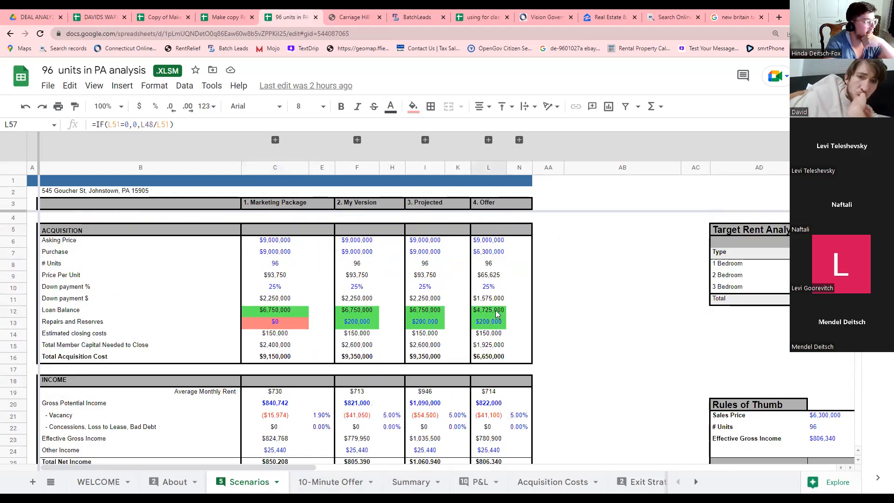
left_click(503, 325)
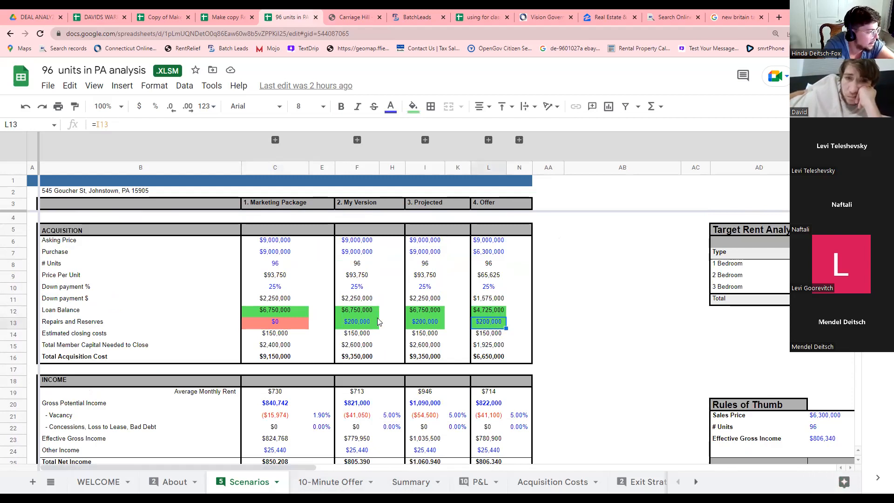
scroll(380, 323, "down", 3)
scroll(380, 322, "down", 5)
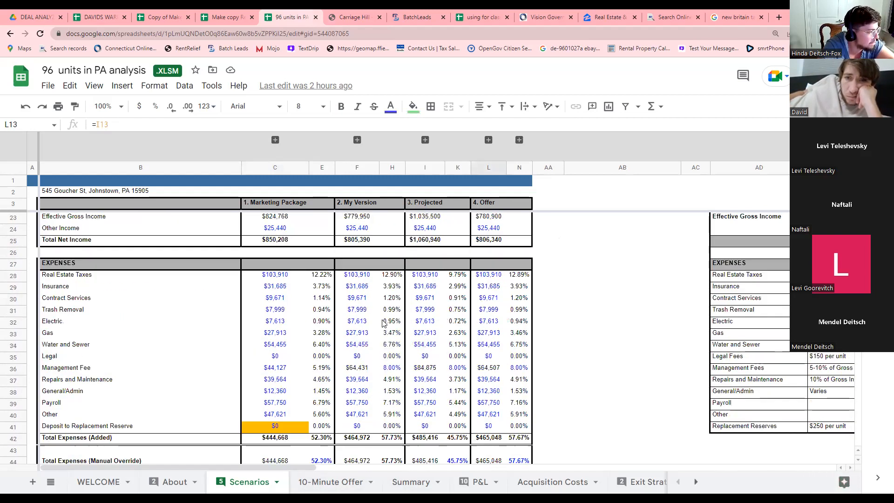
On the Summary sheet, check the 58% expenses ratio, average cash-on-cash return and debt coverage ratio.
left_click(410, 484)
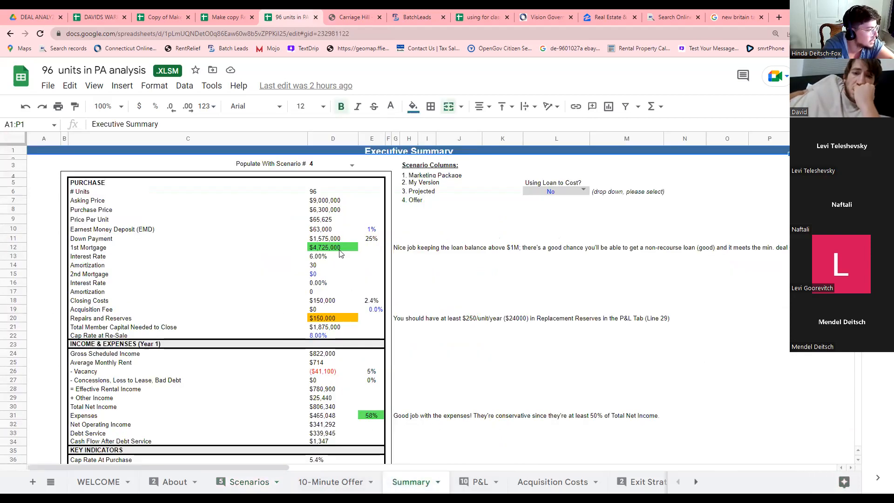
scroll(344, 263, "down", 4)
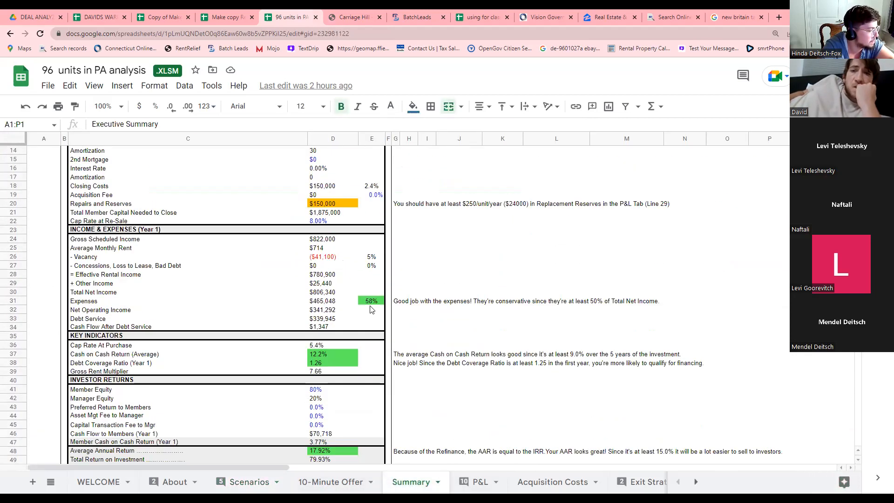
left_click(369, 304)
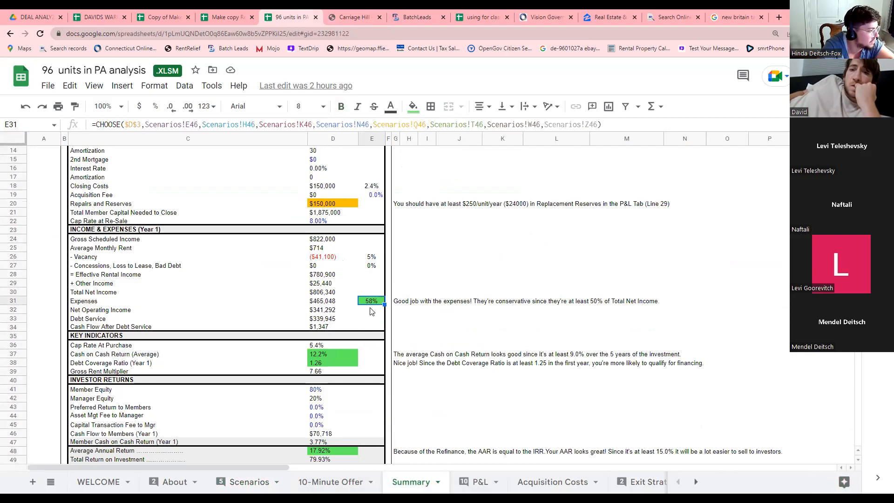
left_click(325, 355)
left_click(325, 364)
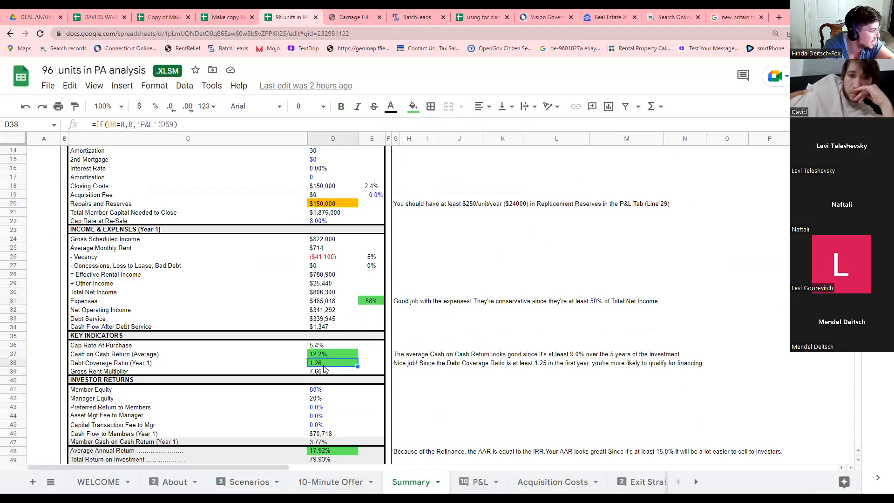
scroll(324, 371, "down", 2)
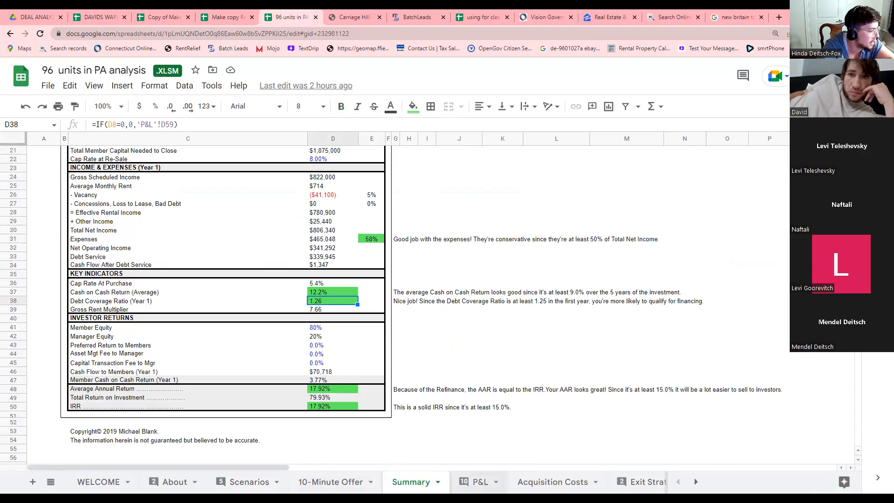
left_click(475, 481)
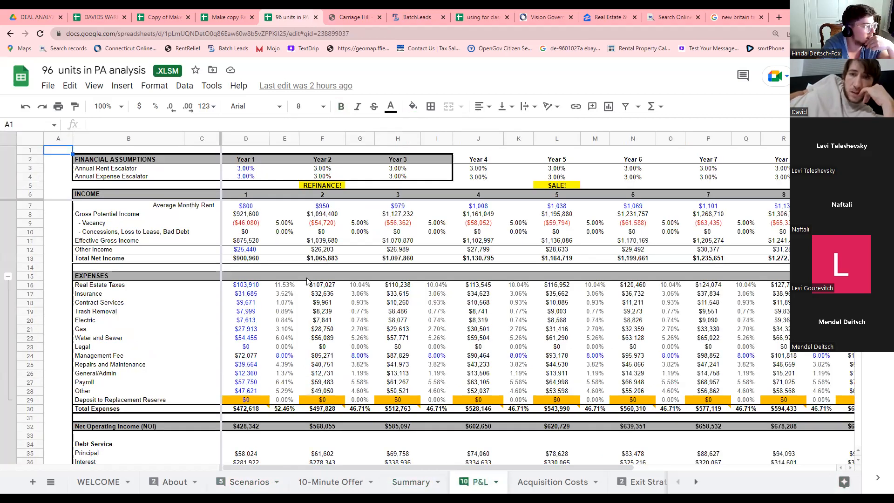
Flip between the DAVIDS WAREHOUSE, Copy of Make and Rental Cash Flow Analysis workbooks.
left_click(223, 18)
left_click(170, 19)
left_click(86, 19)
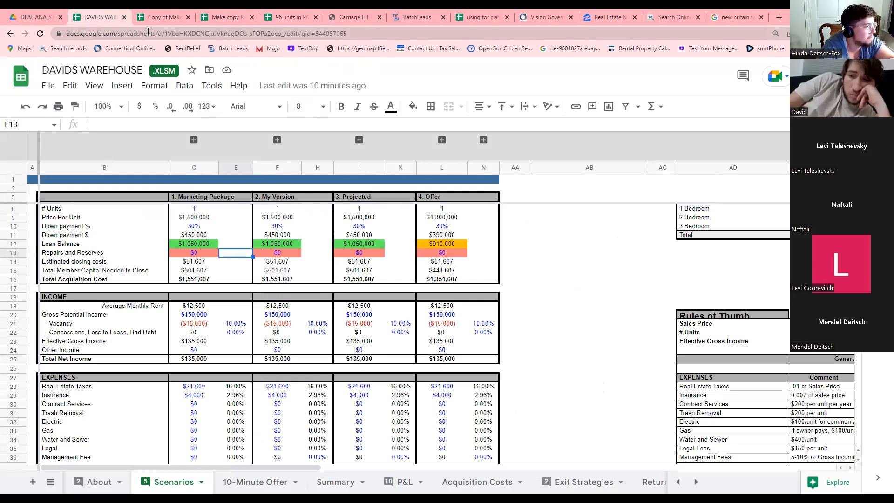
left_click(209, 18)
left_click(160, 17)
left_click(82, 18)
left_click(145, 19)
left_click(216, 18)
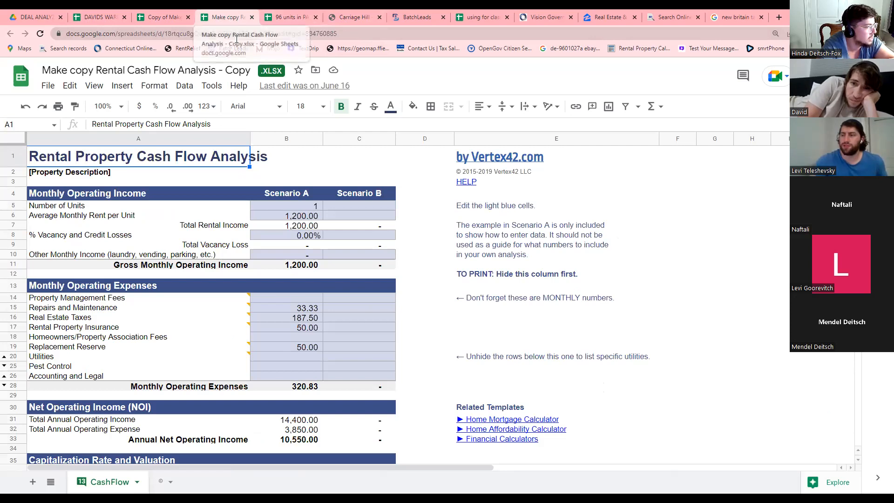
Widen column A in the Rental Cash Flow Analysis copy to fit its title, then start a new browser tab.
left_click_drag(250, 138, 279, 139)
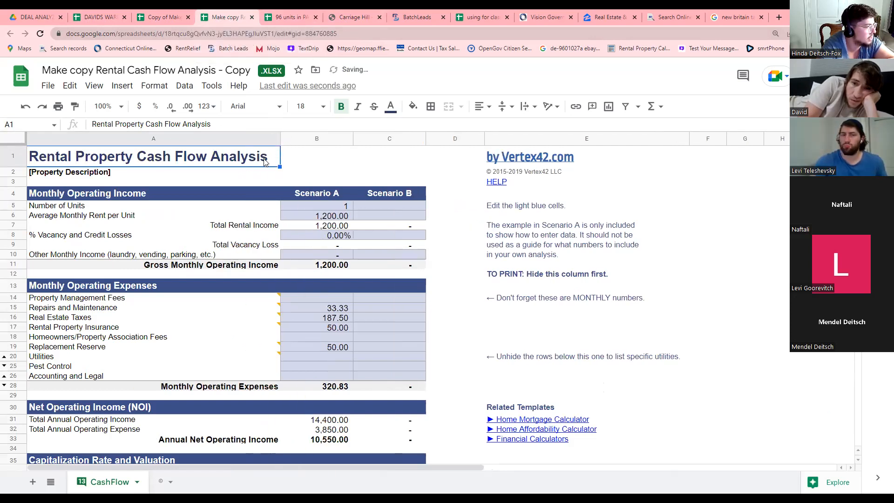
scroll(357, 240, "down", 3)
scroll(352, 219, "up", 4)
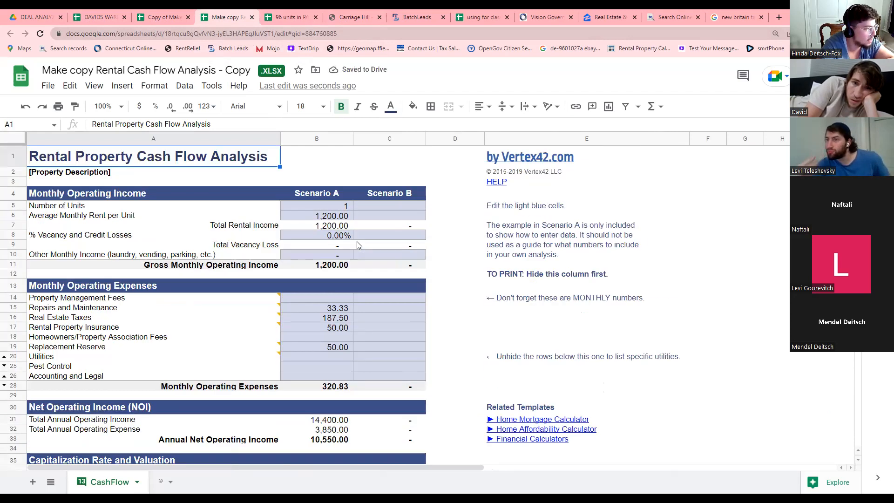
scroll(344, 242, "down", 4)
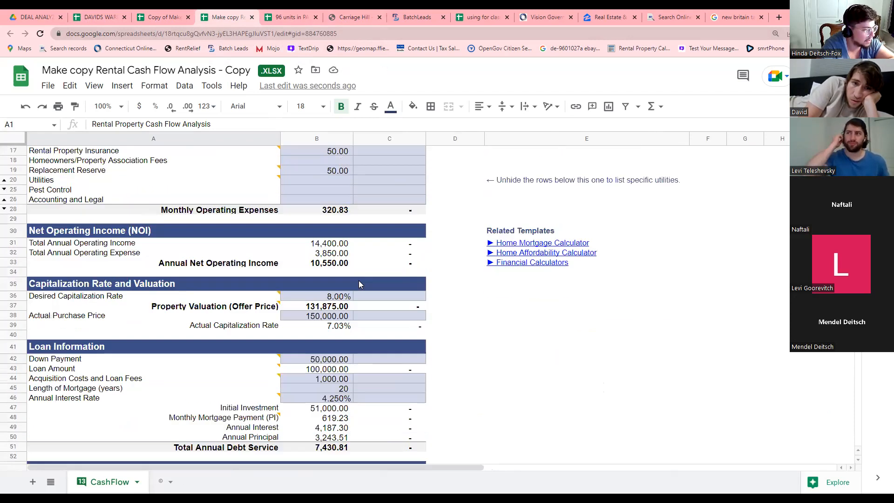
scroll(359, 280, "up", 5)
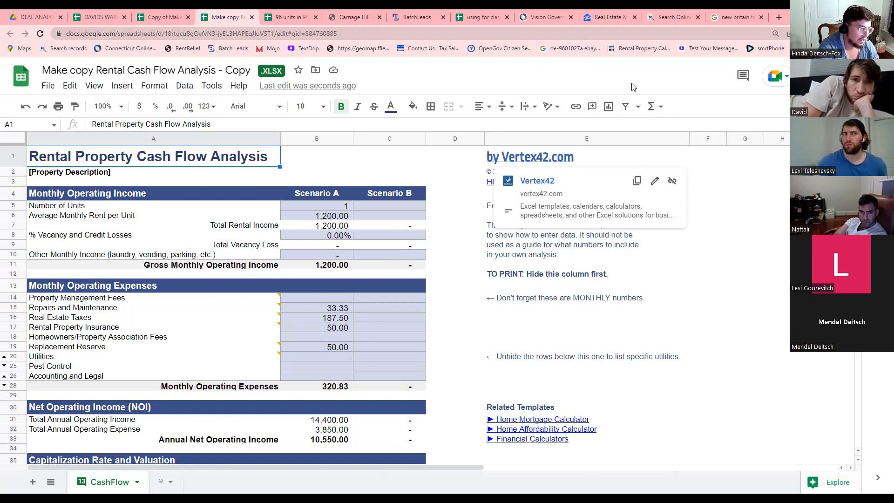
left_click(779, 17)
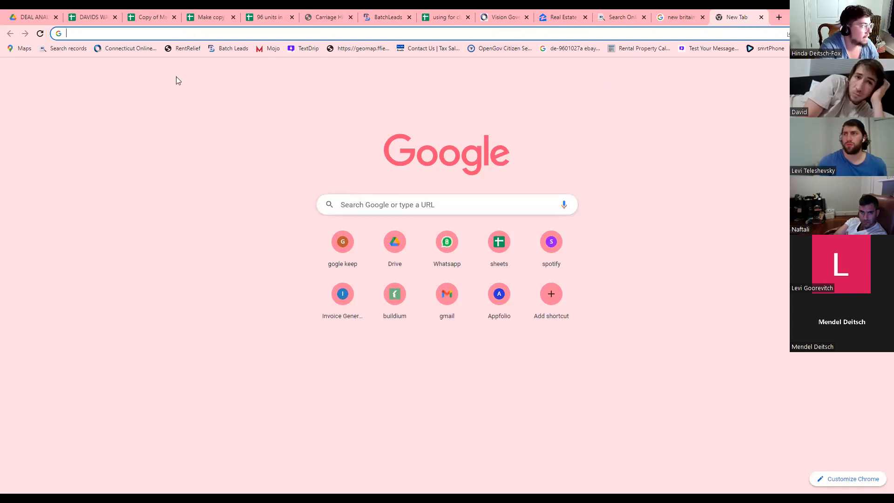
Open New Britain, CT's online assessor database and type the listing's street address.
left_click(121, 49)
scroll(321, 235, "down", 15)
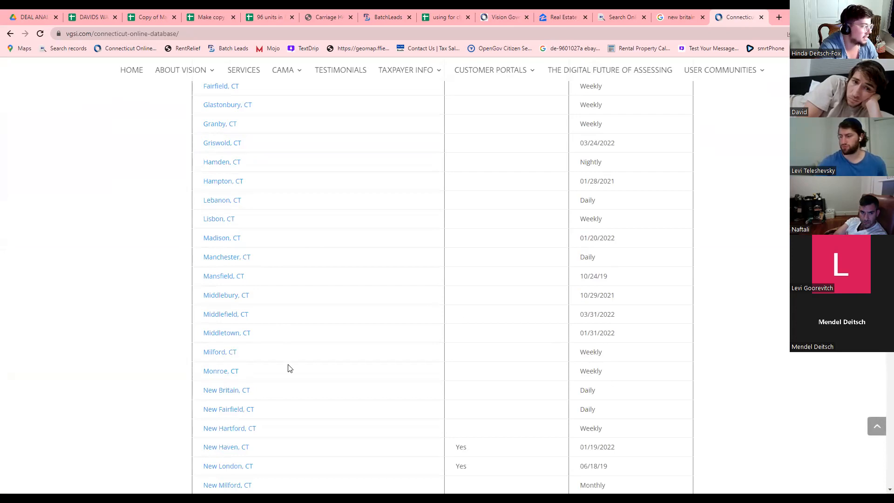
scroll(236, 326, "down", 2)
left_click(227, 301)
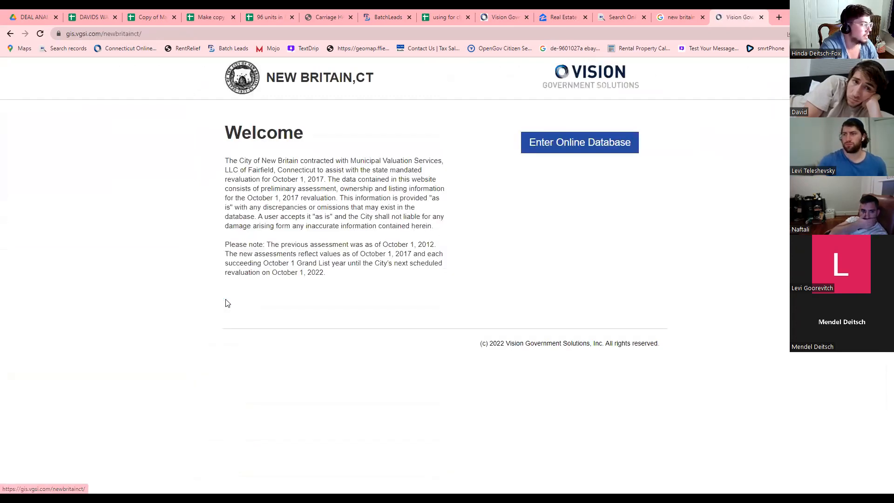
left_click(551, 148)
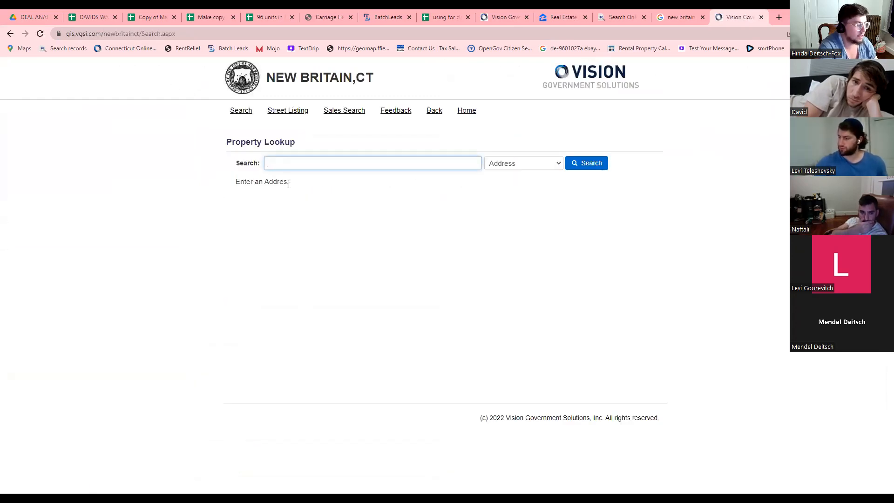
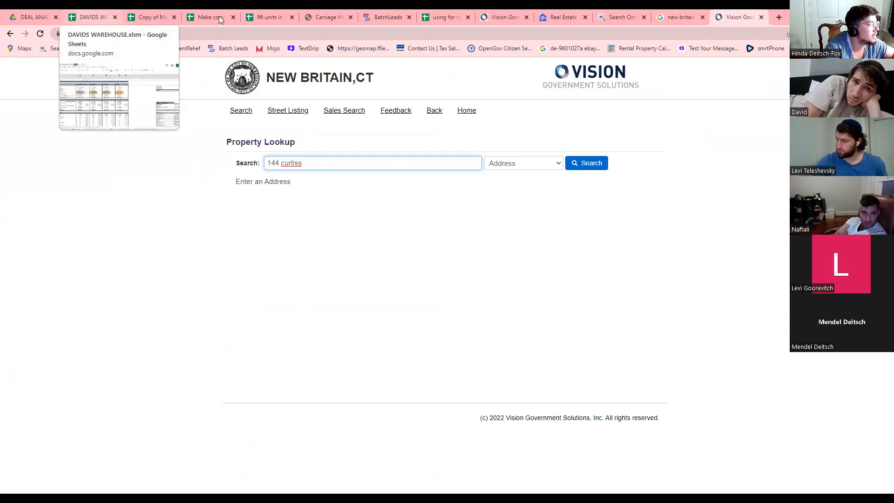
Correct the house number and street spelling against the deal spreadsheet, then open the matching parcel record.
left_click(434, 21)
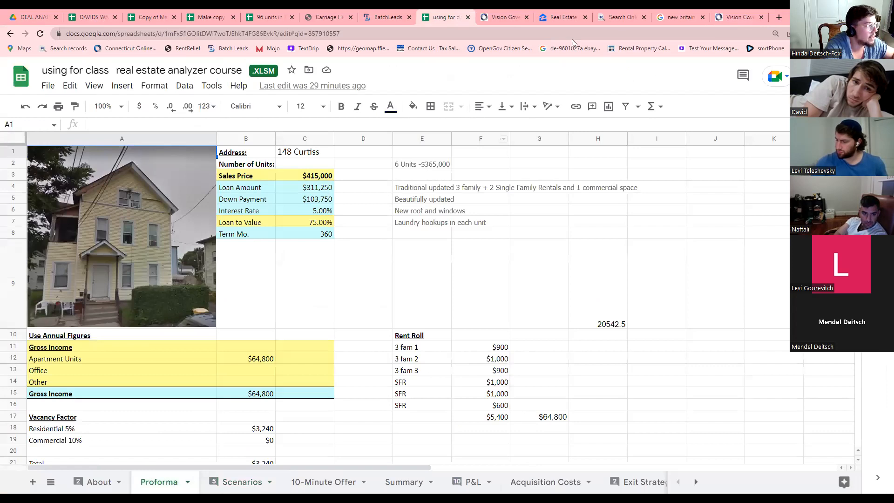
left_click(740, 18)
left_click(278, 163)
key("BackSpace")
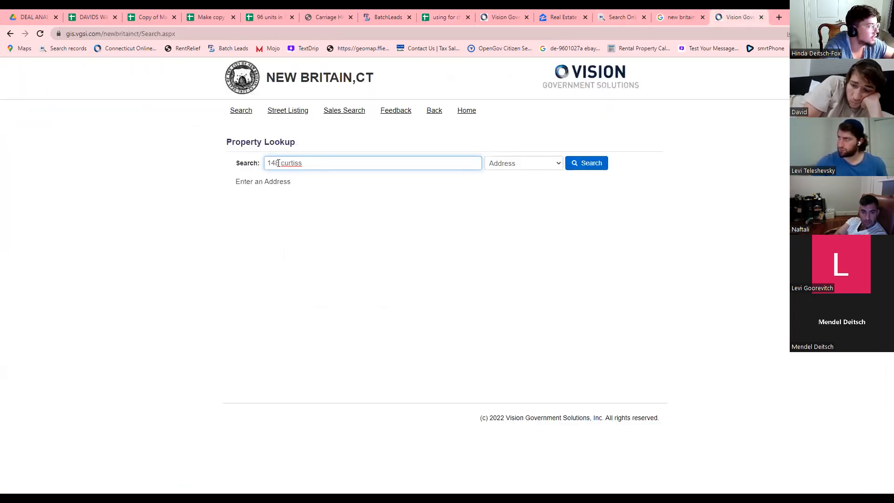
right_click(295, 162)
left_click(310, 169)
key("BackSpace")
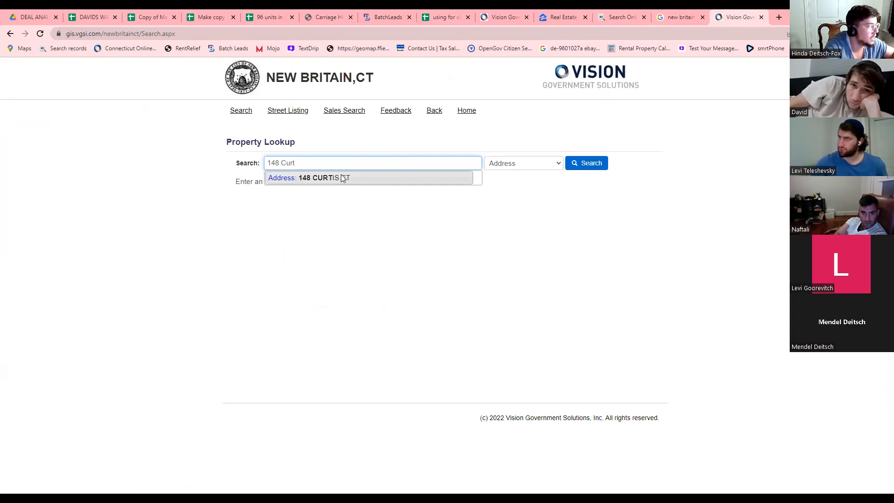
left_click(341, 178)
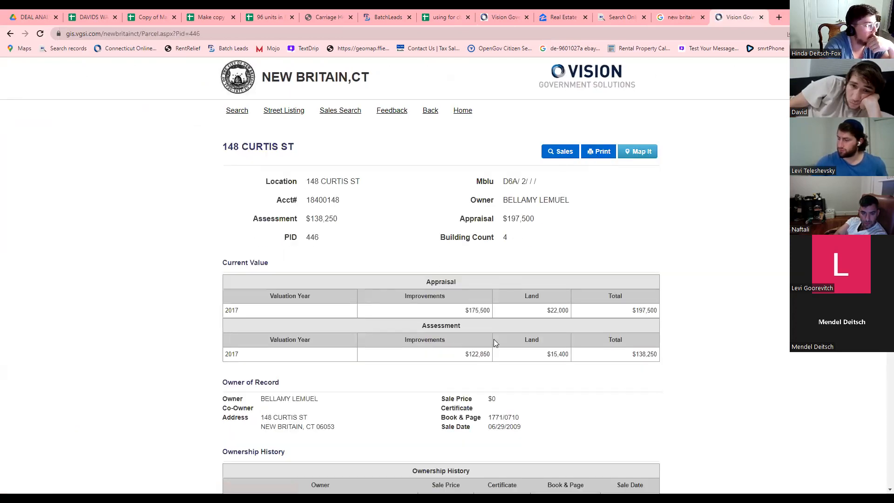
scroll(495, 343, "down", 4)
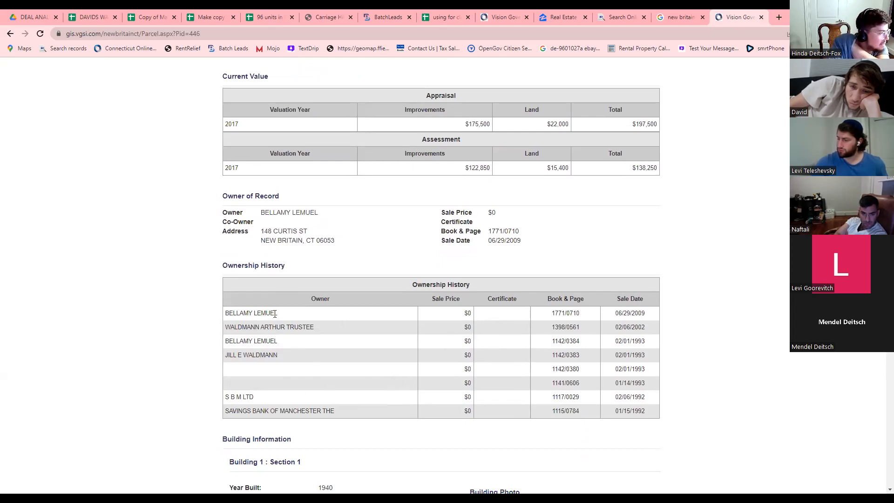
left_click_drag(257, 313, 326, 341)
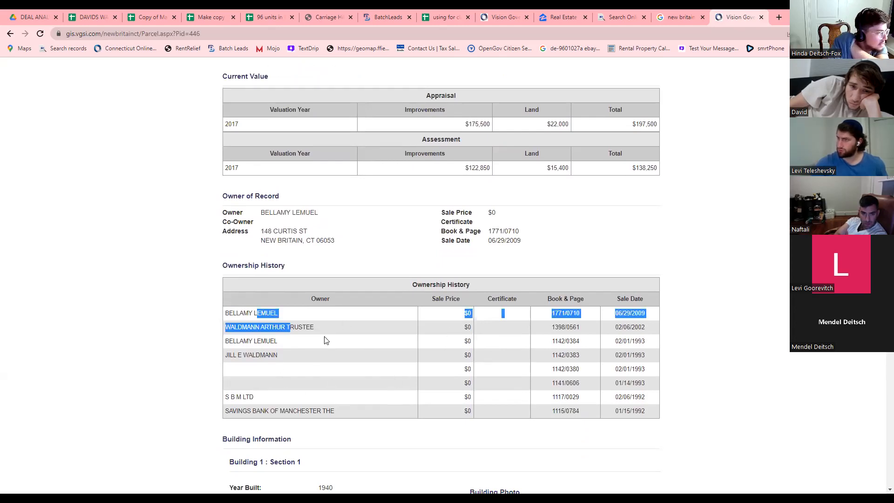
left_click(450, 319)
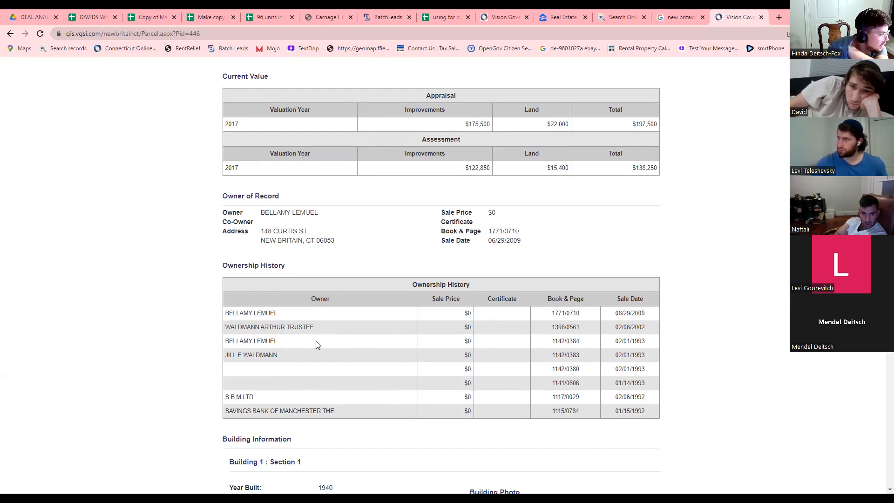
scroll(316, 345, "down", 3)
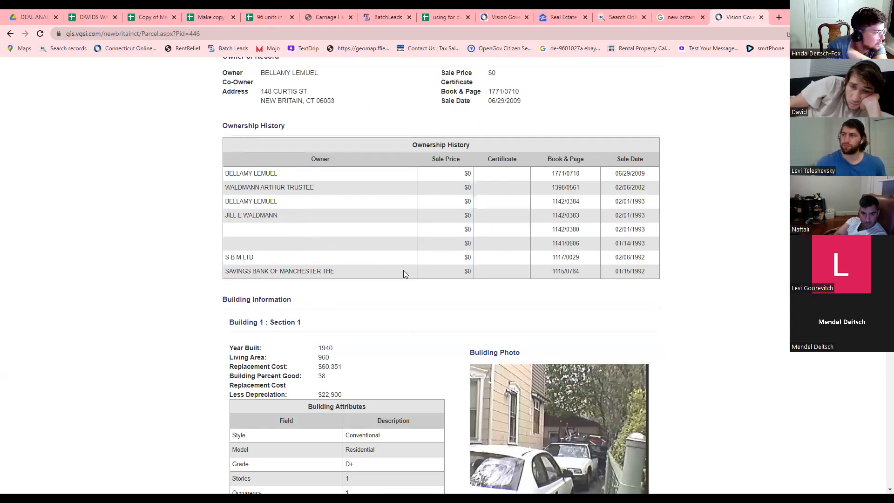
scroll(405, 270, "down", 3)
scroll(408, 266, "up", 8)
scroll(409, 270, "down", 7)
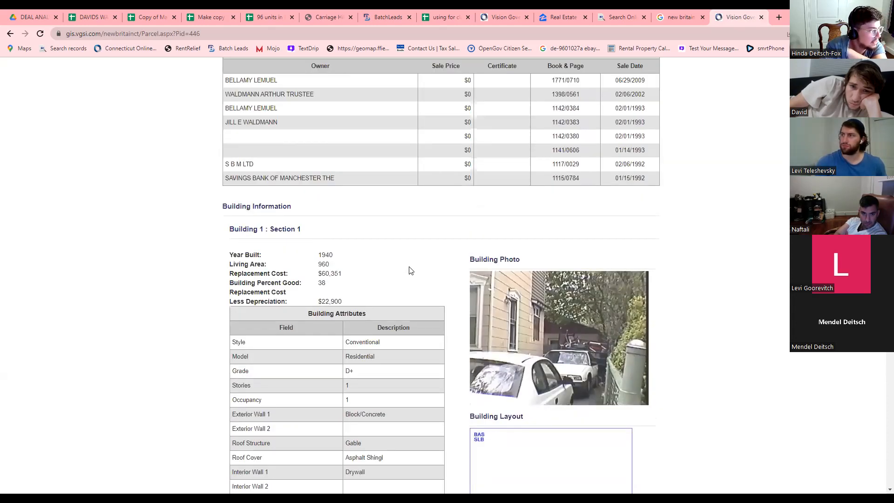
scroll(410, 270, "down", 4)
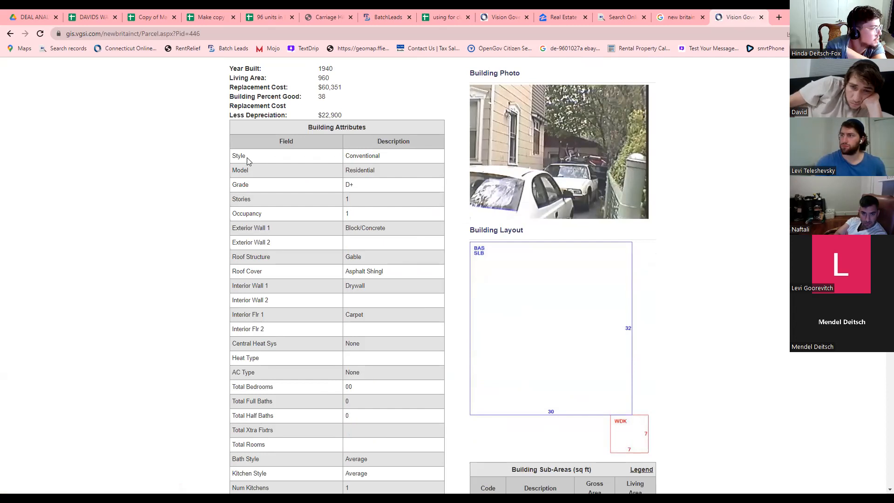
double_click(356, 185)
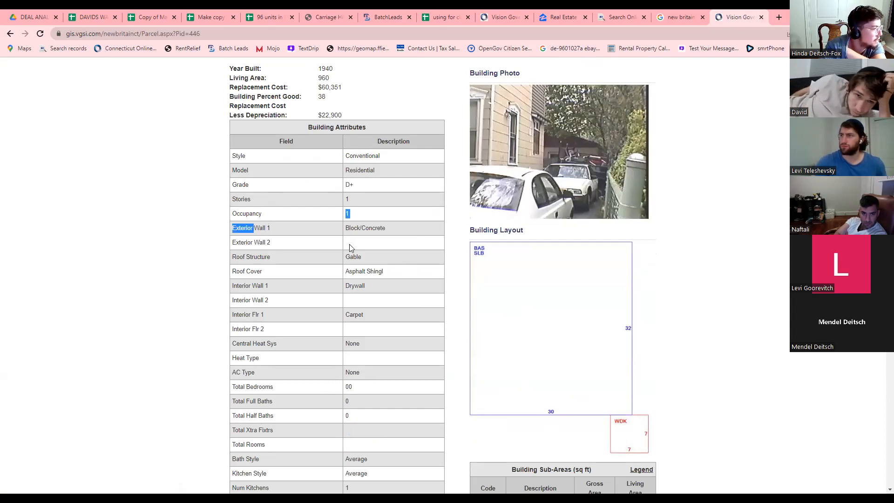
scroll(366, 280, "down", 2)
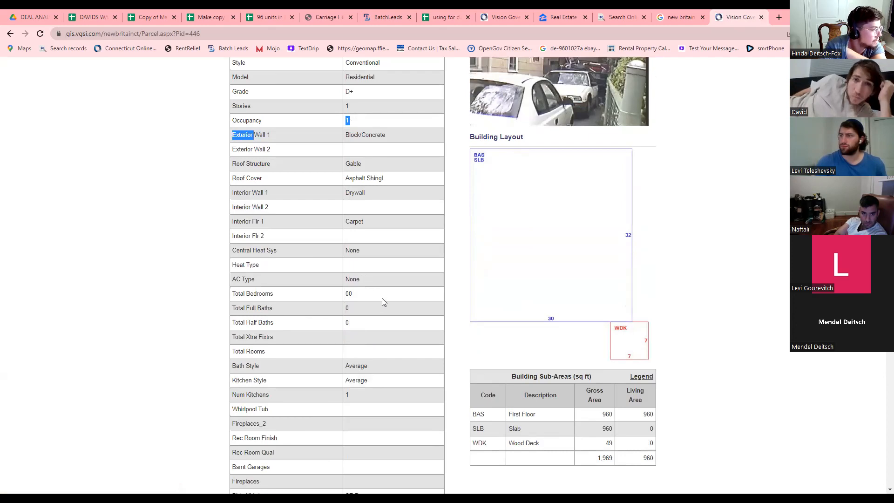
scroll(382, 299, "up", 6)
scroll(395, 285, "up", 5)
scroll(395, 285, "up", 3)
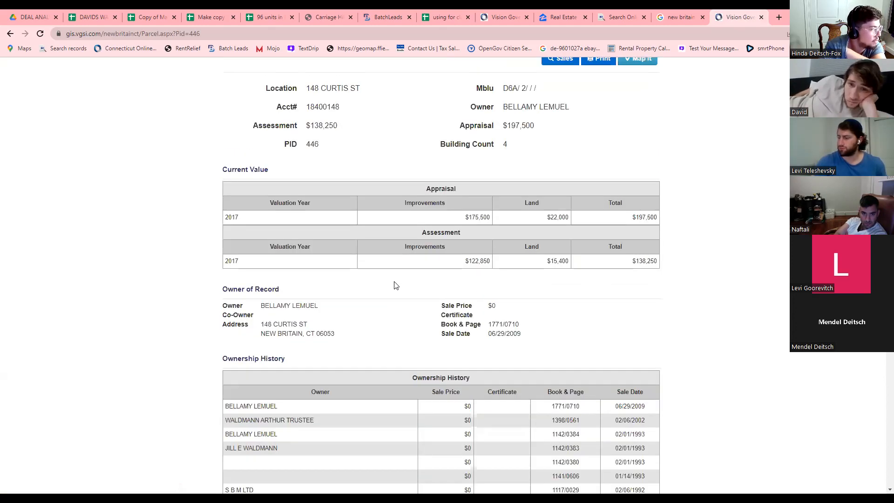
scroll(447, 250, "up", 2)
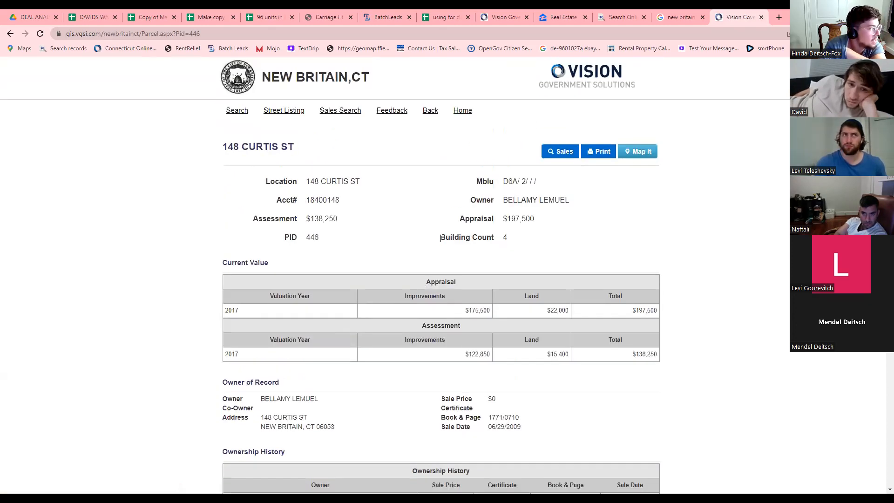
left_click_drag(447, 234, 503, 242)
left_click(498, 252)
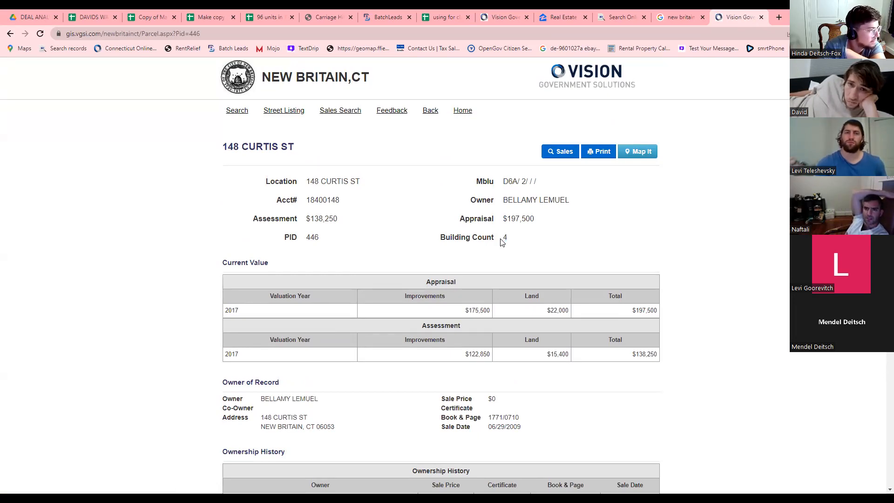
scroll(501, 242, "down", 9)
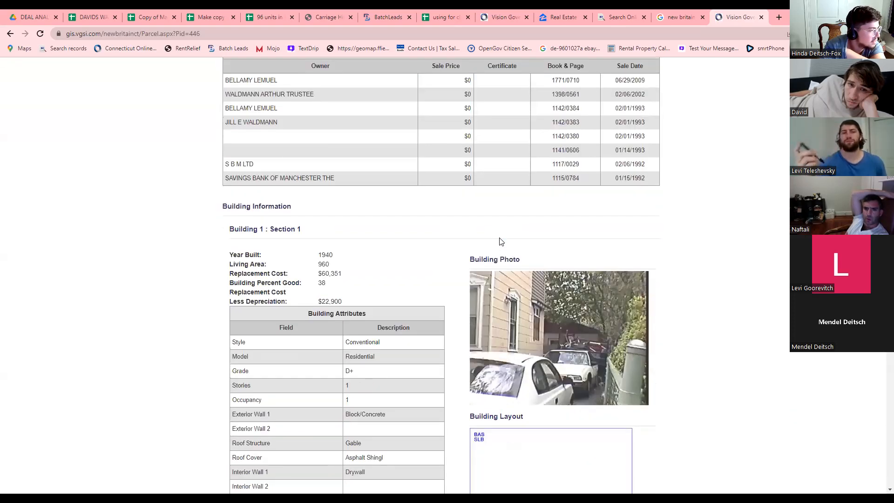
Check Building 1's grade value D+ and its section heading.
left_click(349, 371)
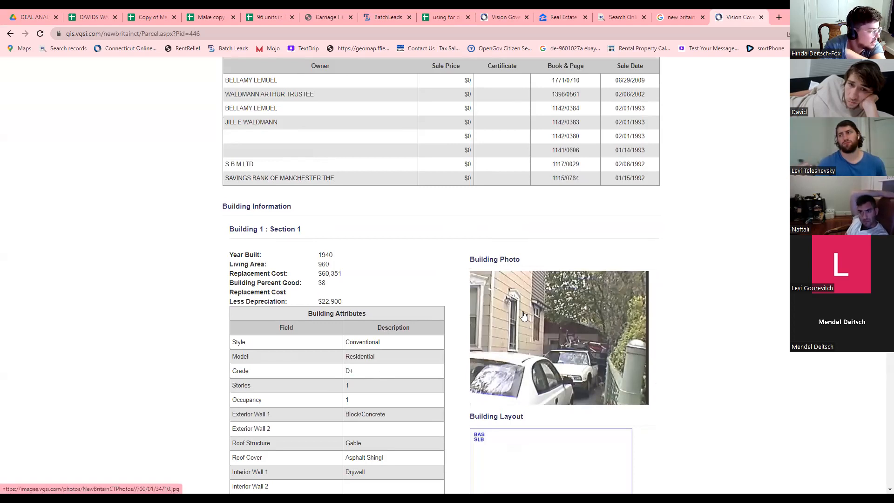
scroll(365, 371, "down", 3)
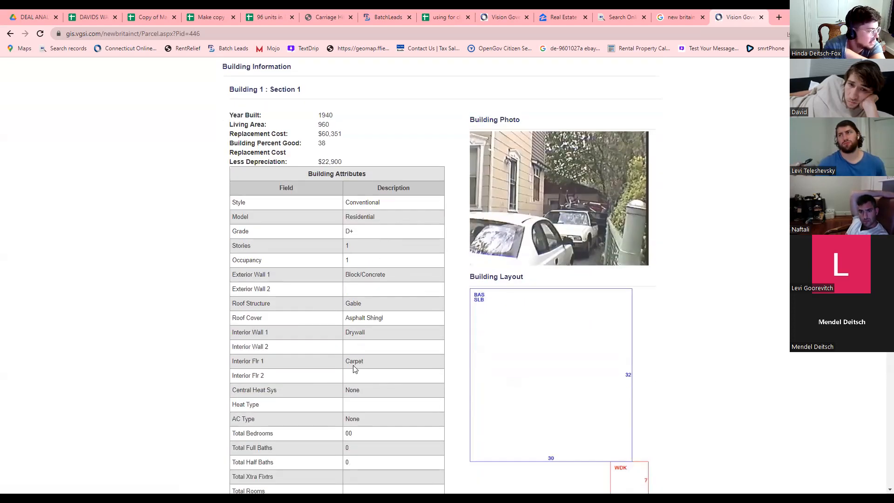
left_click_drag(345, 231, 353, 232)
left_click(347, 232)
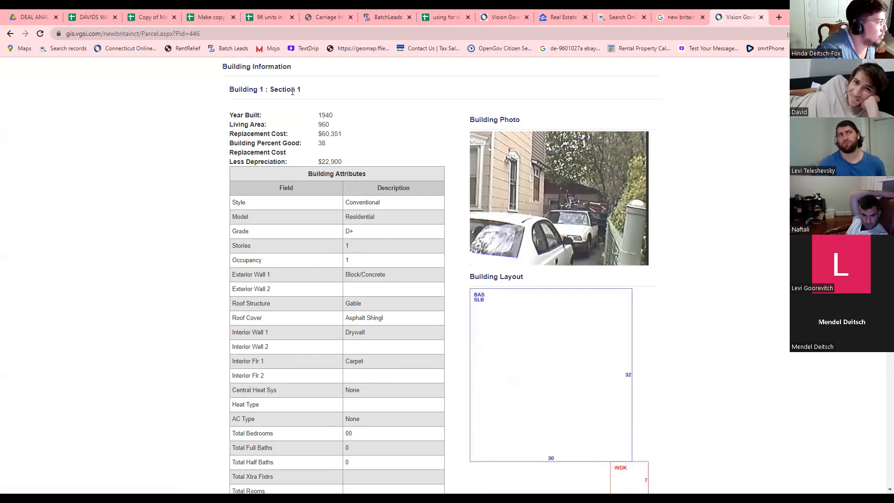
double_click(235, 93)
Move down to Building 3 and check its stories, occupancy 1 and Multi-Family model.
scroll(377, 267, "down", 8)
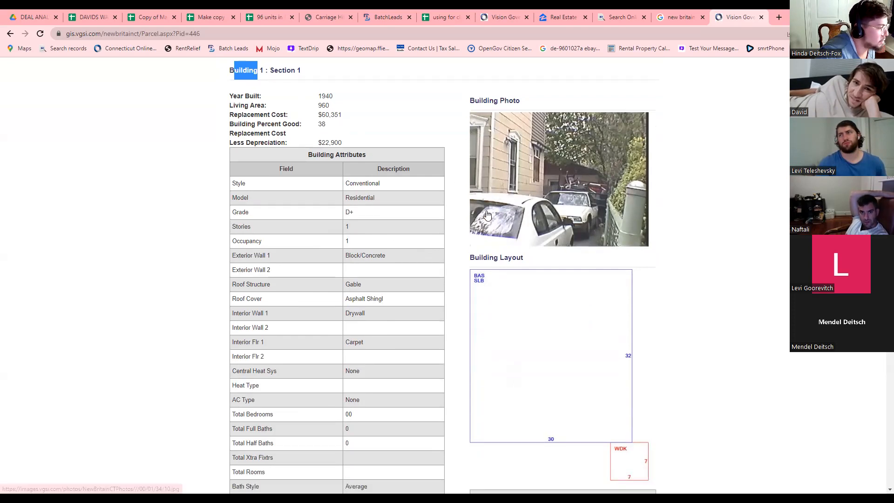
scroll(378, 267, "down", 2)
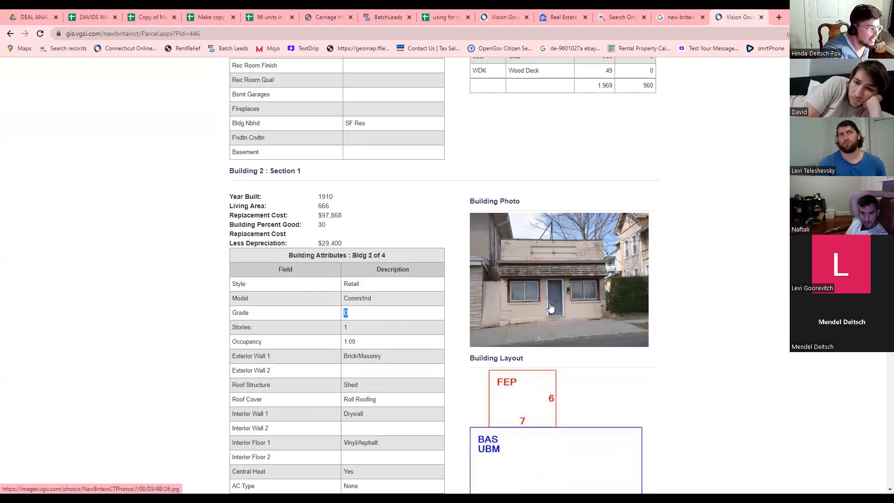
scroll(429, 277, "down", 10)
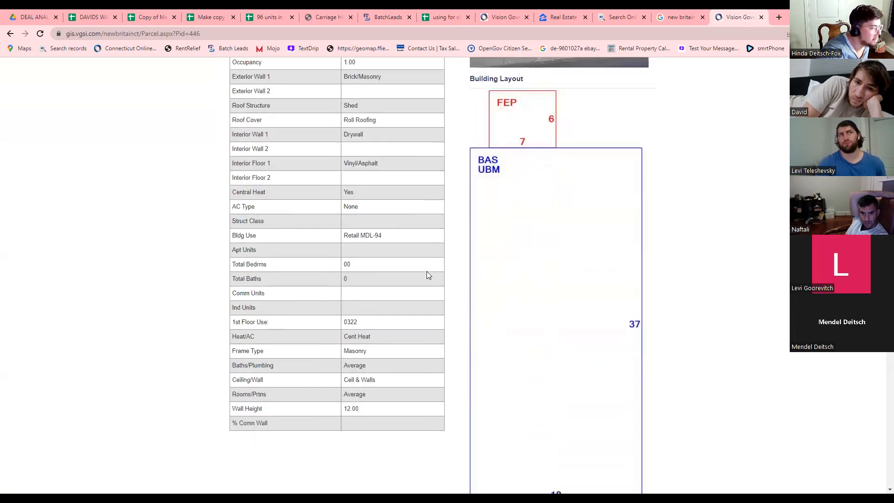
scroll(428, 275, "down", 4)
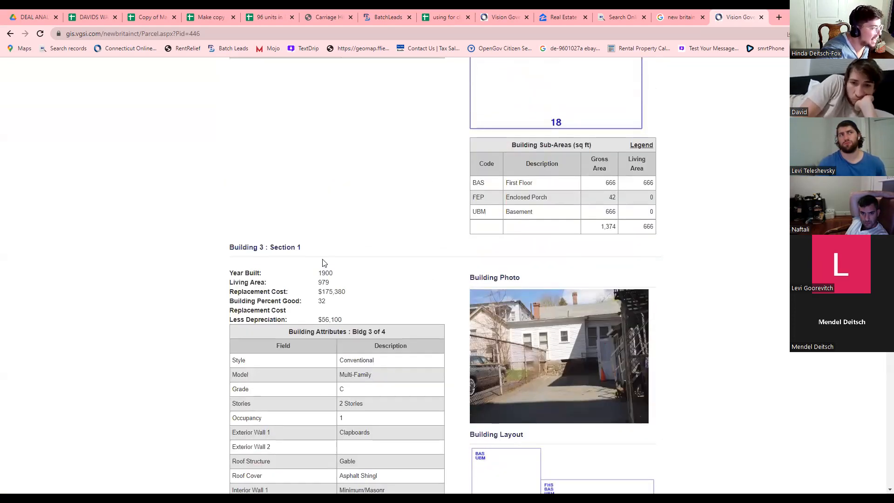
scroll(422, 338, "down", 2)
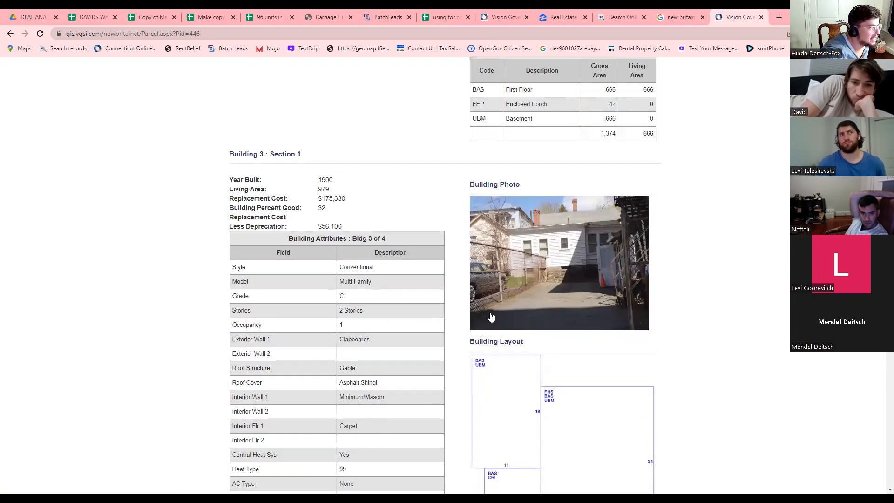
double_click(341, 325)
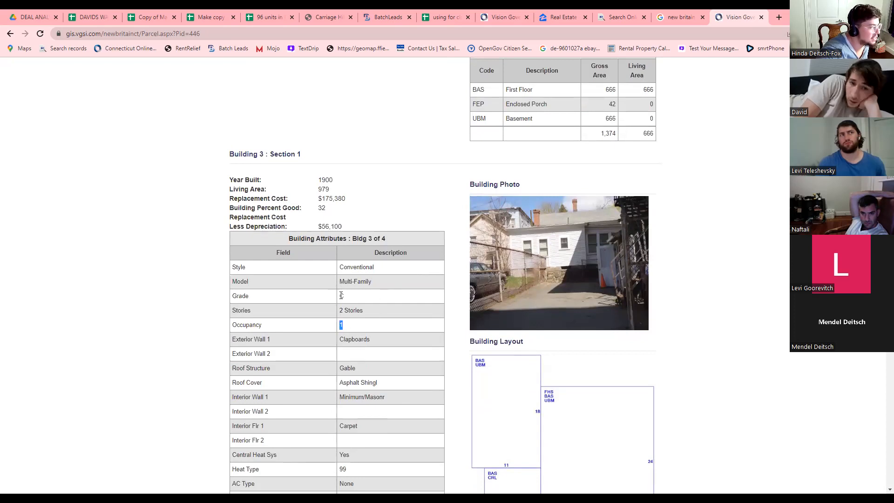
double_click(349, 310)
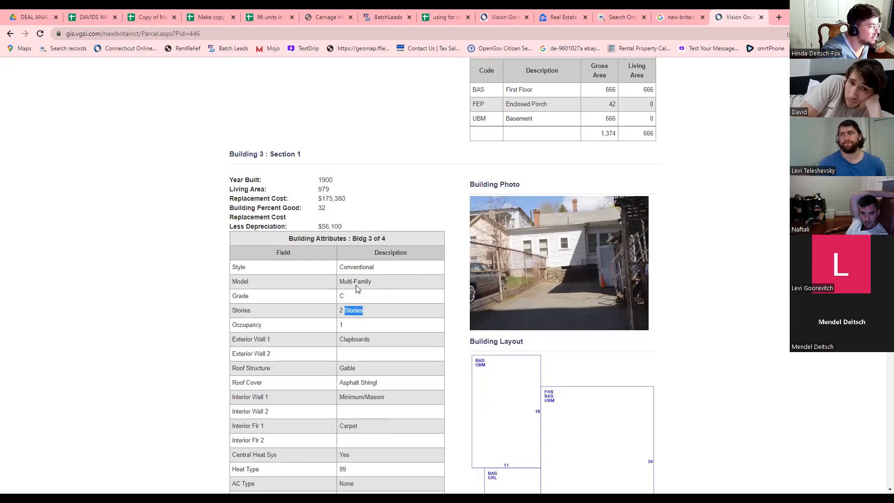
double_click(342, 326)
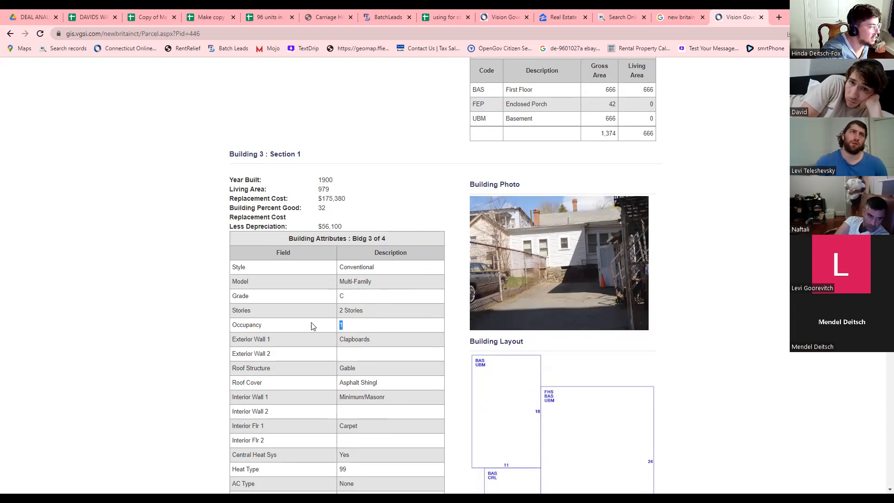
left_click_drag(344, 281, 362, 281)
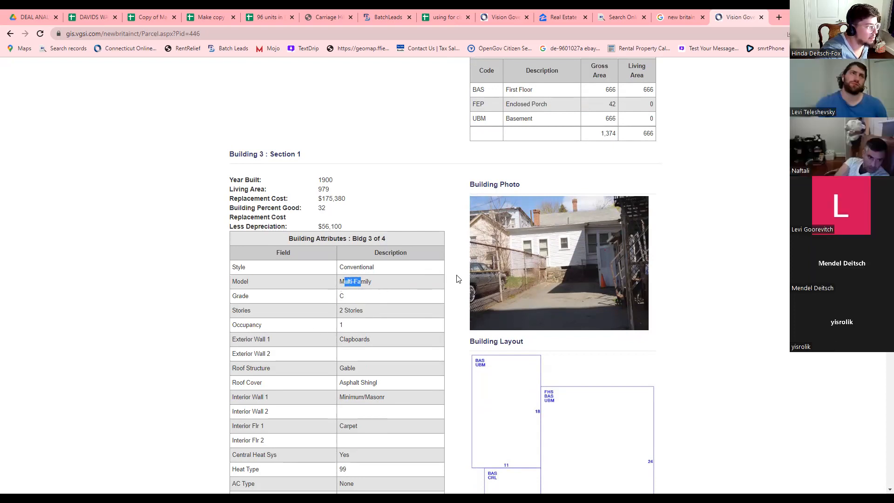
Look over Building 3's sub-areas, then go to the Connecticut assessor online database.
scroll(366, 305, "down", 4)
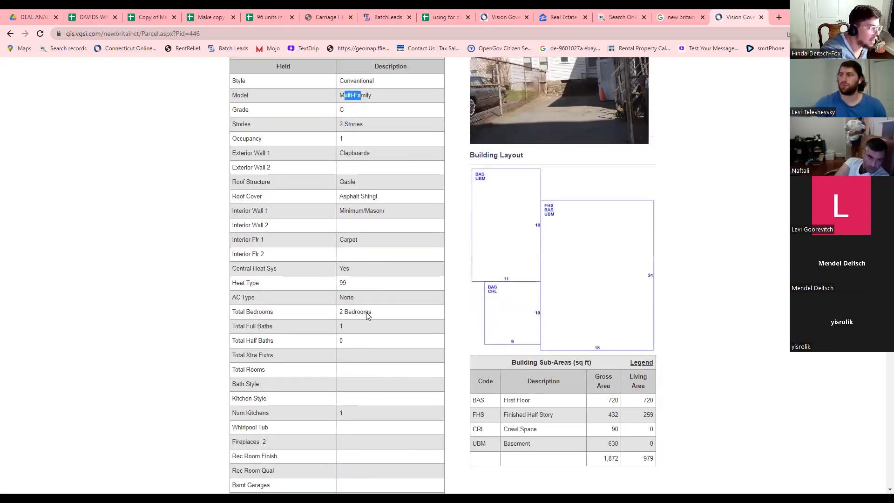
scroll(368, 313, "down", 2)
left_click_drag(503, 308, 519, 315)
left_click(560, 312)
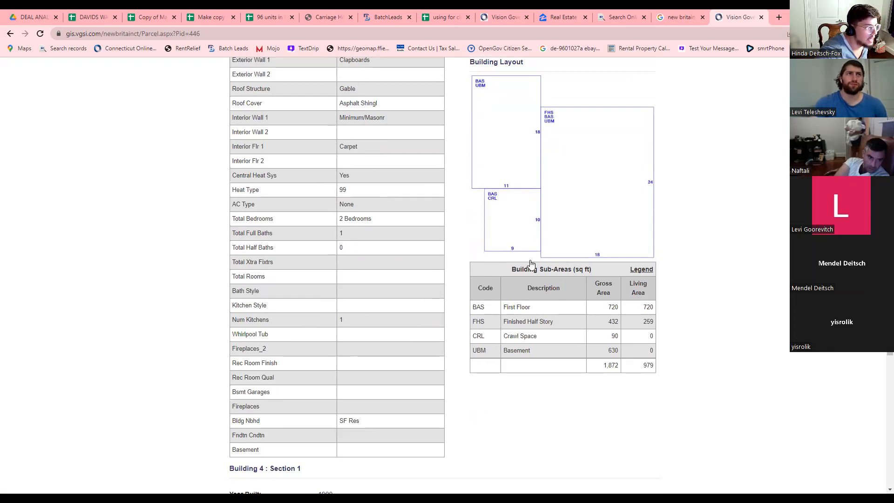
scroll(530, 261, "up", 18)
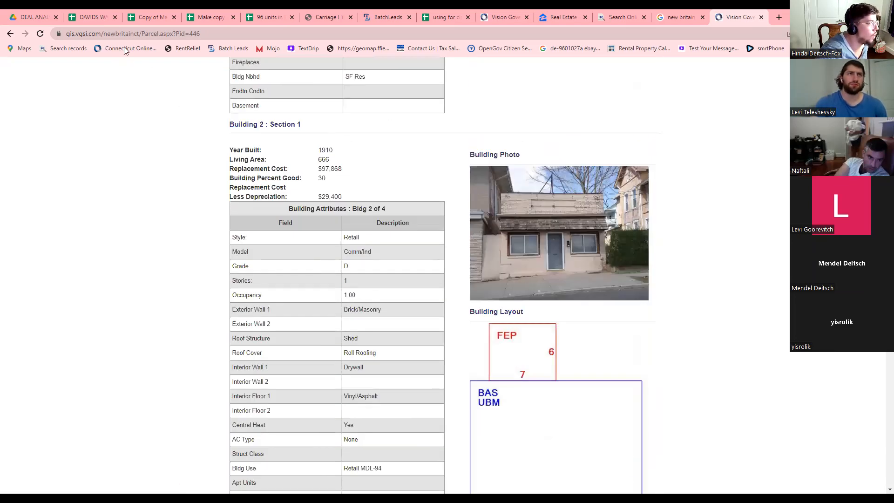
left_click(124, 51)
Browse the Connecticut town list, then enter 'danielson ct gis' in the address bar.
scroll(267, 250, "down", 15)
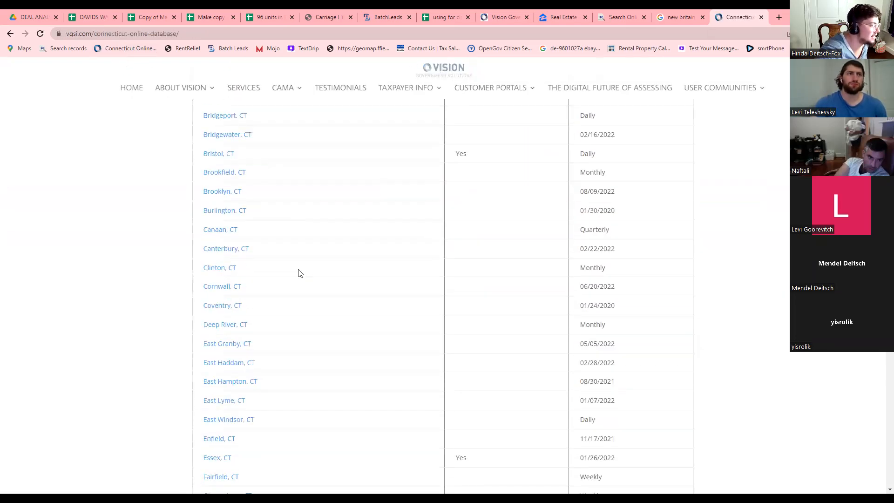
scroll(300, 272, "down", 20)
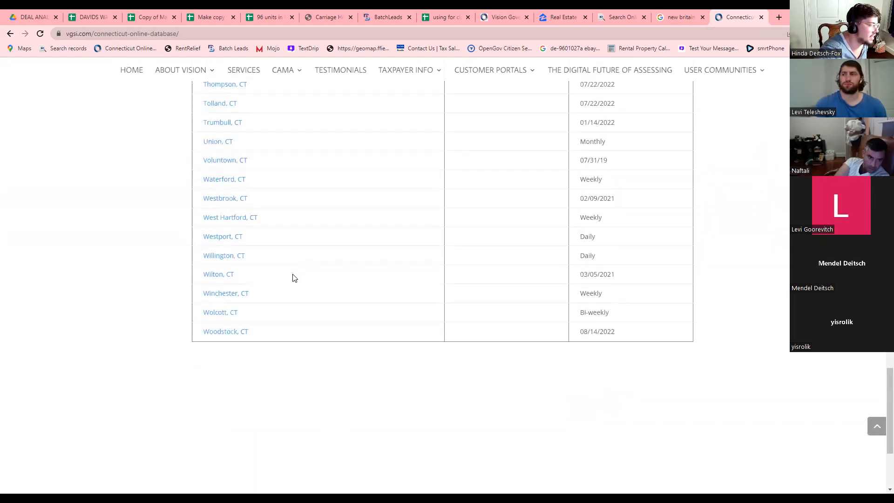
scroll(294, 279, "up", 20)
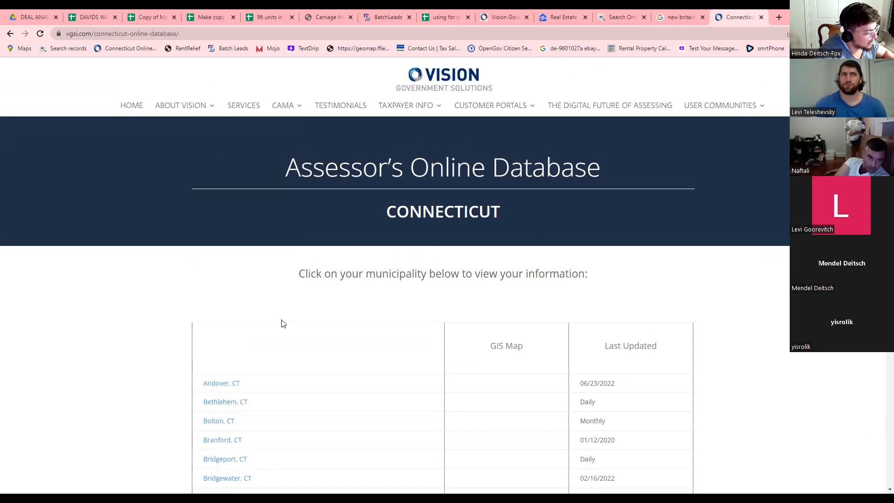
key("ctrl+d")
type("dani")
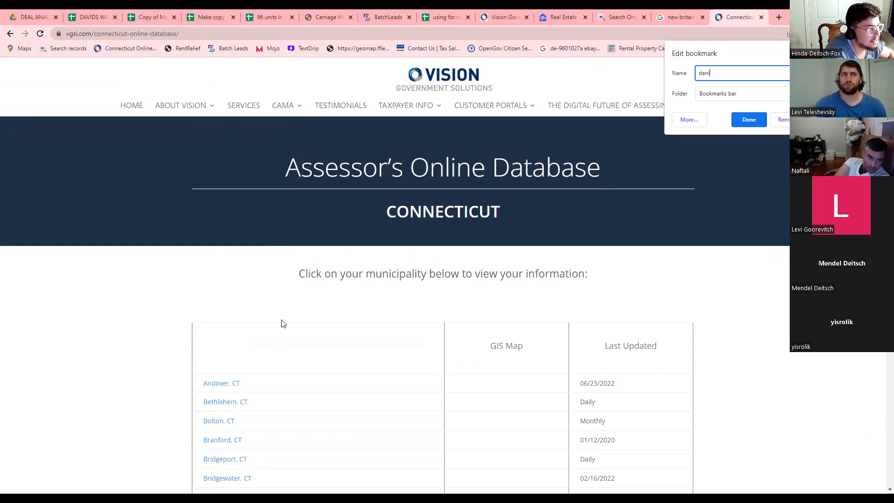
key("ctrl+f")
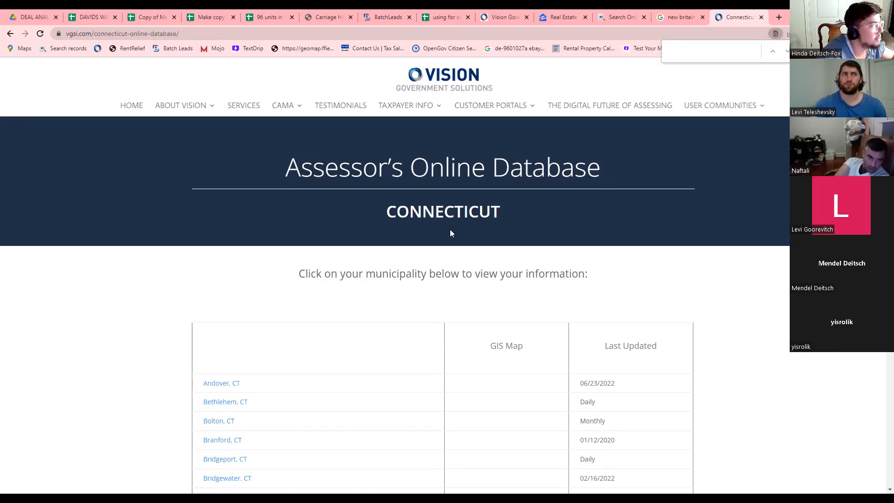
left_click(241, 35)
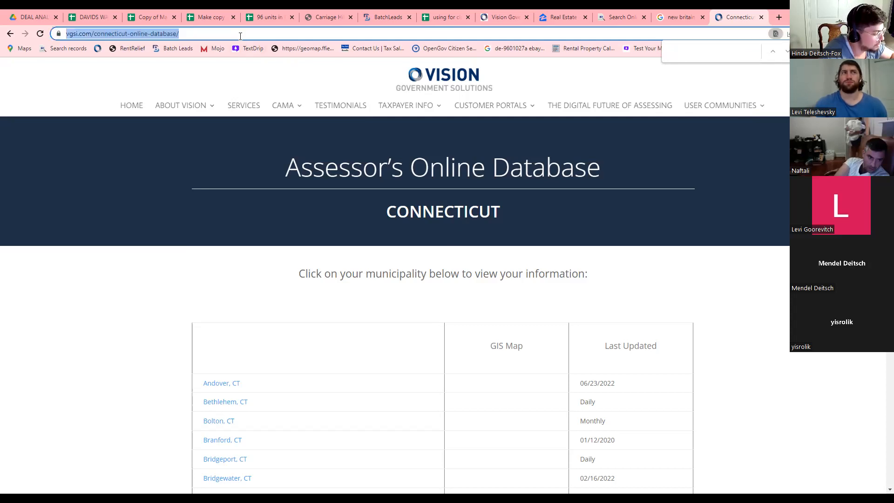
type("danielson ")
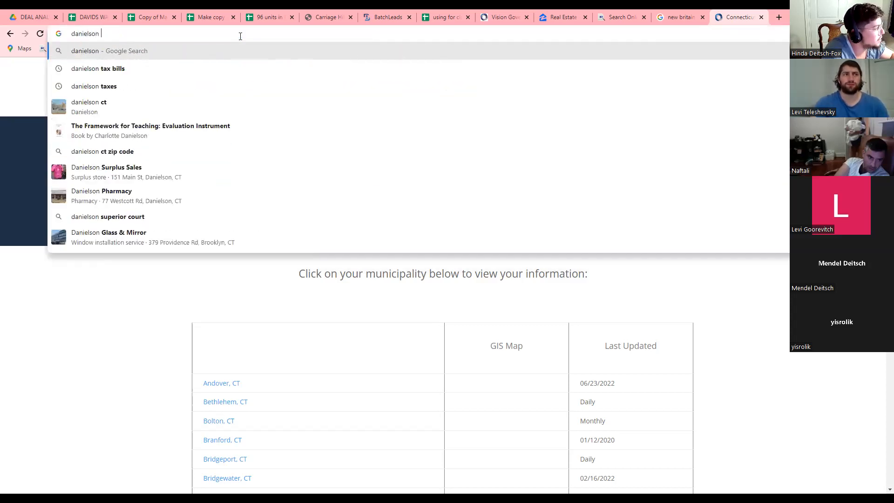
type("ct gis")
Search Google for 'danielson ct gis' and open the Killingly, CT axisgis.com result.
key("Return")
scroll(274, 173, "down", 1)
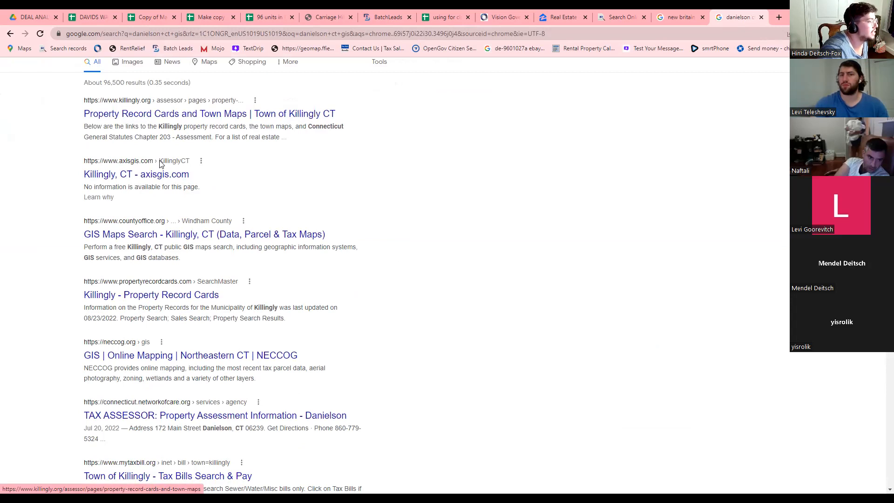
left_click(152, 176)
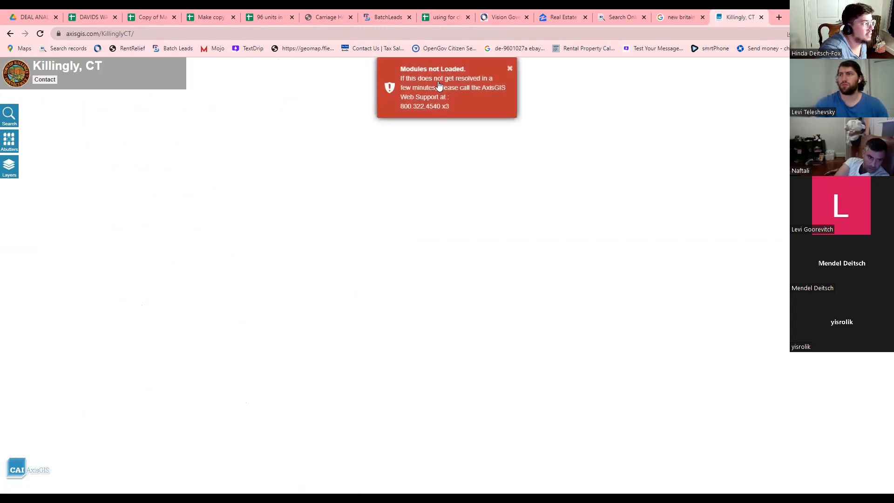
Dismiss the Modules not Loaded alert, reload, and zoom the map toward Providence Pike.
left_click(510, 68)
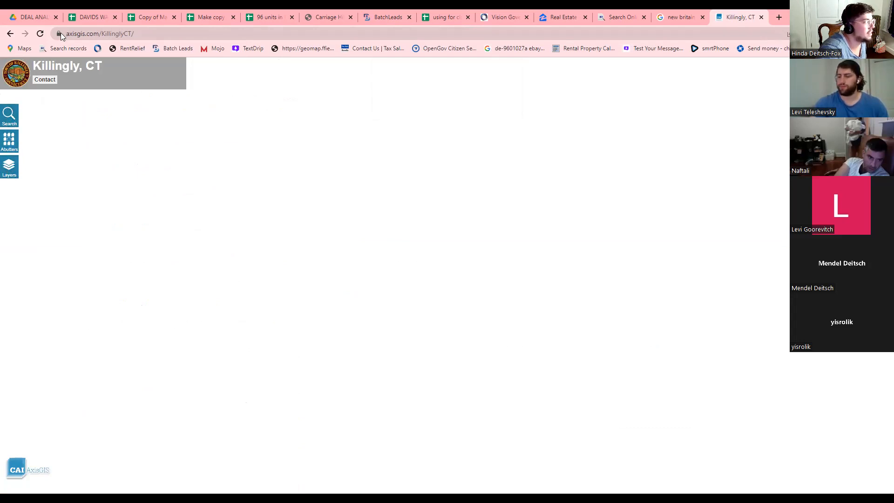
left_click(41, 34)
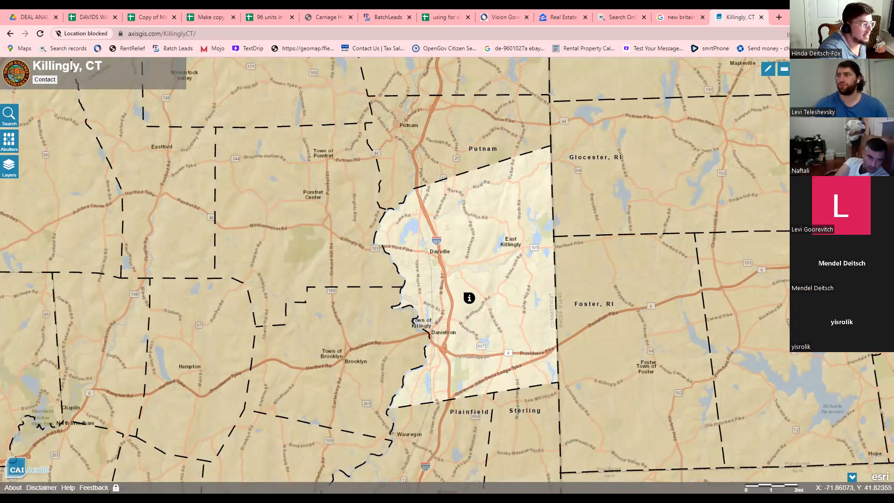
scroll(469, 299, "up", 4)
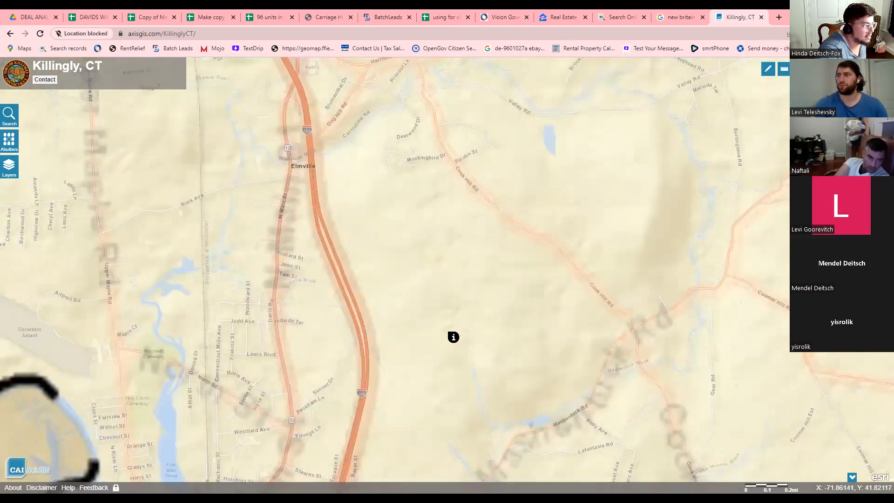
scroll(425, 352, "up", 2)
scroll(429, 351, "up", 2)
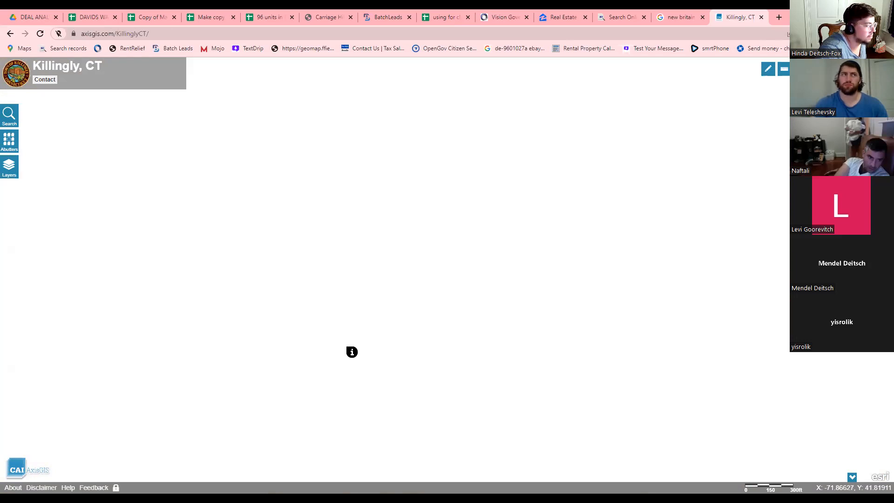
mouse_move(352, 352)
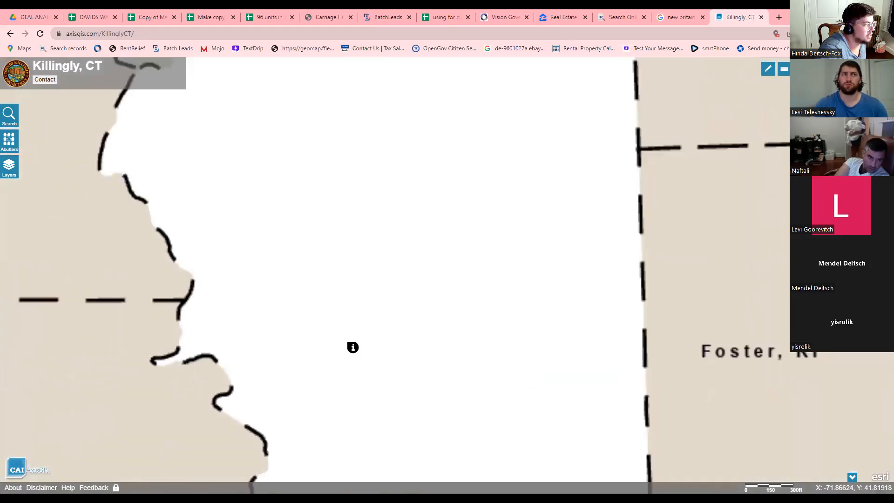
scroll(353, 347, "down", 5)
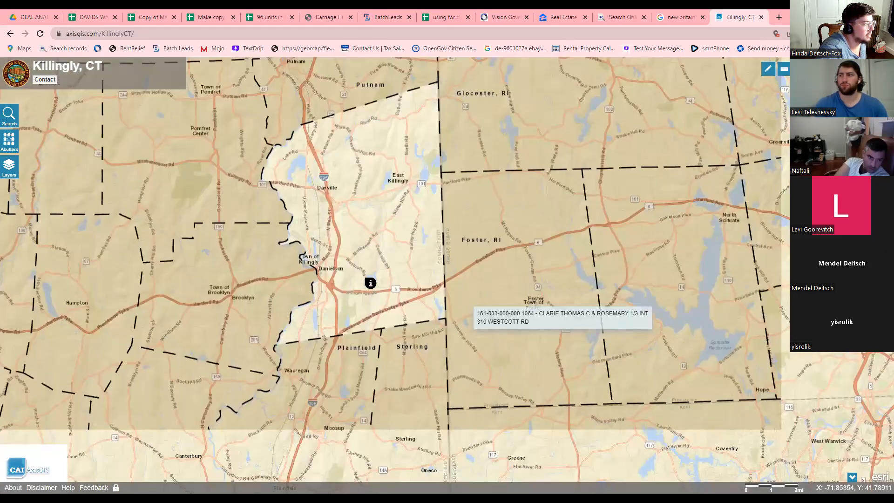
scroll(370, 283, "up", 2)
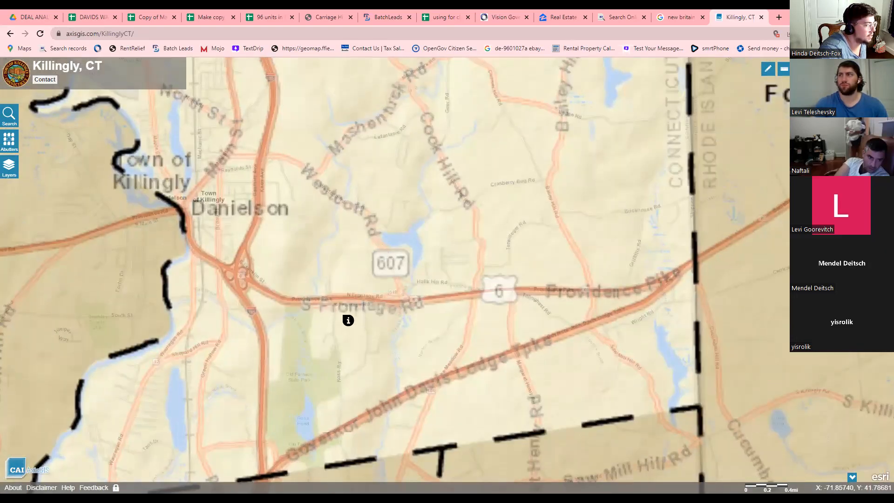
scroll(355, 266, "up", 2)
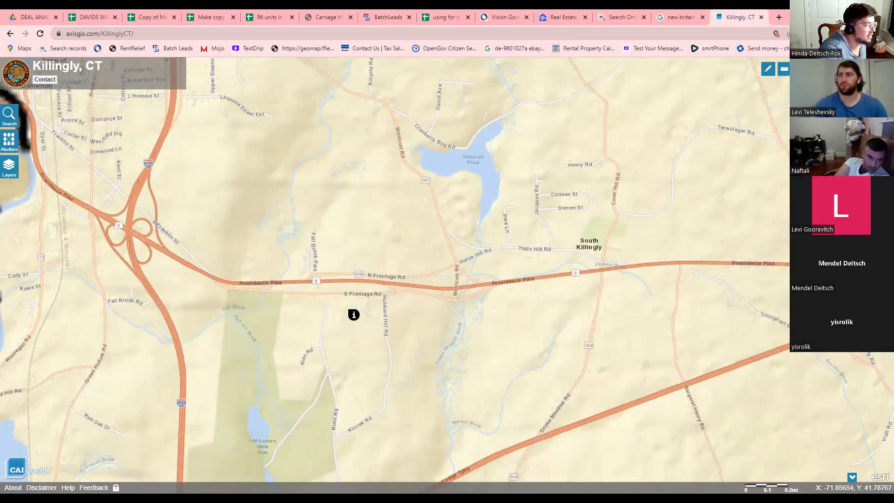
left_click(354, 314)
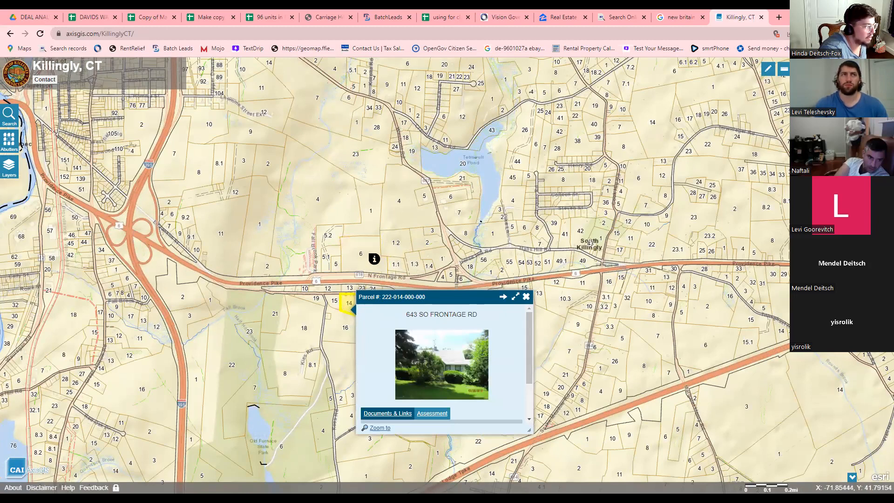
left_click_drag(288, 302, 346, 301)
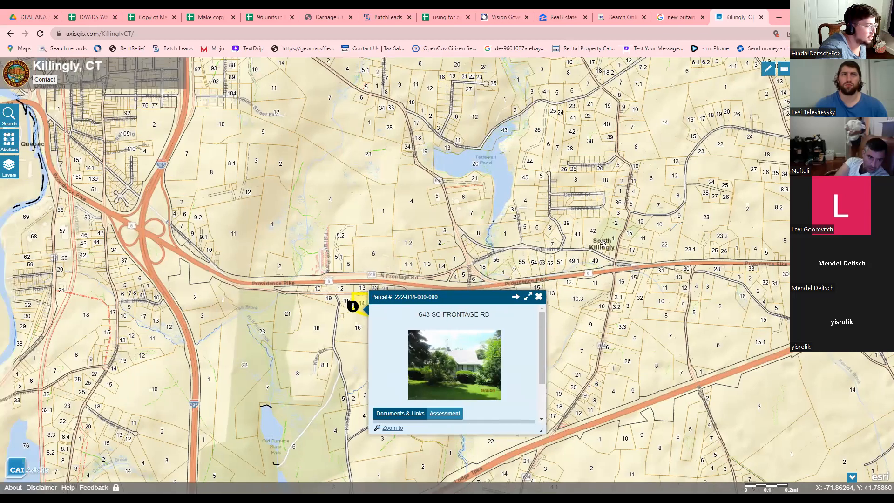
left_click(247, 305)
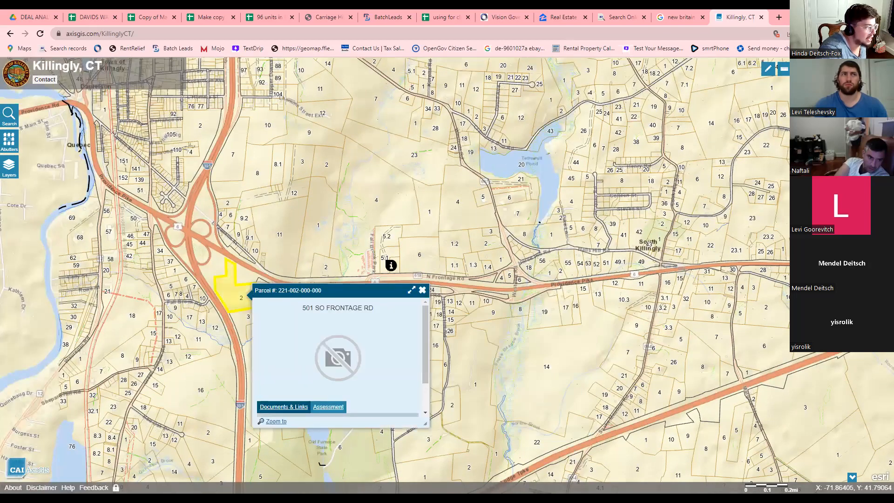
left_click(423, 265)
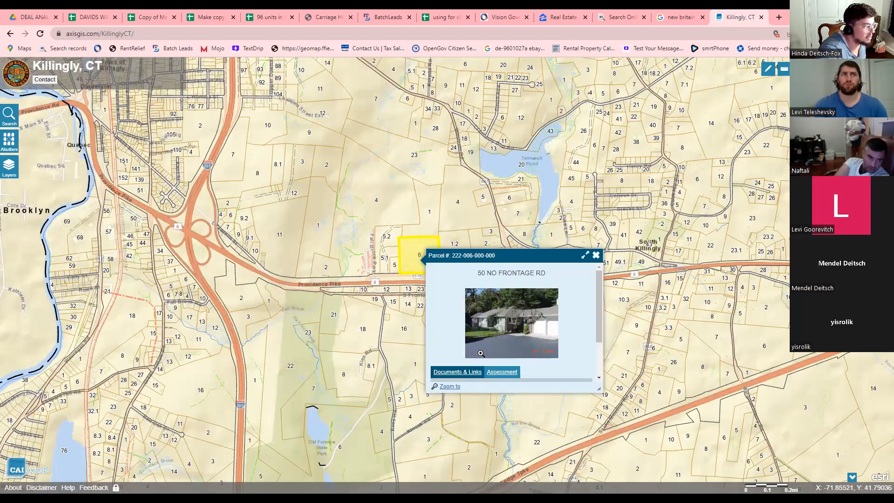
scroll(481, 355, "down", 2)
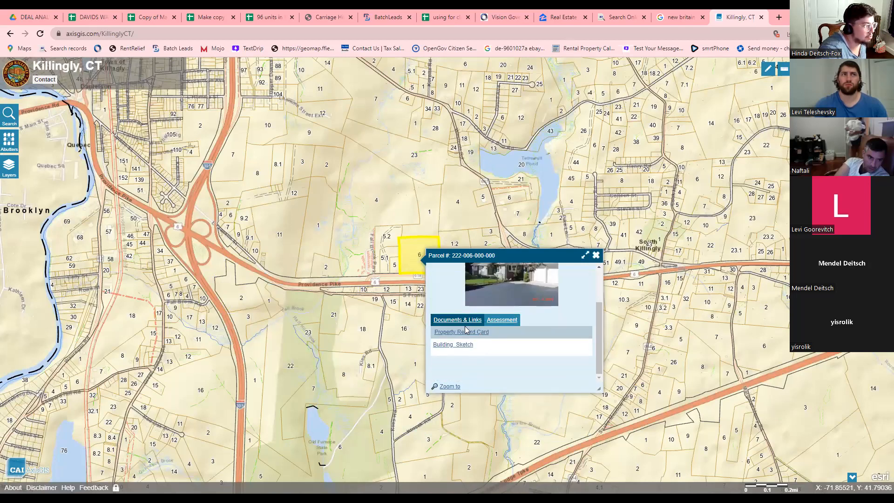
left_click(464, 332)
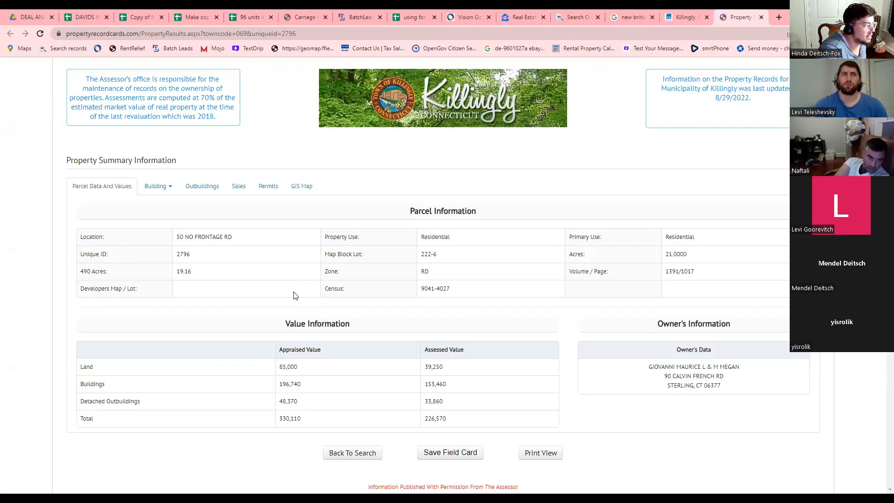
Review the owner's mailing details and the 19.16-acre land entry.
left_click_drag(653, 367, 694, 384)
left_click(692, 386)
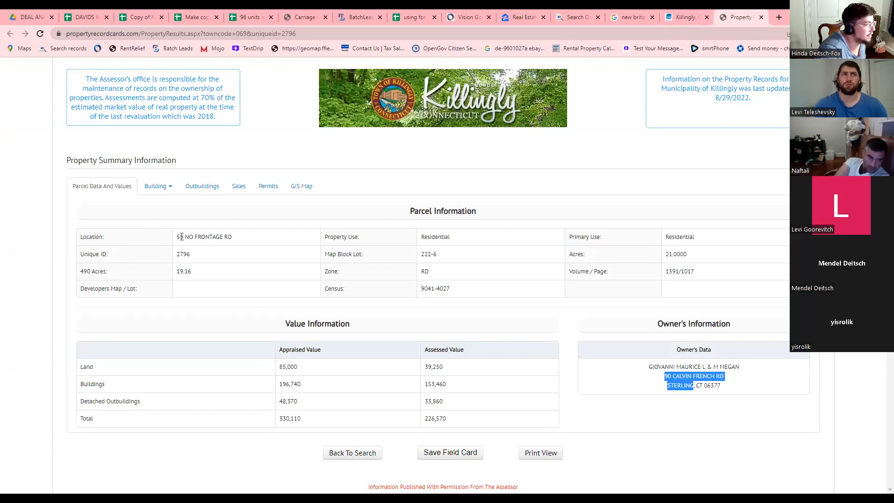
left_click(646, 391)
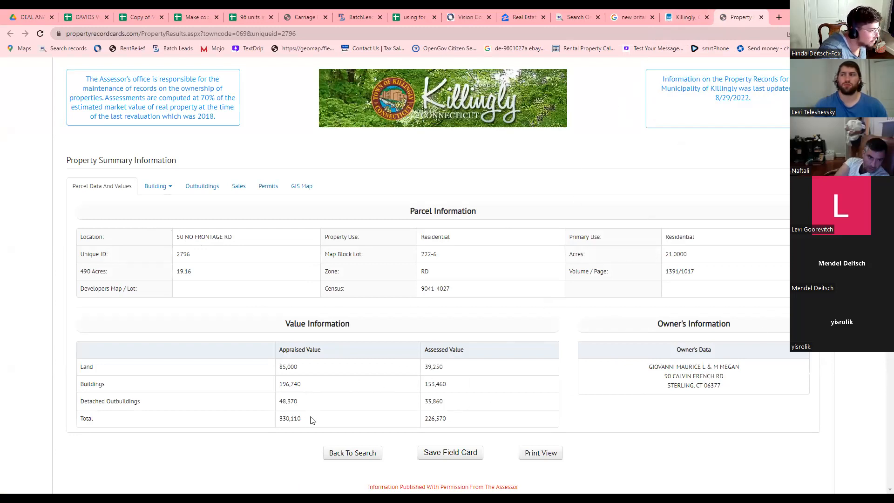
double_click(281, 349)
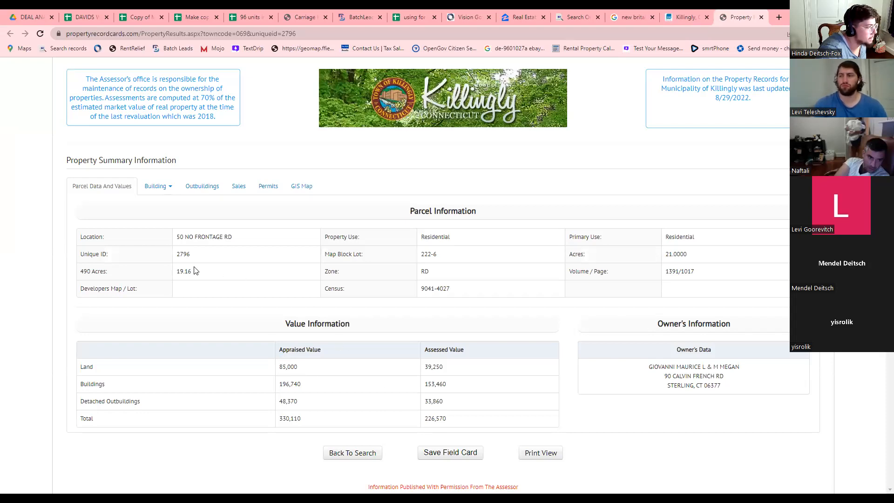
left_click_drag(177, 275, 189, 270)
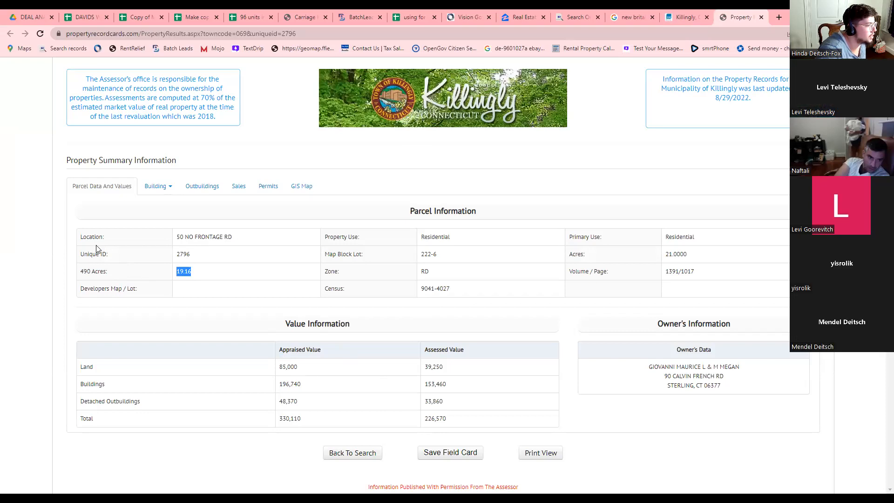
left_click(142, 278)
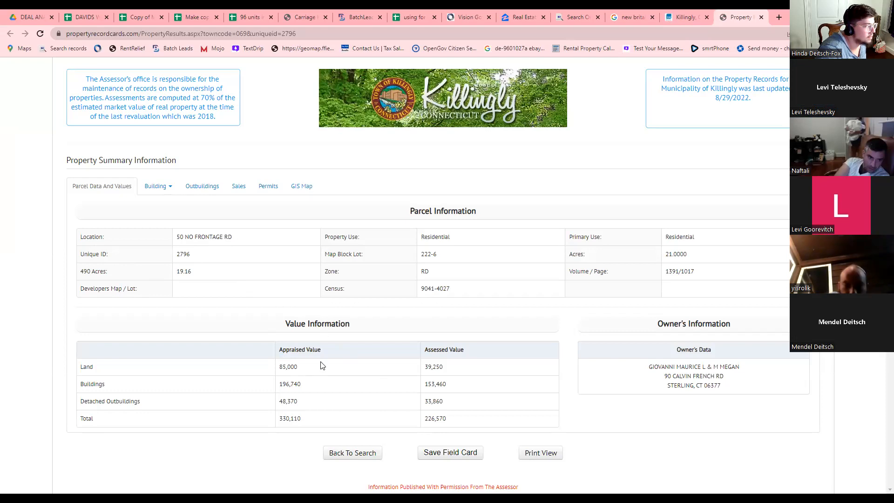
Compare appraised and assessed values, including land 85,000 and total assessed 226,570.
mouse_move(322, 350)
left_mouse_down()
mouse_move(271, 353)
mouse_move(335, 353)
left_mouse_up()
left_click(335, 354)
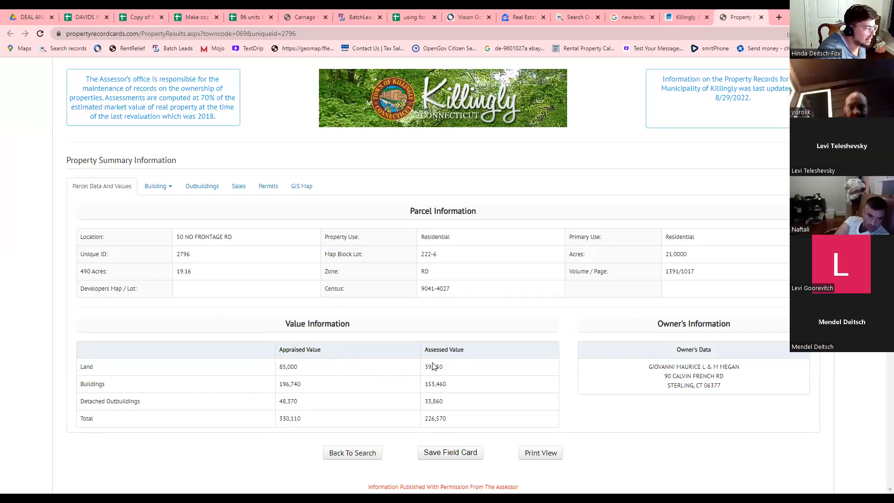
left_click_drag(277, 367, 300, 370)
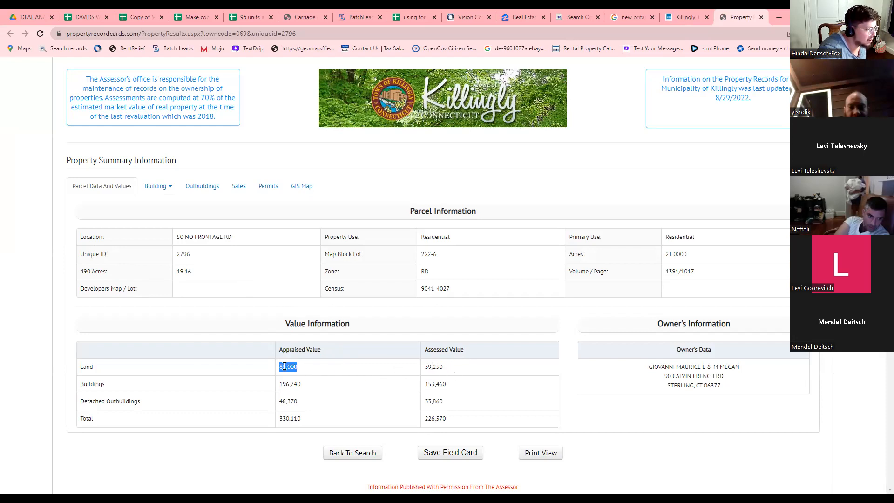
left_click(425, 360)
left_click_drag(424, 353, 464, 357)
left_click(470, 357)
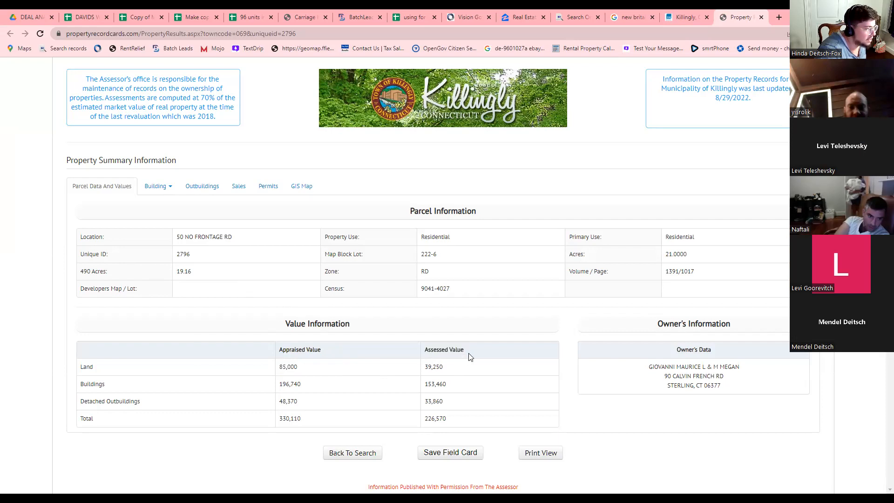
double_click(435, 418)
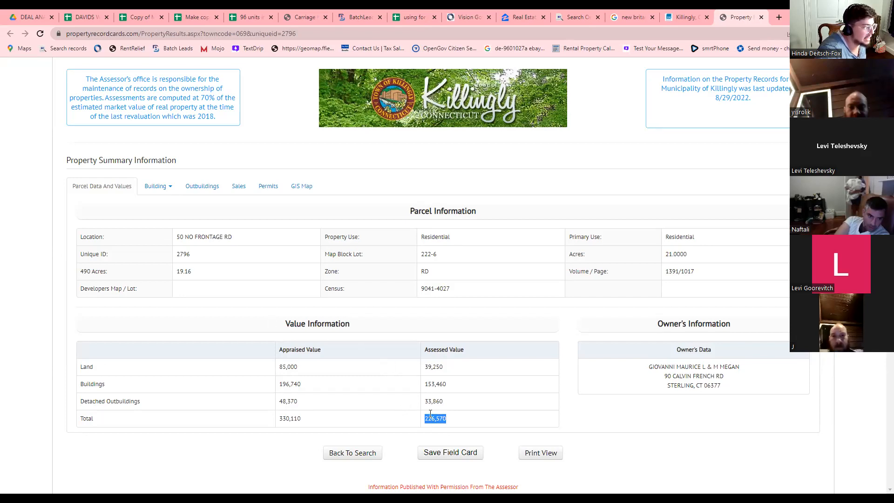
left_click_drag(279, 353, 323, 353)
left_click(411, 353)
mouse_move(423, 352)
left_mouse_down()
mouse_move(481, 352)
mouse_move(424, 351)
left_mouse_up()
left_click(481, 352)
left_click(426, 350)
double_click(439, 349)
left_click(445, 349)
triple_click(460, 348)
left_click(477, 355)
left_click_drag(466, 352, 428, 349)
left_click(428, 349)
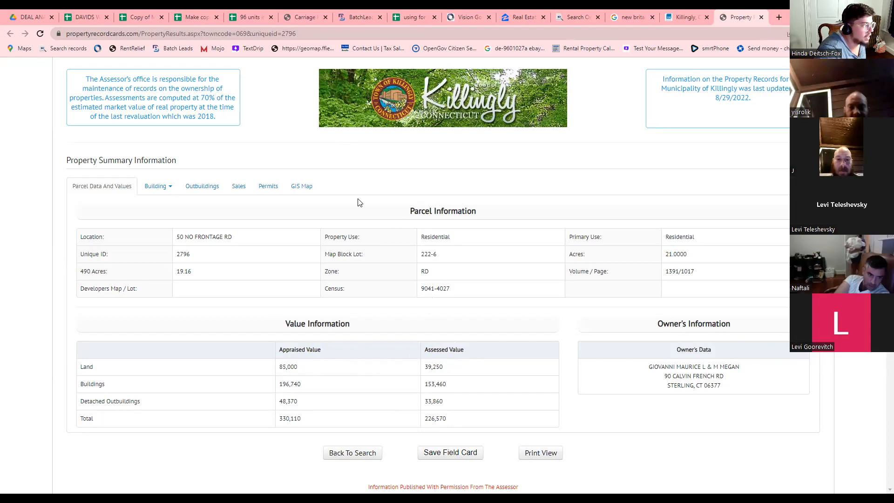
left_click(689, 18)
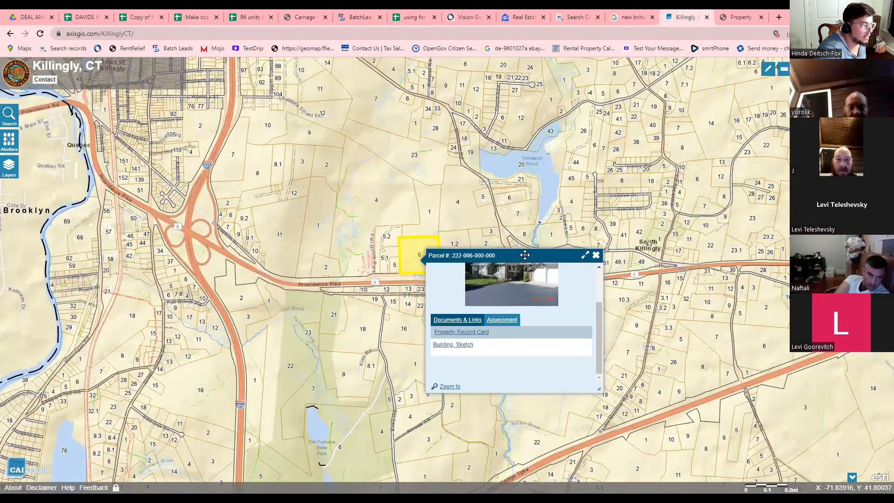
left_click(245, 297)
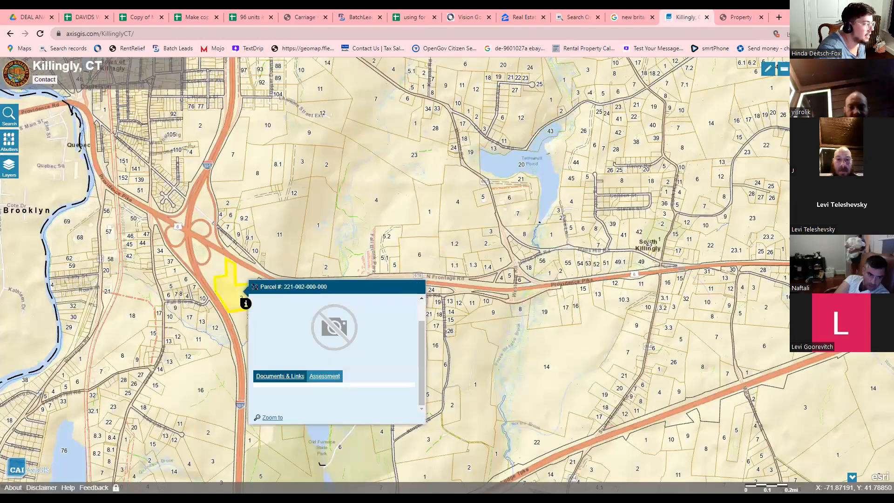
left_click(741, 18)
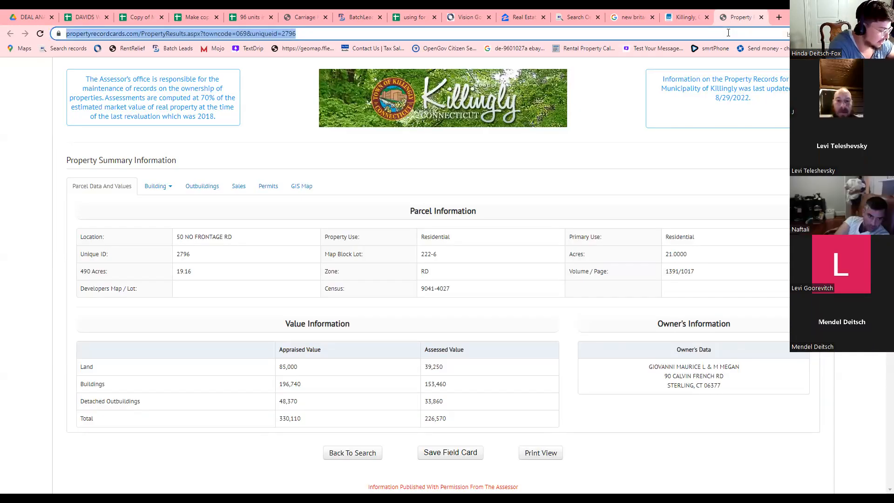
type("hamden gis")
key("Return")
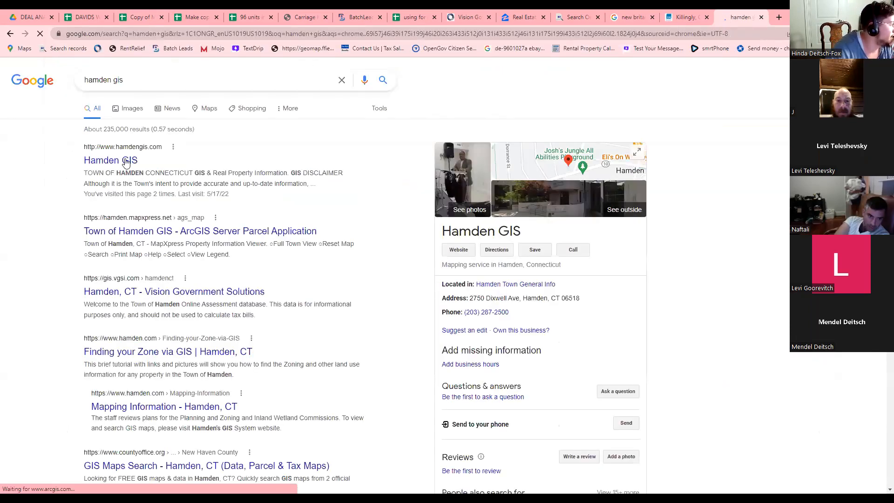
Open the Town of Hamden GIS interactive parcel map, then return to the Killingly map.
left_click(423, 293)
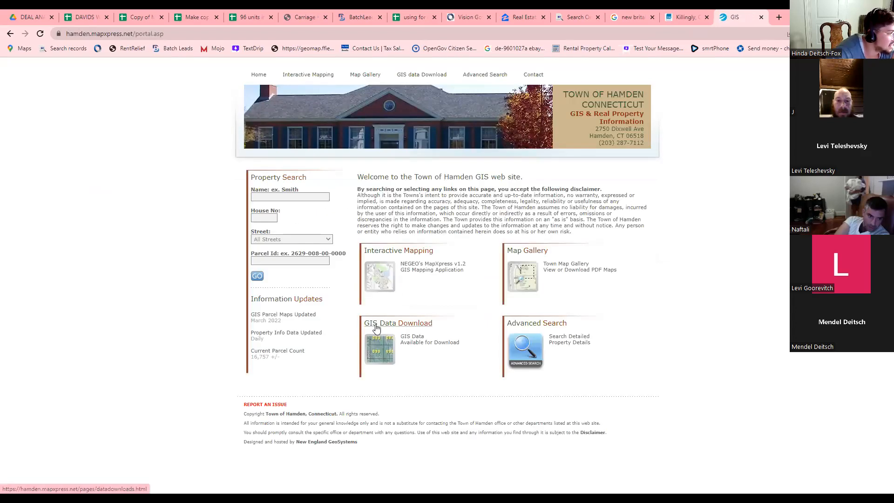
left_click(308, 196)
left_click(256, 224)
left_click(382, 270)
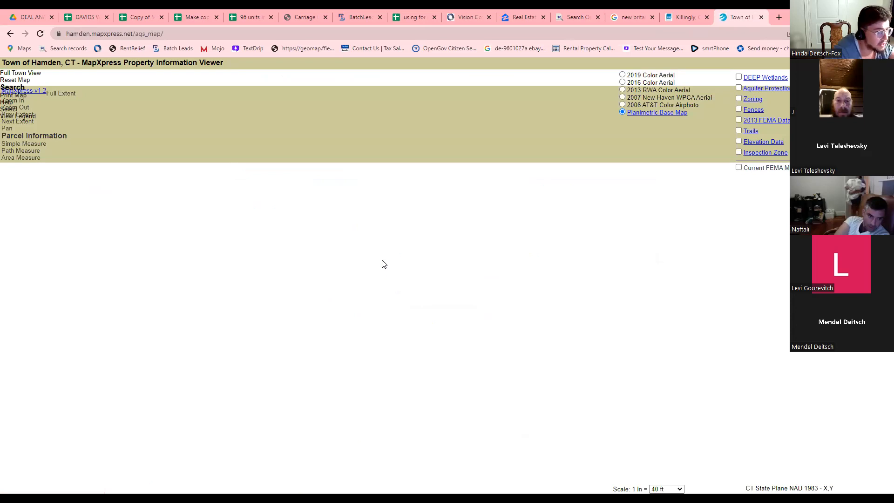
left_click(683, 16)
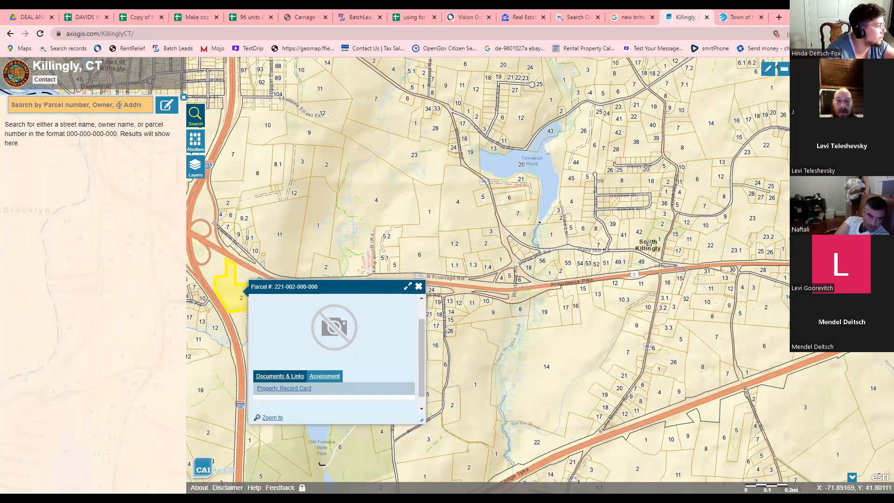
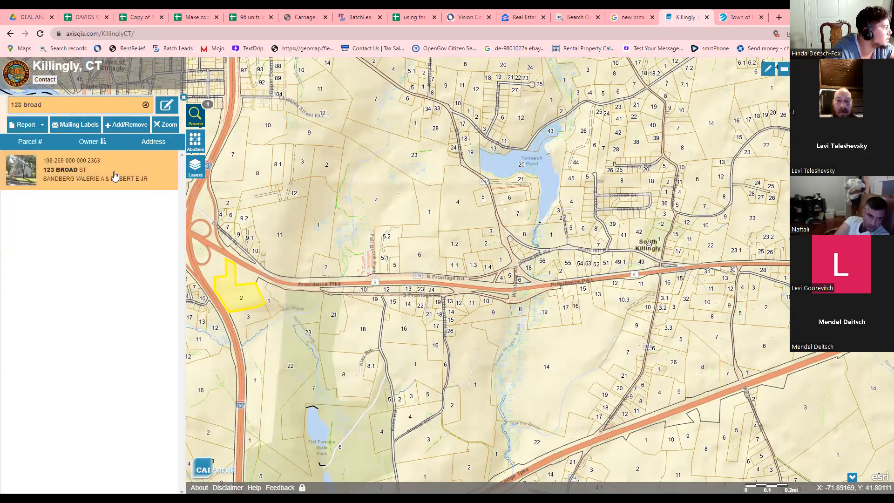
left_click(115, 174)
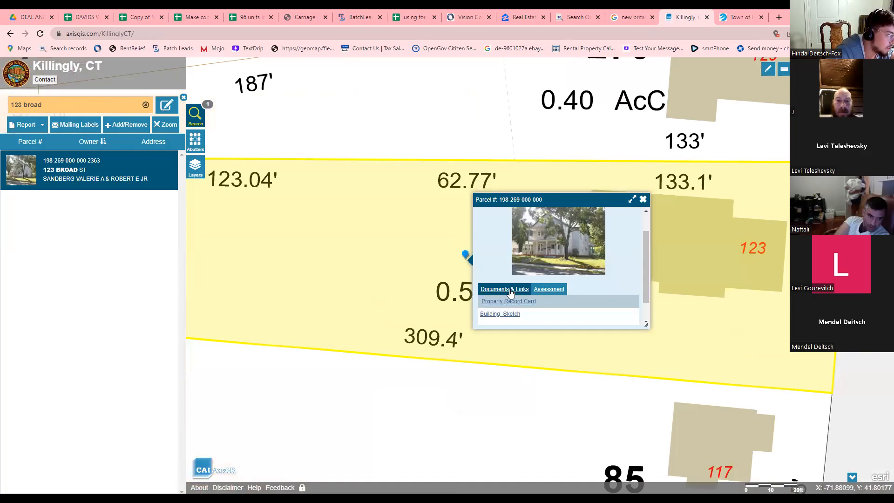
scroll(533, 274, "down", 1)
scroll(533, 278, "up", 2)
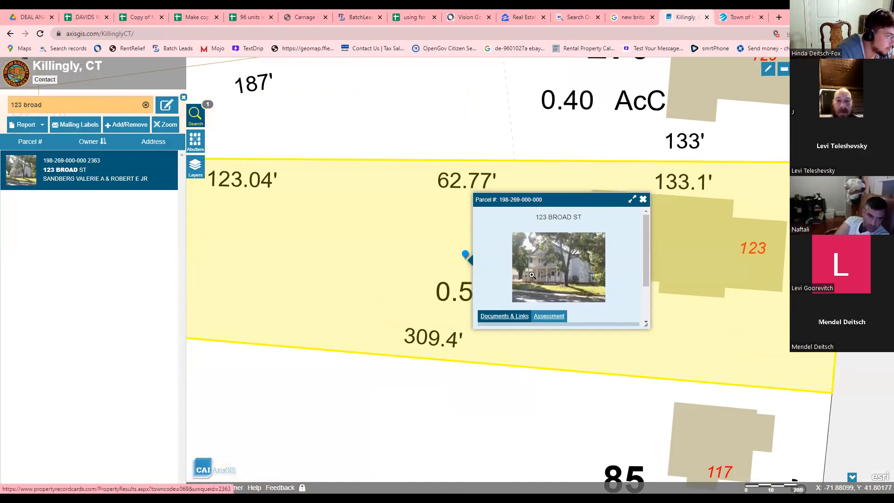
scroll(524, 275, "down", 1)
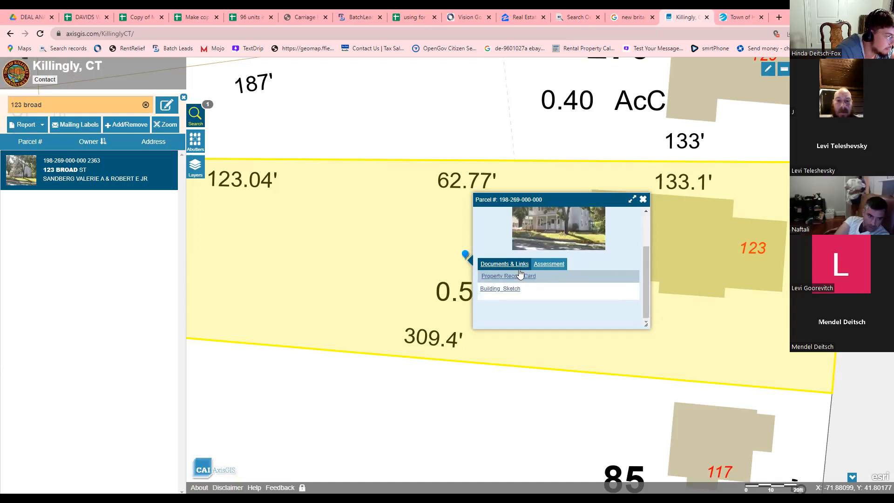
scroll(471, 399, "down", 1)
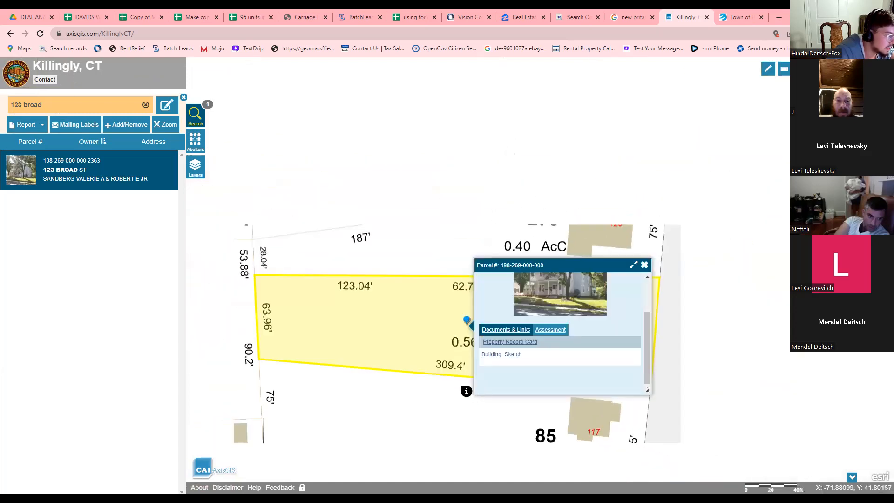
scroll(443, 380, "down", 1)
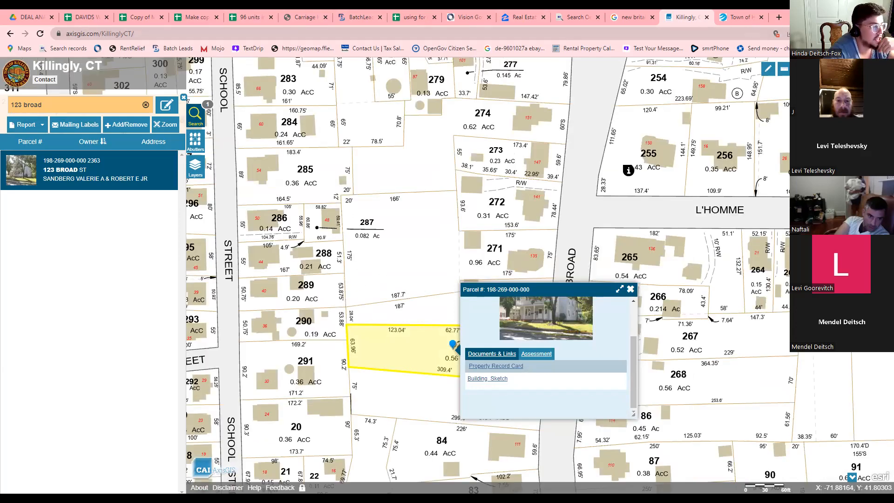
mouse_move(450, 352)
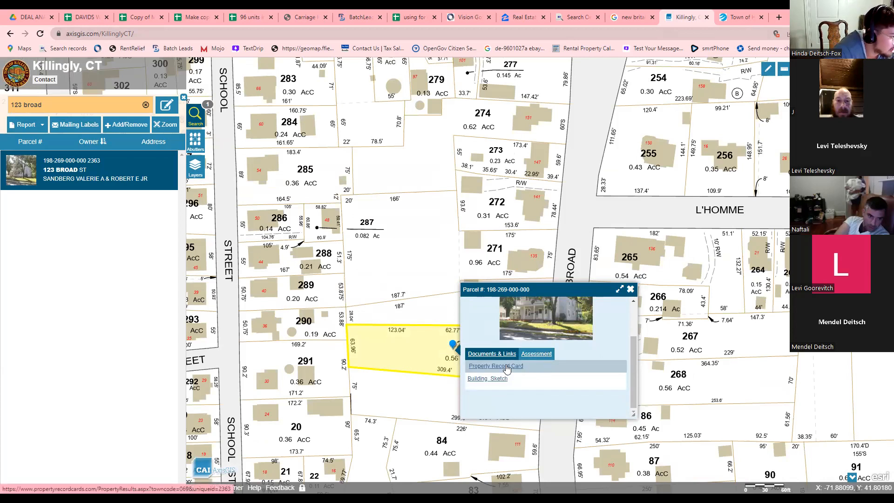
left_click(489, 372)
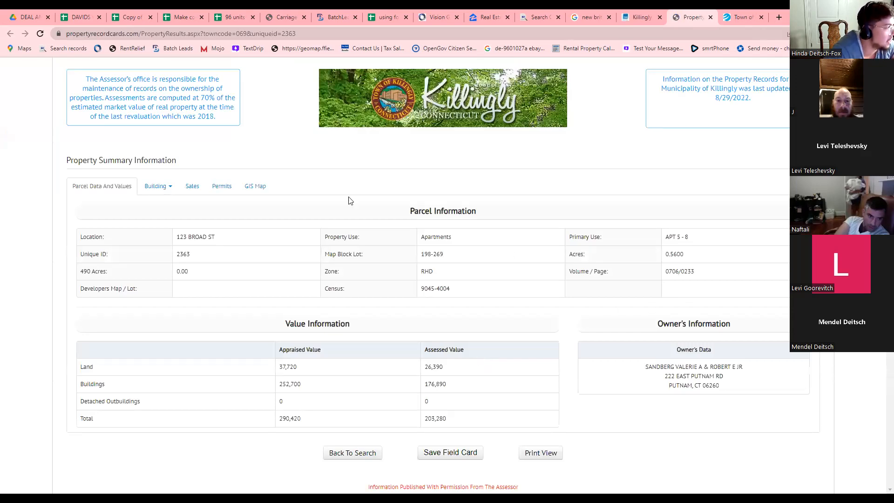
Review the property's building list and Building 1 details.
left_click(159, 186)
left_click(160, 205)
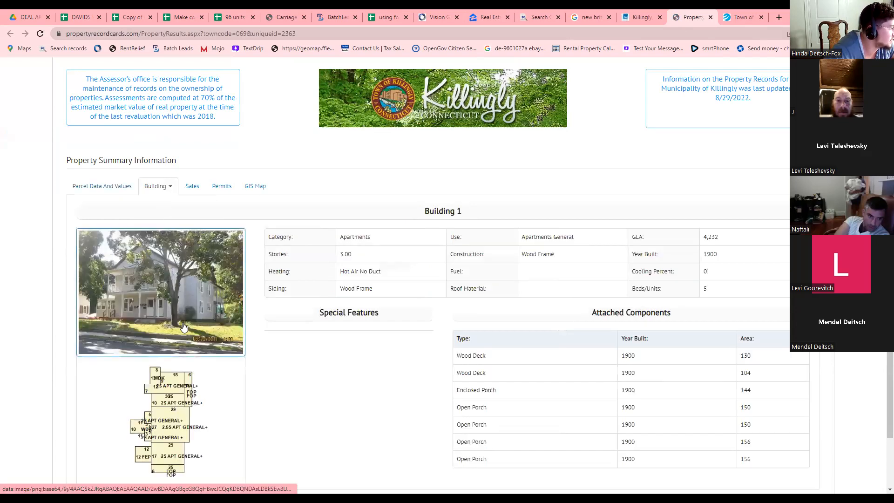
scroll(184, 326, "down", 1)
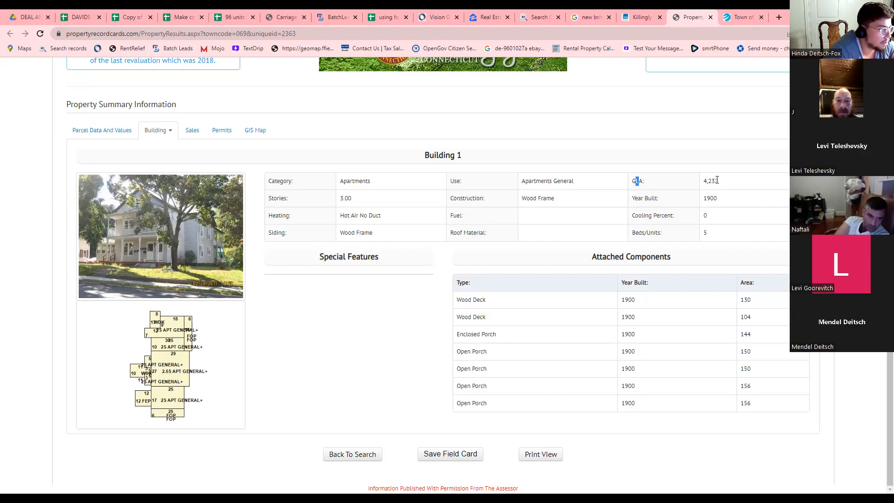
left_click(663, 187)
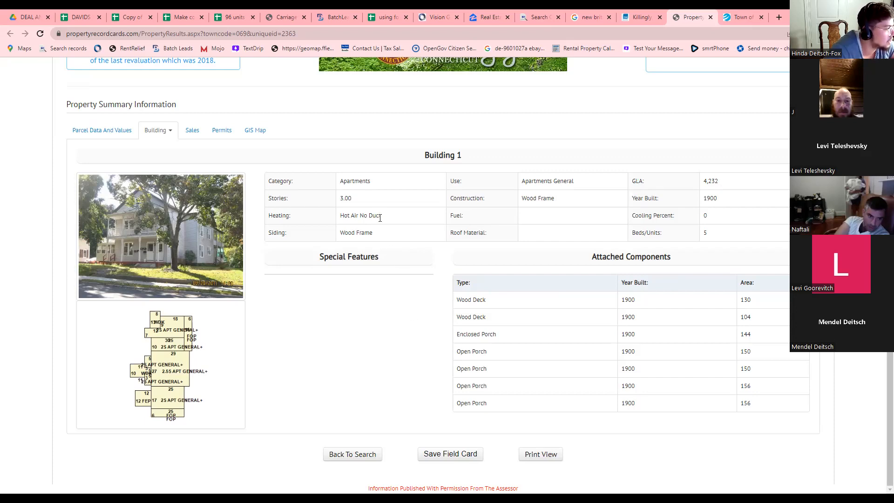
scroll(419, 363, "up", 1)
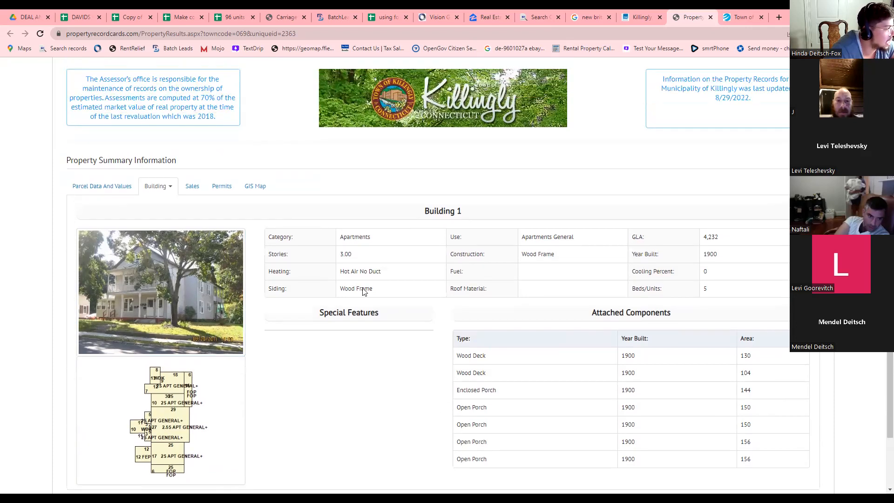
Check the owner and sales history ($125,000 sale in 1998), building permits, then the GIS map.
left_click(199, 191)
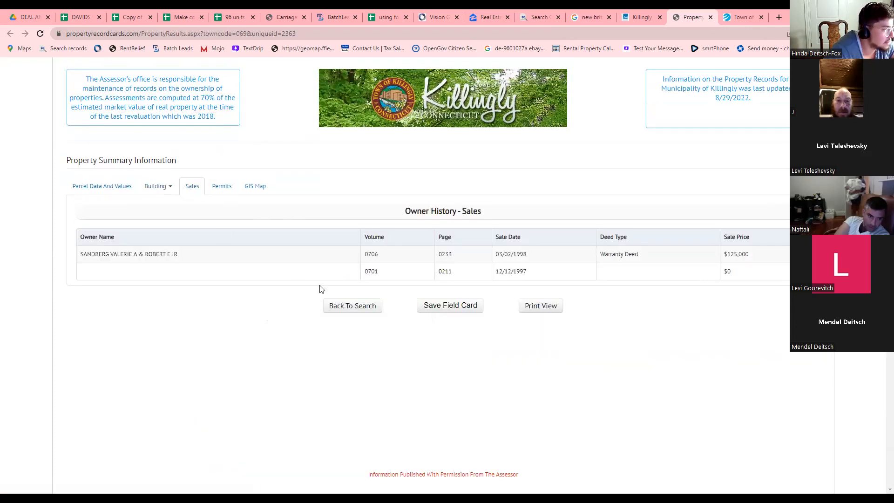
left_click_drag(731, 255, 742, 254)
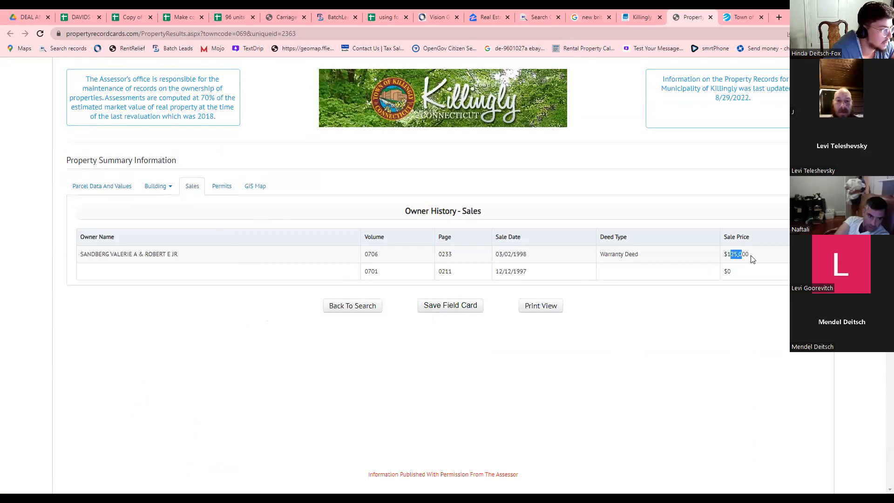
left_click(752, 259)
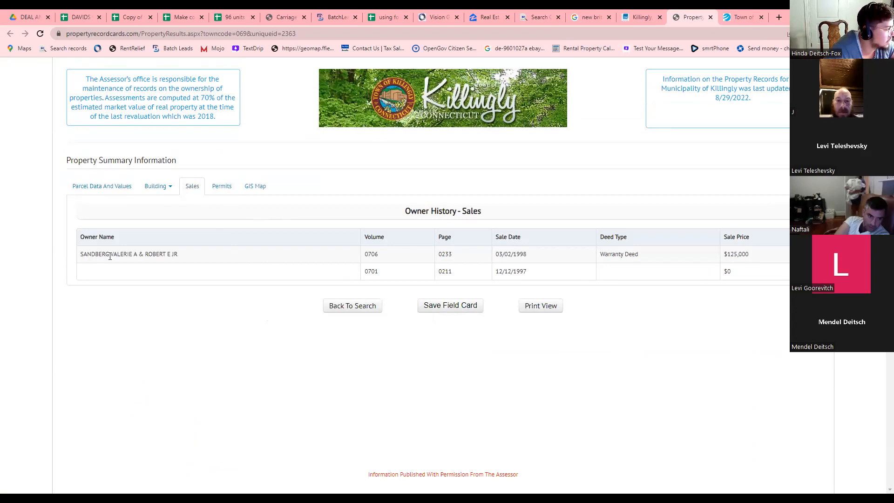
left_click_drag(131, 254, 114, 254)
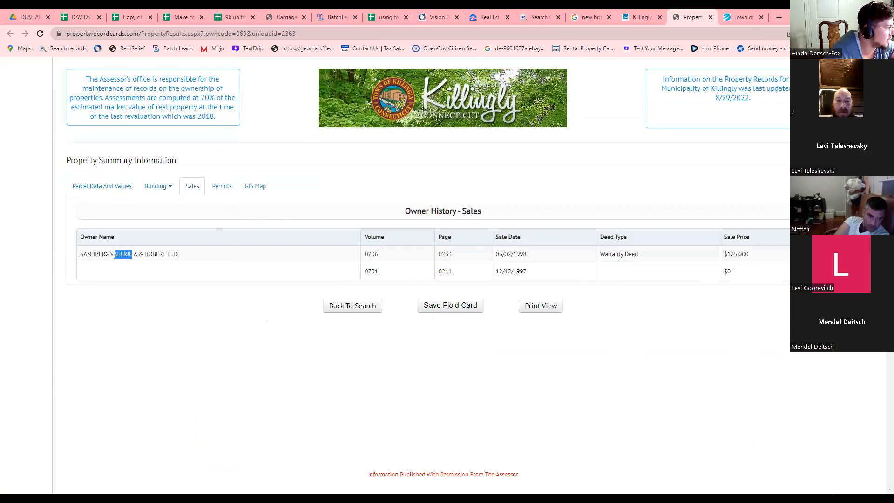
triple_click(113, 253)
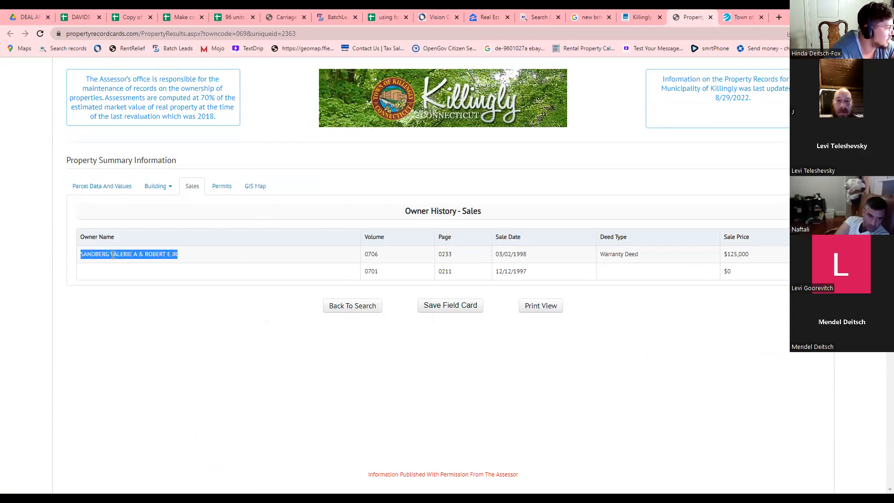
left_click(116, 270)
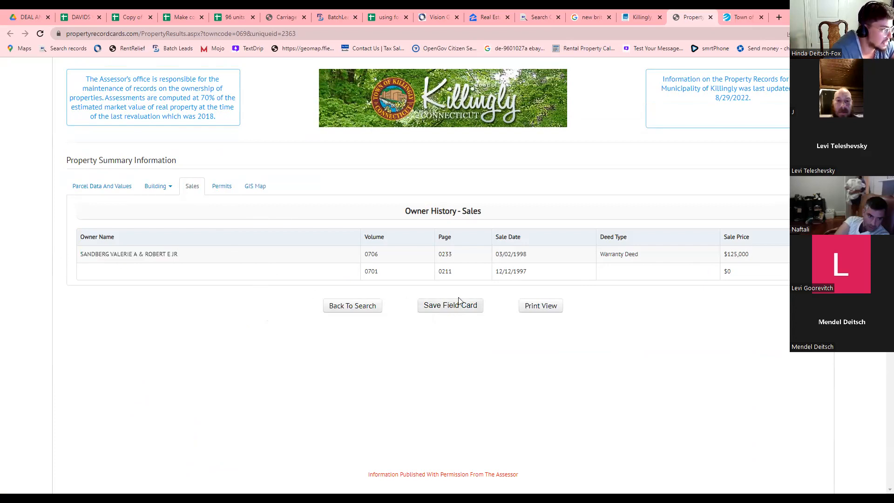
left_click_drag(527, 254, 511, 256)
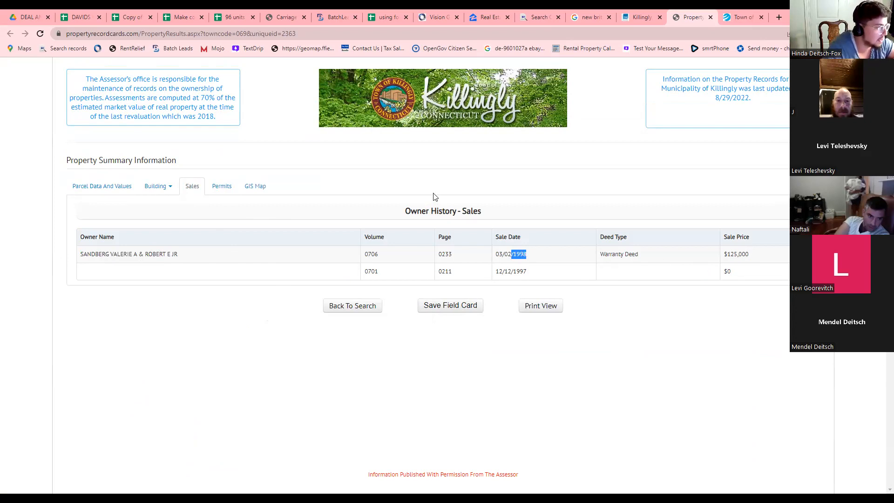
left_click(222, 187)
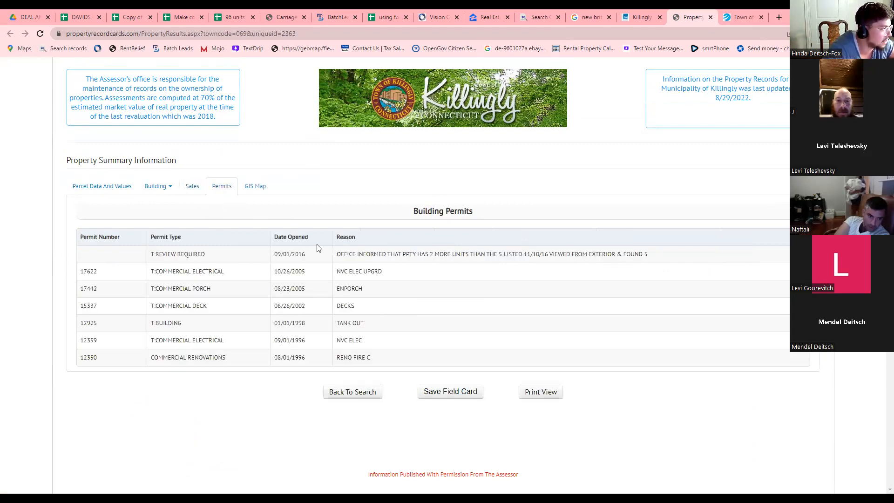
left_click(256, 187)
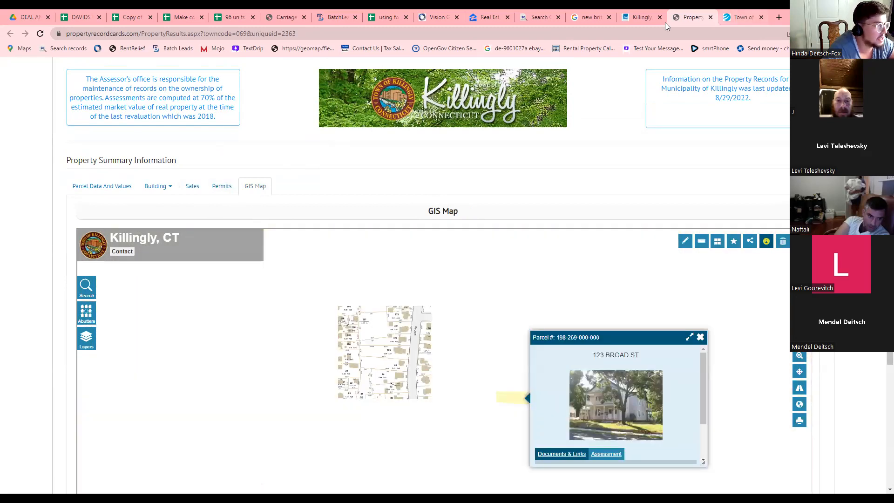
left_click(332, 17)
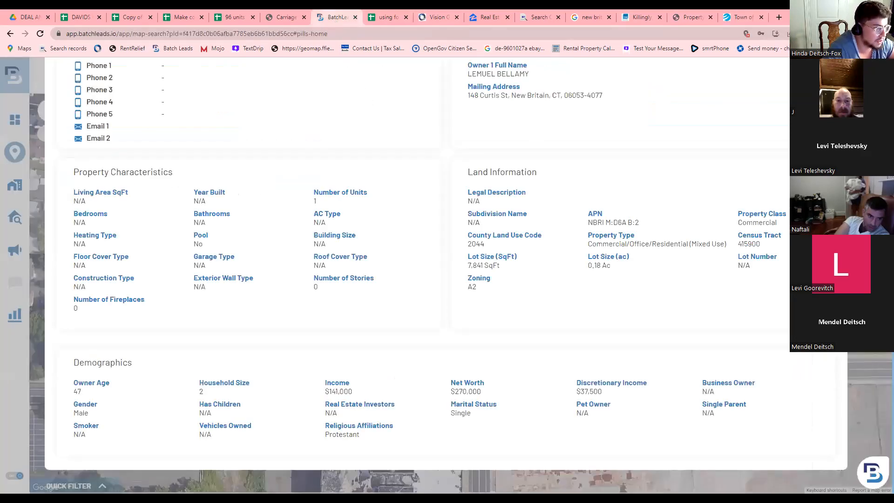
key("Escape")
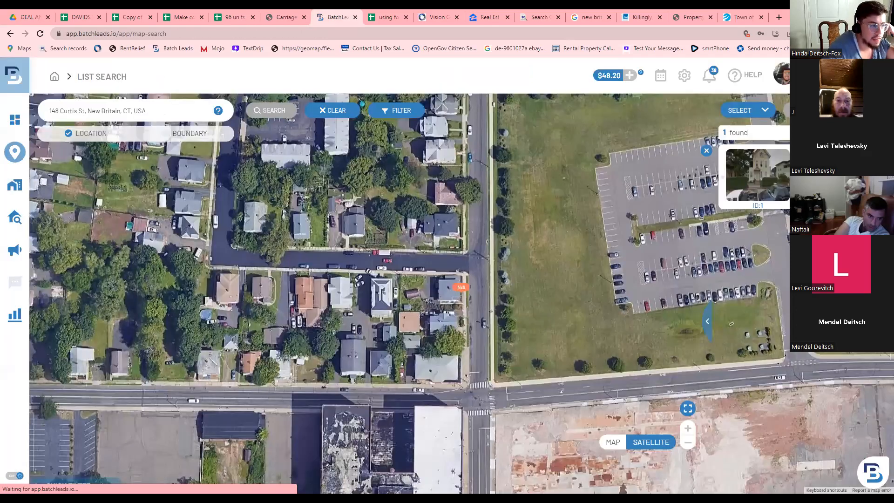
triple_click(118, 111)
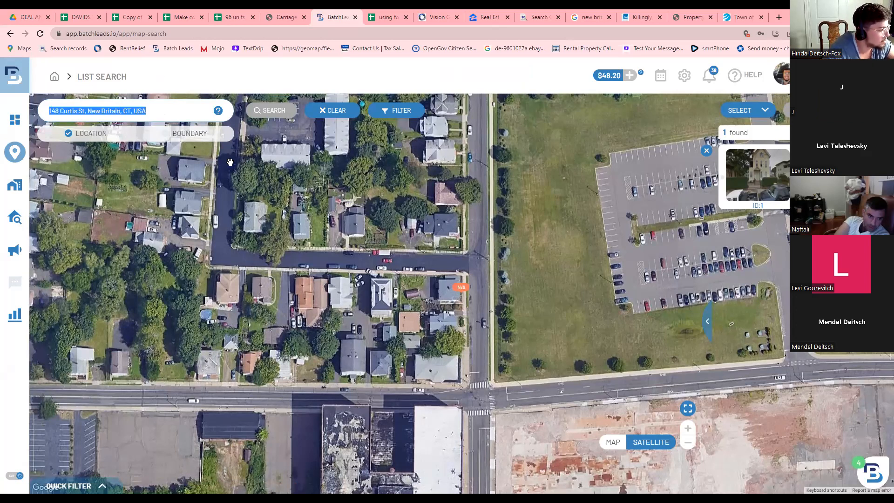
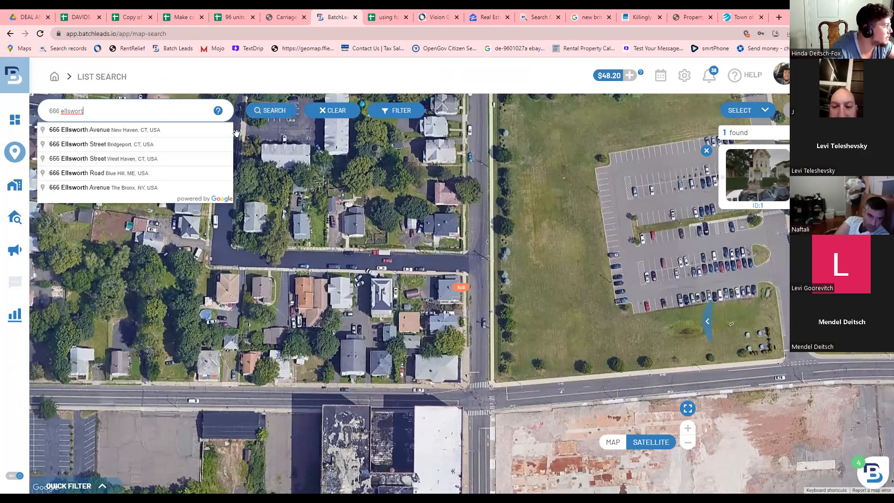
left_click(123, 132)
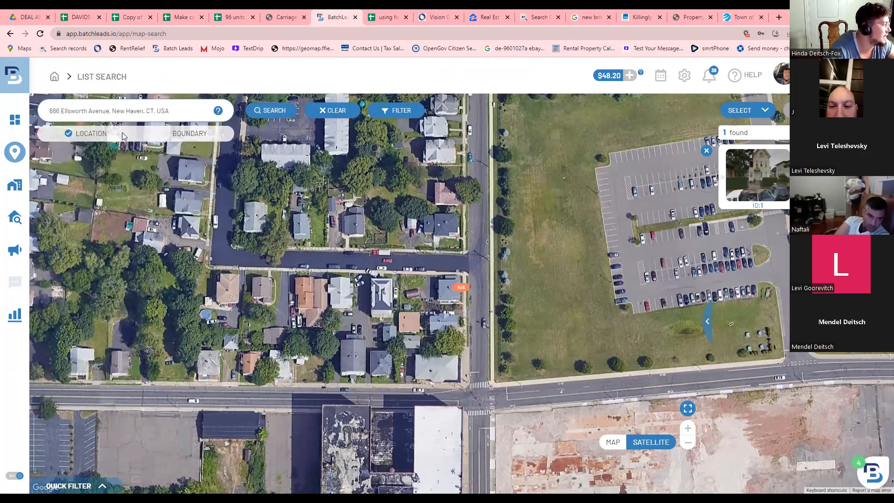
left_click(269, 108)
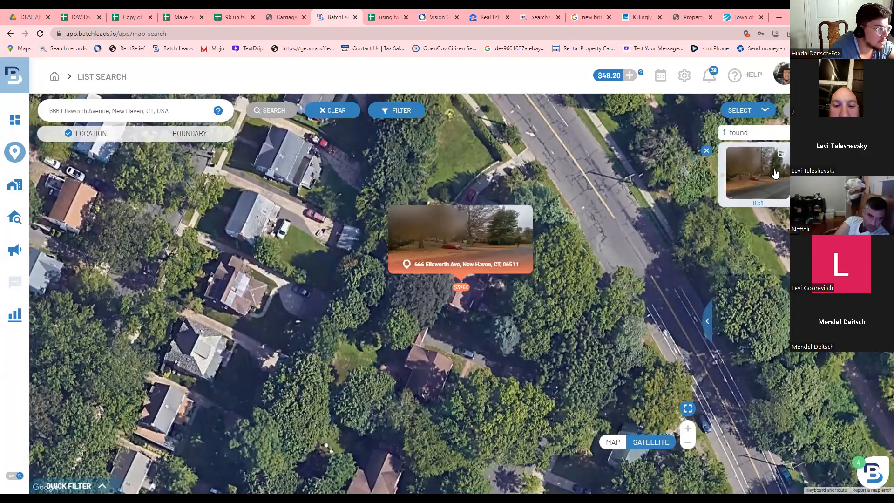
left_click(771, 180)
left_click(487, 277)
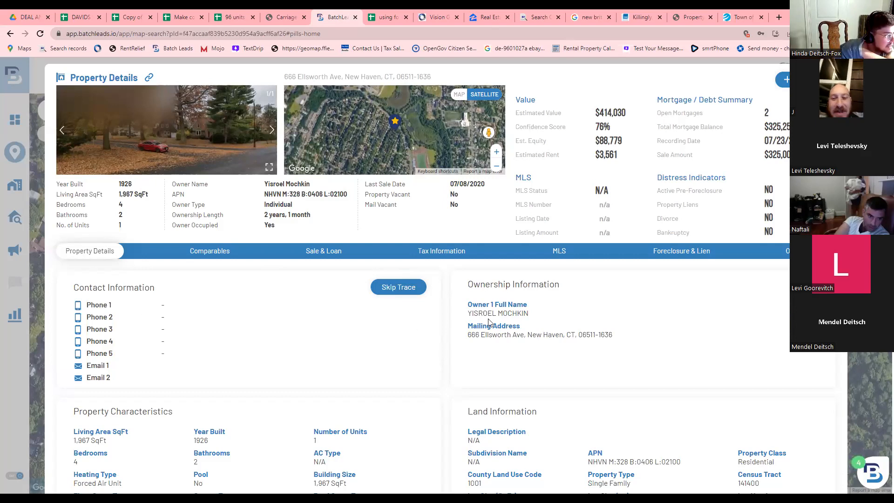
left_click_drag(468, 313, 527, 312)
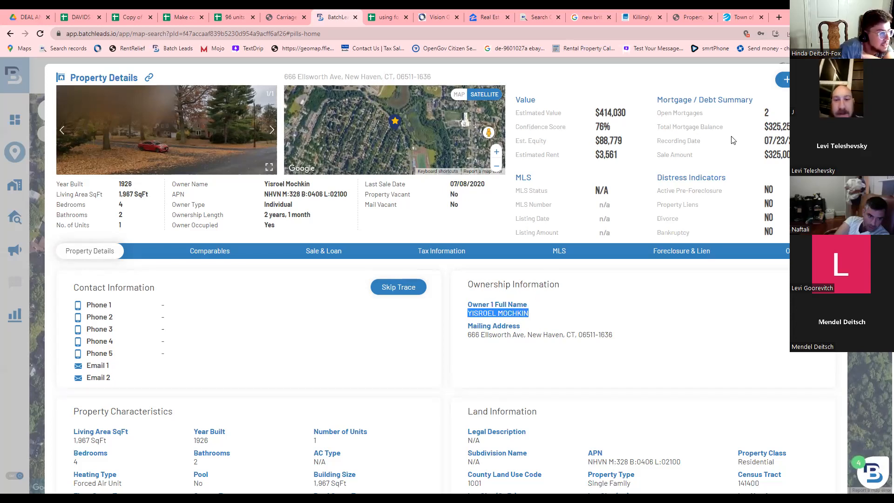
left_click_drag(763, 157, 787, 158)
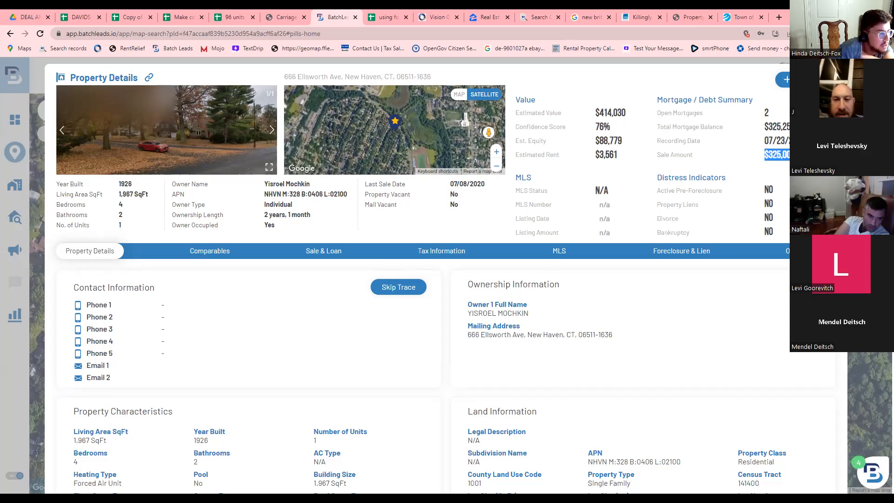
scroll(248, 326, "down", 2)
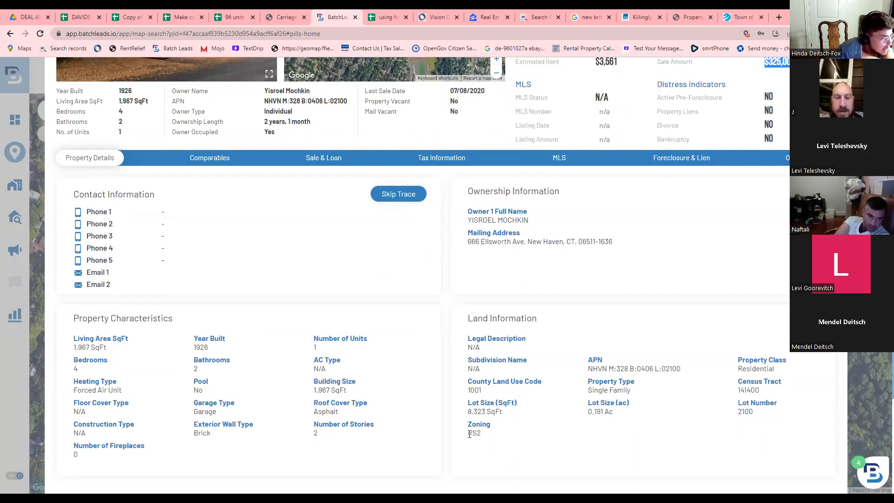
scroll(455, 411, "up", 2)
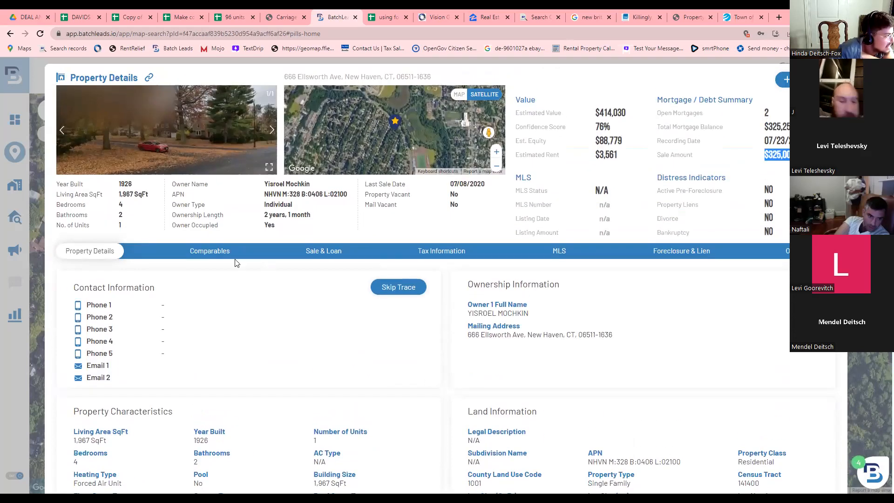
left_click(41, 110)
triple_click(74, 109)
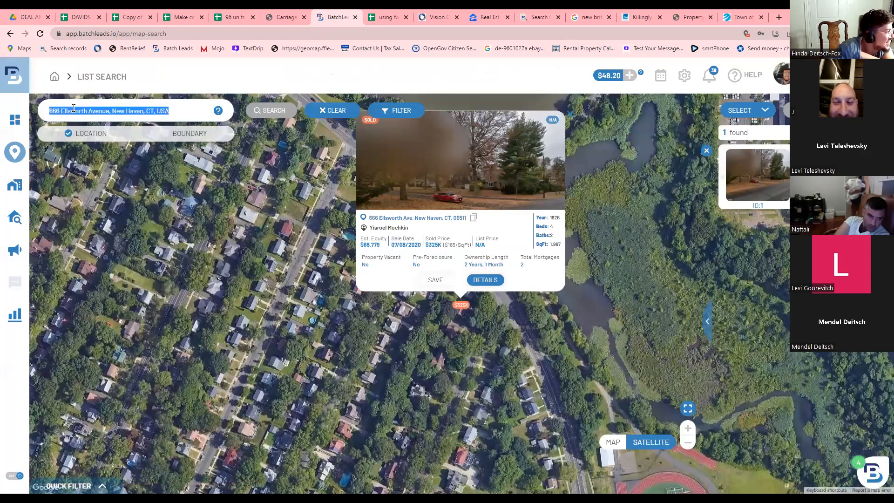
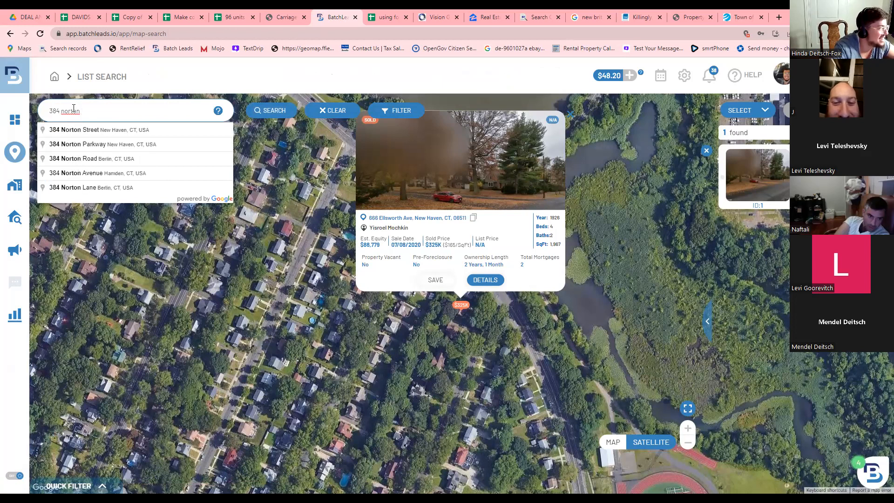
left_click(81, 132)
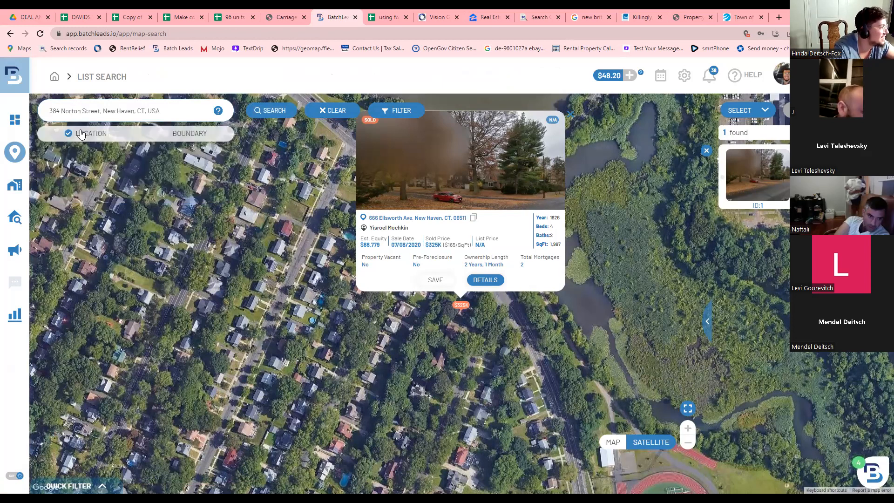
left_click(260, 111)
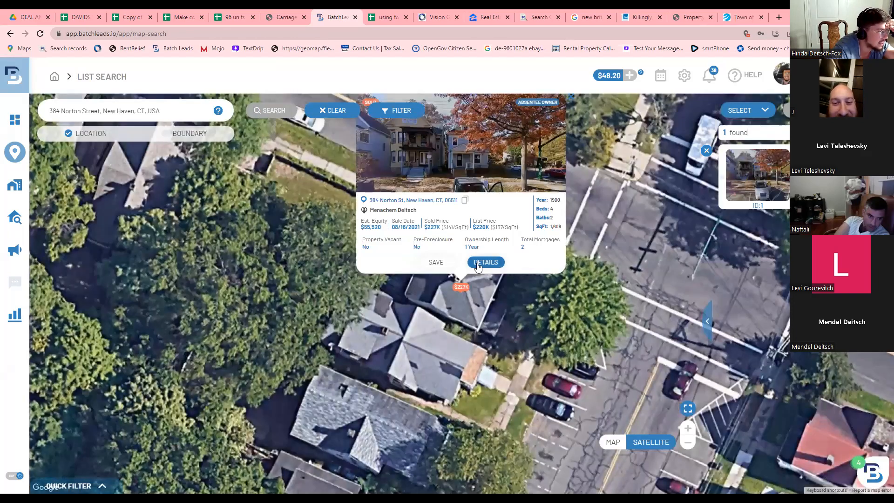
left_click(485, 262)
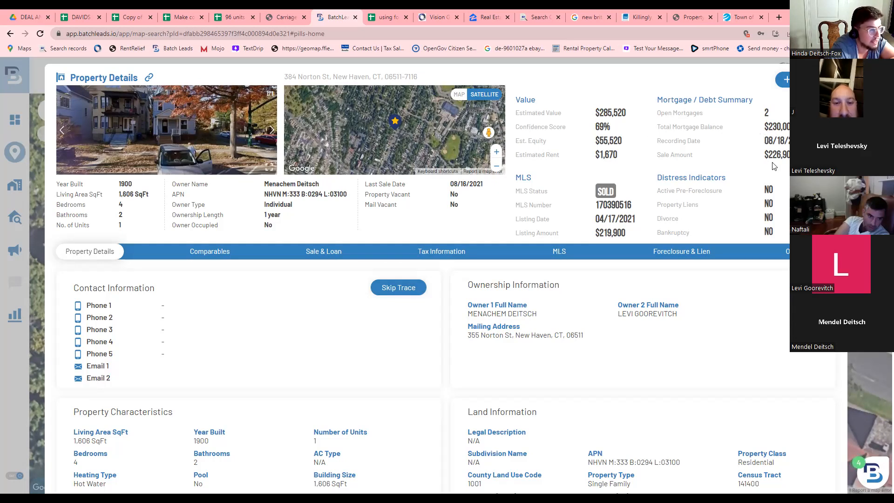
left_click_drag(763, 155, 797, 156)
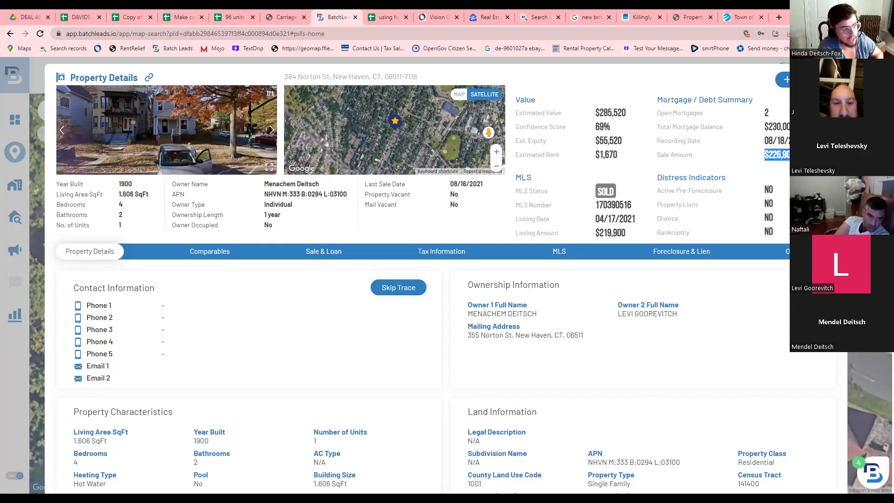
left_click(789, 155)
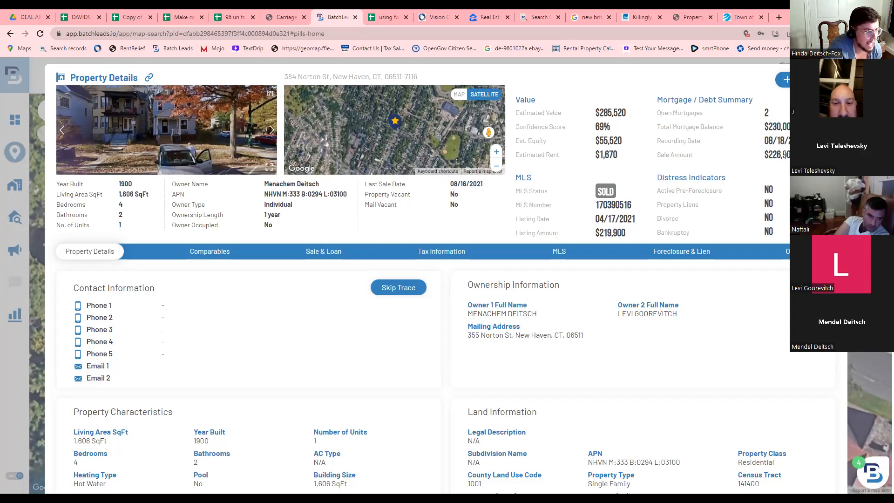
left_click_drag(778, 155, 788, 154)
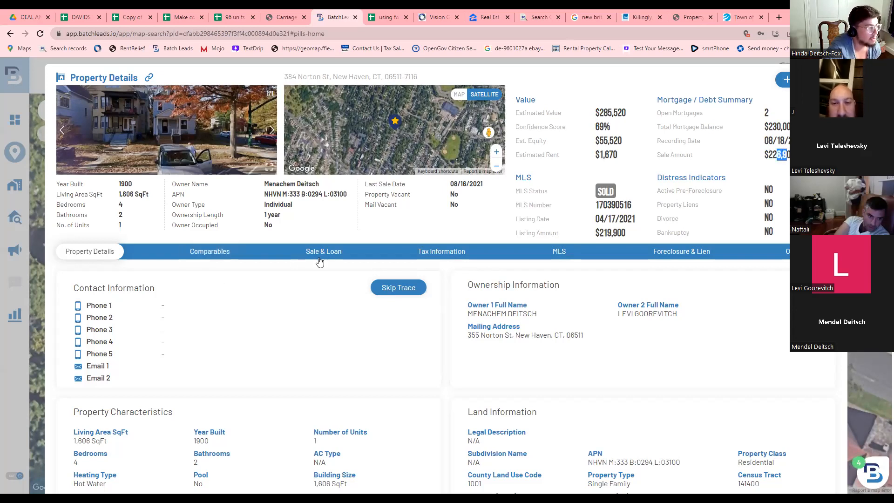
left_click(451, 251)
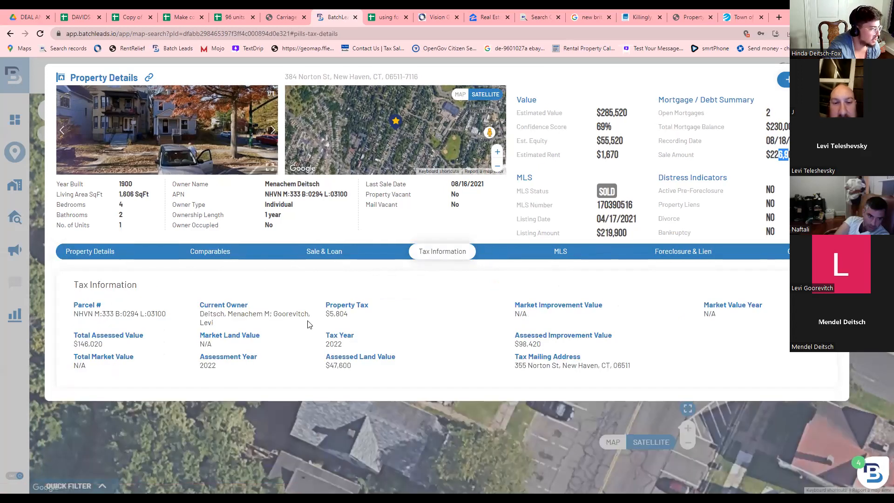
left_click_drag(325, 314, 349, 311)
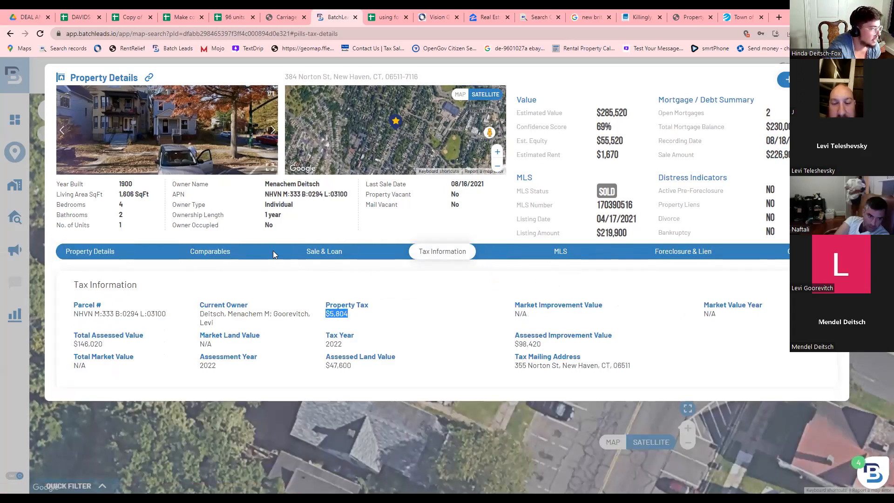
left_click(103, 252)
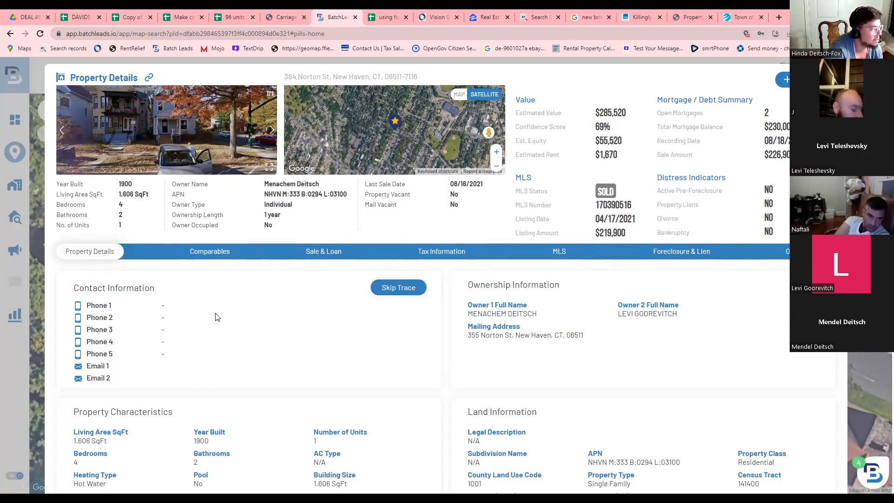
Skip-trace the owners, assigning them to the 'Atlanta vacant 10 years' list.
left_click(390, 287)
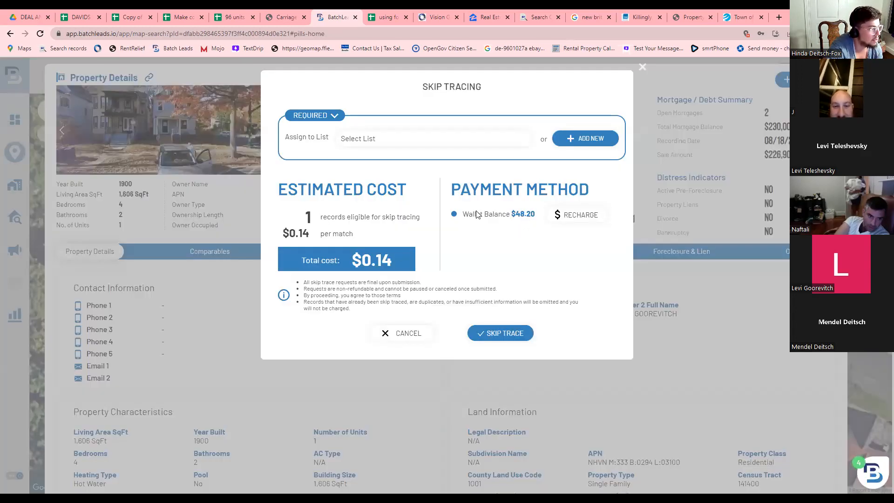
left_click(490, 338)
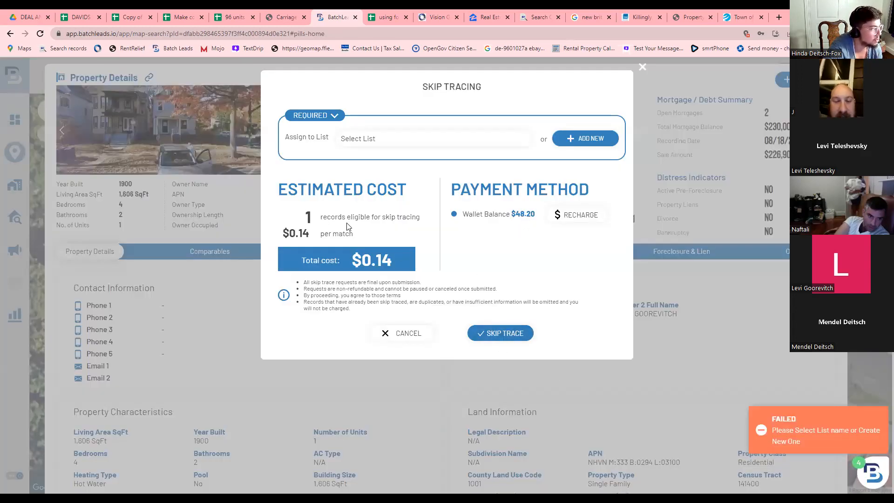
left_click(363, 140)
left_click(368, 180)
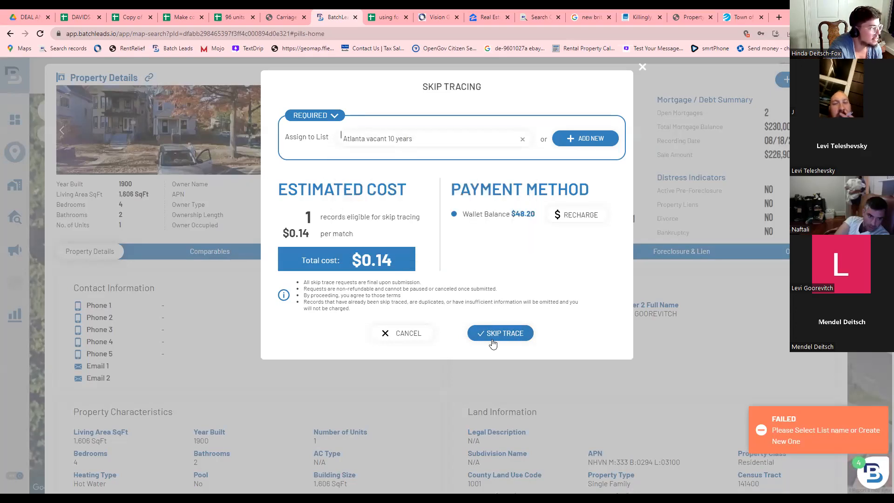
left_click(487, 338)
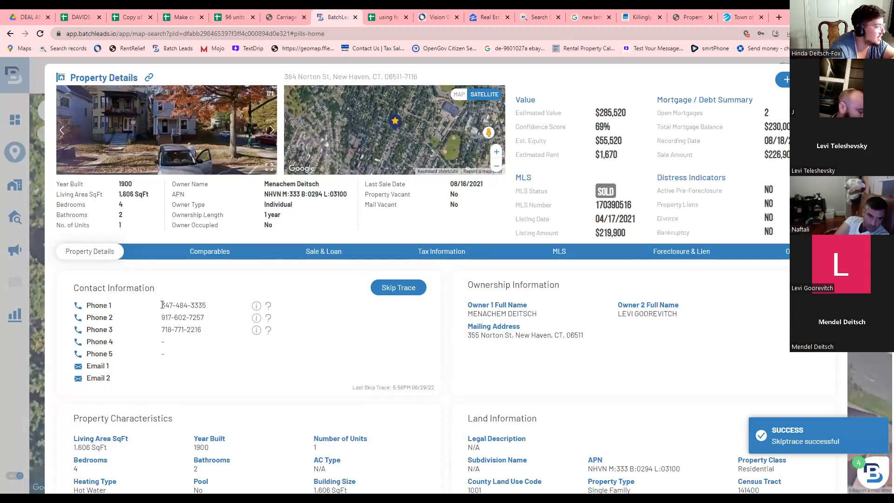
Check the phone numbers found, then close the BatchLeads tab.
left_click_drag(161, 306, 209, 312)
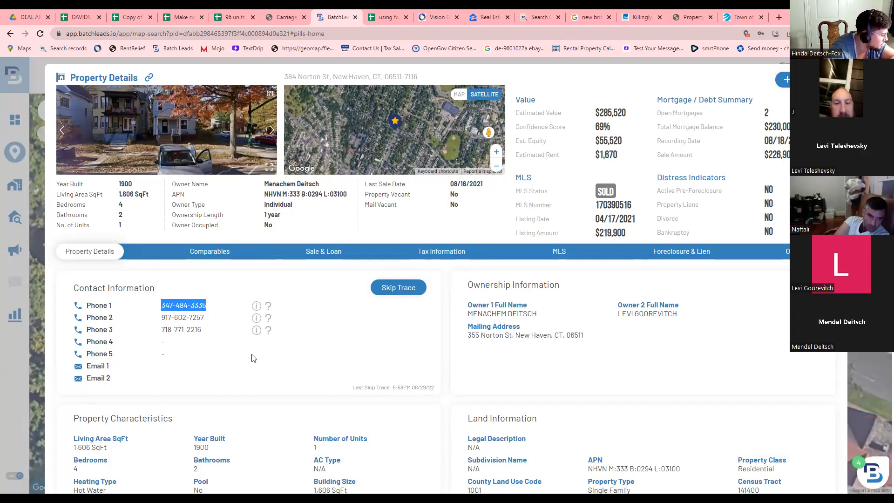
left_click(266, 263)
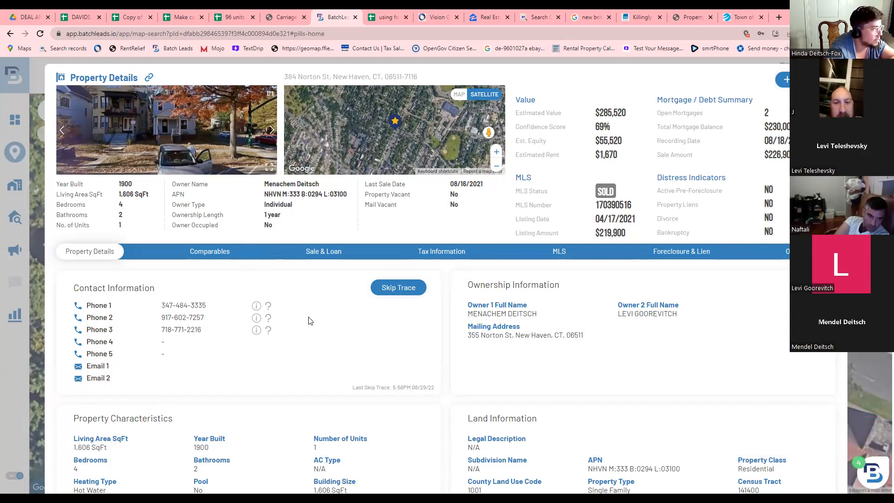
left_click(355, 17)
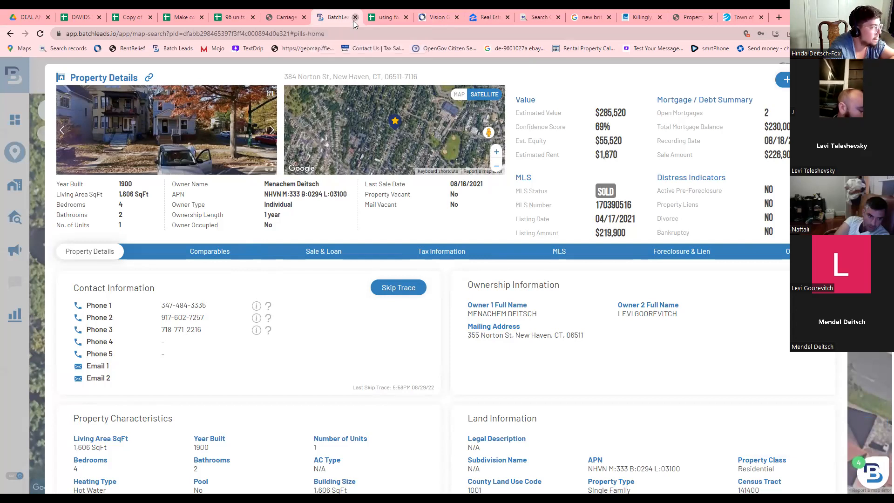
Flip between the 96 units, rental cash flow, Make copy and DAVIDS WAREHOUSE analysis sheets.
left_click(234, 20)
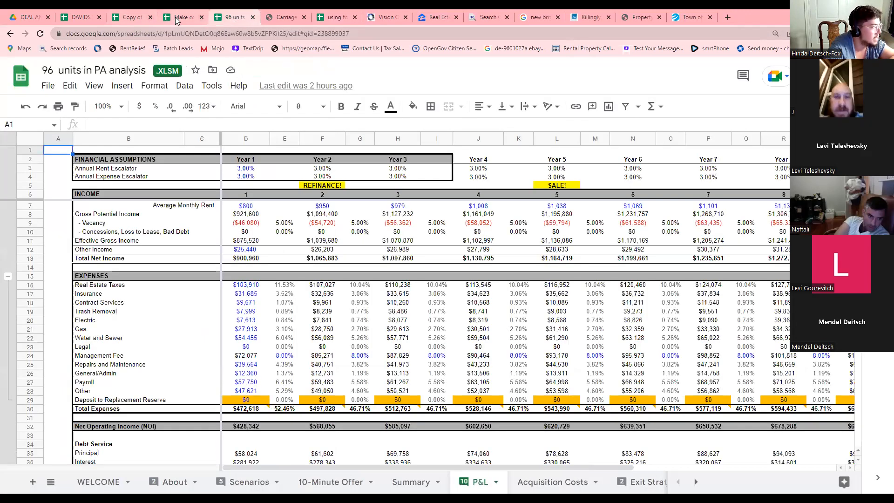
left_click(175, 17)
left_click(139, 19)
left_click(91, 19)
left_click(131, 18)
left_click(184, 18)
left_click(233, 17)
Cycle through the analysis sheets again, ending on the DEAL ANALYZER MASTER SHEETS Drive folder.
left_click(180, 18)
left_click(131, 17)
left_click(80, 18)
left_click(135, 18)
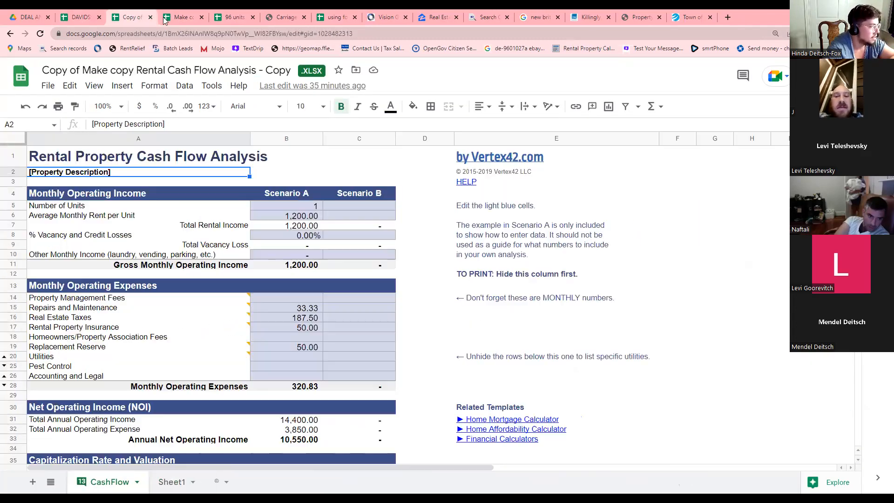
left_click(182, 17)
left_click(232, 18)
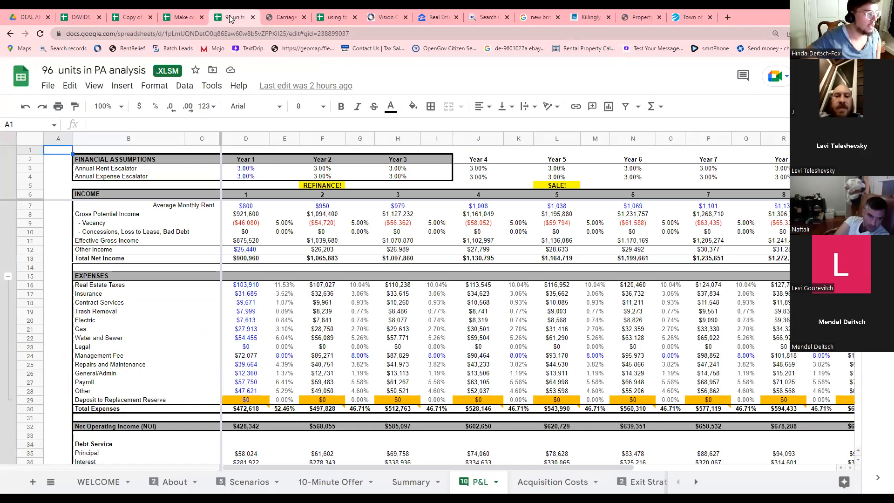
left_click(27, 17)
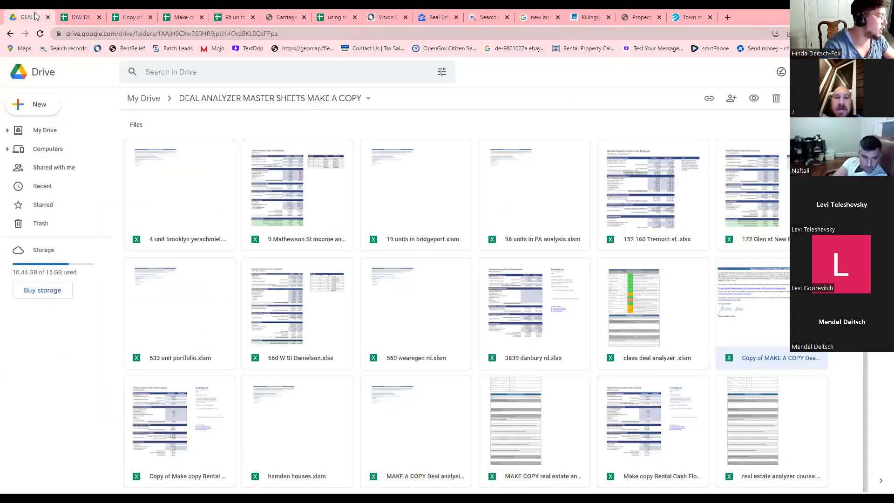
Go from My Drive, past the leasing app / lease folder, into the loi and p&s folder.
left_click(143, 99)
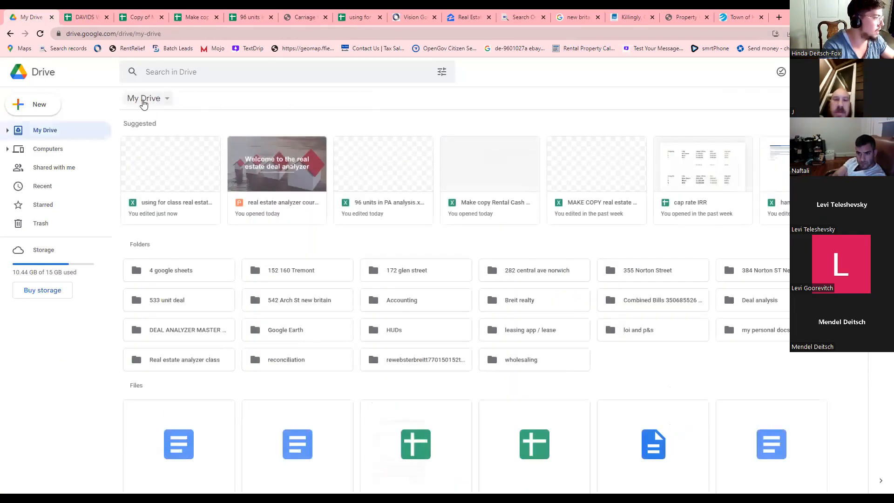
double_click(515, 336)
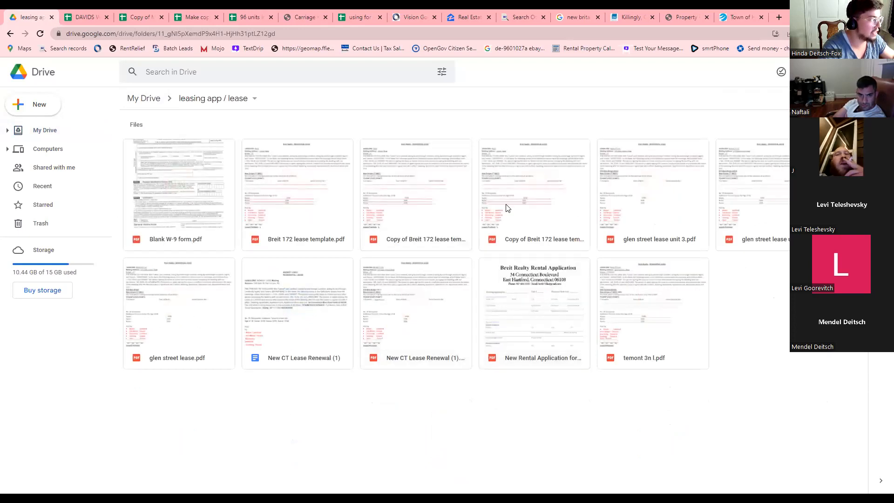
left_click(157, 101)
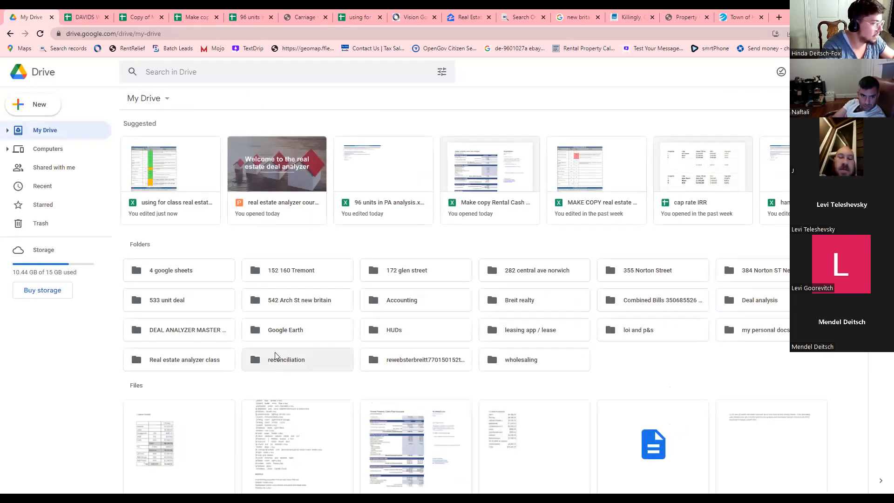
left_click(636, 335)
double_click(635, 336)
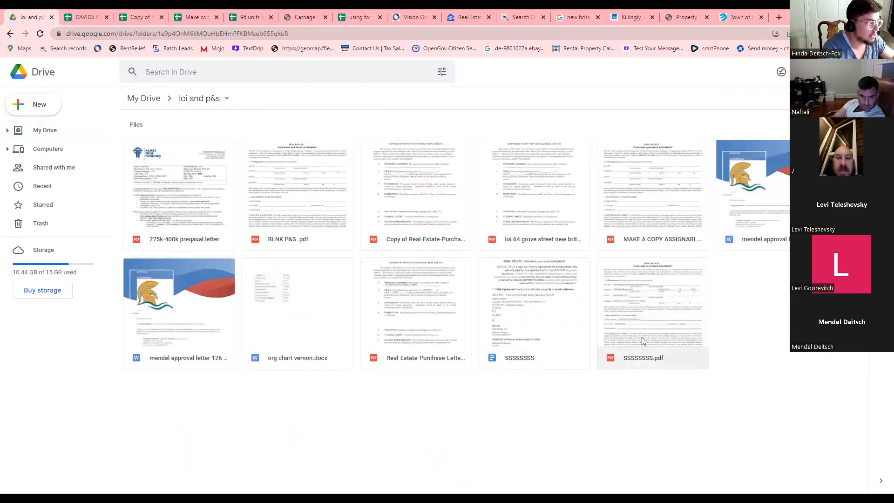
Preview MAKE A COPY ASSIGNABLE P&S.pdf and scroll through its opening pages.
double_click(644, 208)
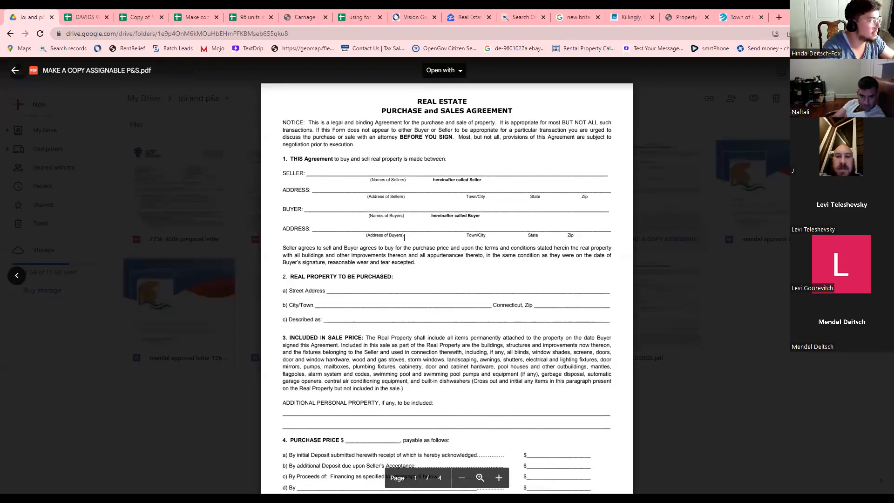
scroll(139, 129, "down", 4)
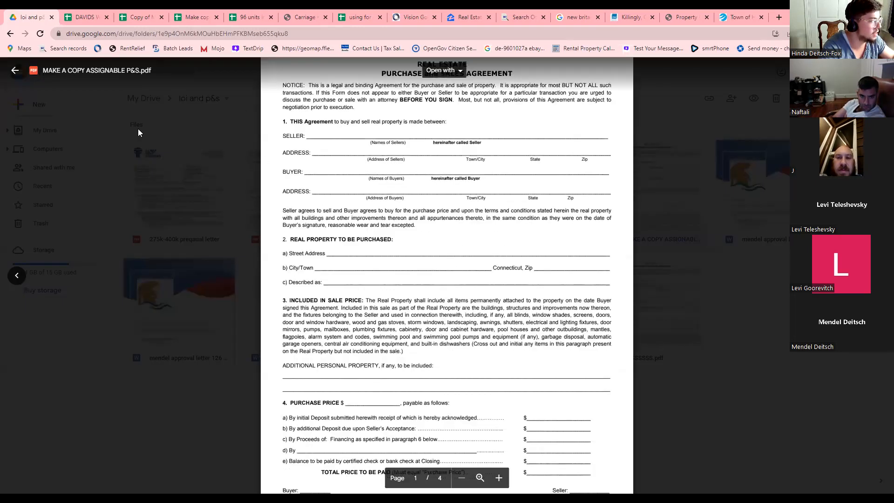
left_click(151, 124)
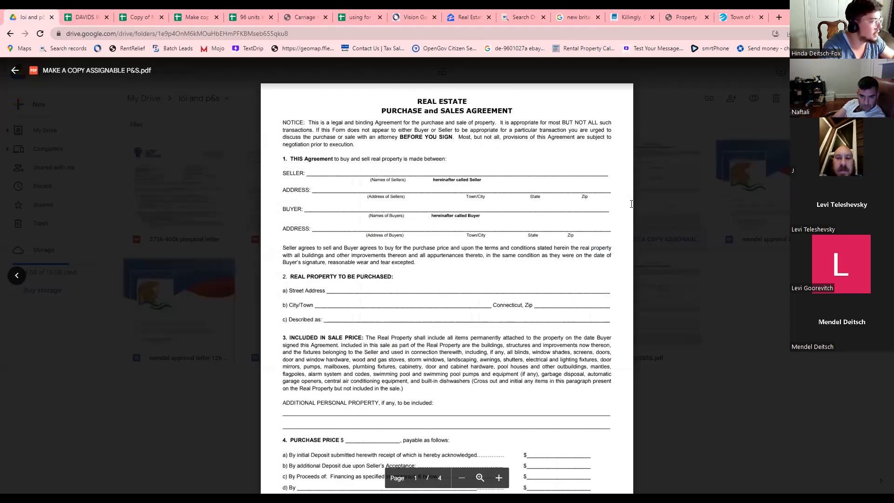
double_click(633, 206)
scroll(518, 313, "down", 2)
scroll(518, 312, "down", 20)
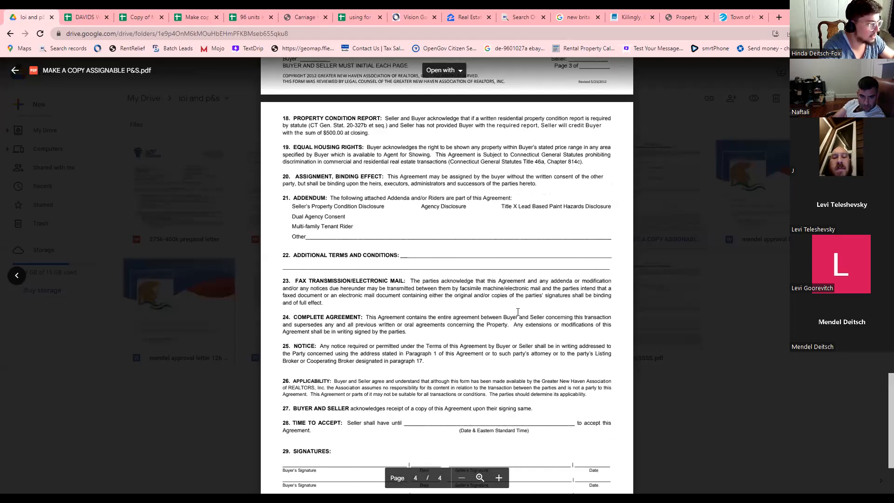
scroll(518, 312, "down", 3)
scroll(518, 312, "up", 15)
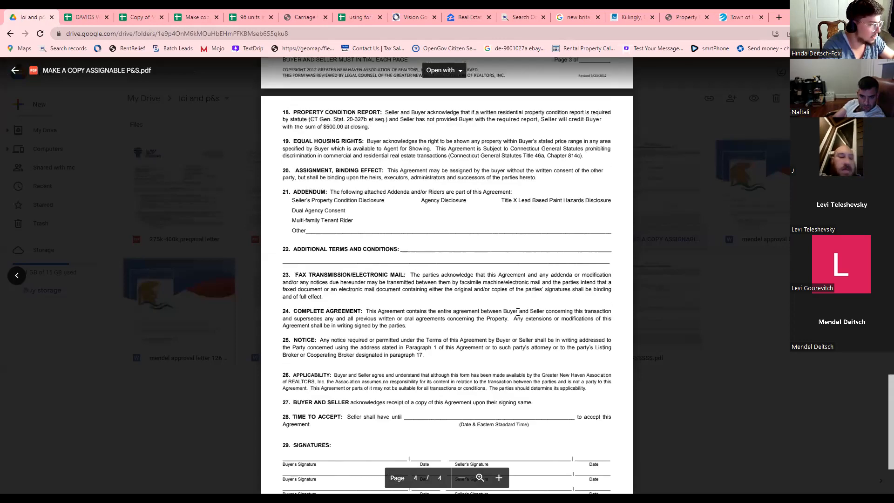
scroll(518, 312, "up", 10)
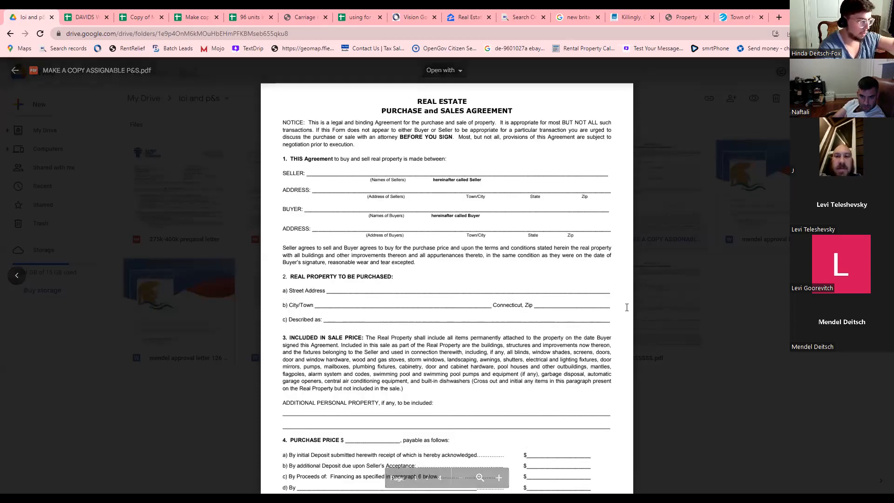
Read down to the section 20 assignment clause, highlight it, then close the preview.
scroll(585, 325, "down", 15)
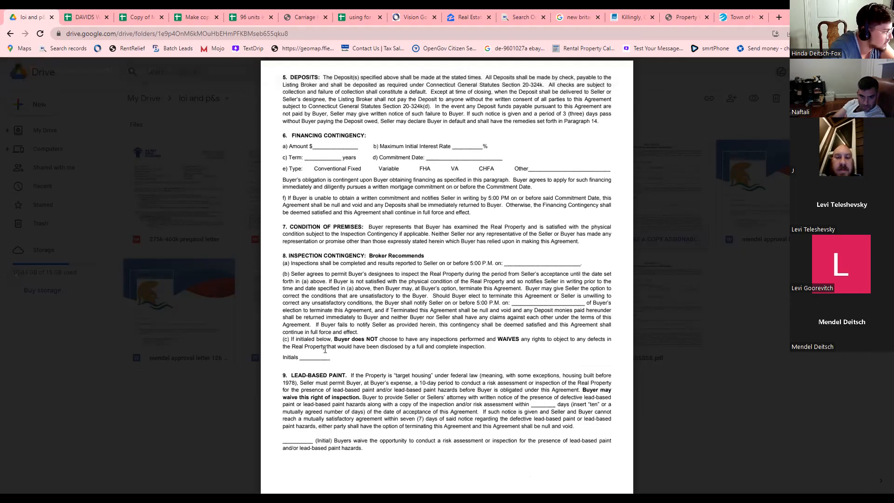
scroll(313, 254, "down", 7)
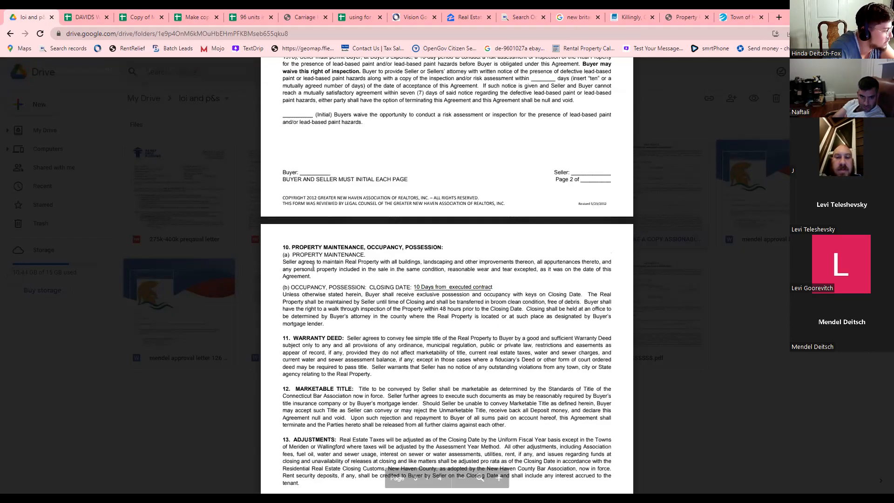
scroll(312, 272, "down", 3)
scroll(299, 321, "down", 2)
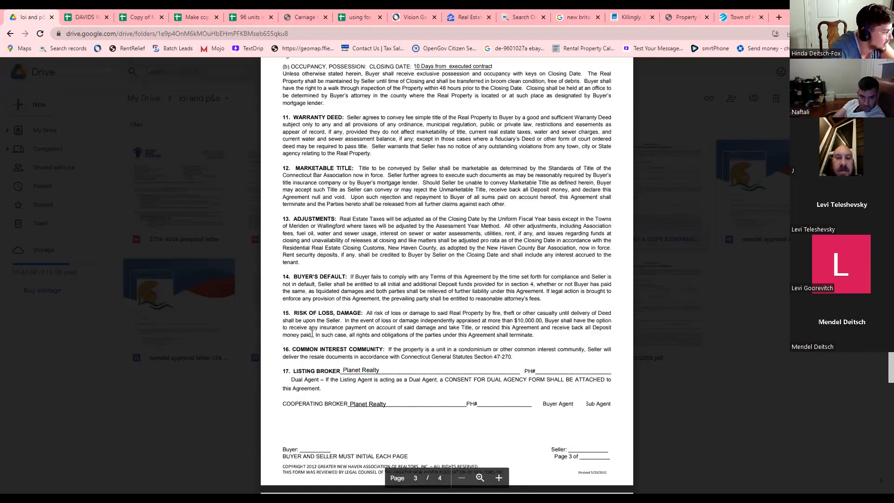
scroll(320, 363, "down", 3)
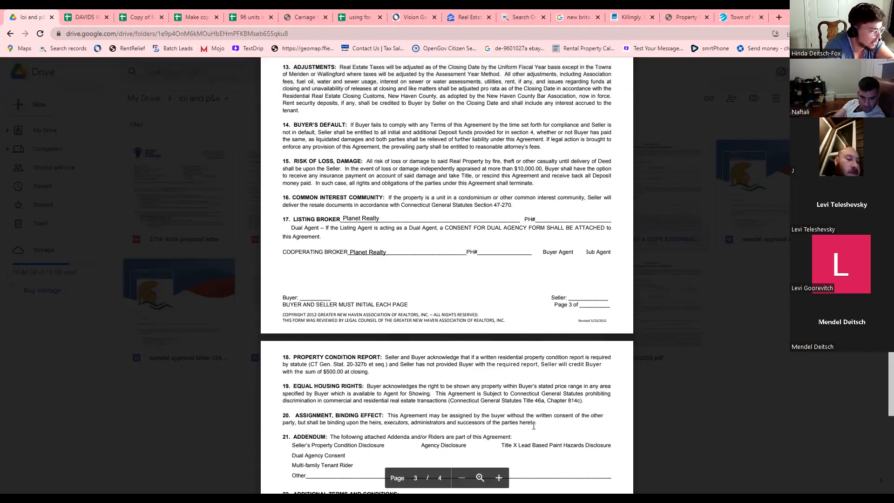
left_click_drag(336, 414, 410, 423)
left_click(413, 423)
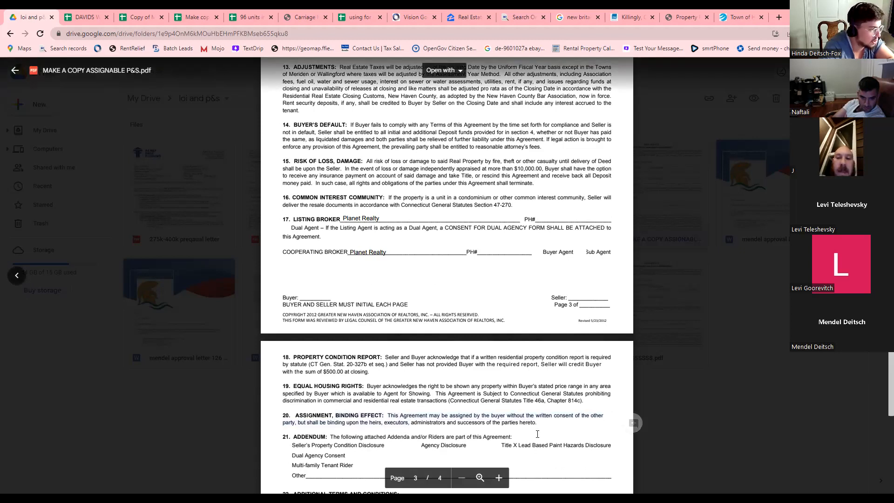
left_click(709, 375)
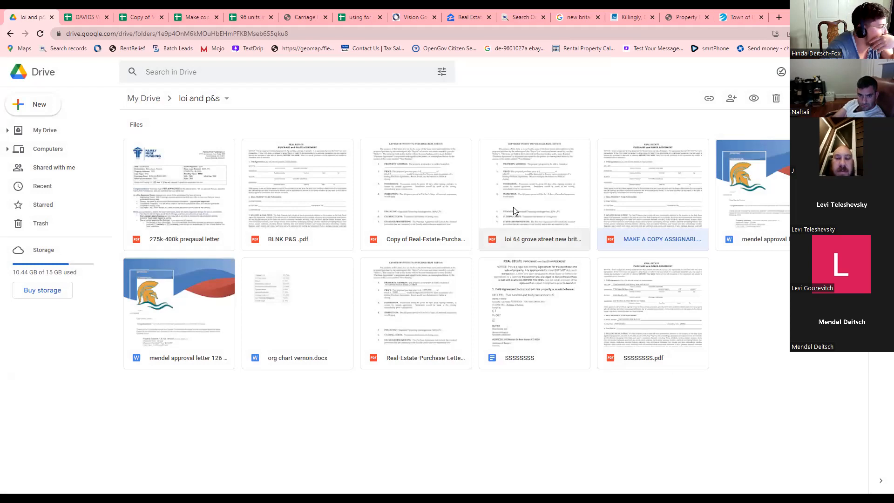
Skim the BLNK P&S .pdf preview, then close the Carriage Hill budget PDF tab.
double_click(275, 190)
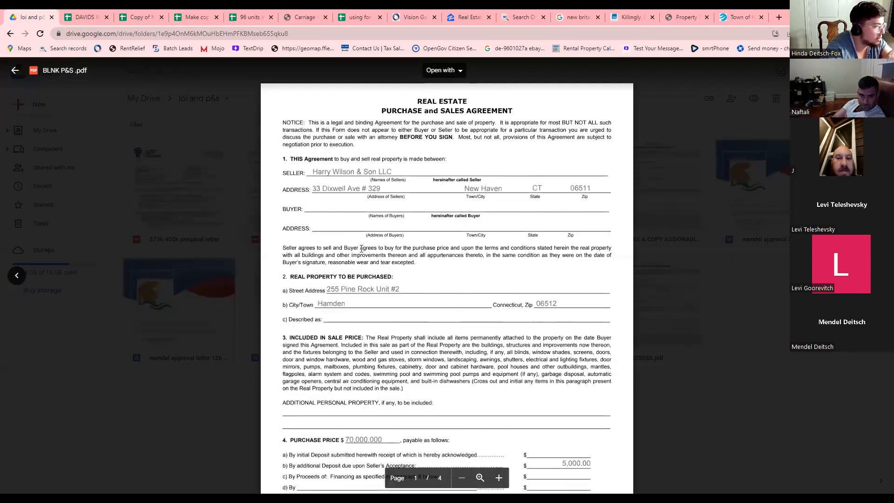
scroll(234, 211, "down", 1)
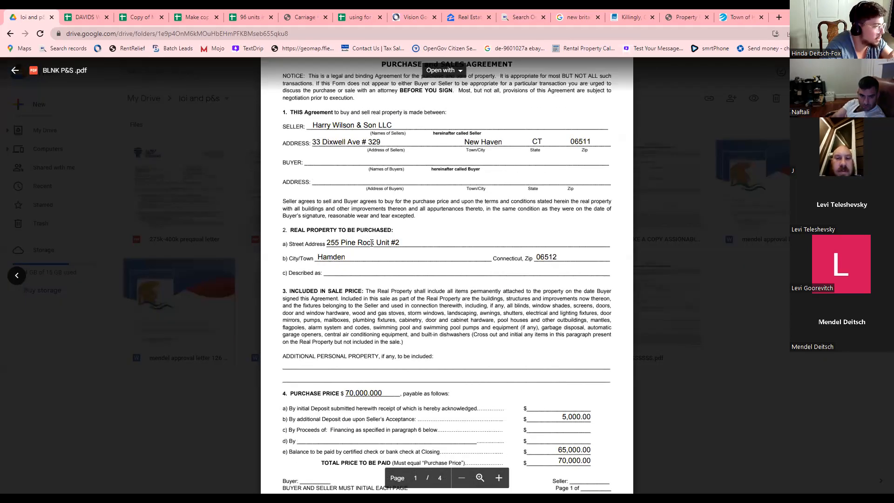
left_click(135, 281)
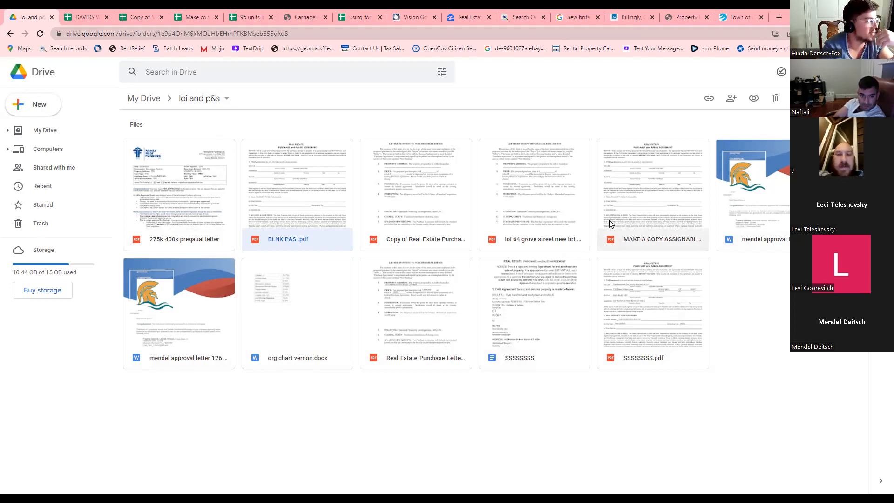
left_click(303, 17)
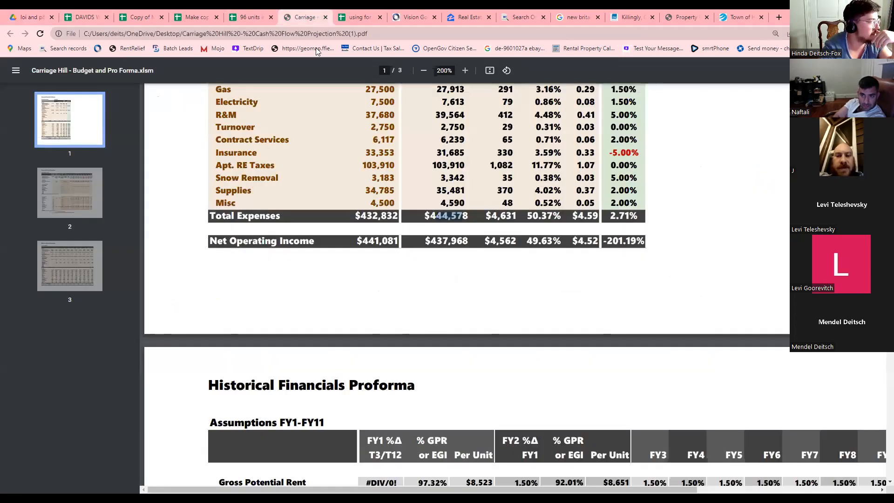
left_click(325, 17)
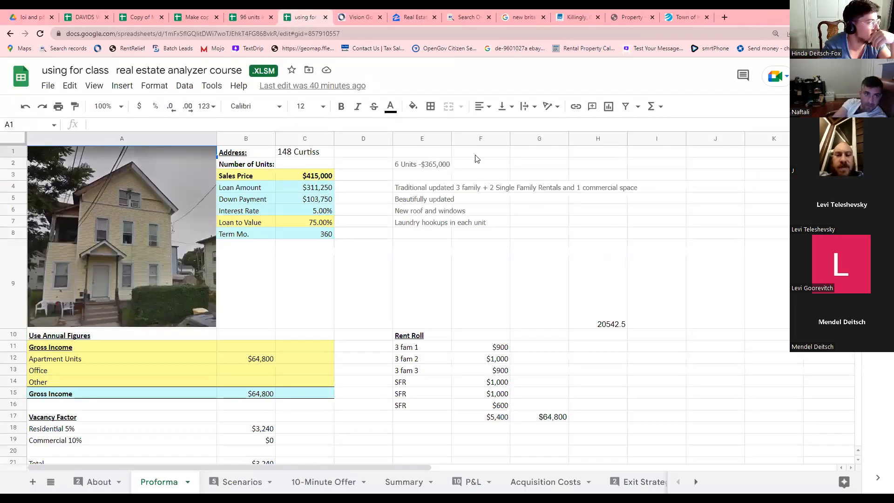